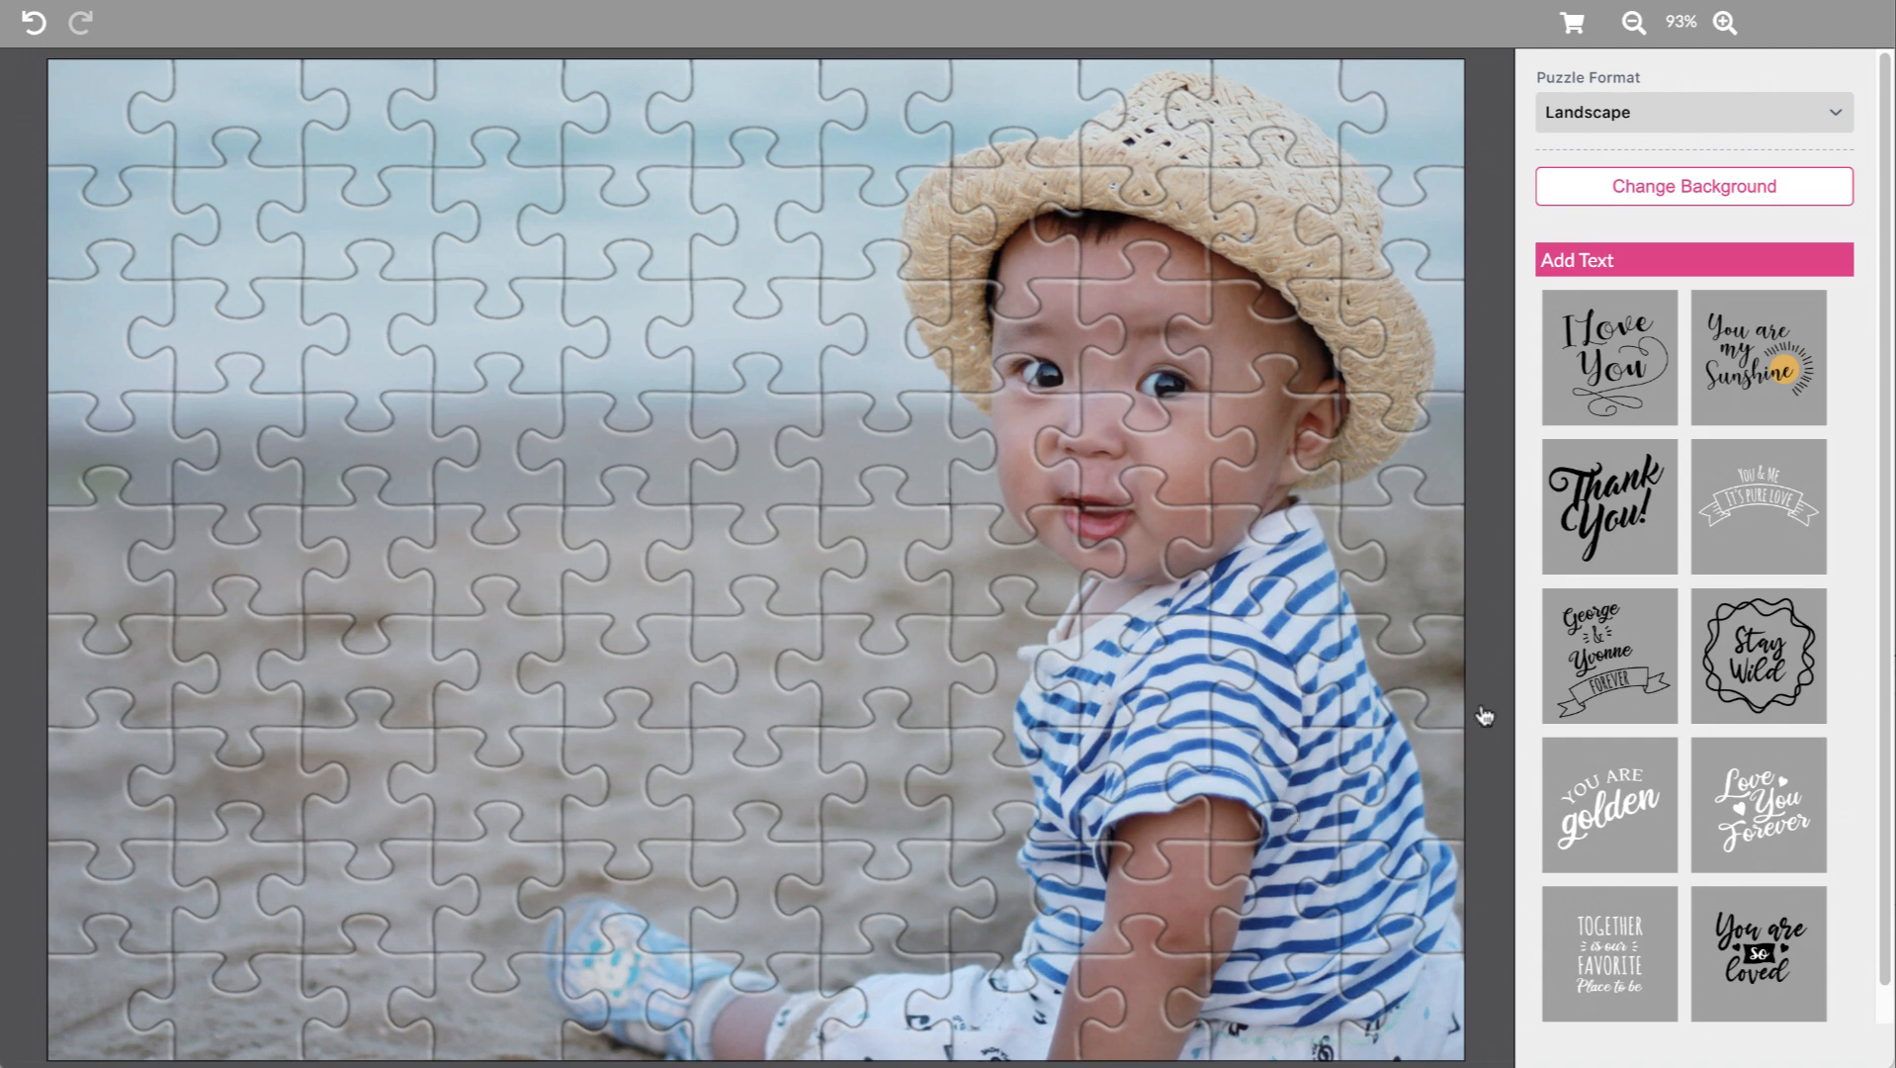
Replace the puzzle background with the picnic photo and reposition it upward so the lying couple sits mid-puzzle
{"action": "left_click", "coordinate": [1779, 190]}
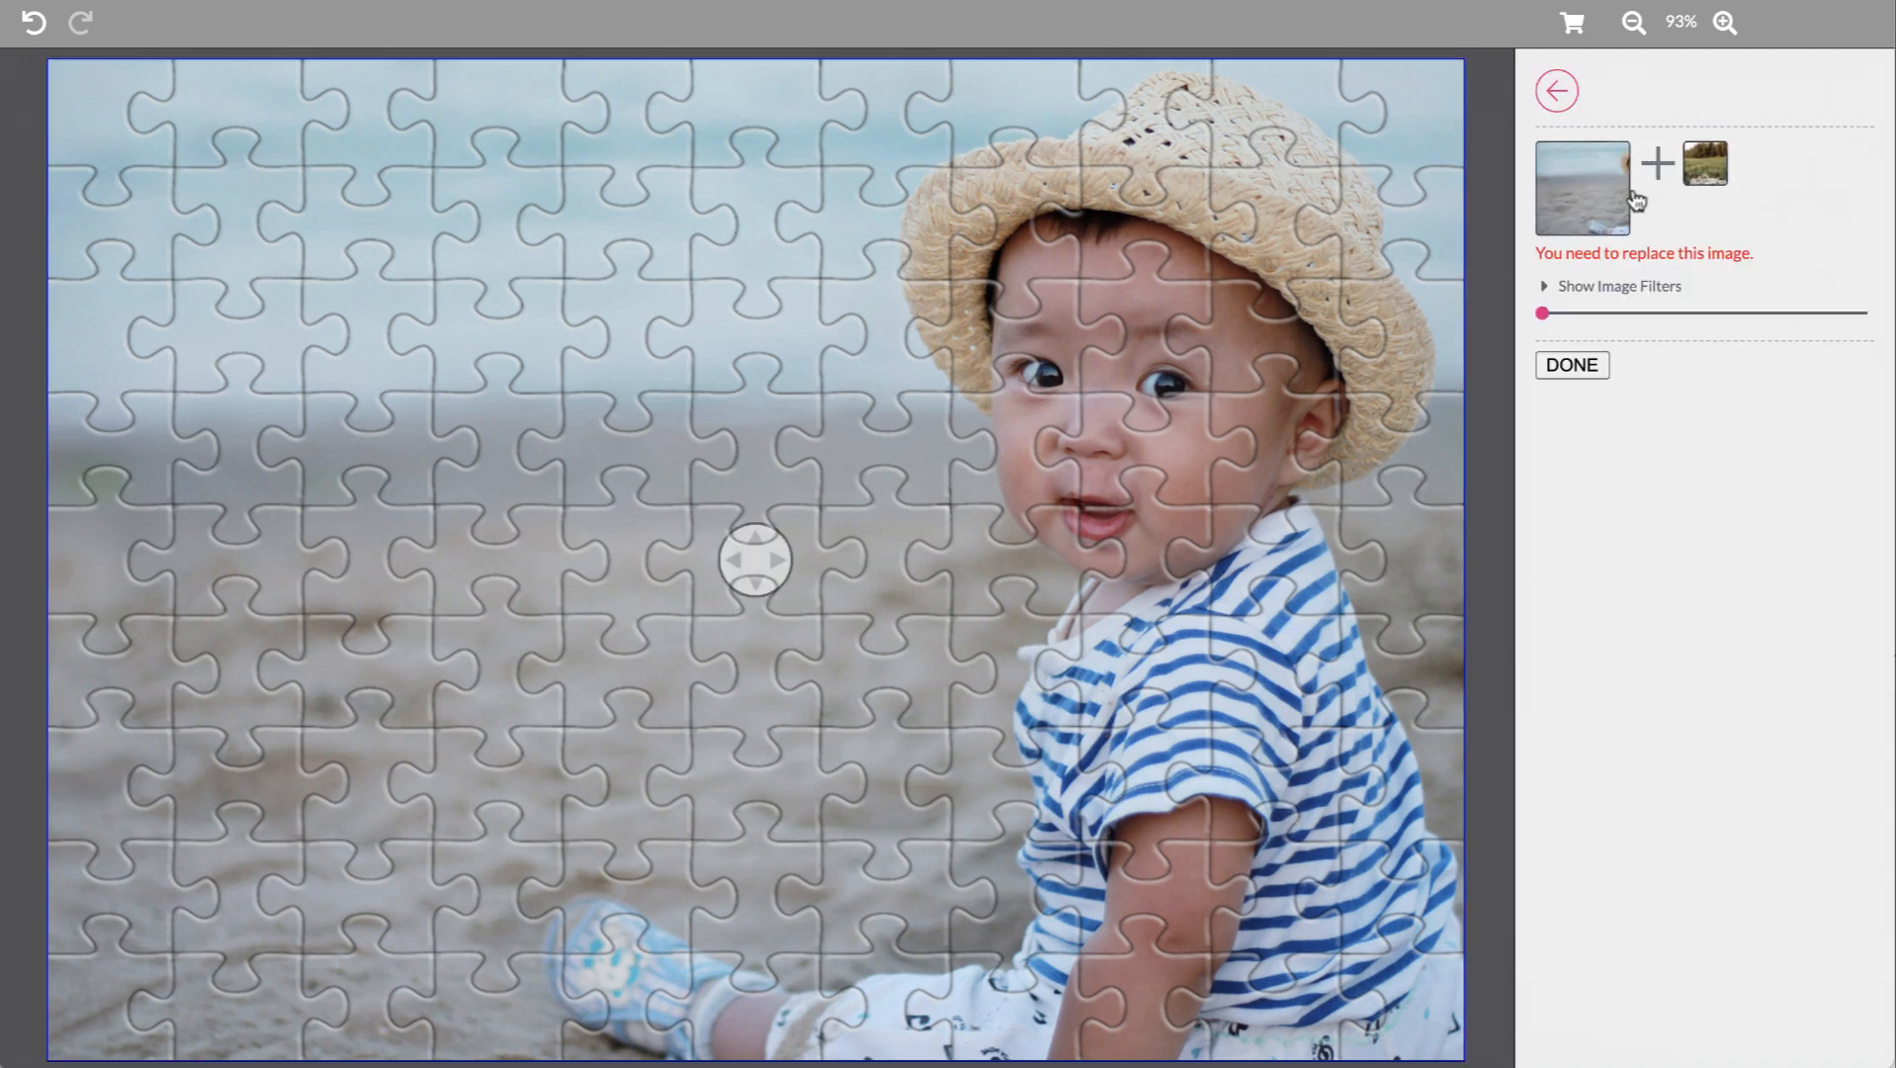
{"action": "left_click", "coordinate": [1713, 173]}
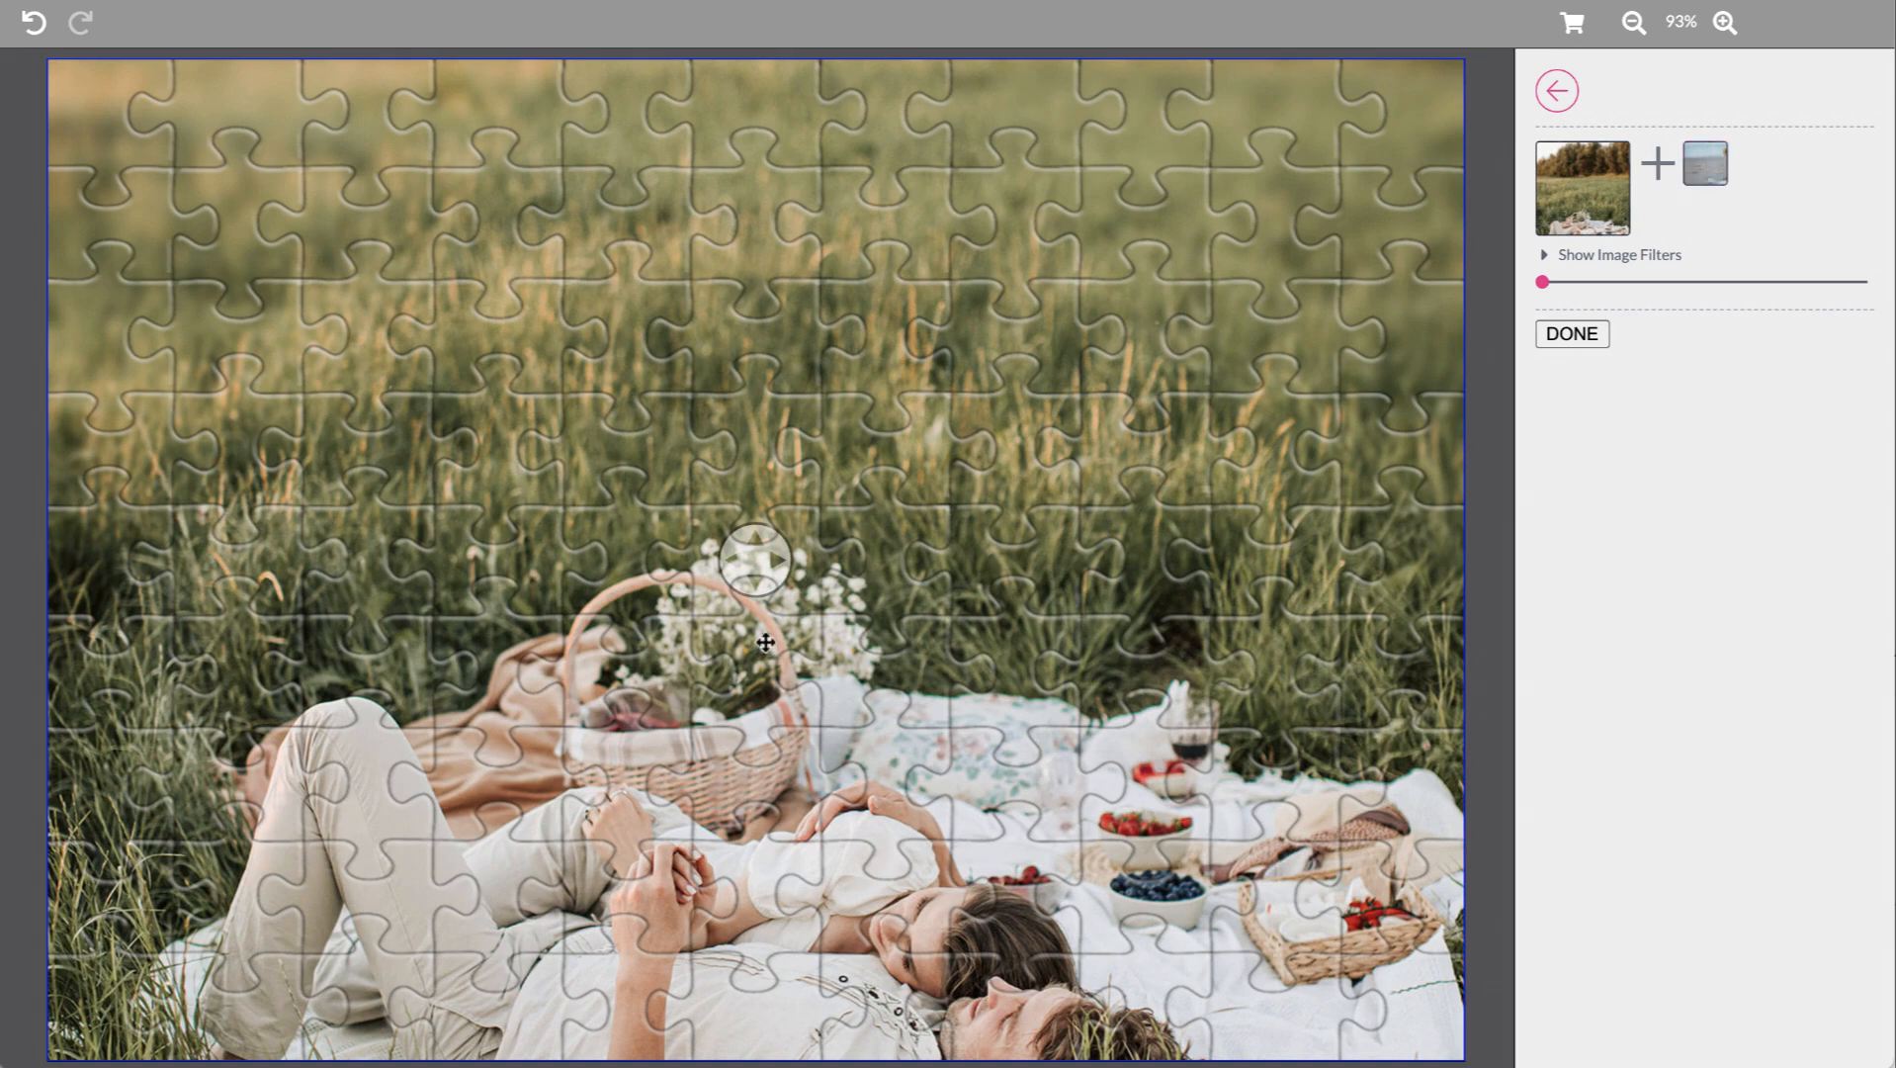
{"action": "left_click_drag", "start_coordinate": [756, 580], "coordinate": [804, 215]}
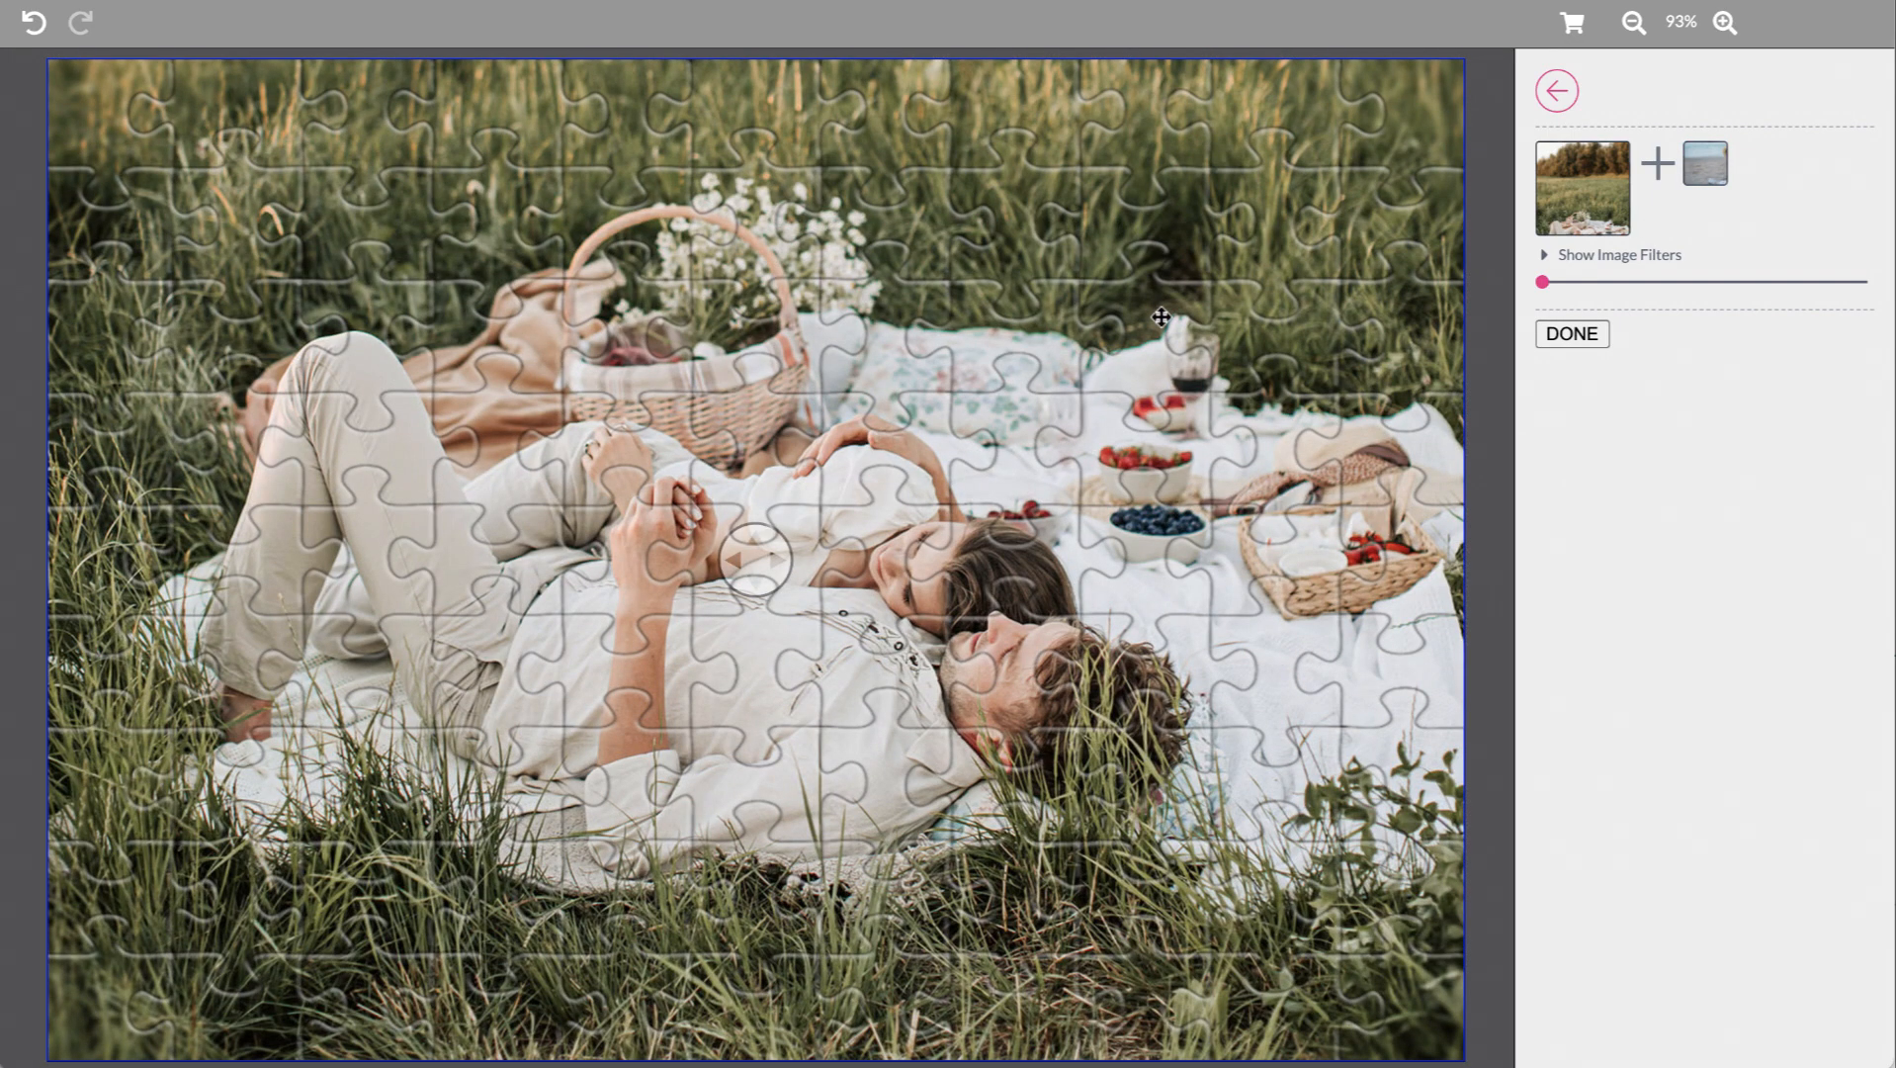
{"action": "left_click", "coordinate": [1570, 87]}
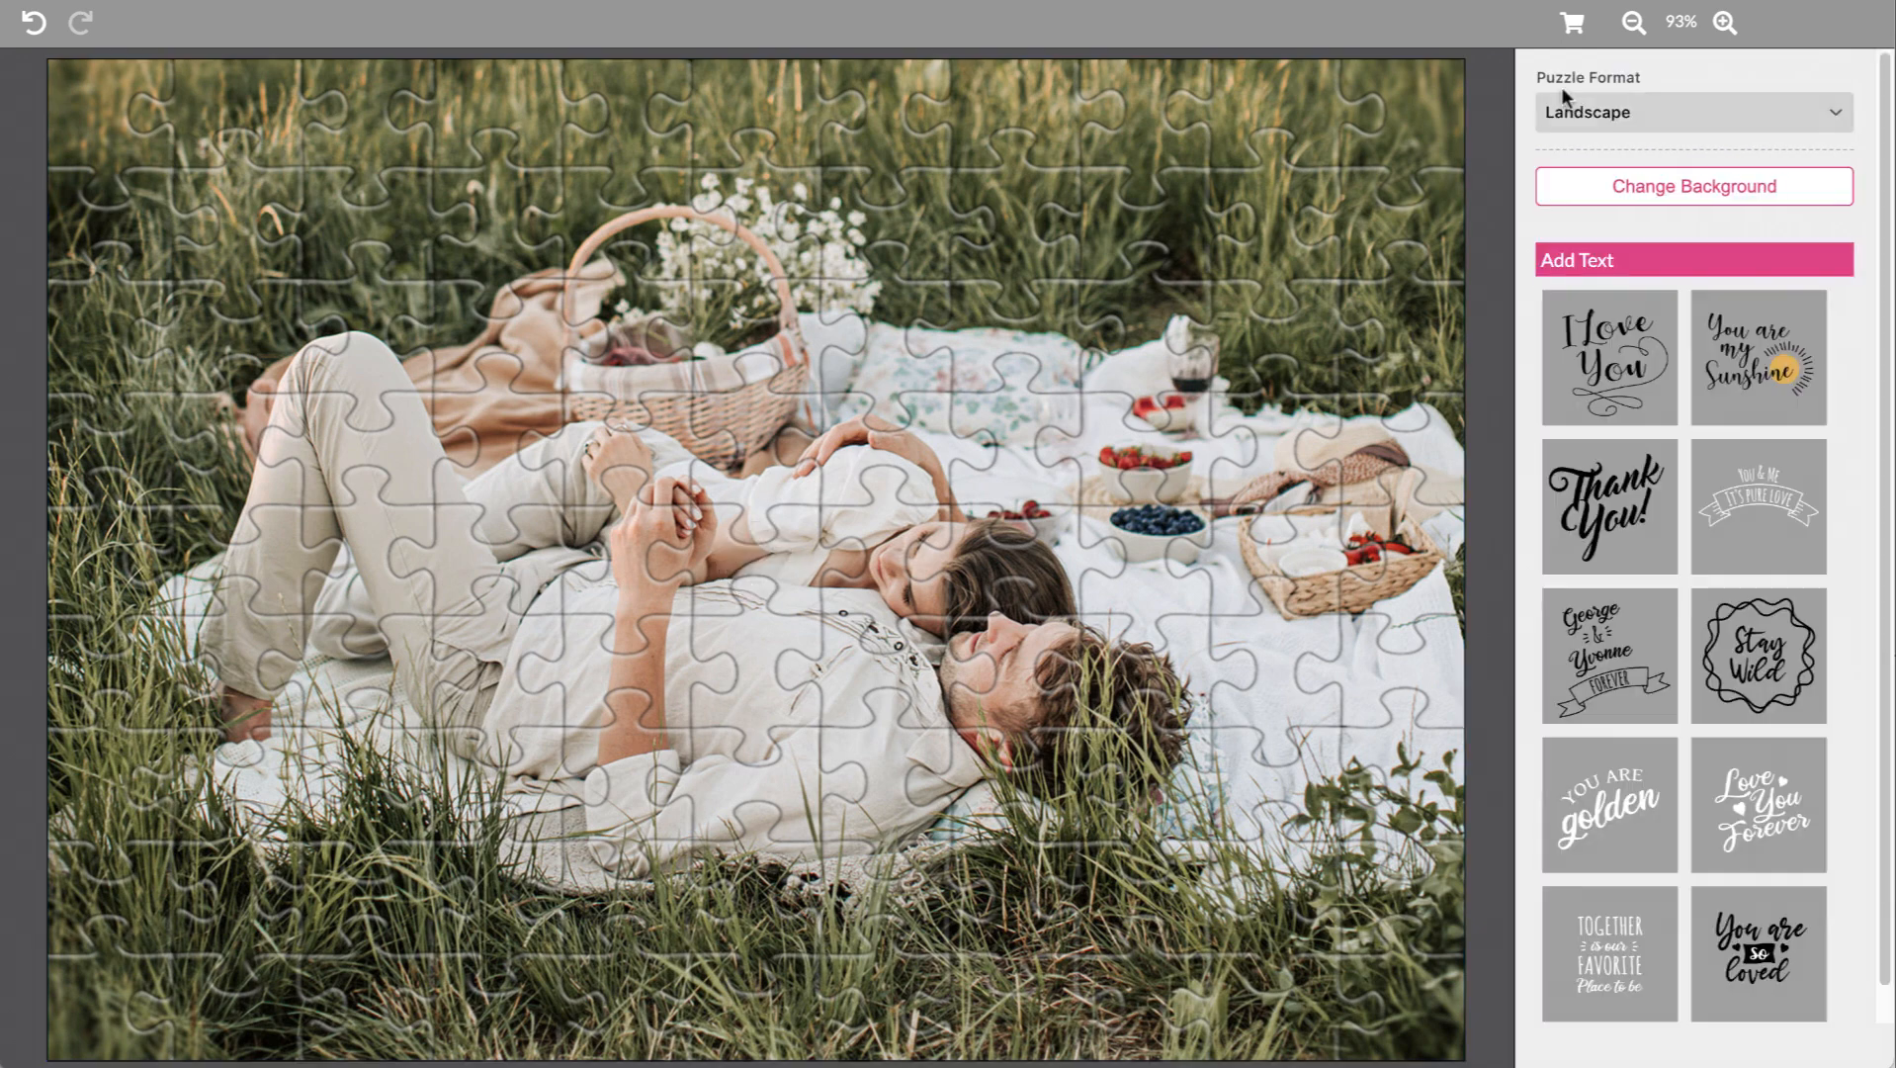
Switch the puzzle format to Portrait and back to Landscape
{"action": "left_click", "coordinate": [1601, 111]}
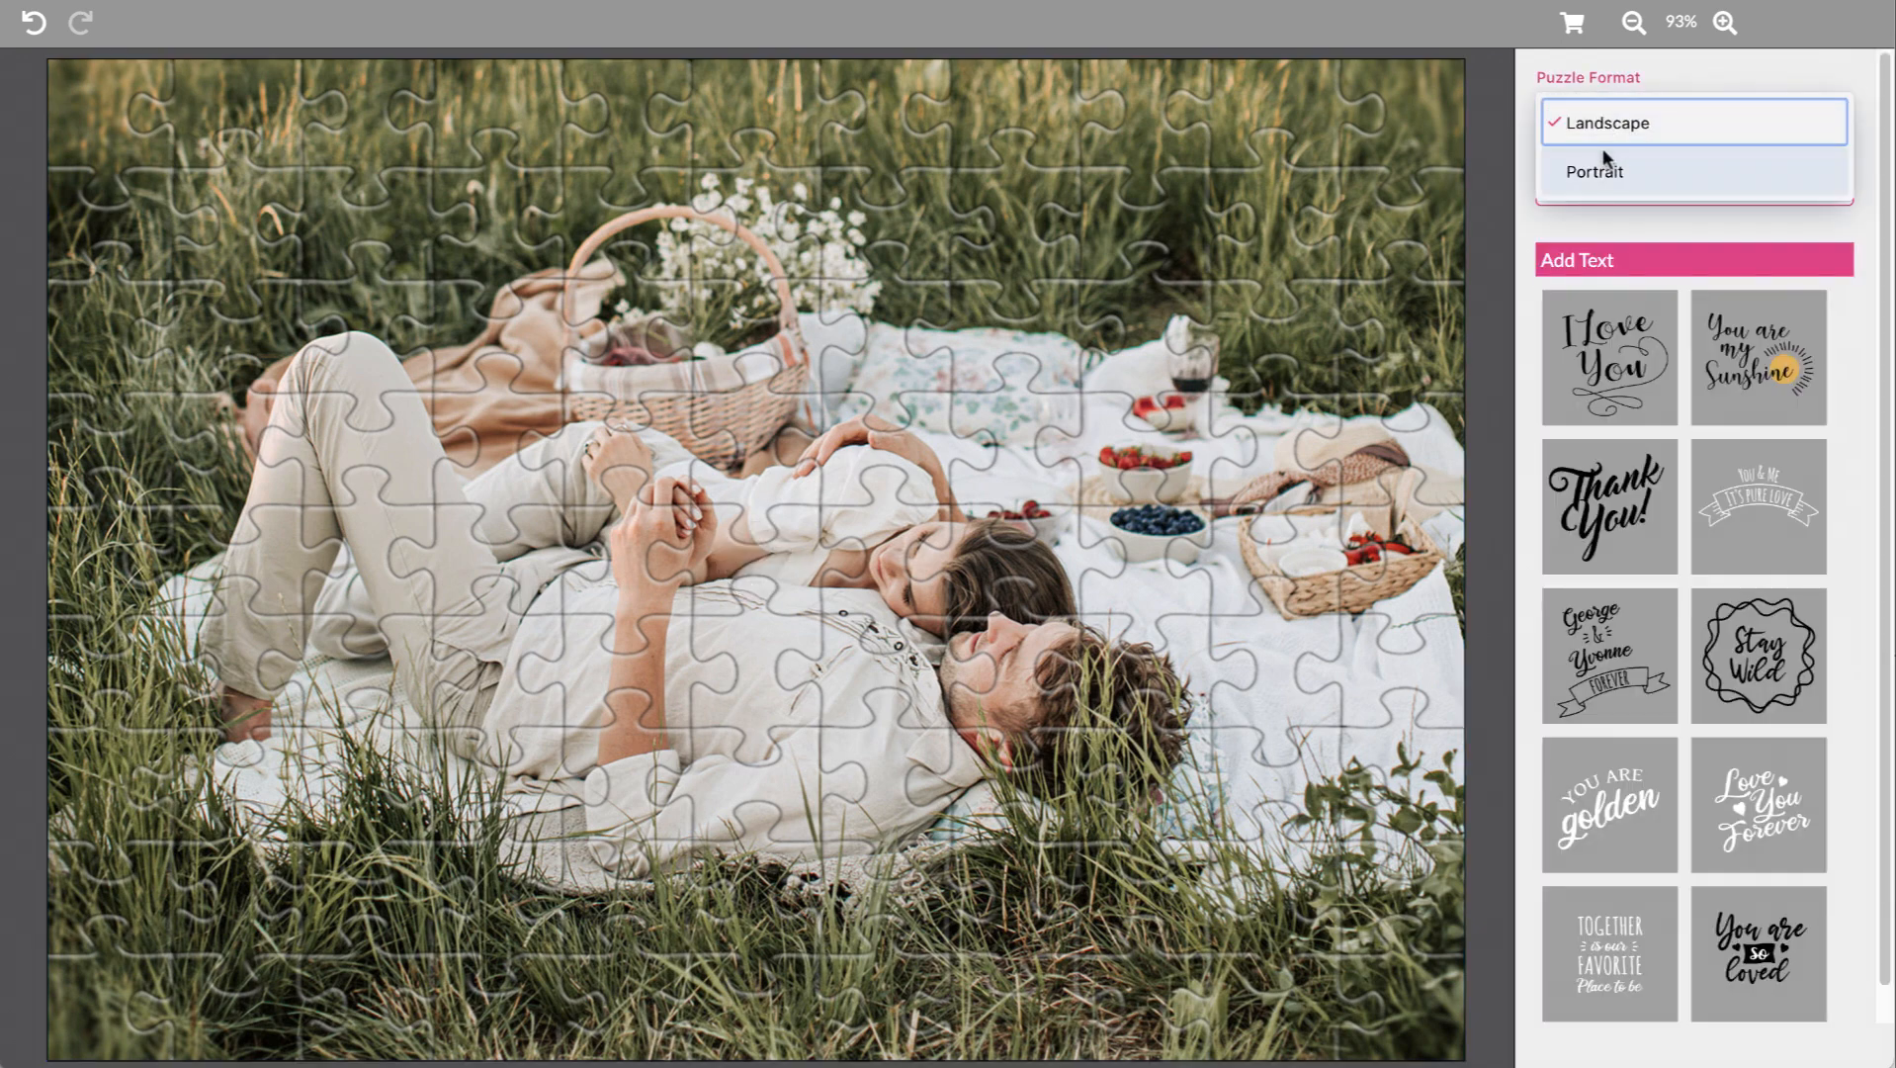
{"action": "left_click", "coordinate": [1602, 173]}
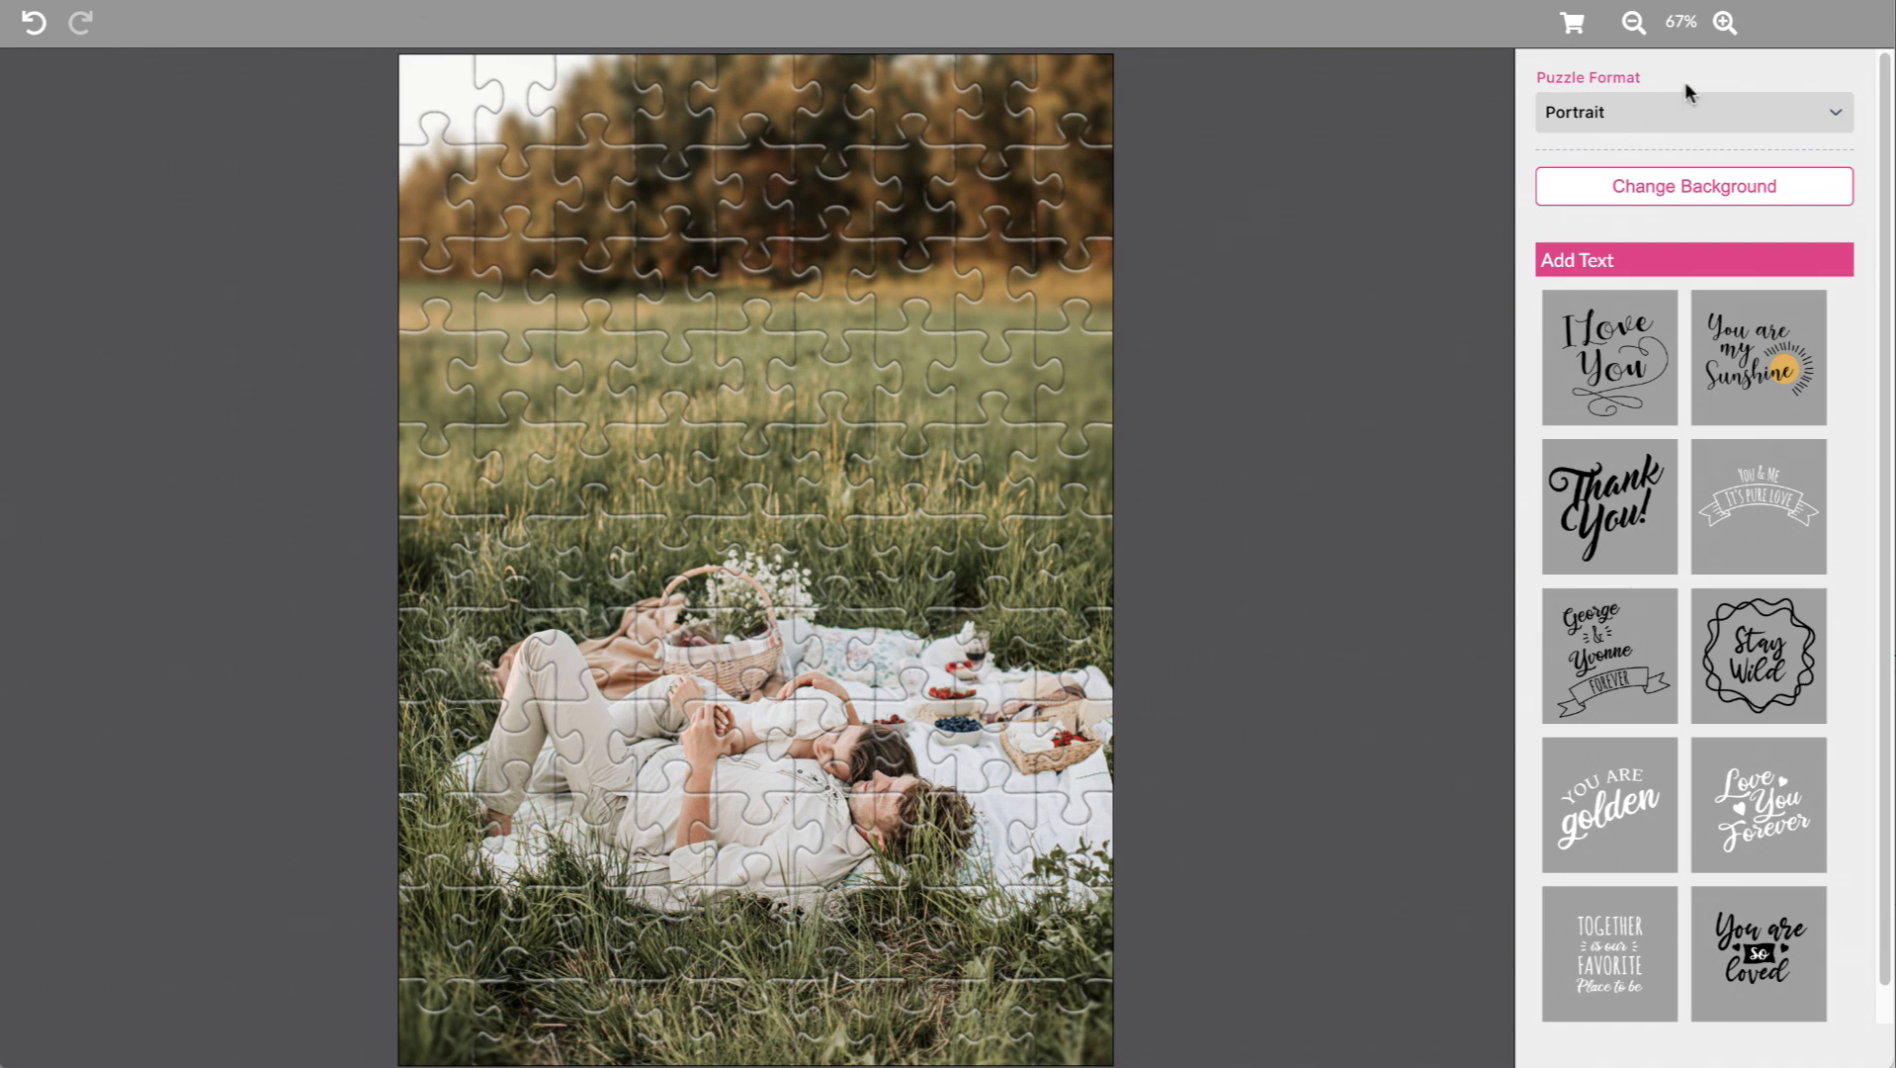
{"action": "left_click", "coordinate": [1655, 109]}
{"action": "left_click", "coordinate": [1656, 110]}
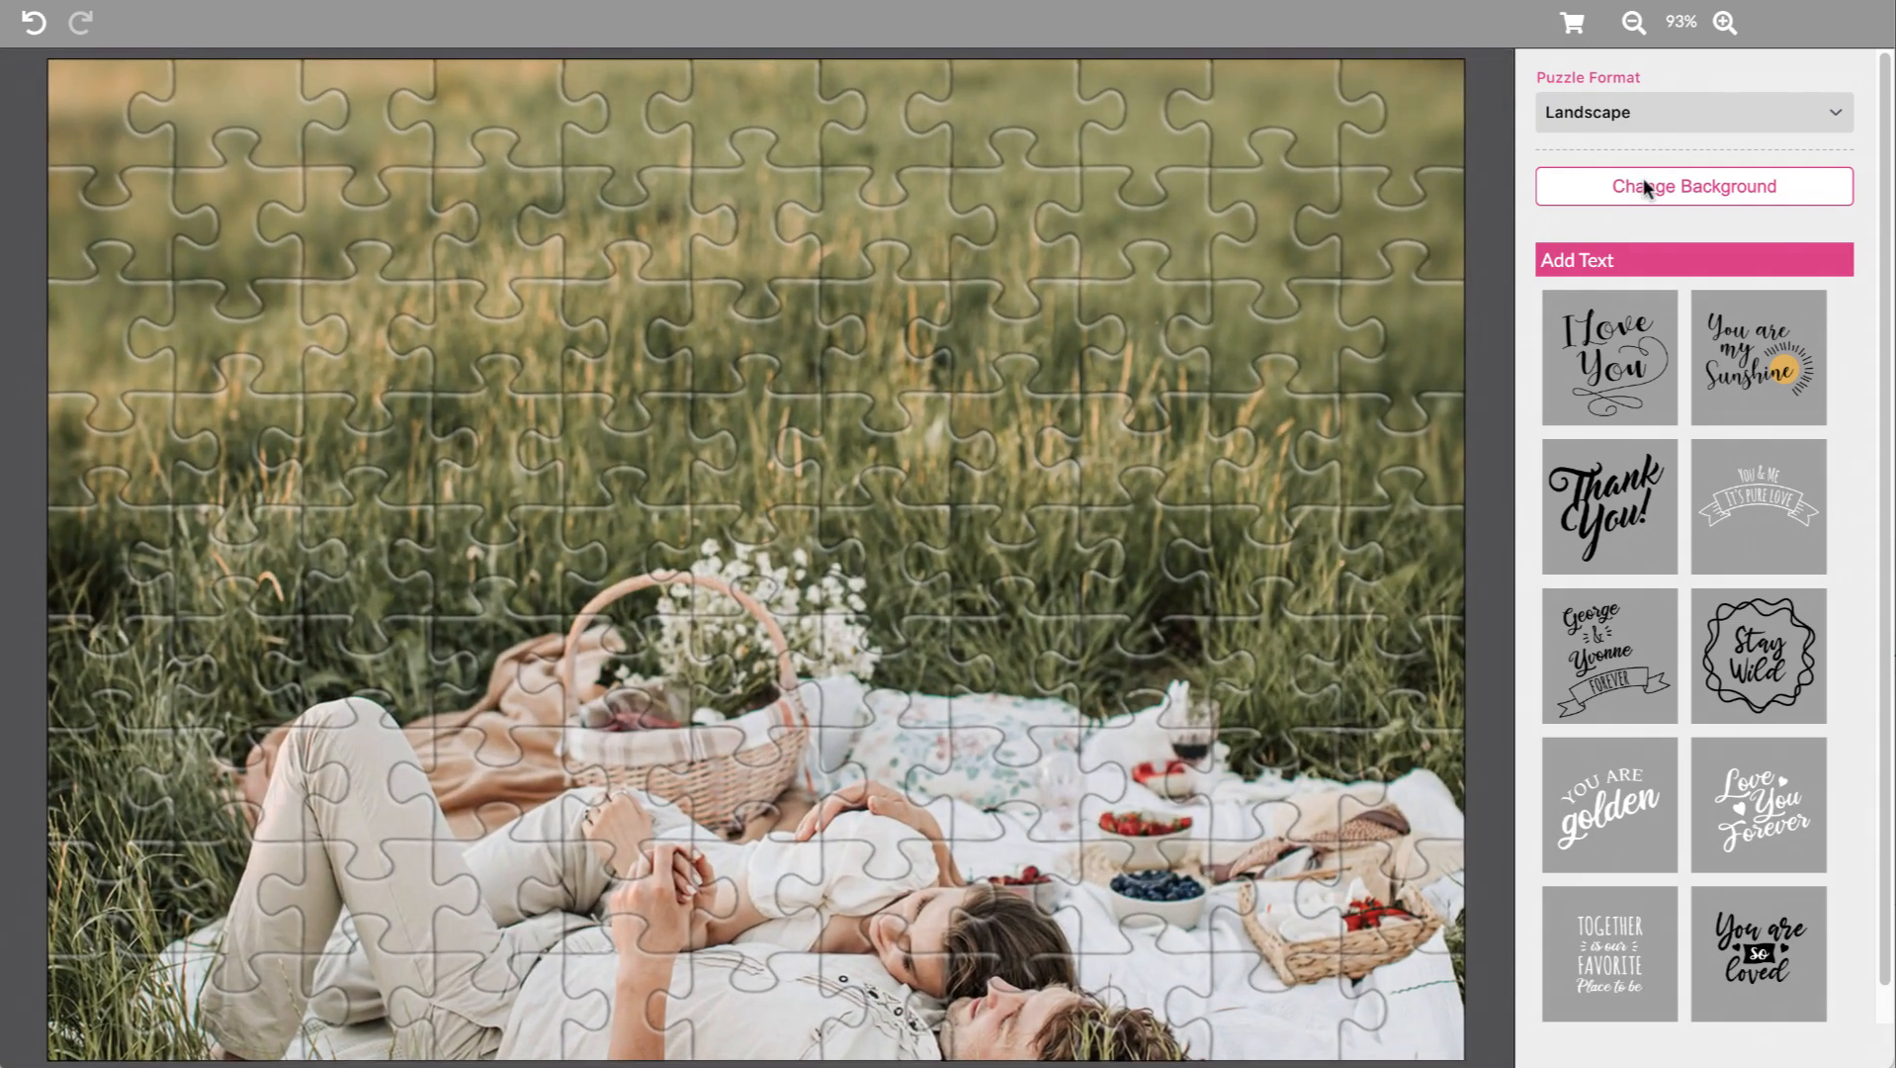
Change the puzzle background back to the beach baby photo
{"action": "left_click", "coordinate": [1646, 186]}
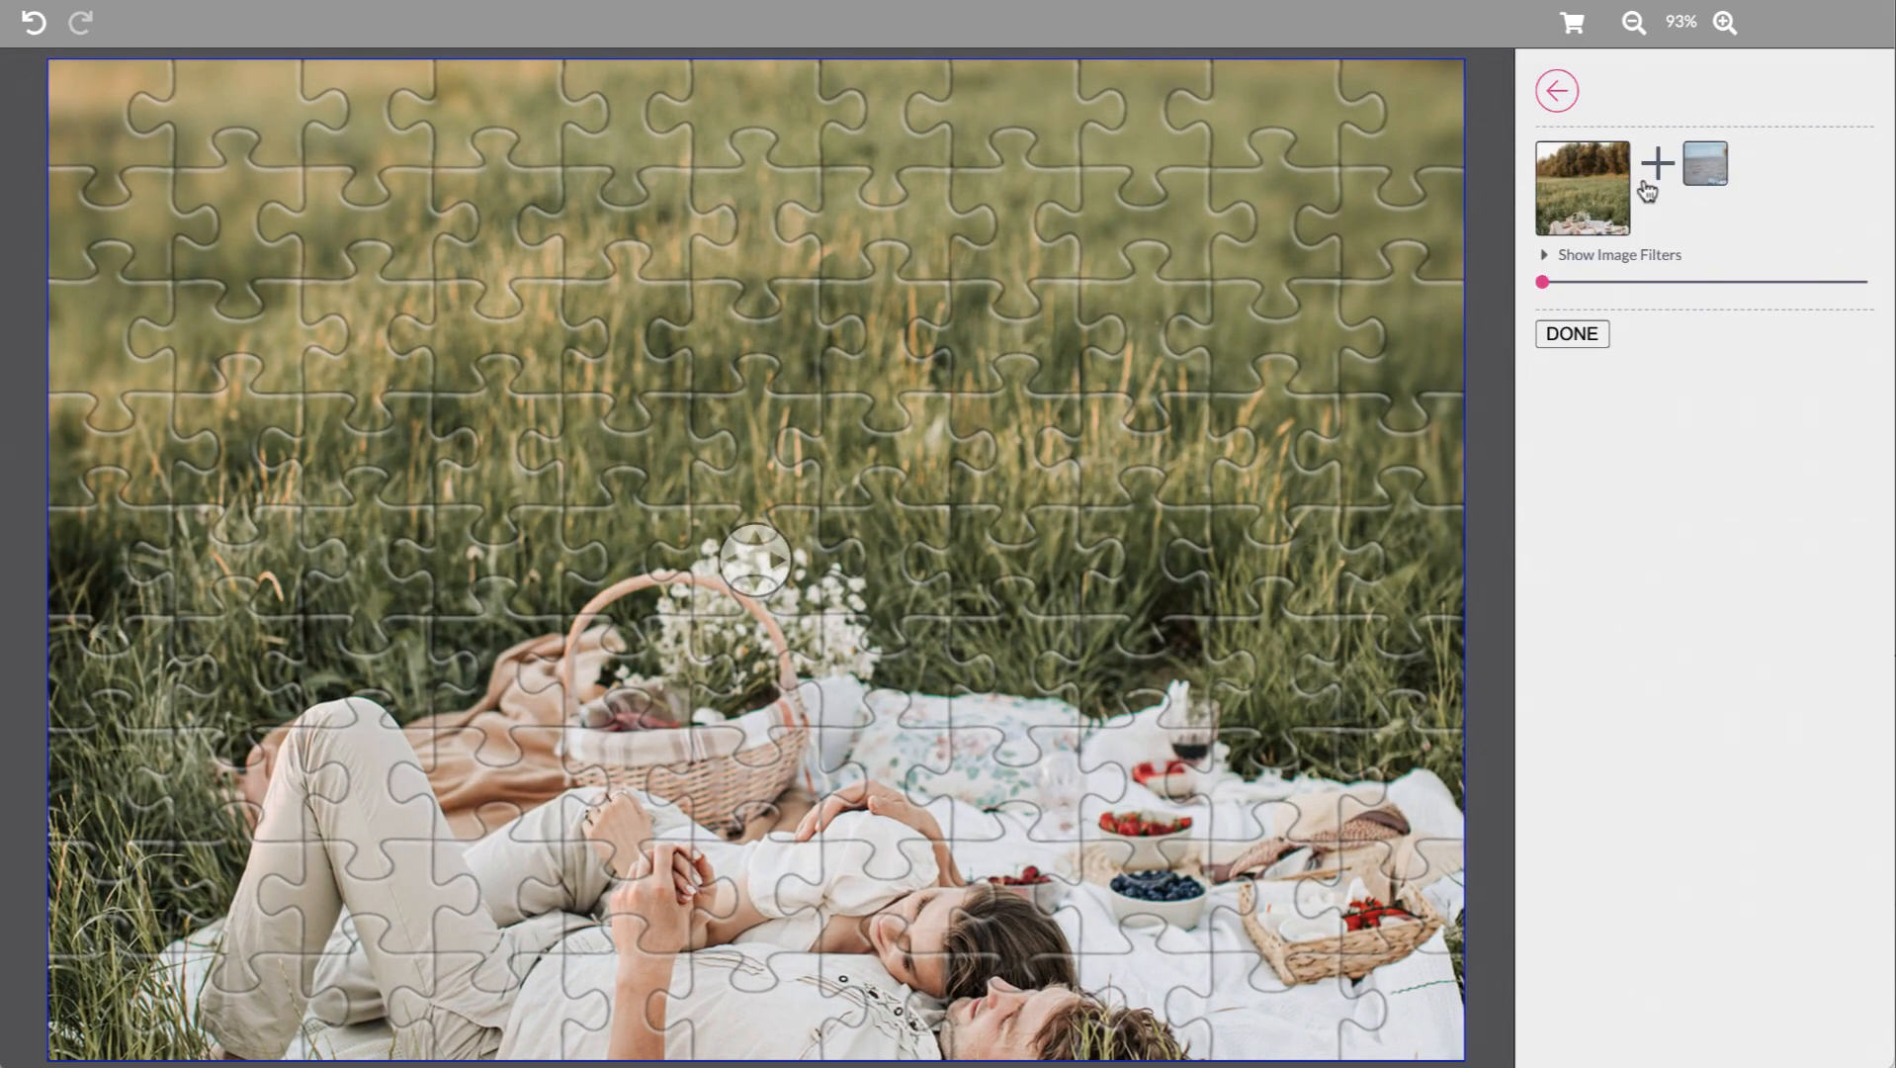
{"action": "left_click", "coordinate": [1699, 184]}
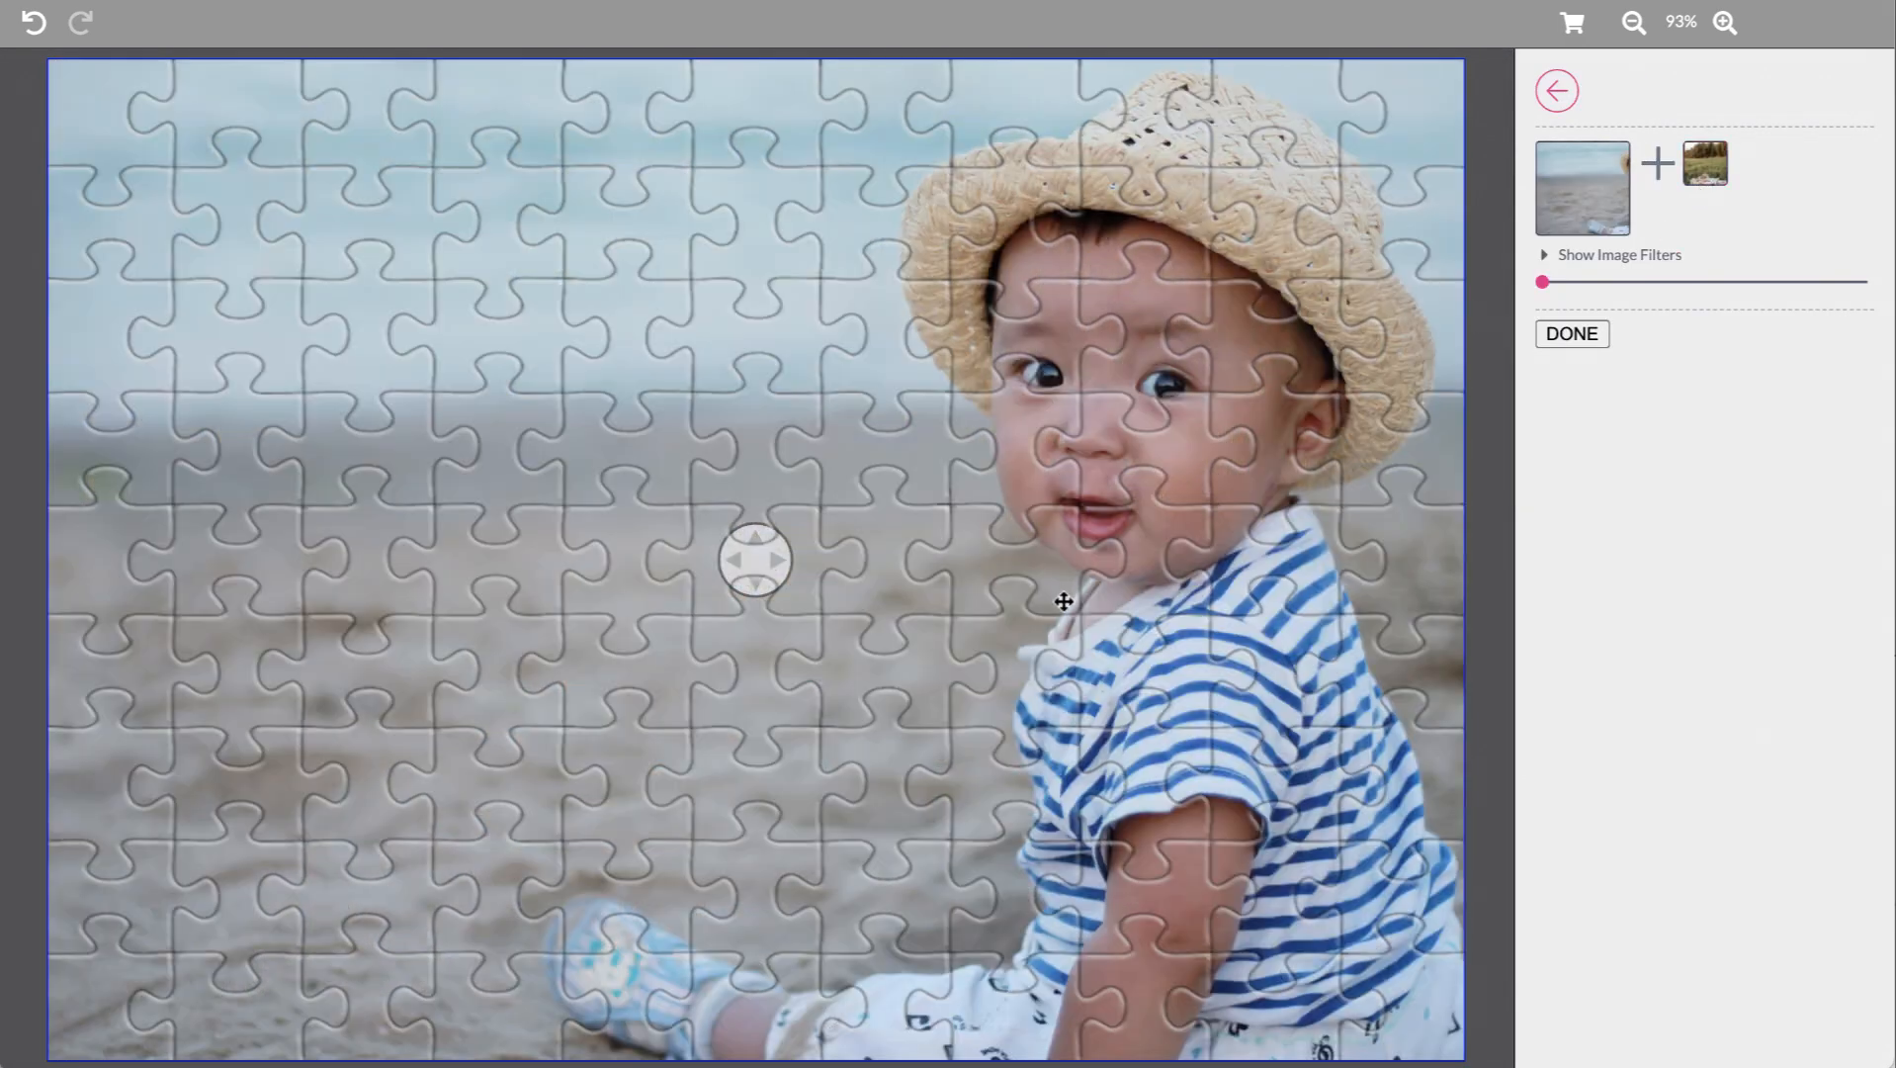
{"action": "left_click", "coordinate": [1554, 91]}
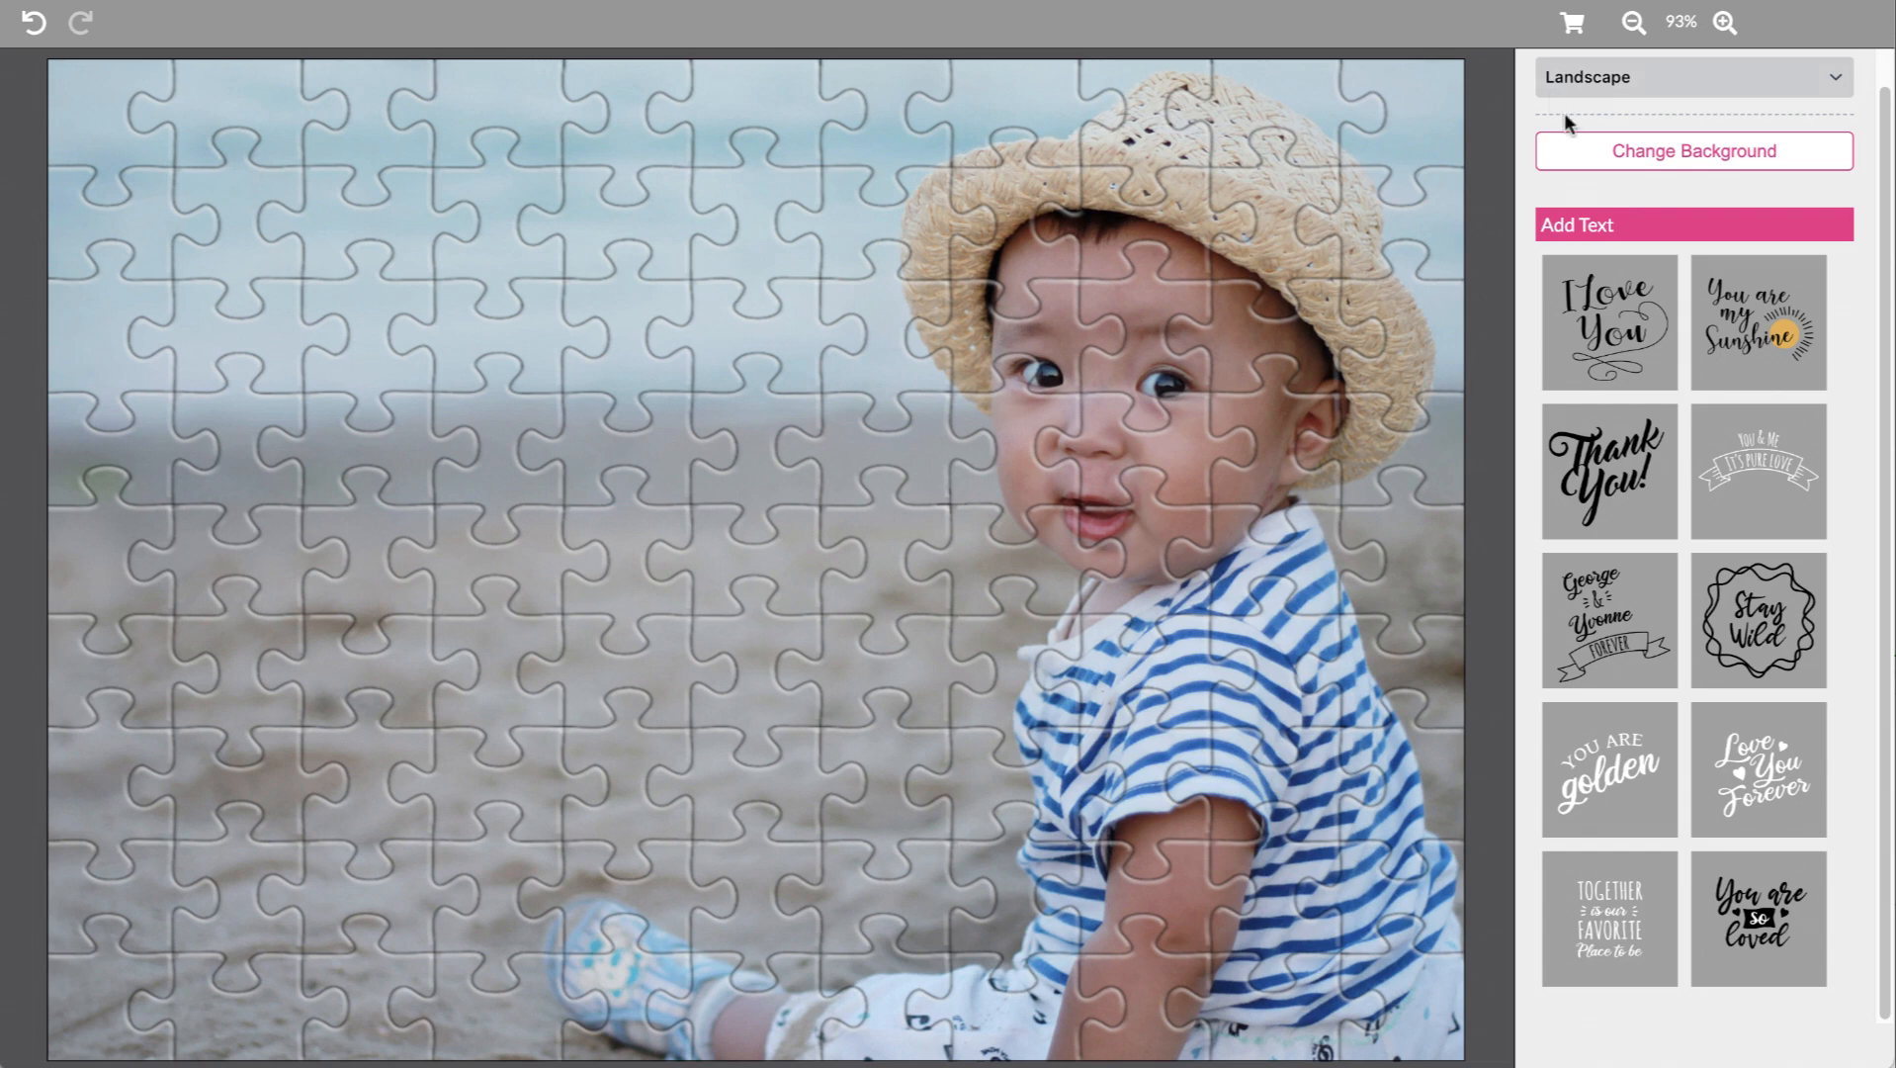
Add the "You & Me – It's pure love" banner text, make it smaller and place it over the sky beside the baby
{"action": "left_click", "coordinate": [1770, 464]}
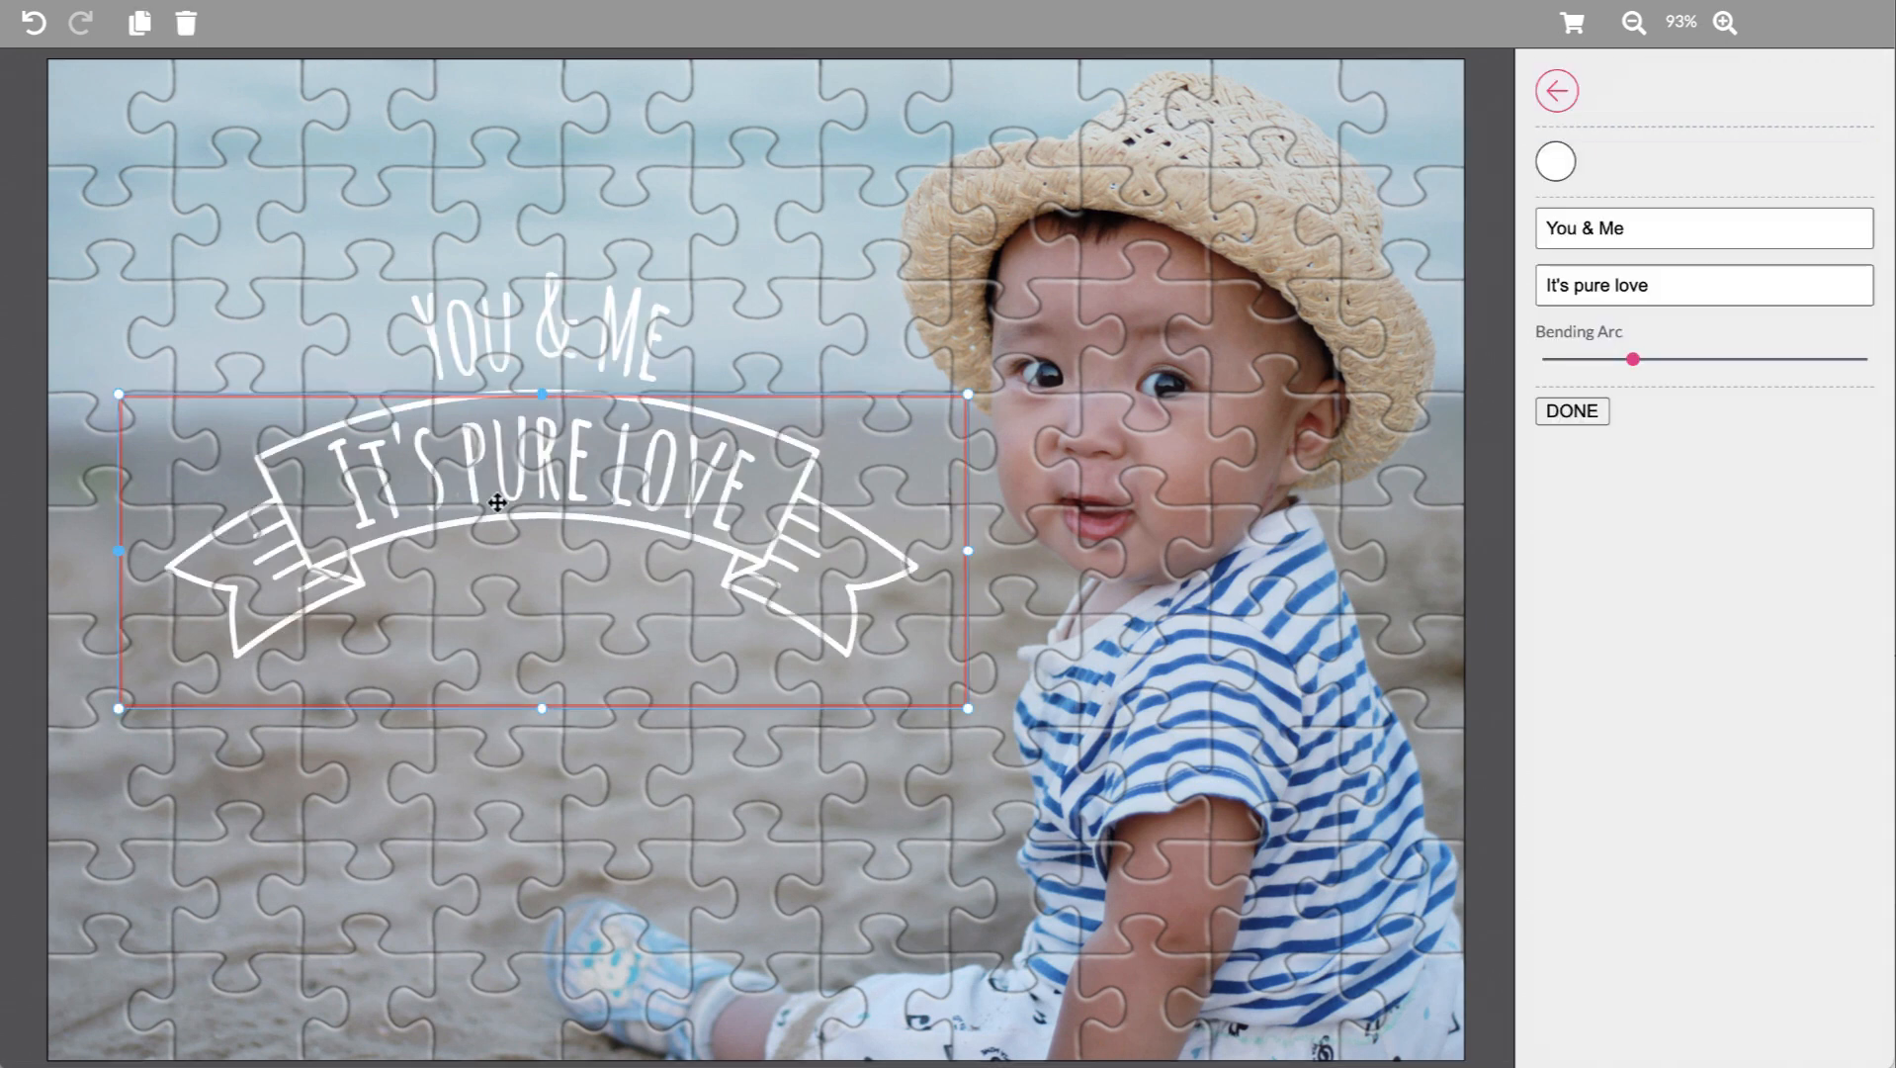
{"action": "left_click_drag", "start_coordinate": [497, 502], "coordinate": [499, 343]}
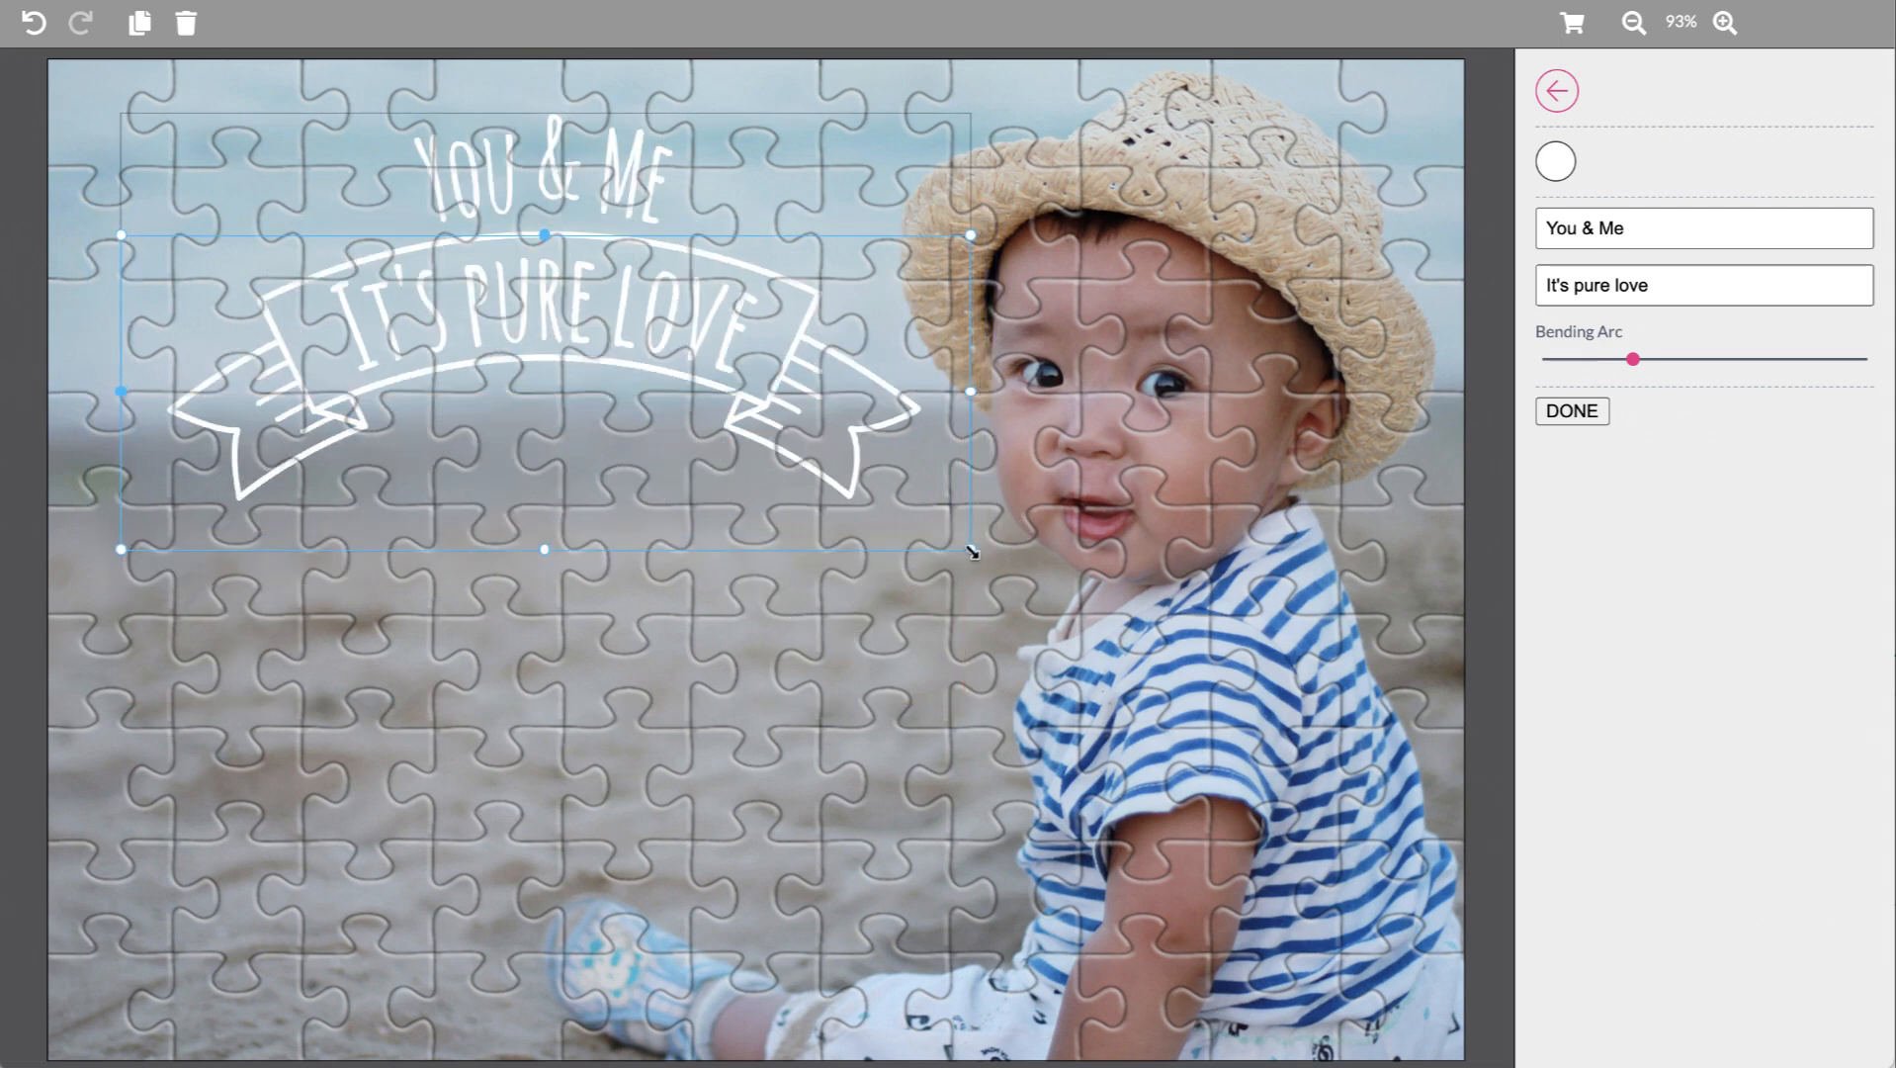
{"action": "left_click_drag", "start_coordinate": [973, 551], "coordinate": [864, 489]}
{"action": "left_click_drag", "start_coordinate": [707, 364], "coordinate": [795, 418]}
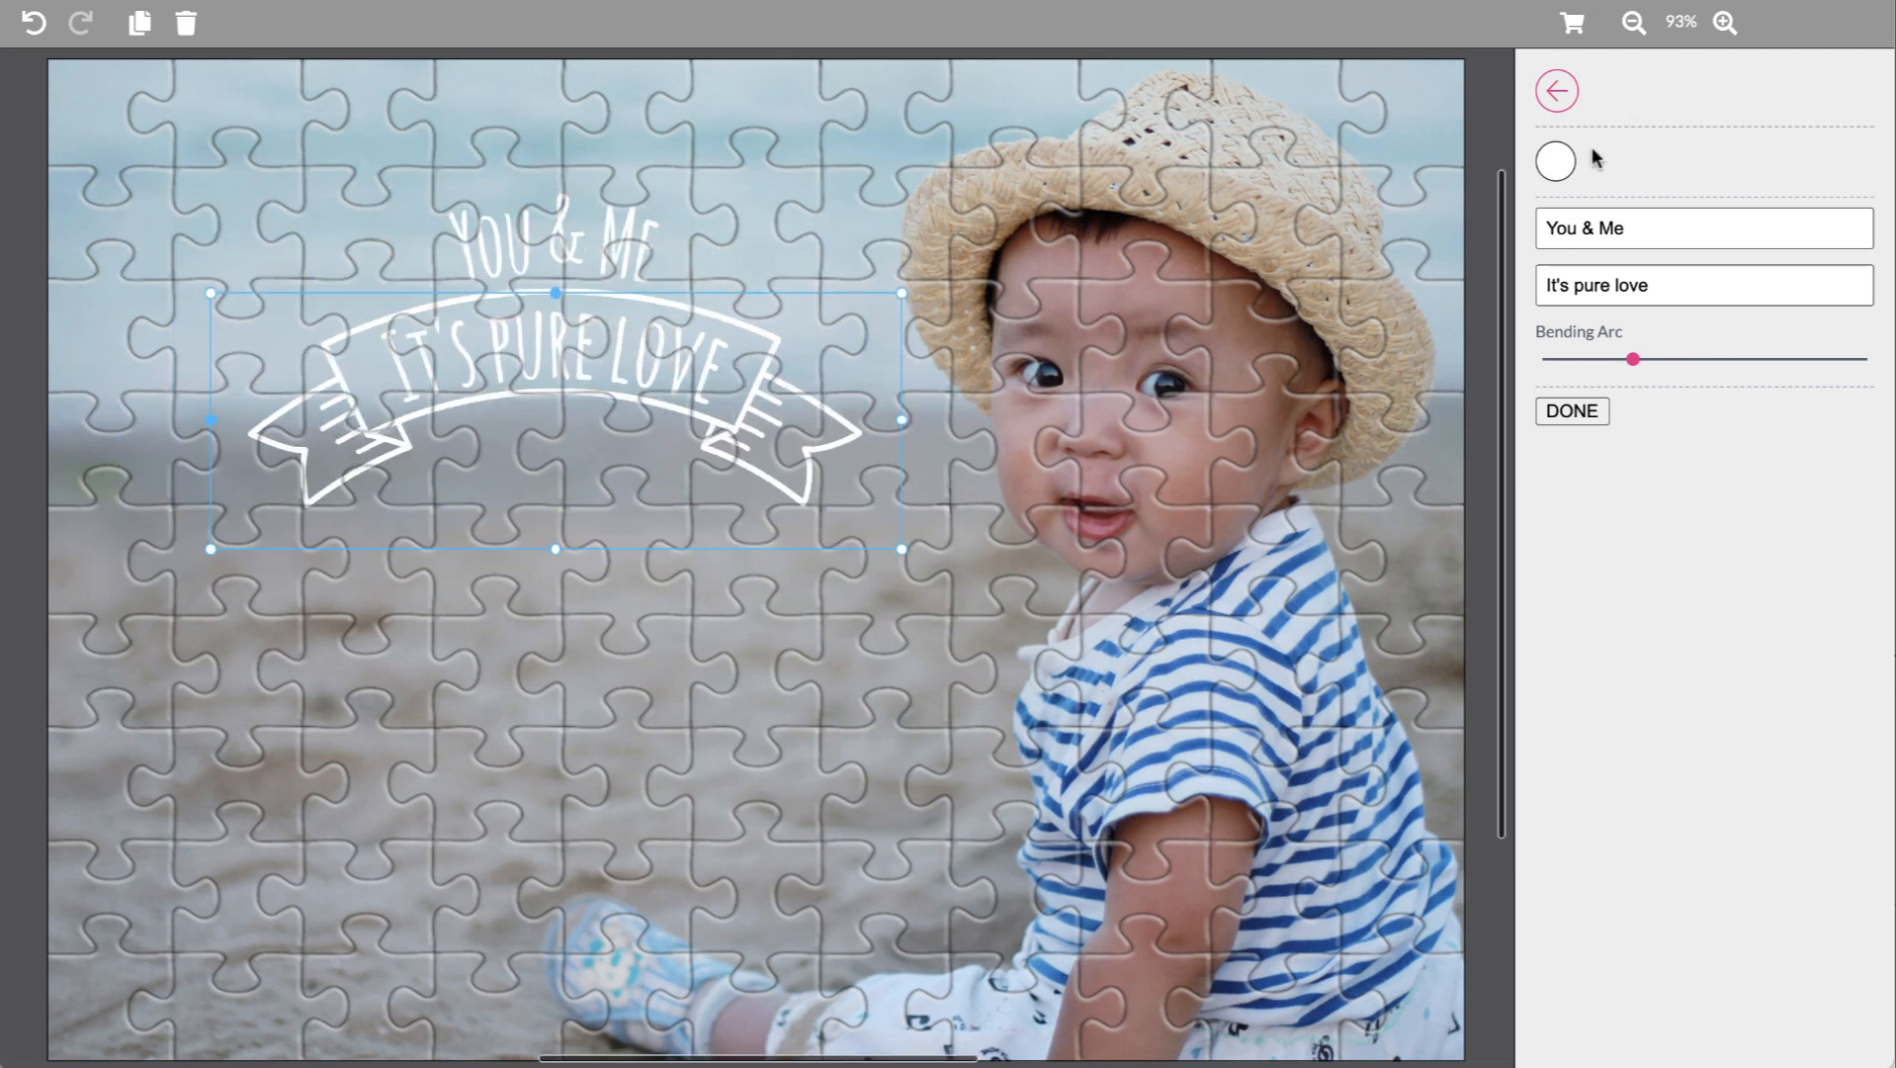
Color the banner text black and change its first line to "Baby & Me"
{"action": "left_click", "coordinate": [1557, 161]}
{"action": "left_click", "coordinate": [1601, 213]}
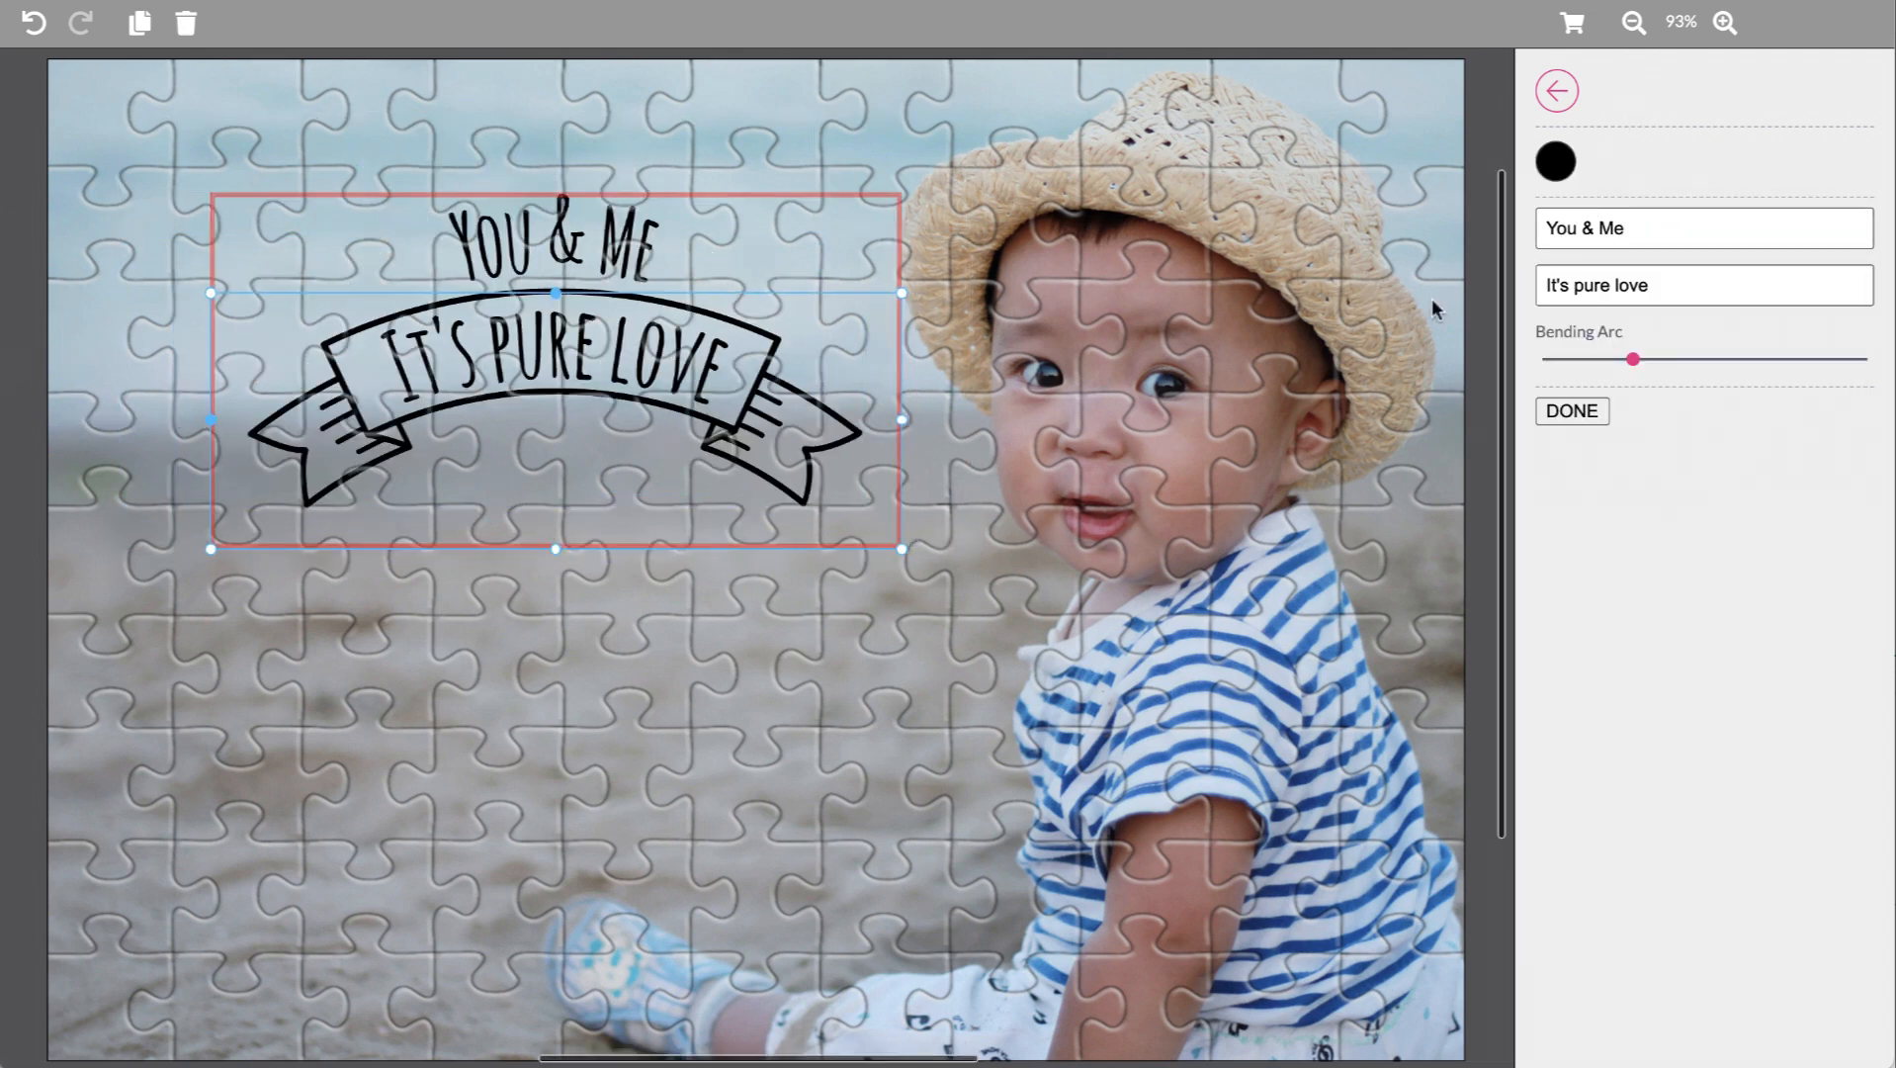
{"action": "left_click_drag", "start_coordinate": [1665, 226], "coordinate": [1575, 227]}
{"action": "left_click", "coordinate": [1575, 226]}
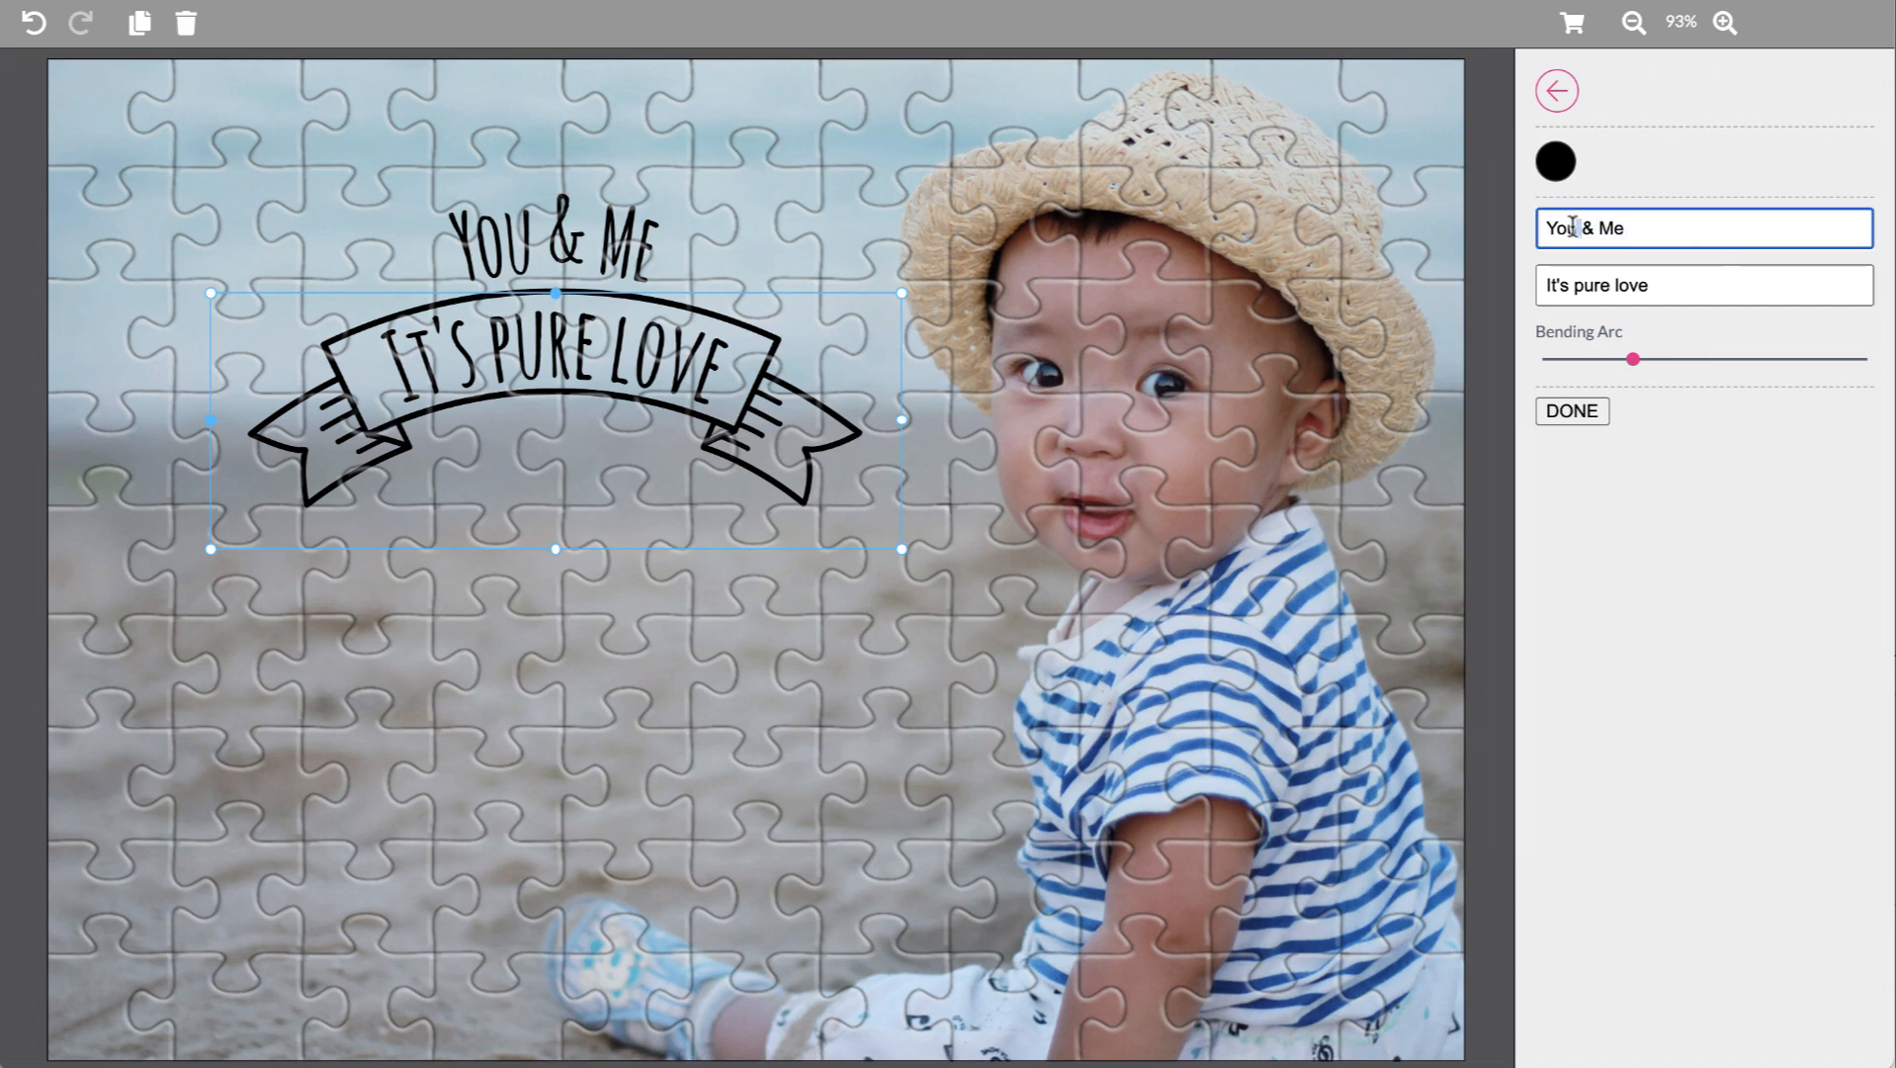
{"action": "double_click", "coordinate": [1569, 226]}
{"action": "type", "text": "Baby"}
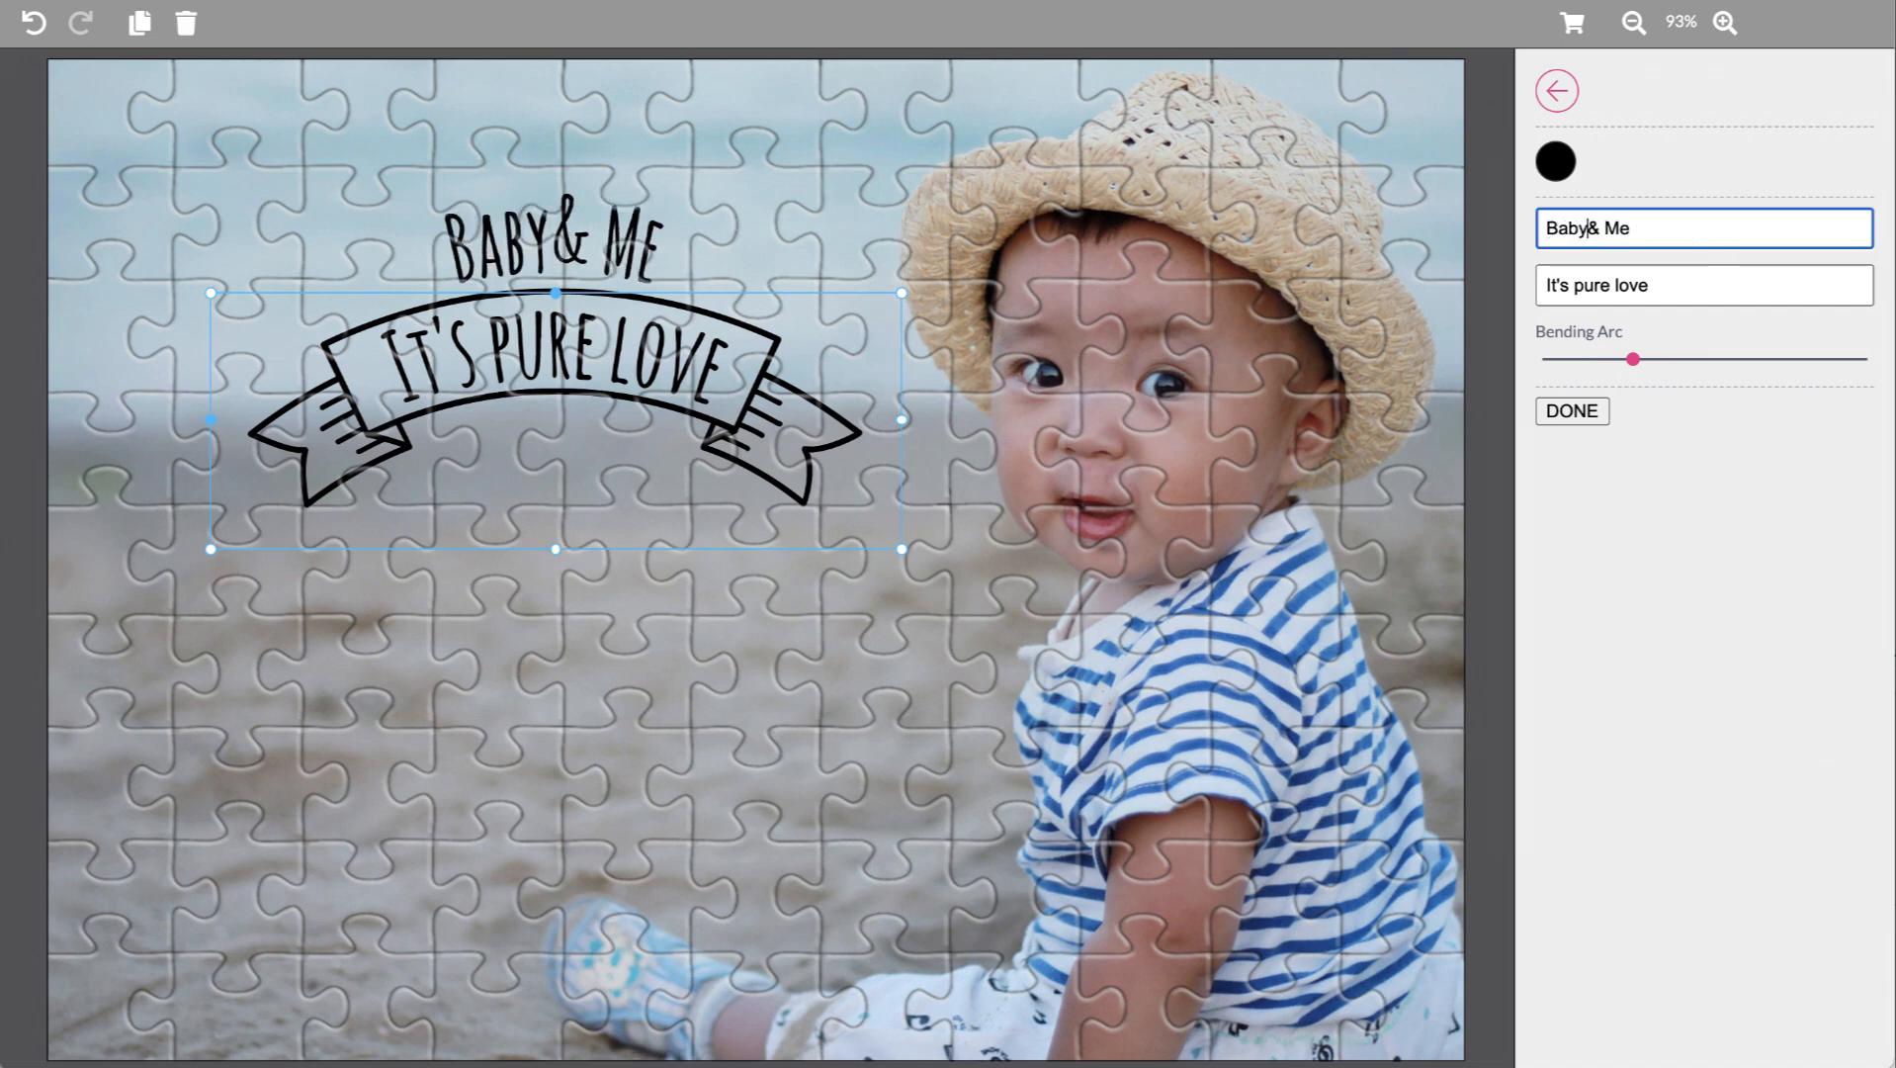
{"action": "left_click", "coordinate": [752, 271]}
{"action": "left_click", "coordinate": [707, 244]}
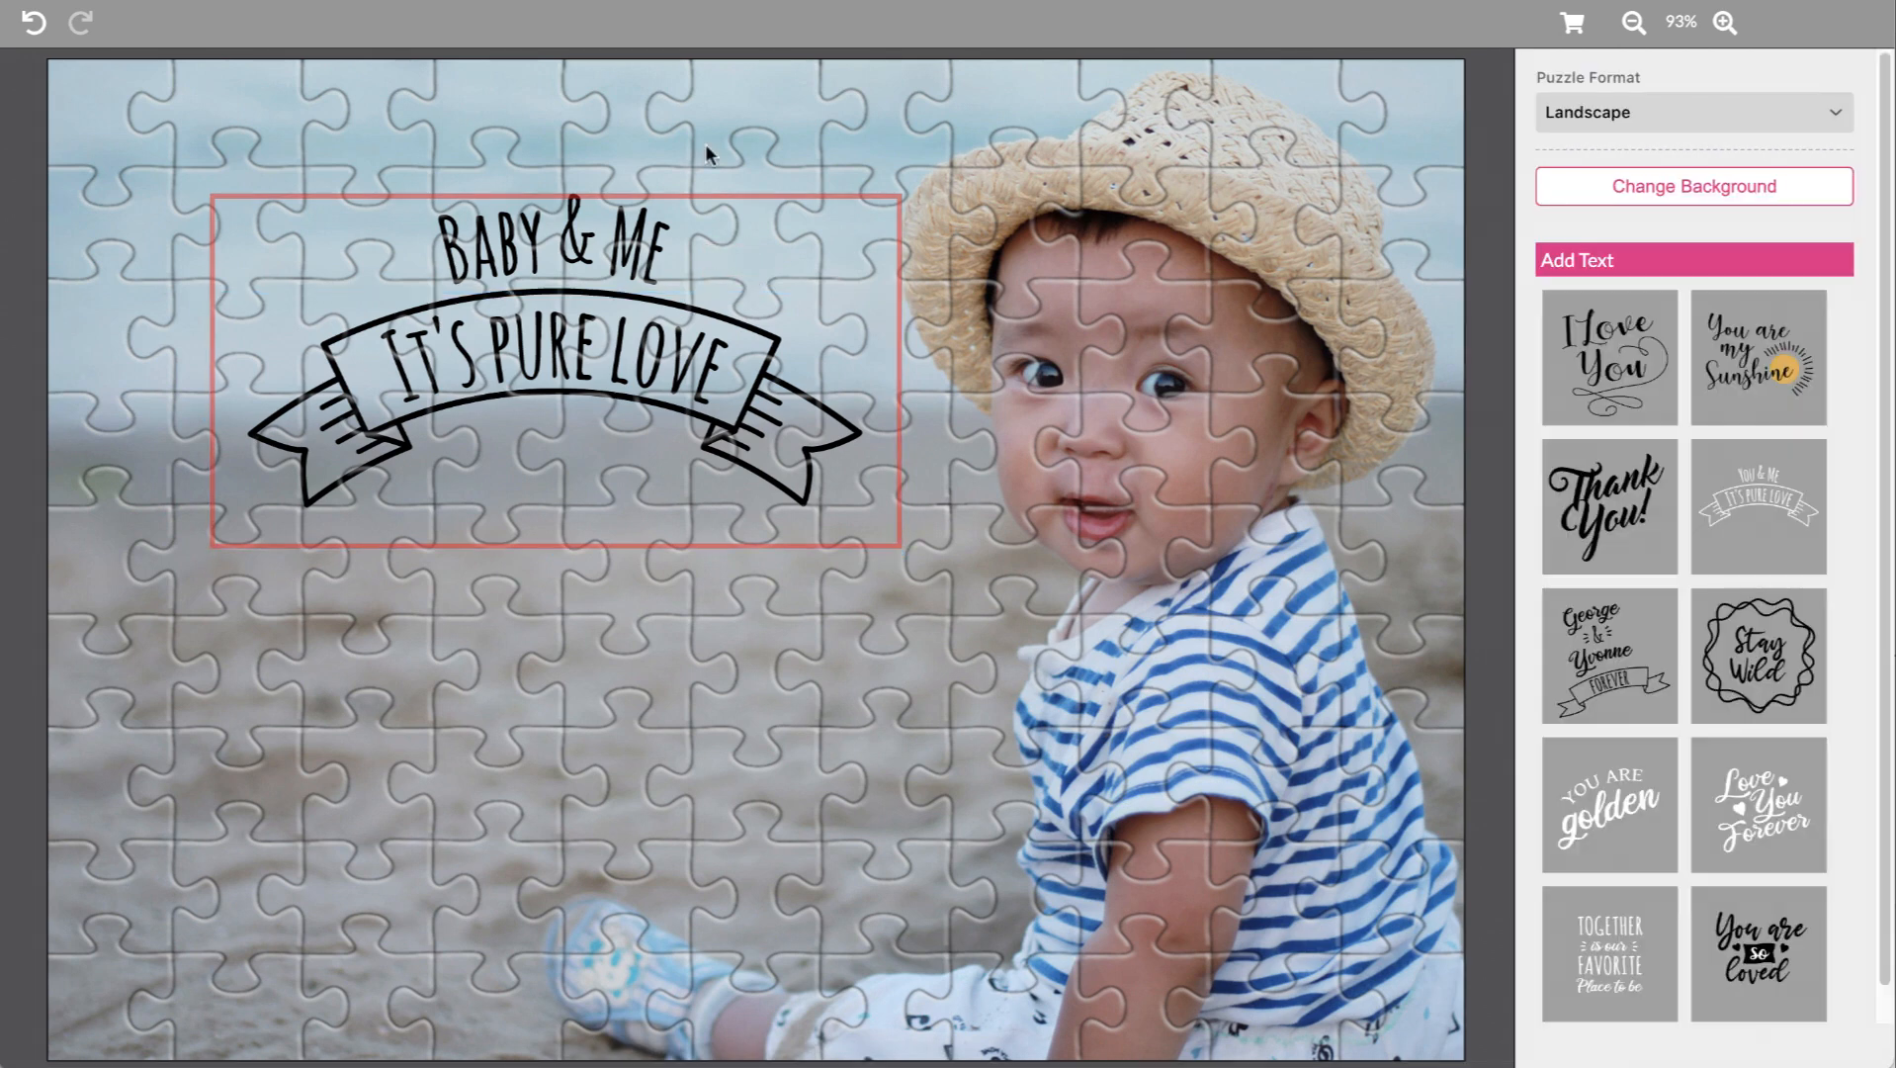
Move the "Baby & Me" banner up toward the photo's upper-left corner and enlarge it slightly
{"action": "left_click", "coordinate": [649, 413]}
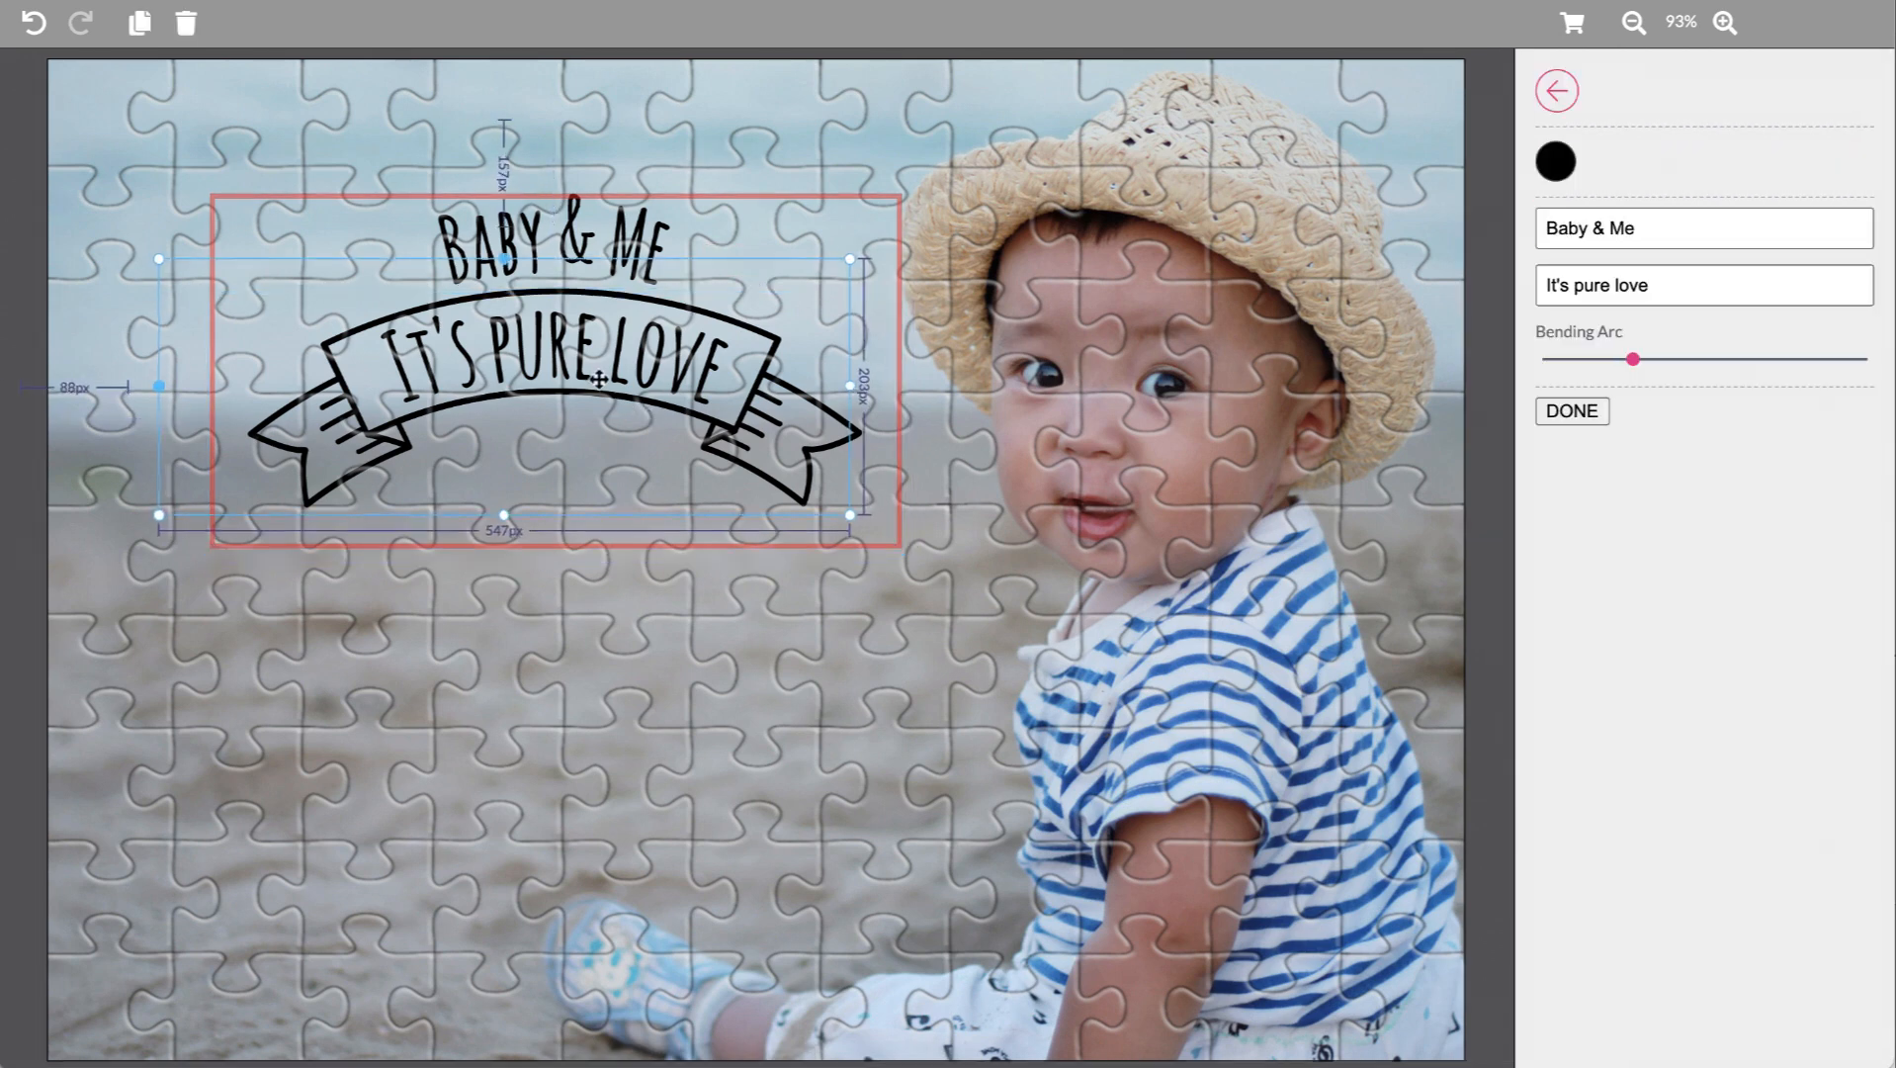
{"action": "left_click_drag", "start_coordinate": [650, 413], "coordinate": [577, 373]}
{"action": "left_click_drag", "start_coordinate": [837, 512], "coordinate": [926, 551]}
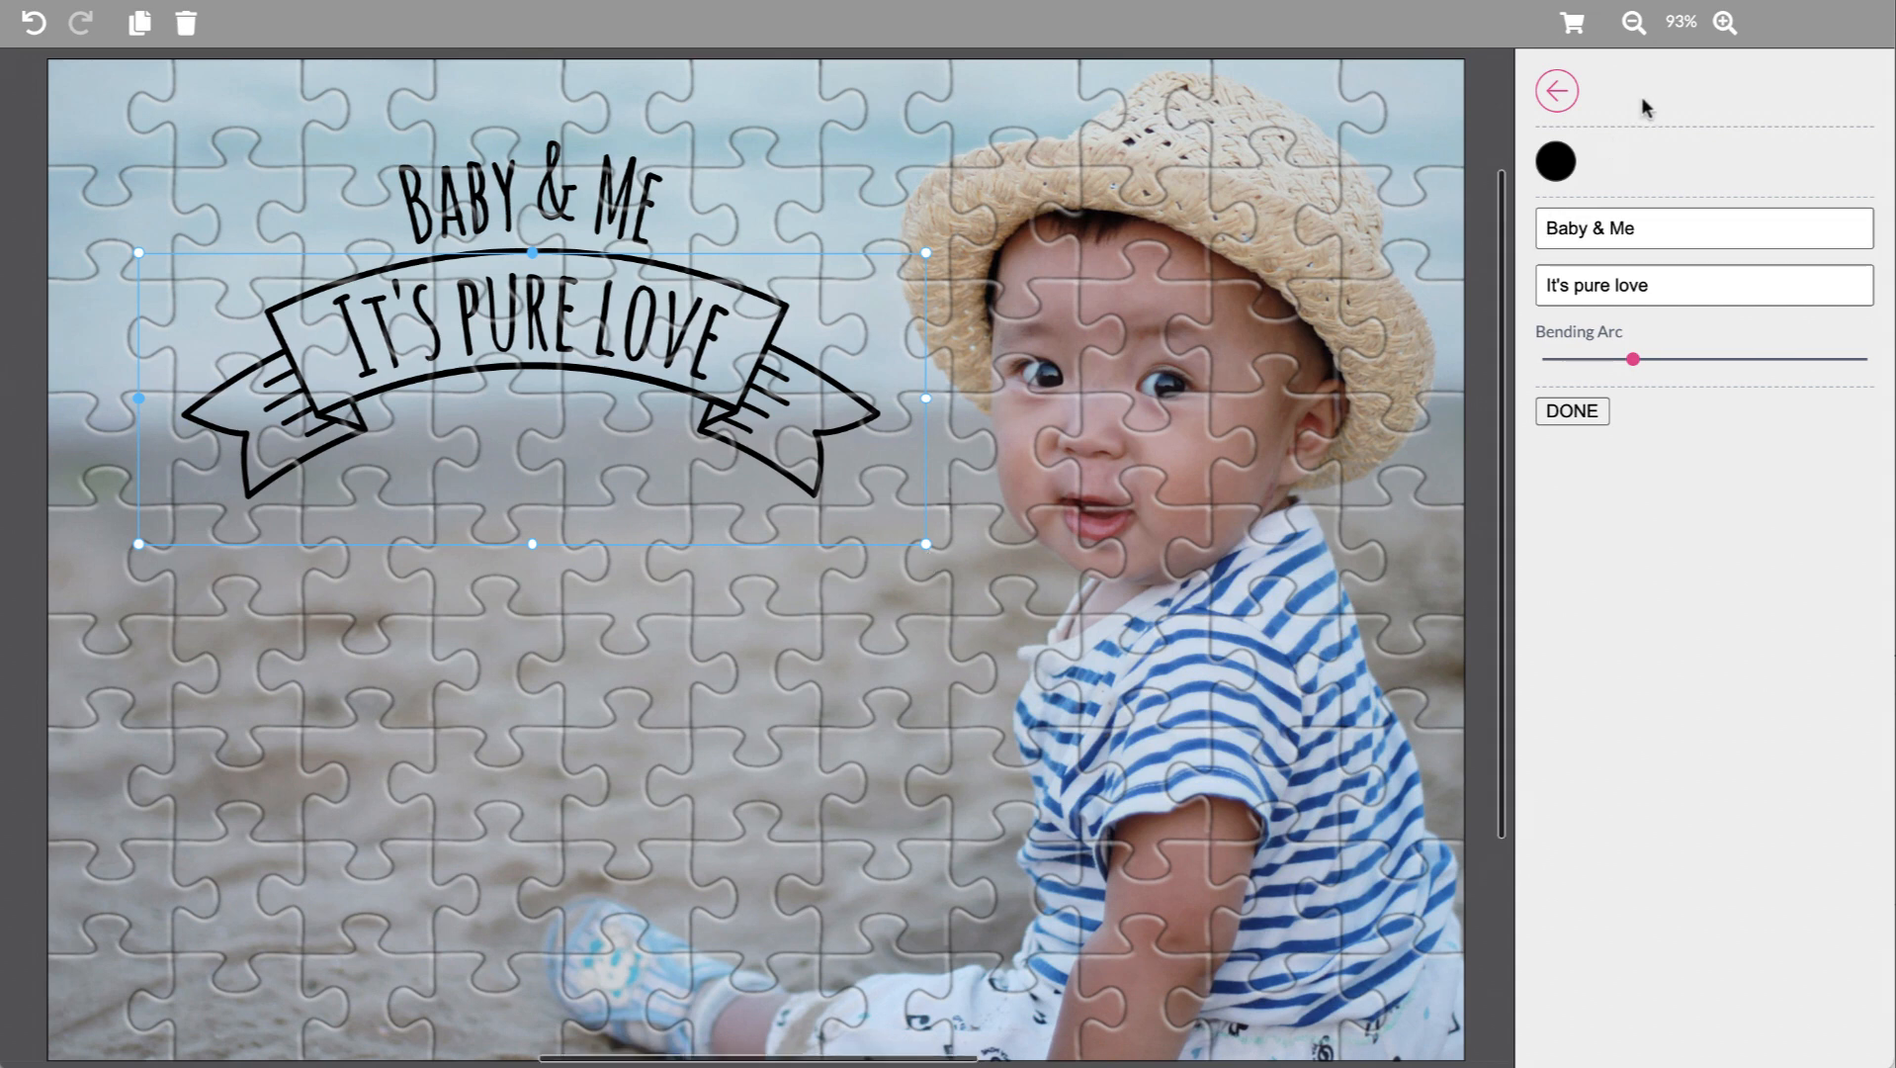
Return to the template editor and examine the layer structure, the background image's buyer-side settings and the PUZZLE layer's options
{"action": "left_click", "coordinate": [1574, 26]}
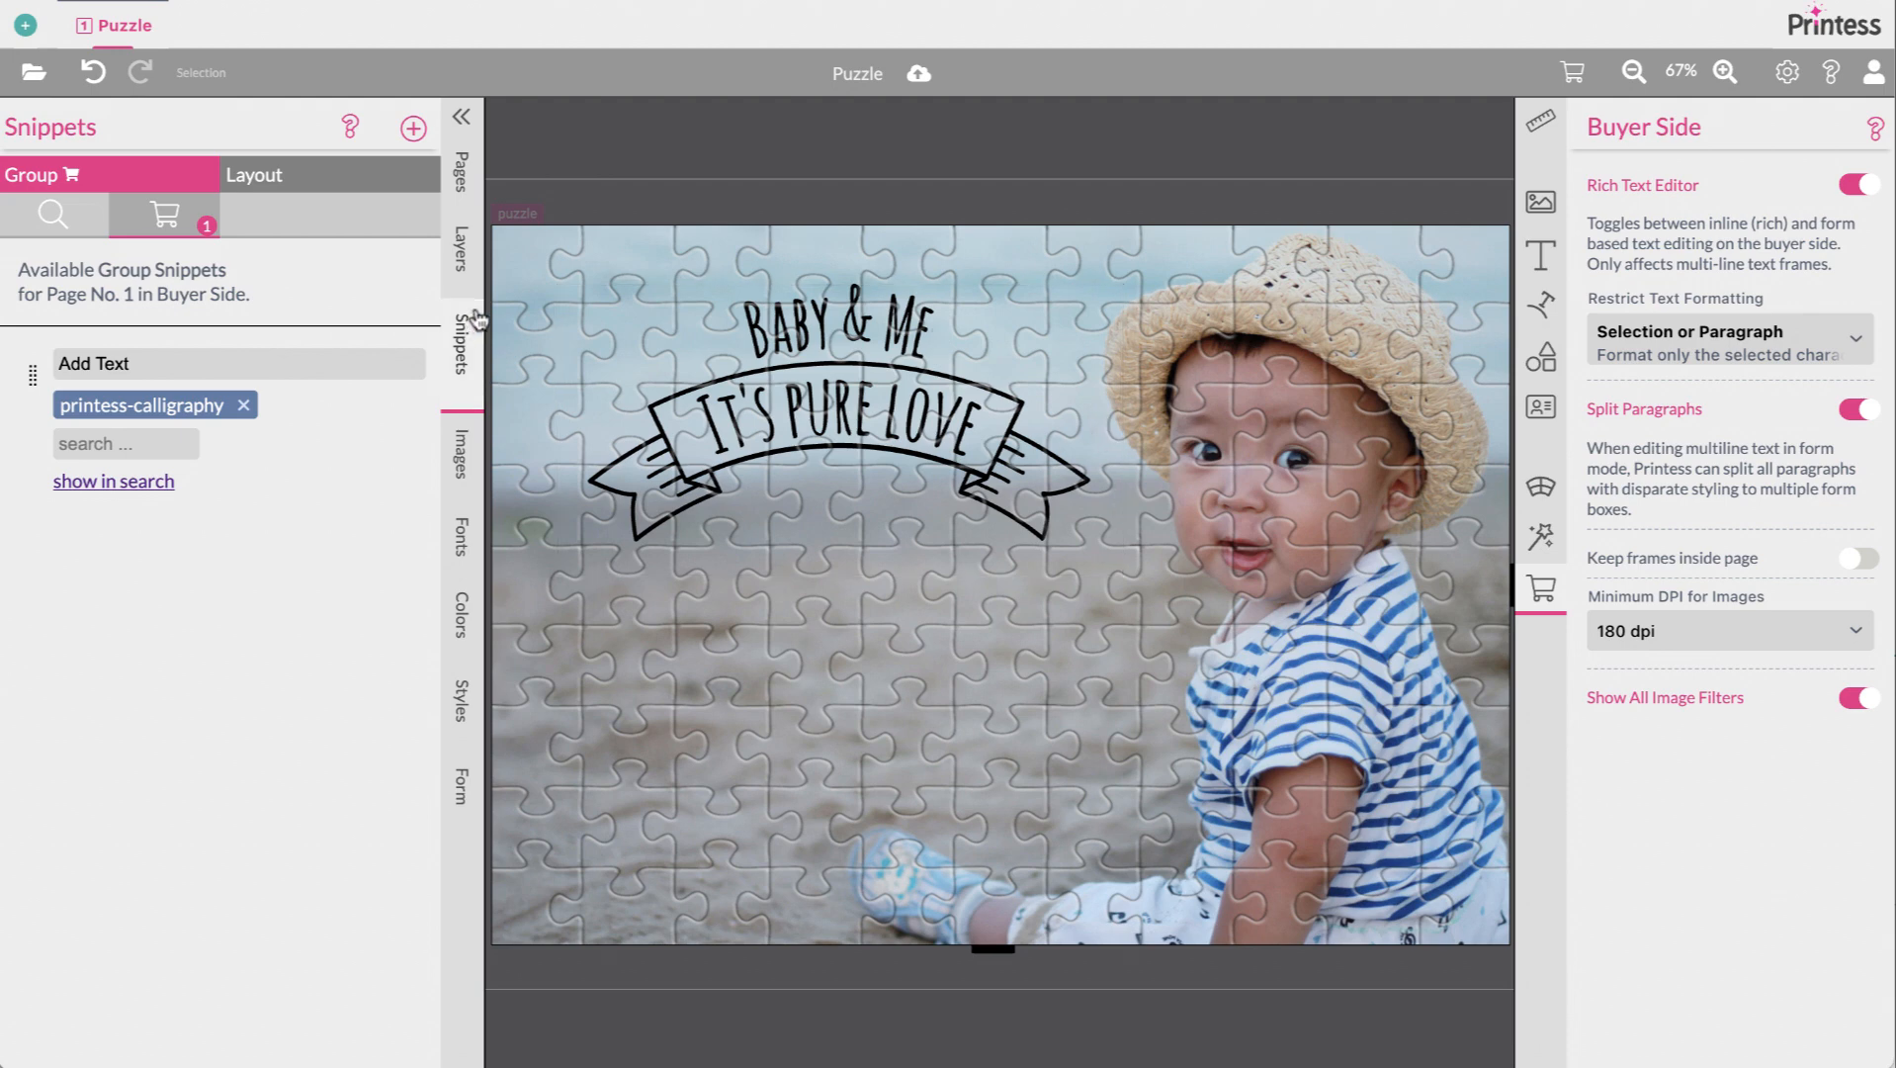
{"action": "left_click", "coordinate": [460, 249]}
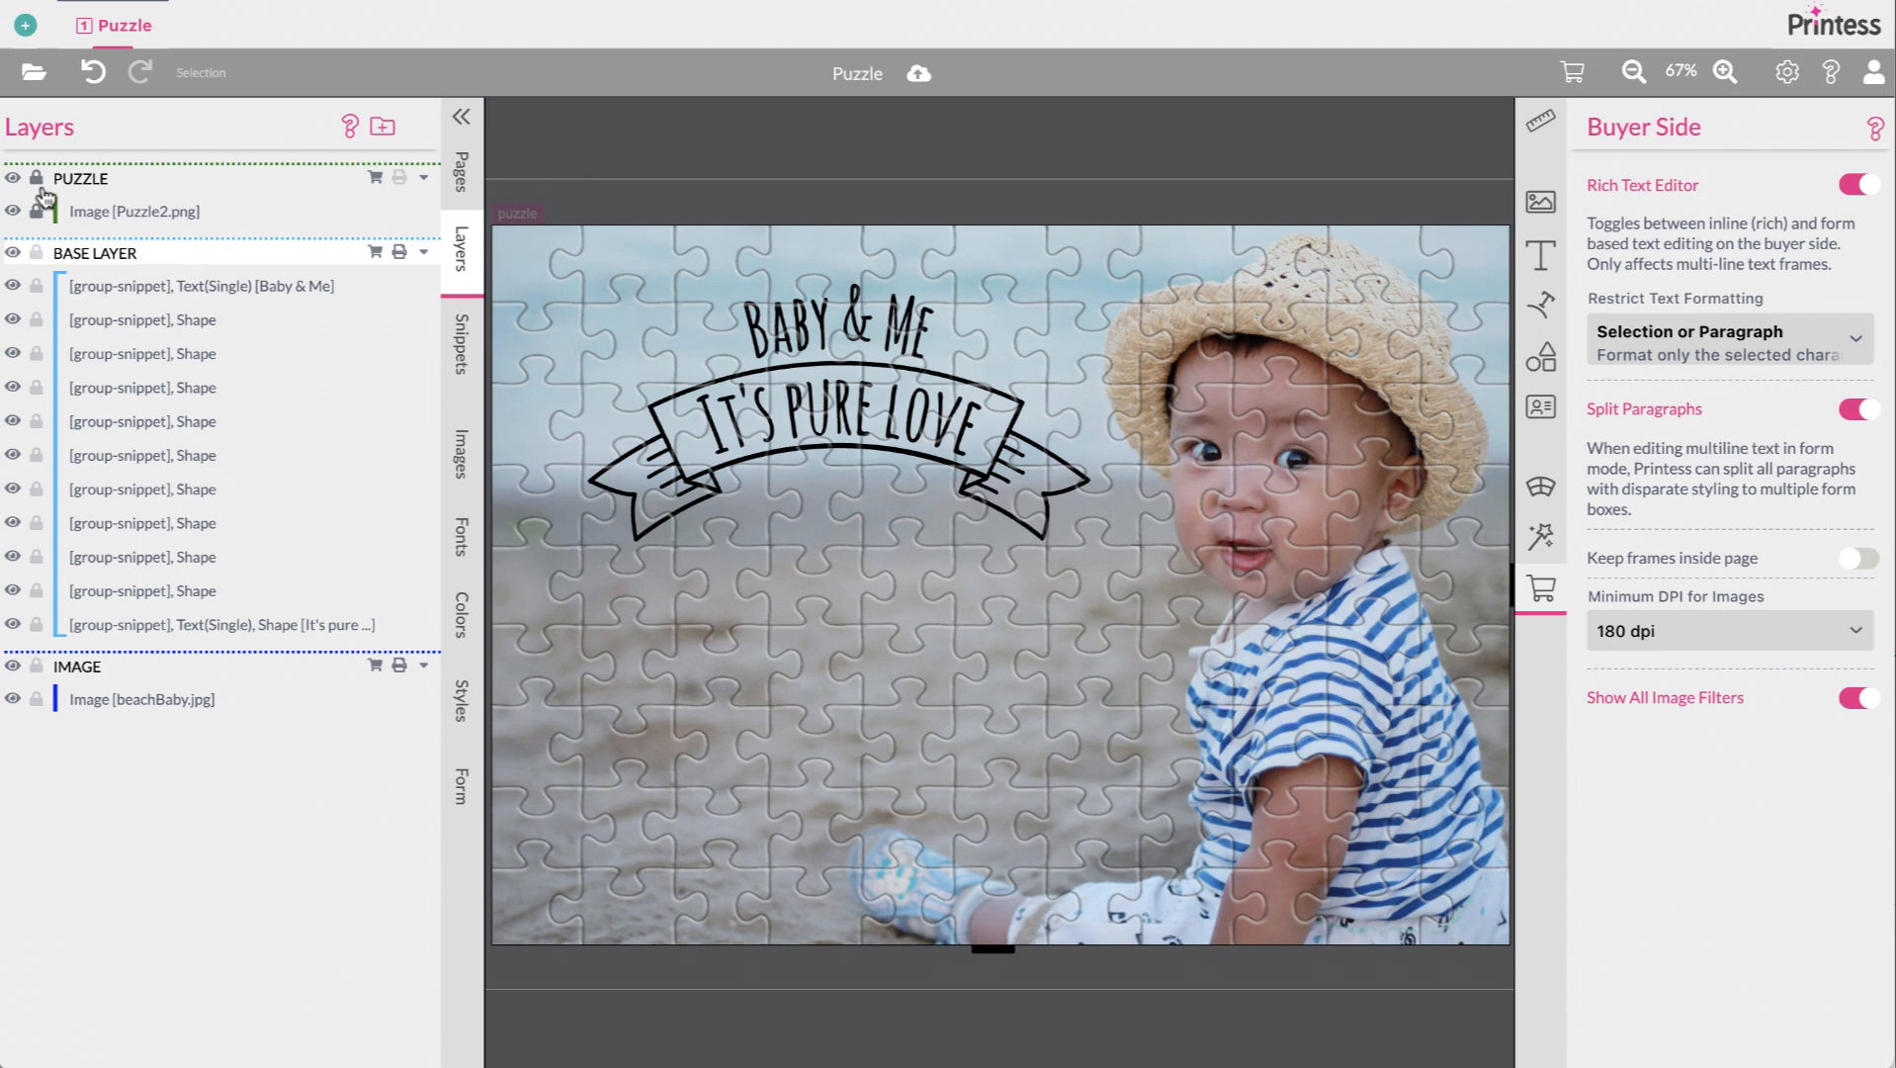
{"action": "left_click", "coordinate": [539, 285]}
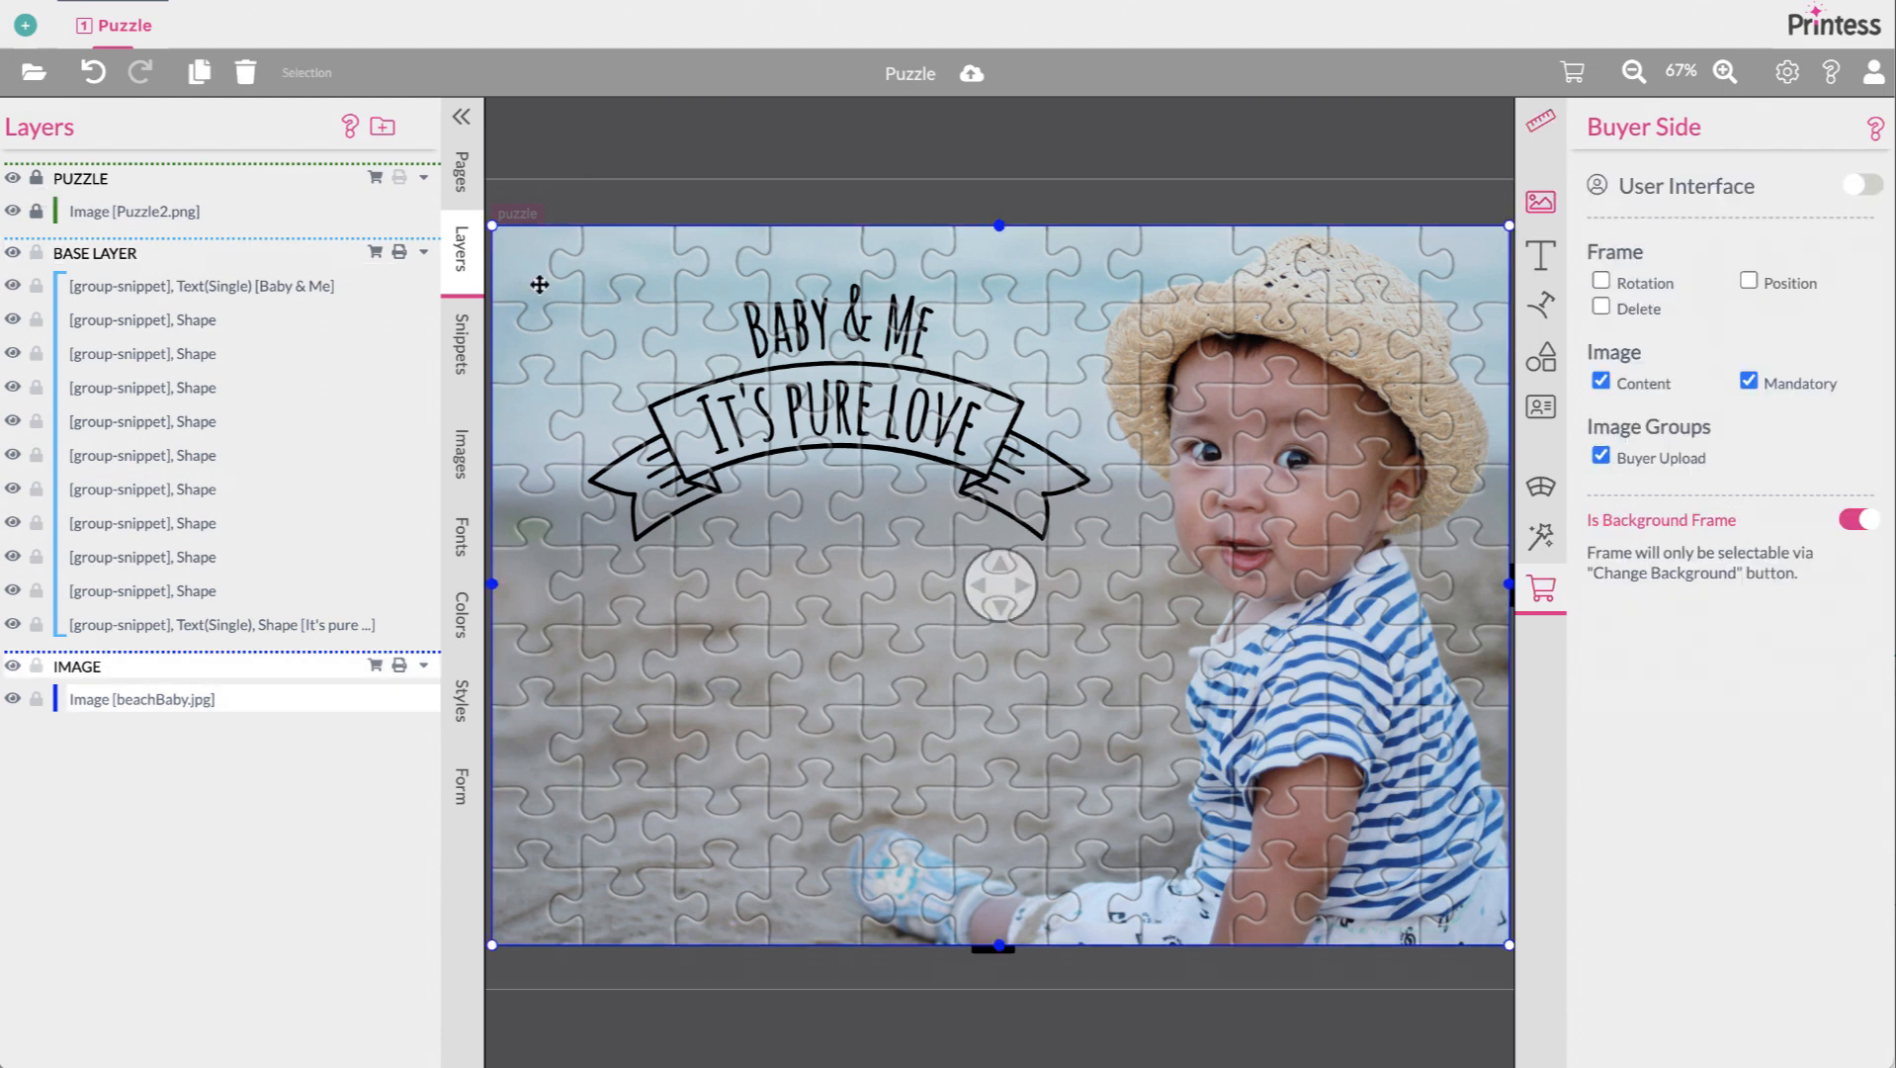
{"action": "left_click", "coordinate": [630, 170]}
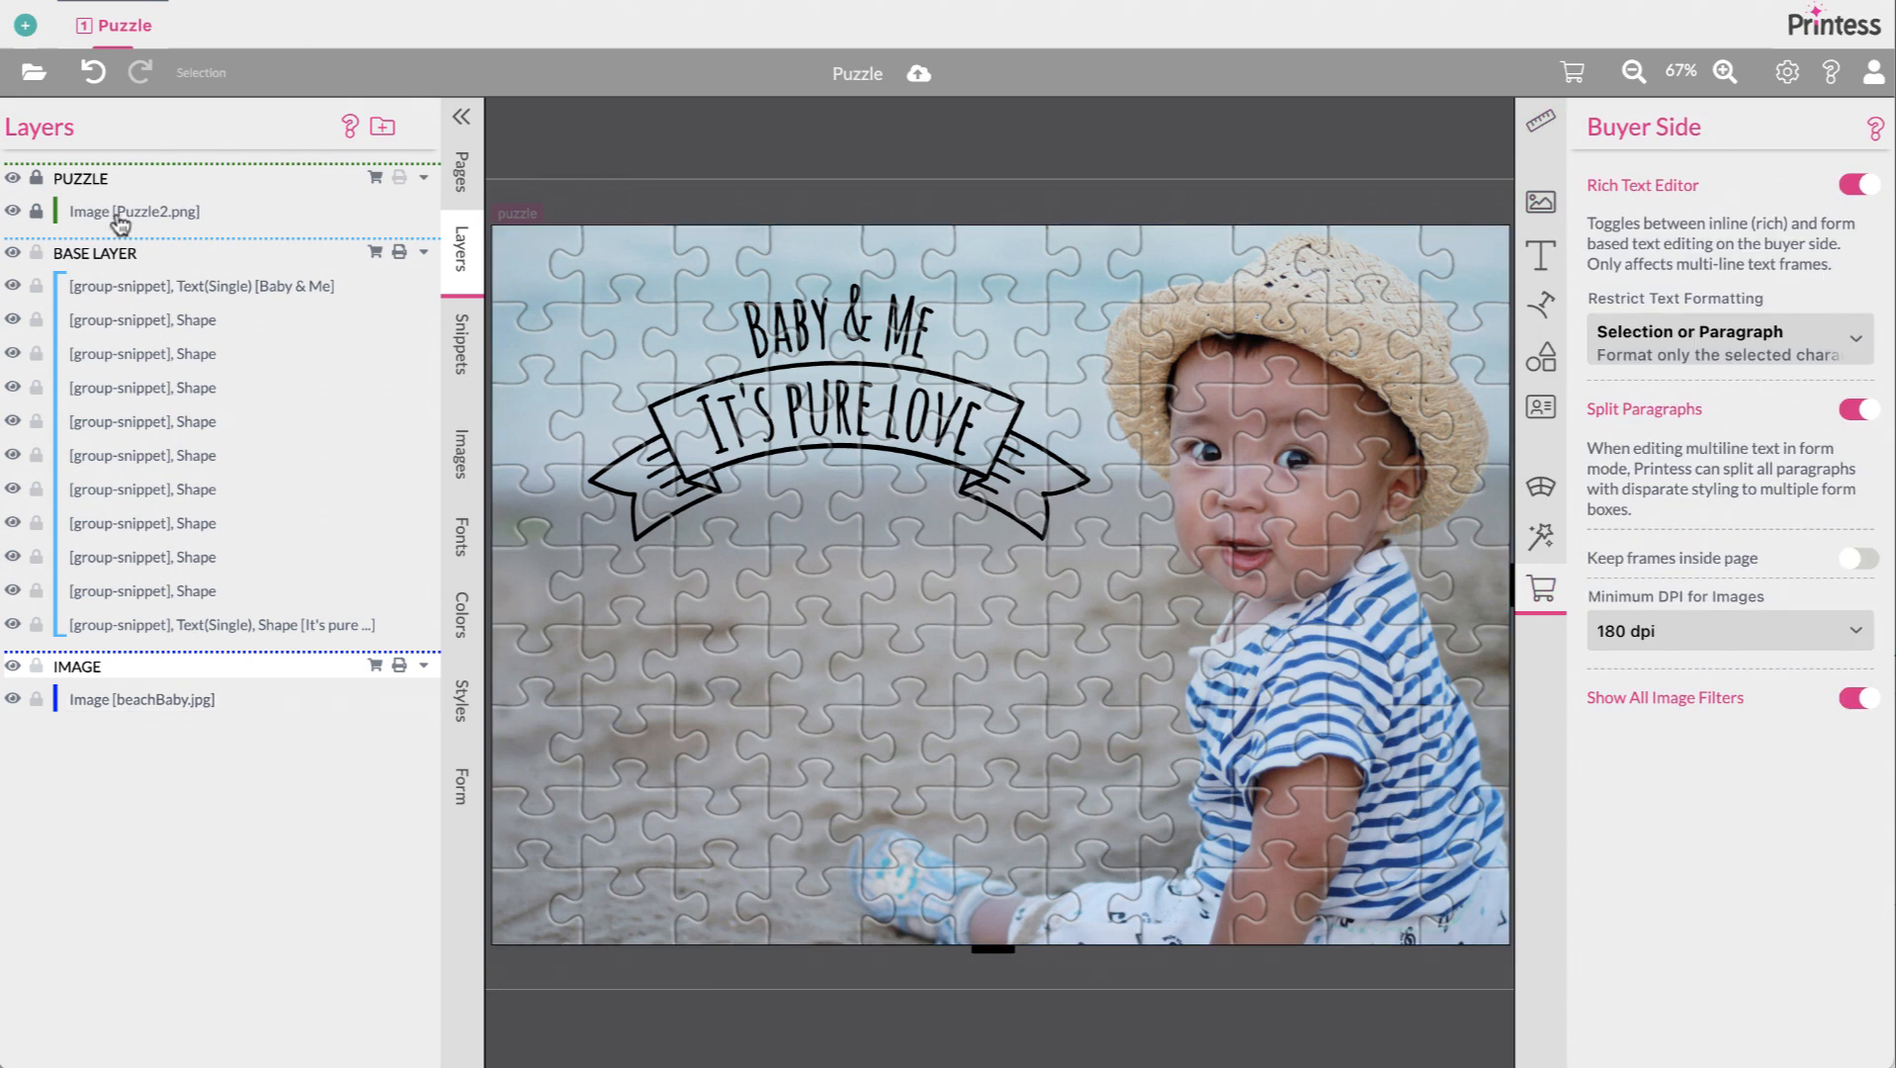
{"action": "left_click", "coordinate": [376, 178]}
{"action": "left_click", "coordinate": [377, 180]}
Nudge the "Baby & Me" banner group slightly down, then delete the whole group from the base layer
{"action": "left_click", "coordinate": [799, 446]}
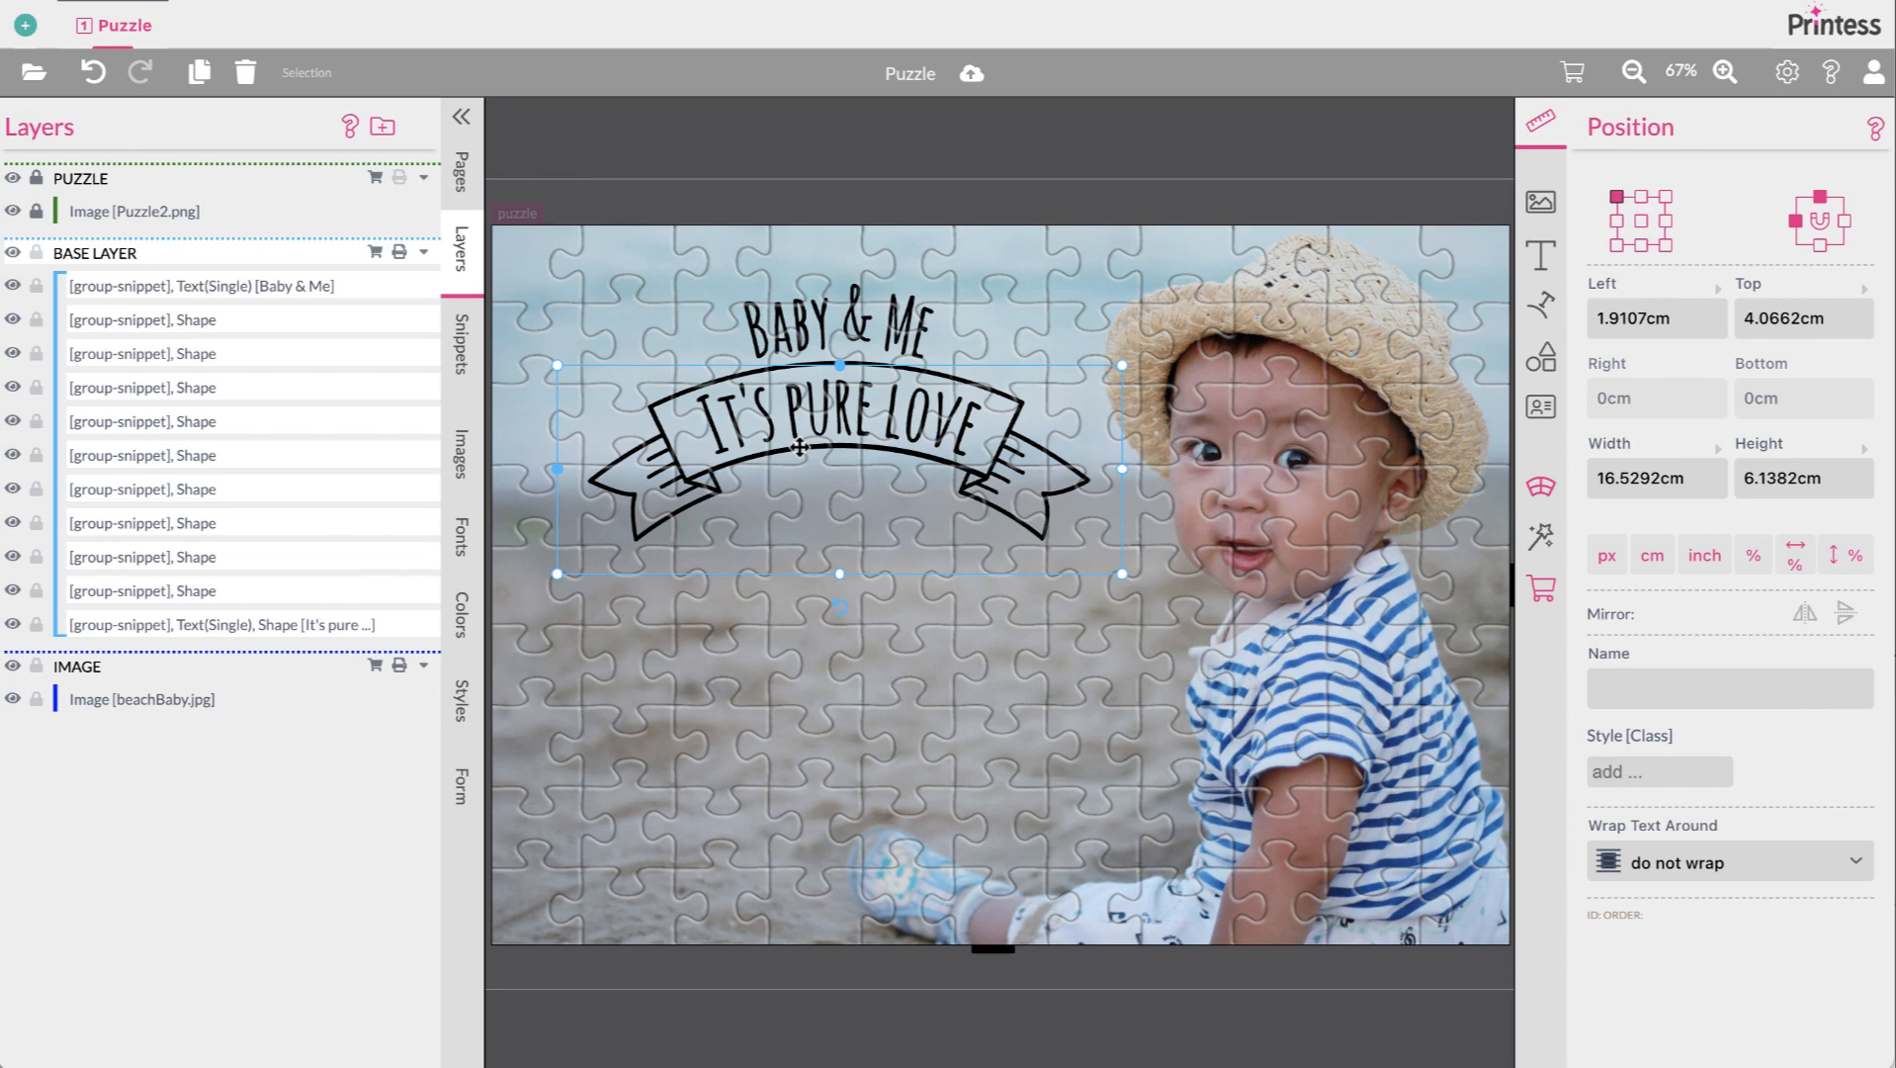
{"action": "left_click_drag", "start_coordinate": [800, 447], "coordinate": [806, 469]}
{"action": "left_click", "coordinate": [784, 470]}
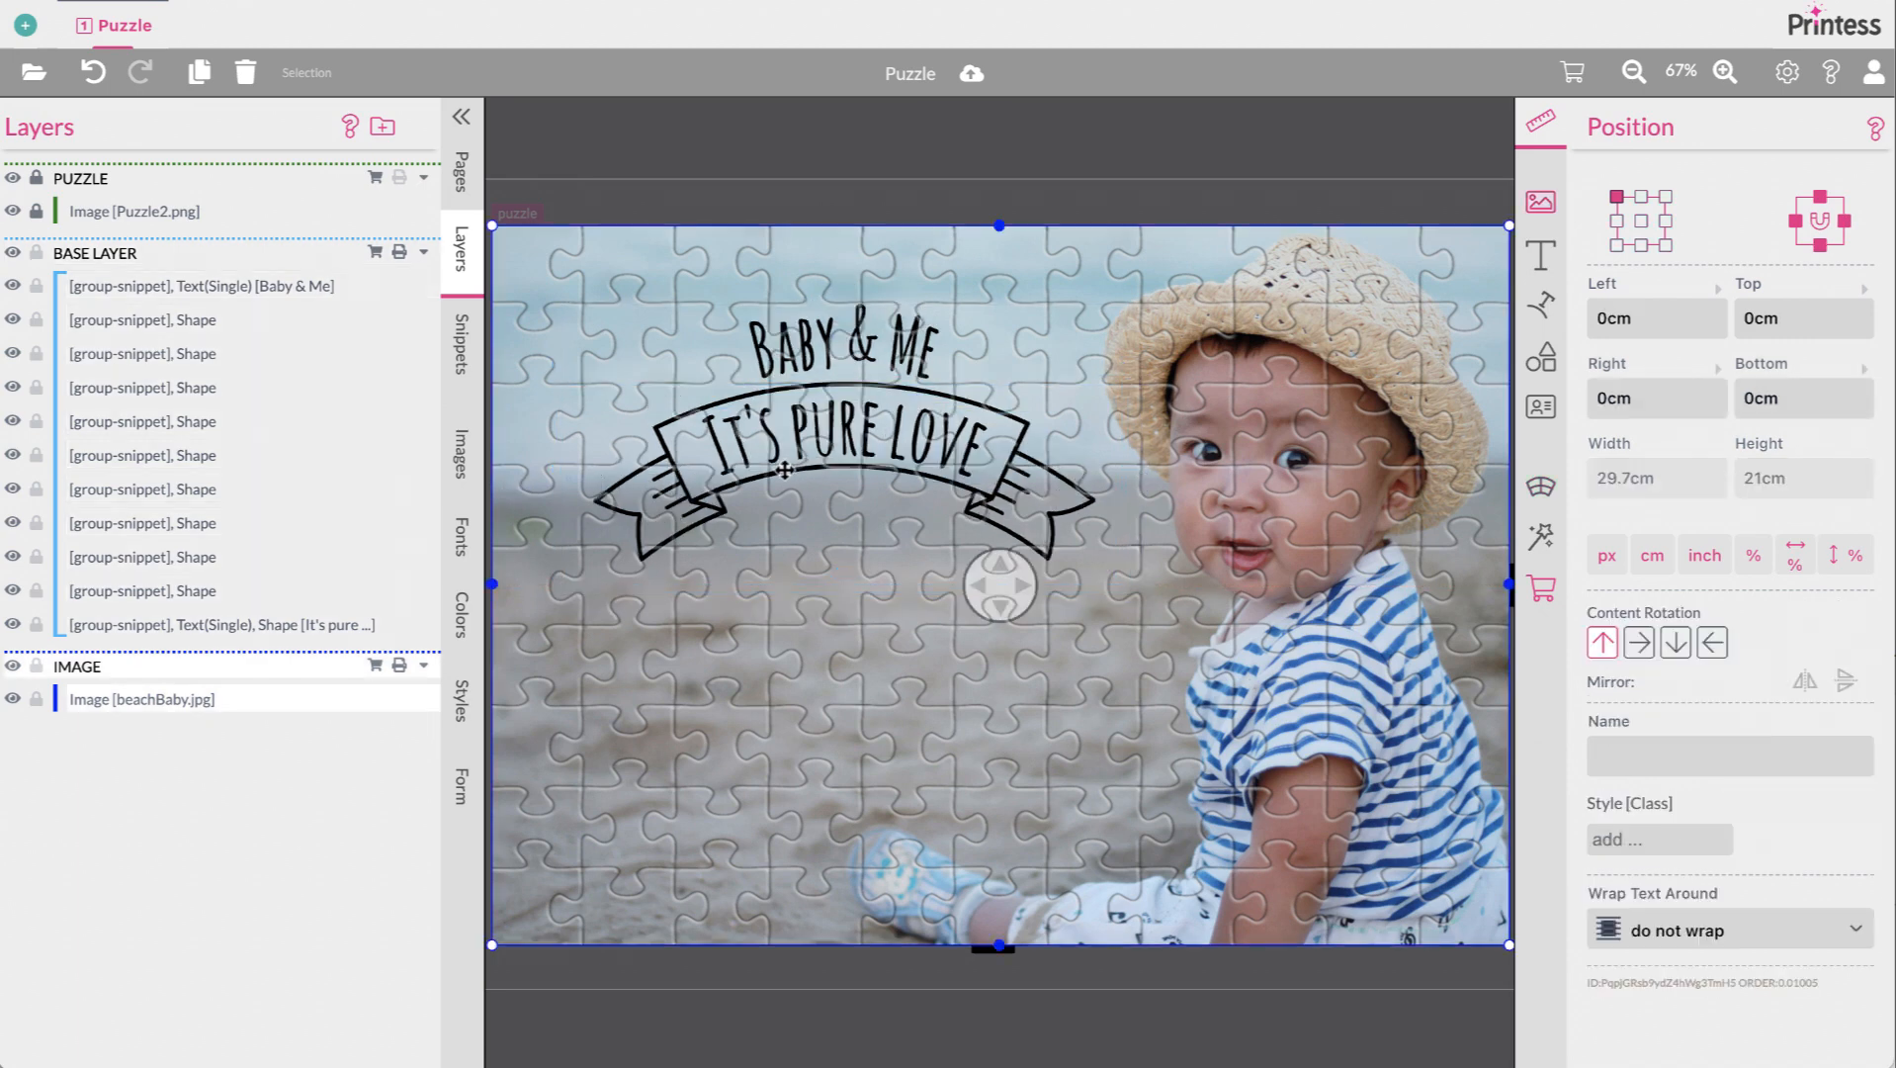
{"action": "left_click", "coordinate": [784, 470]}
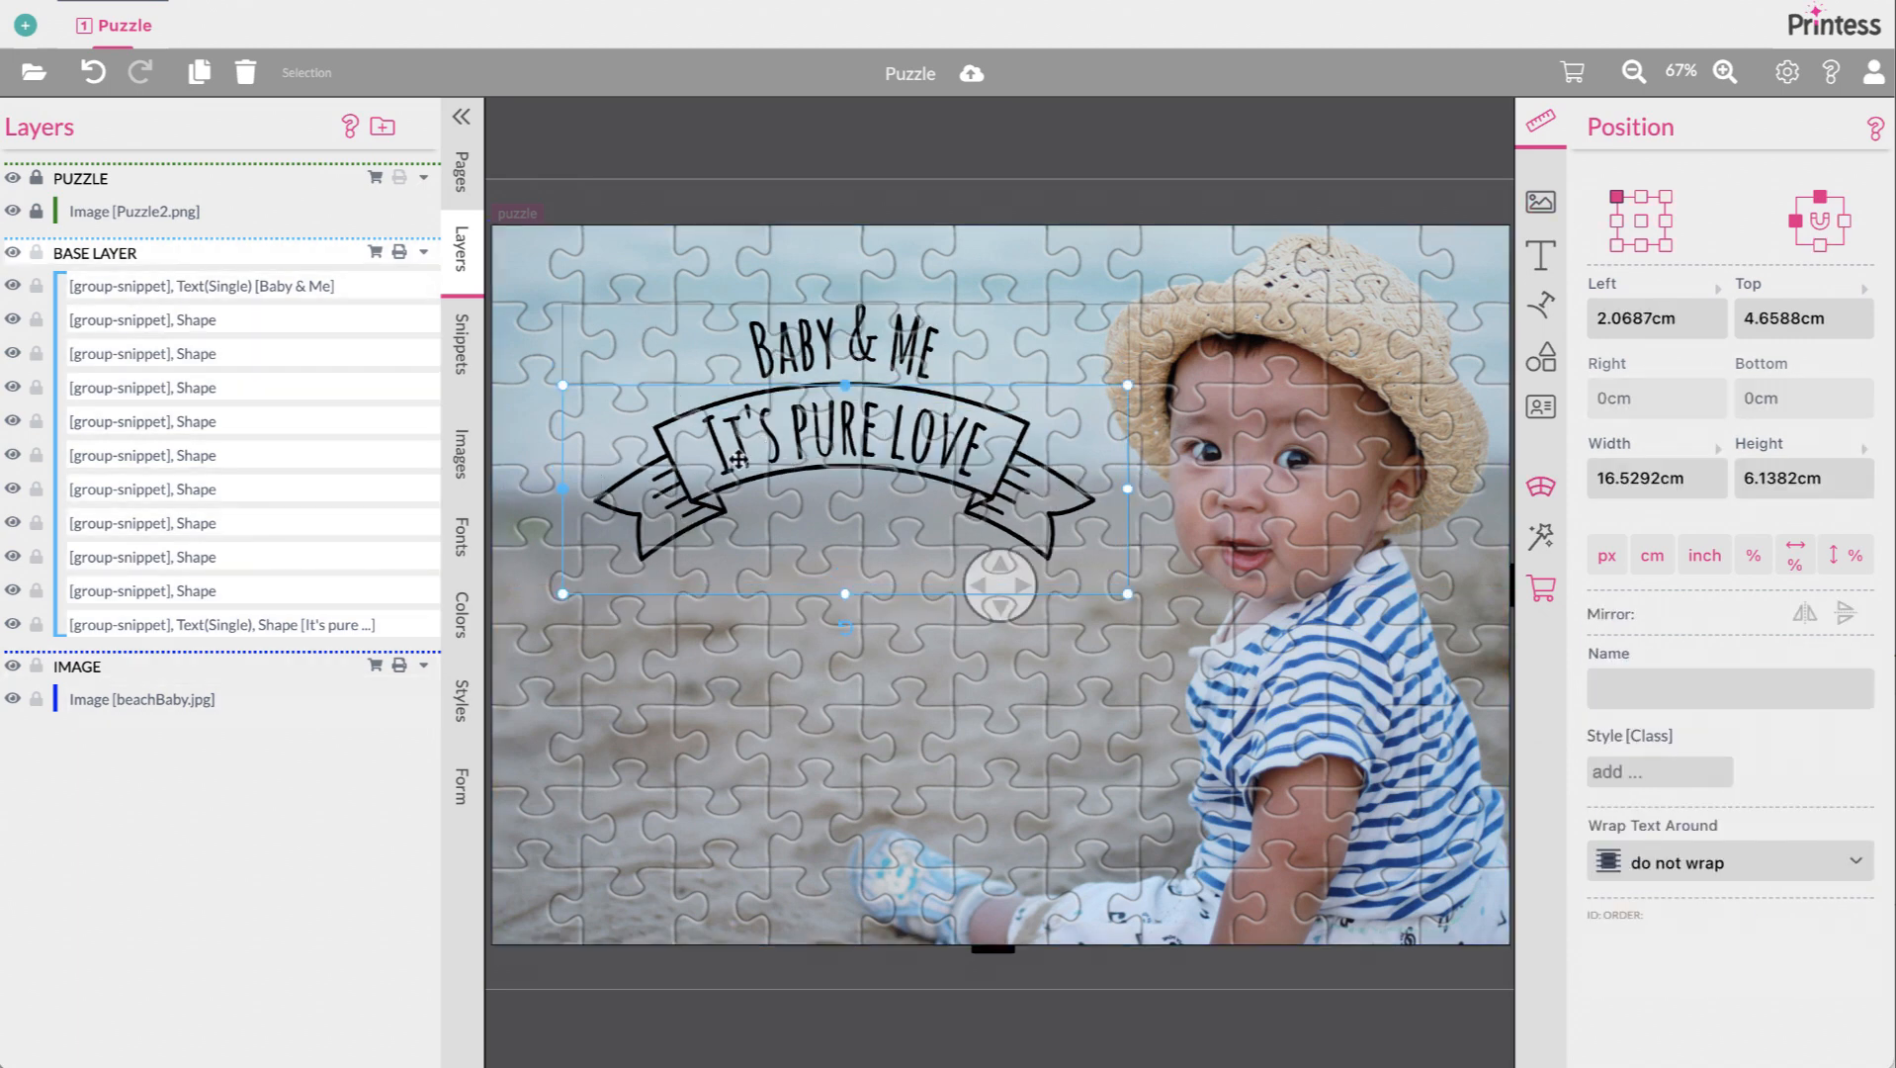
{"action": "key", "text": "Delete"}
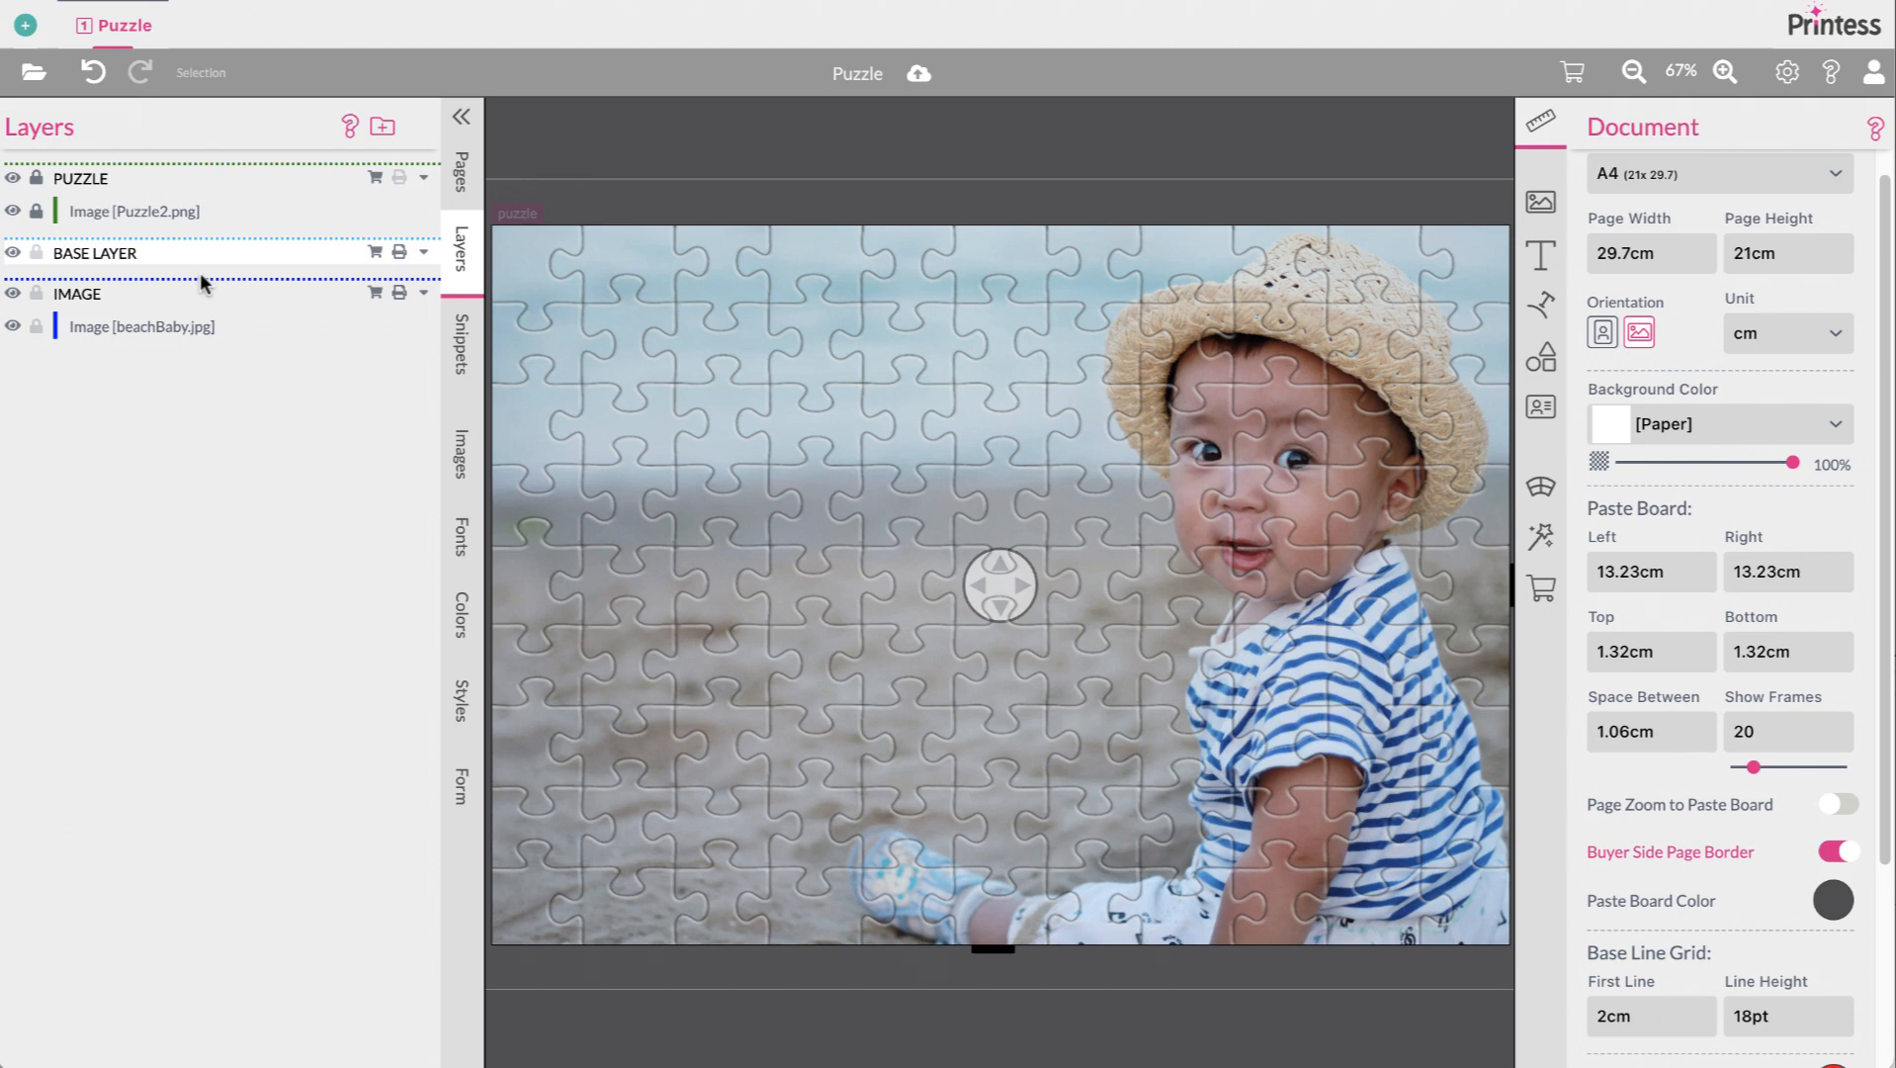
Select the beachBaby.jpg frame, preview the buyer view with its background replacement options, and return to the editor
{"action": "left_click", "coordinate": [160, 330]}
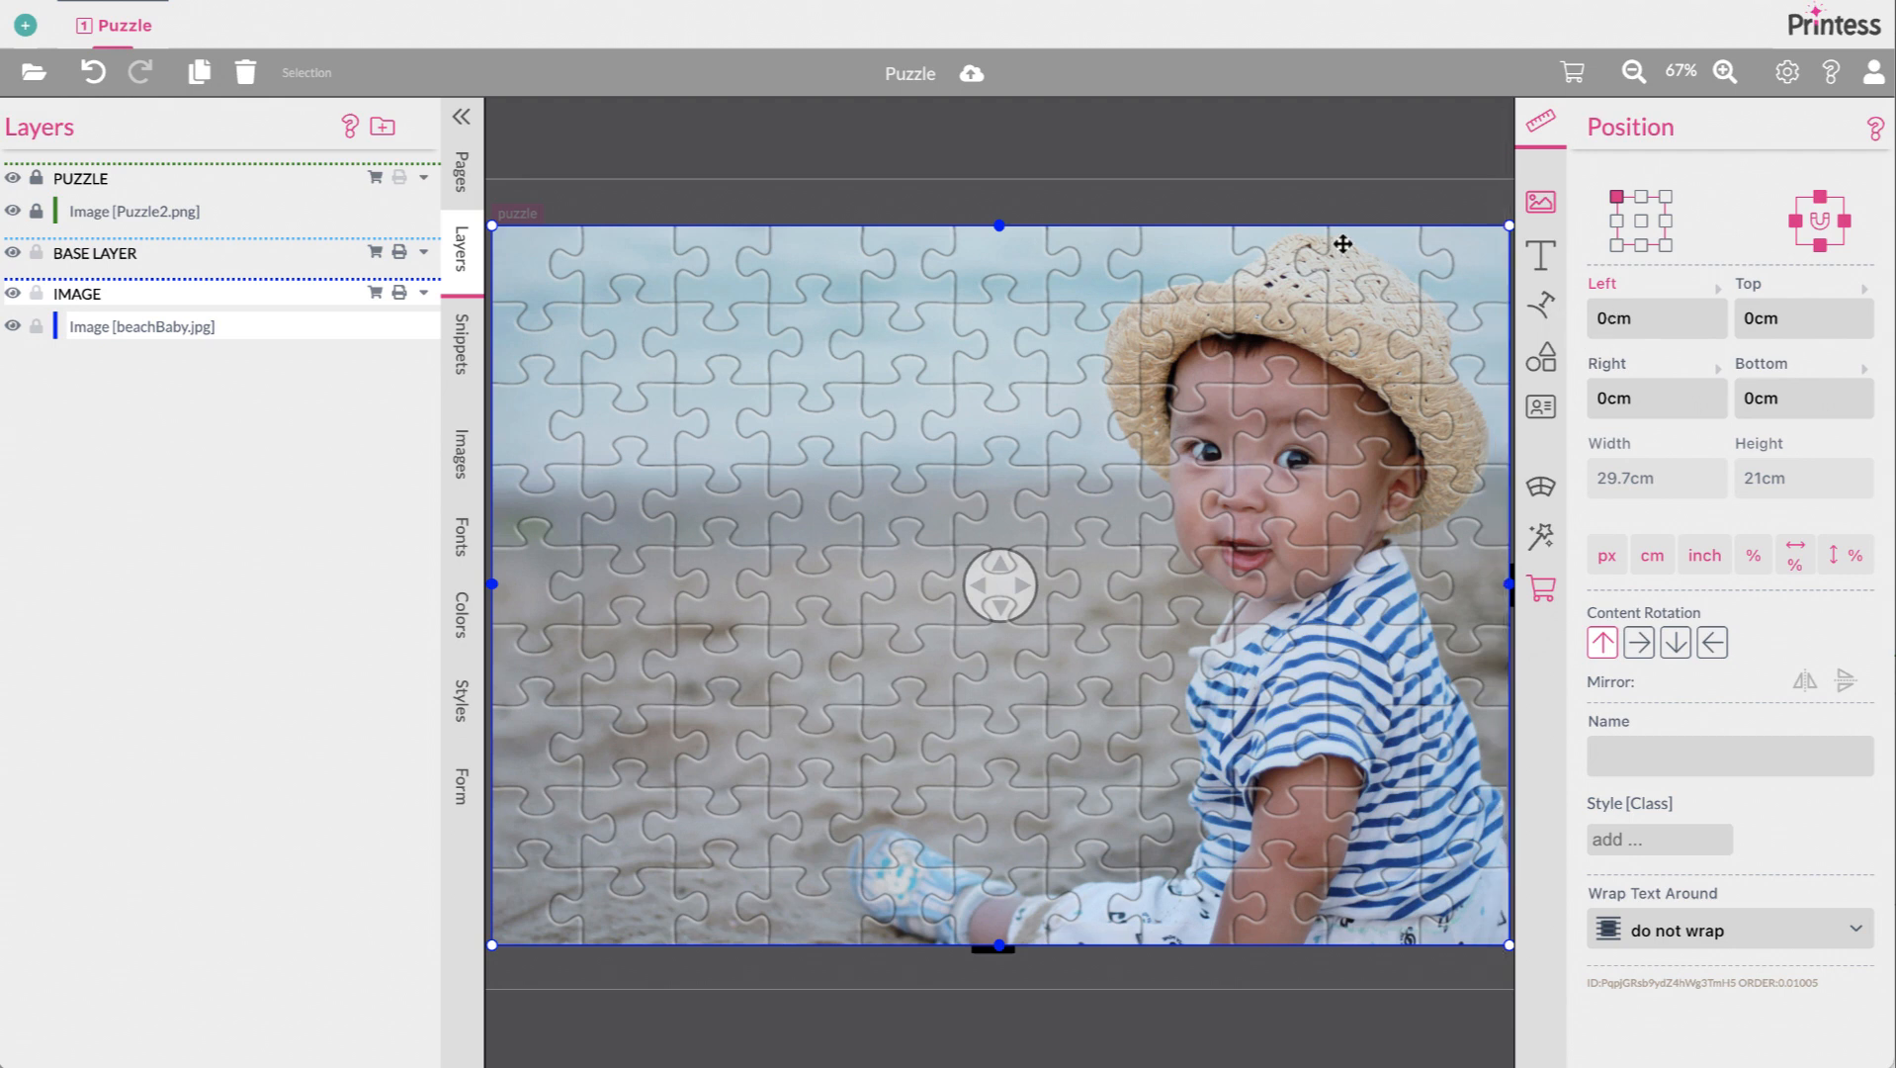
{"action": "left_click", "coordinate": [1430, 135]}
{"action": "left_click", "coordinate": [1570, 72]}
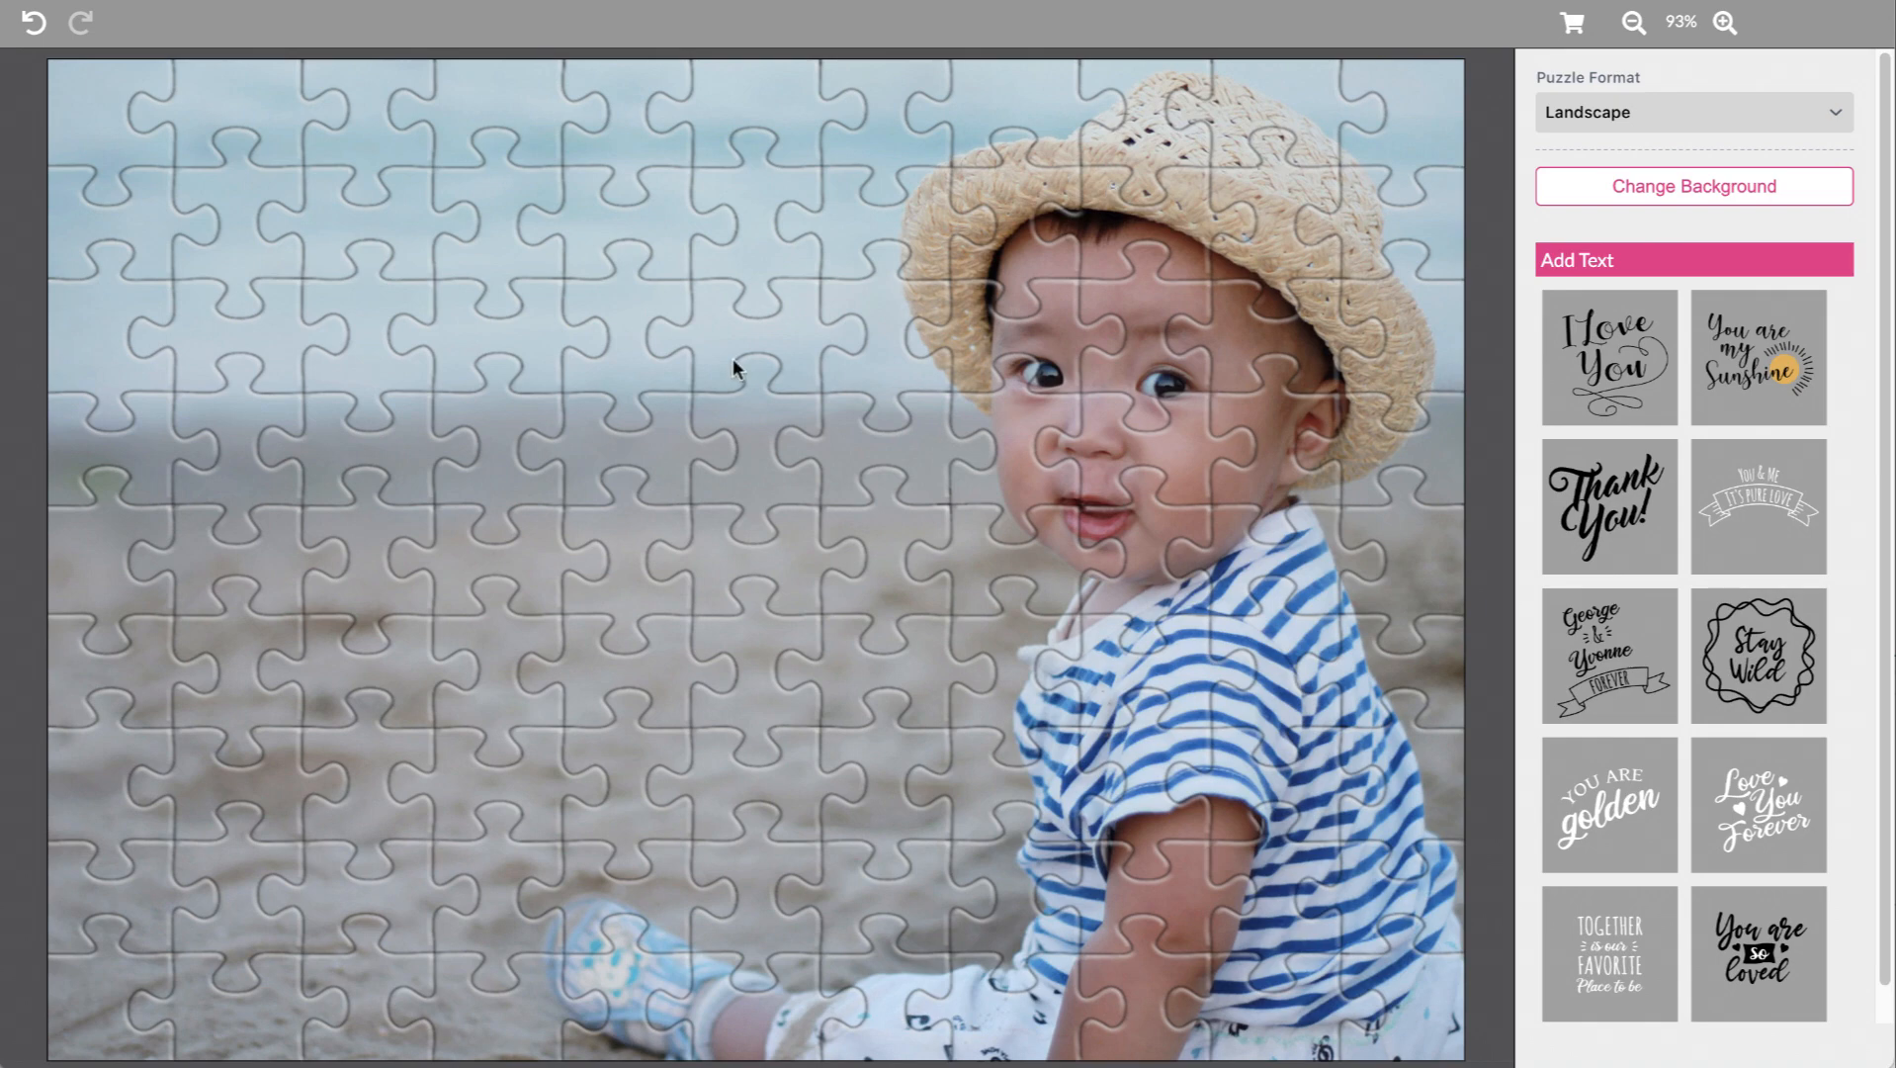
{"action": "left_click", "coordinate": [1716, 184]}
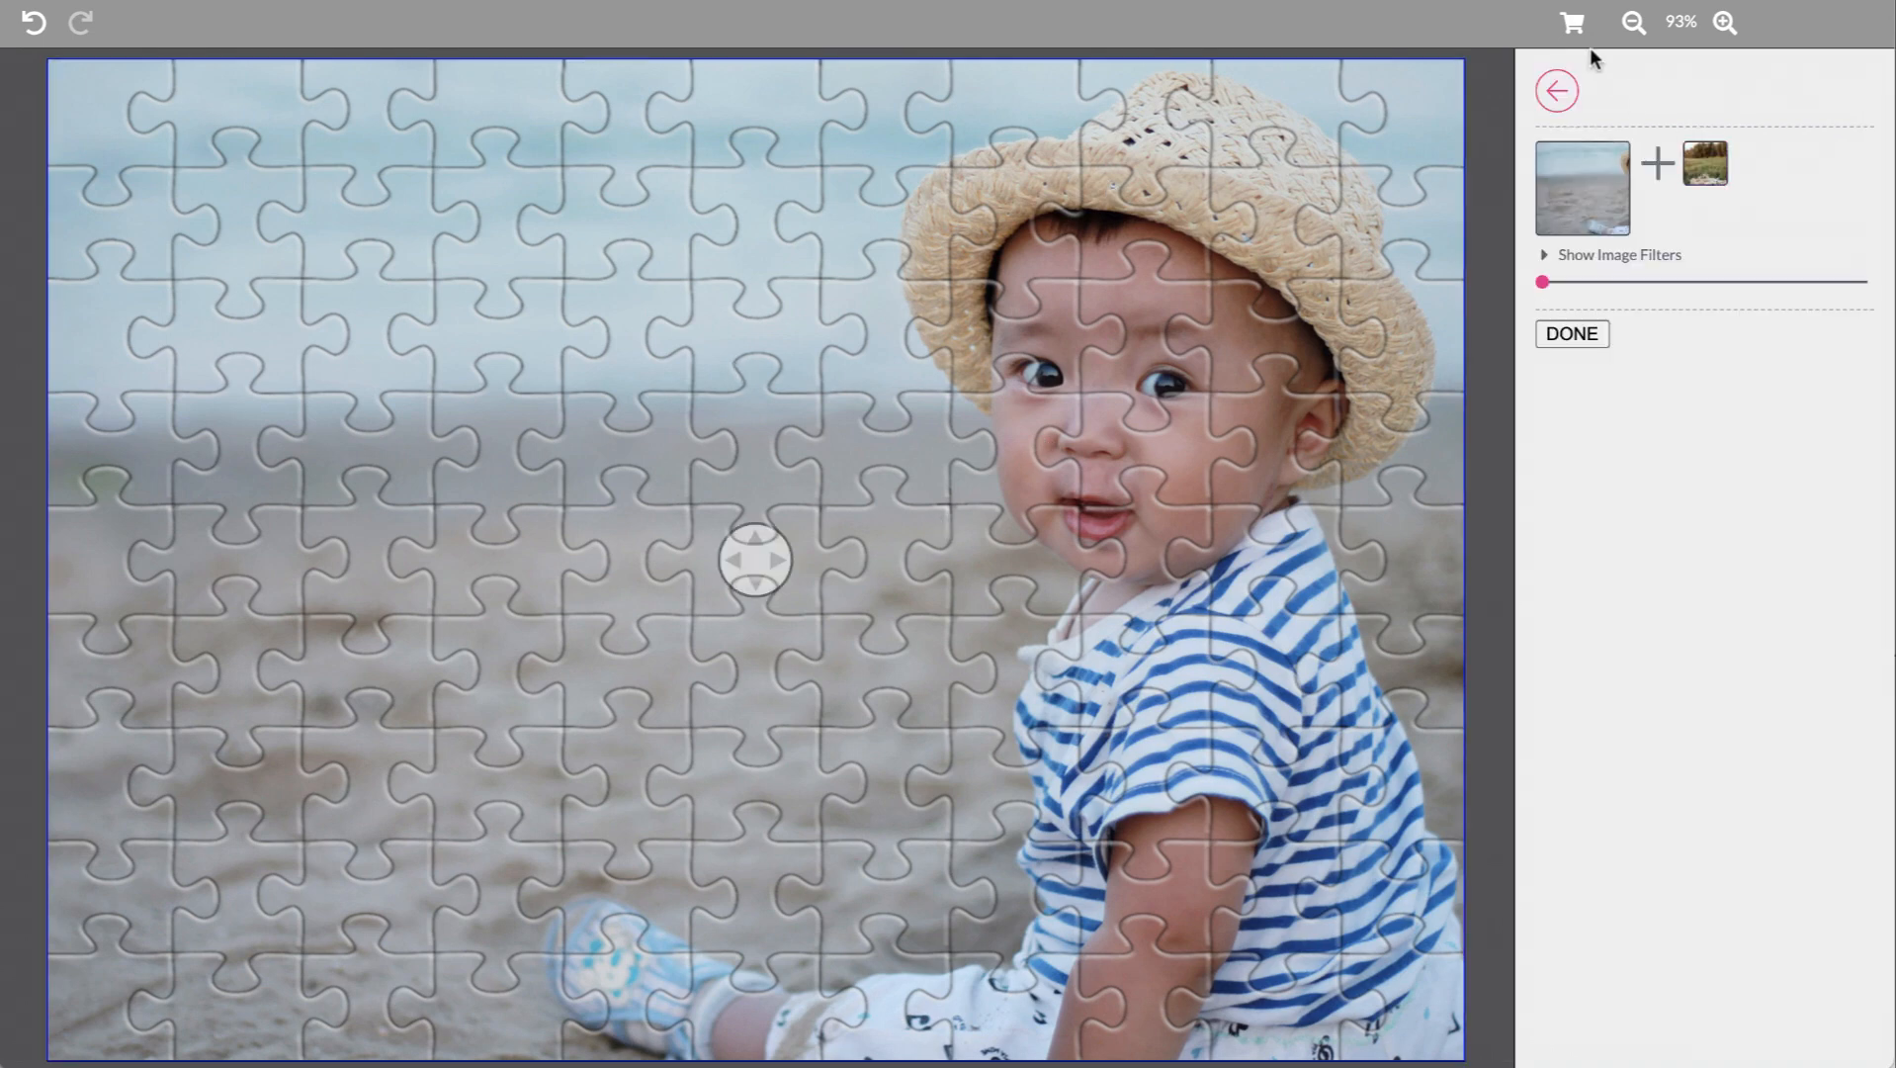
{"action": "left_click", "coordinate": [1573, 24]}
Examine the background frame's buyer-side settings, check the buyer view again, and return to the template editor
{"action": "left_click", "coordinate": [1268, 440]}
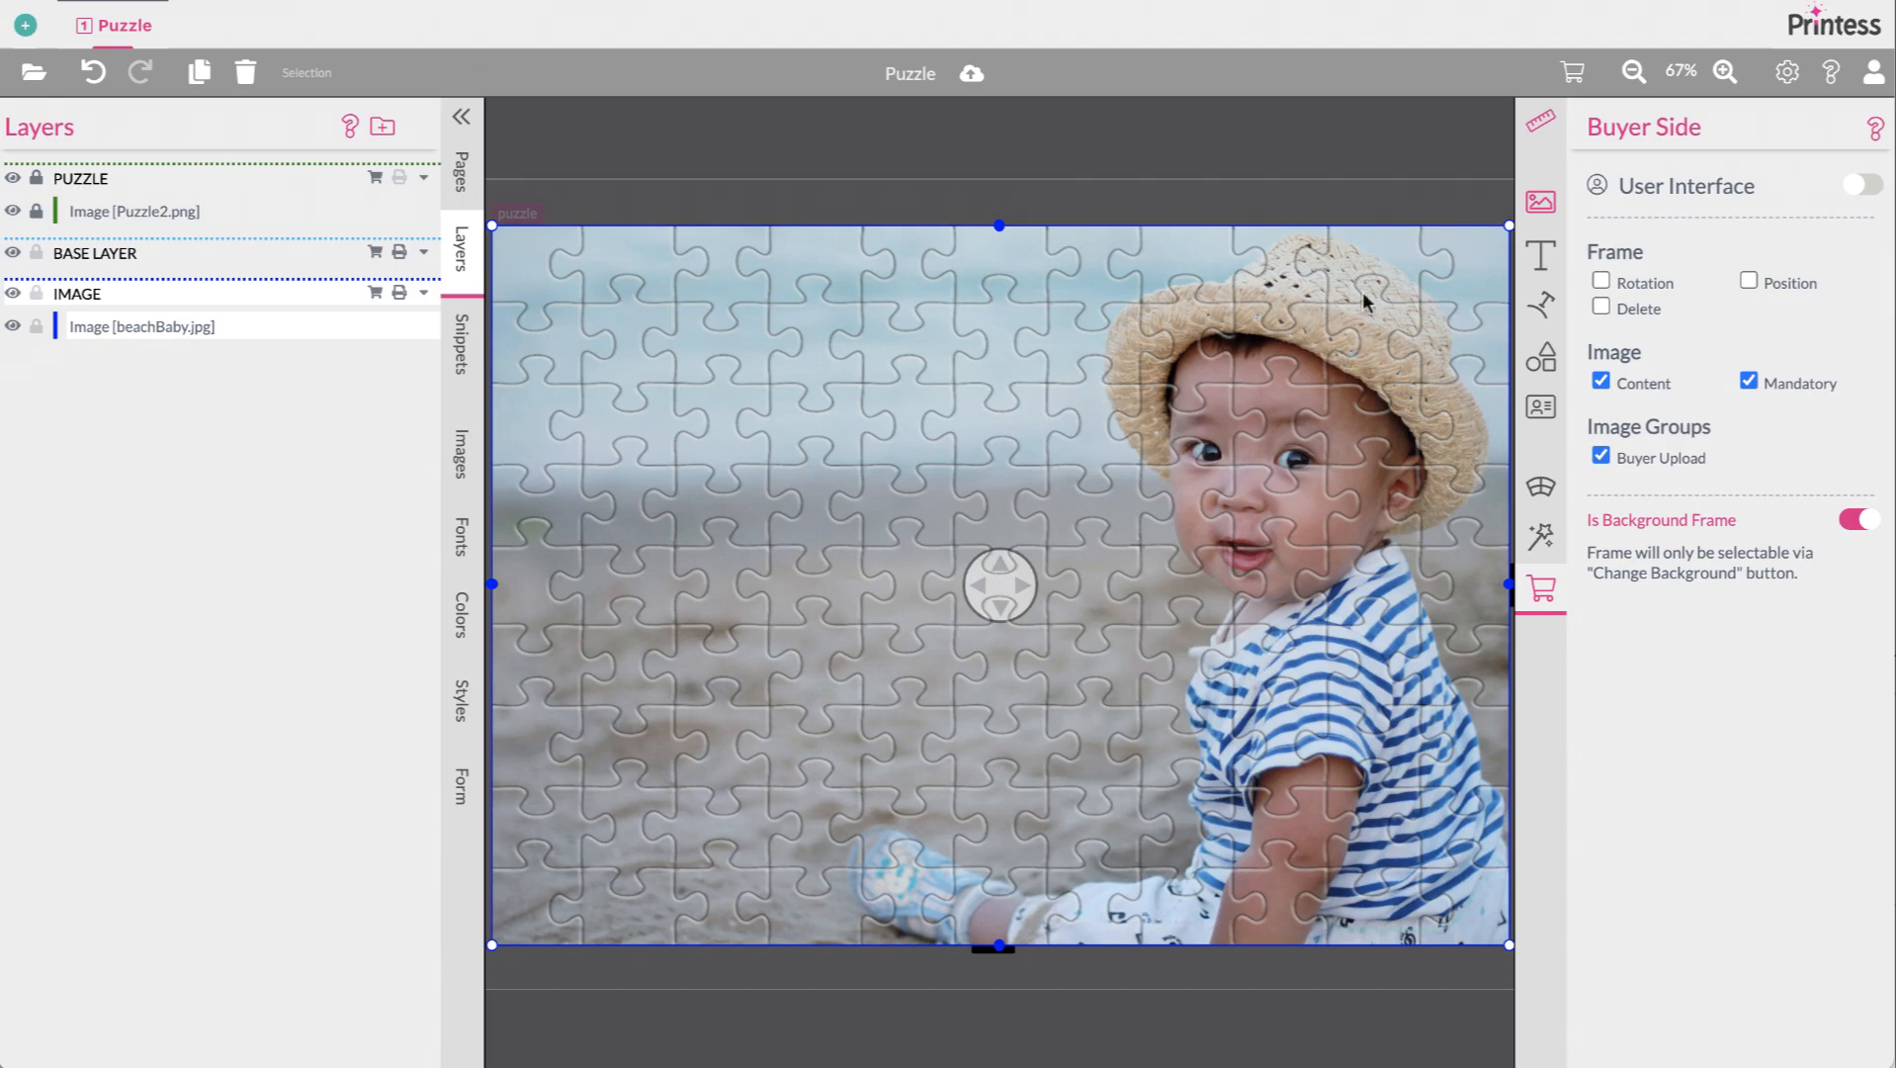
{"action": "left_click", "coordinate": [1571, 72]}
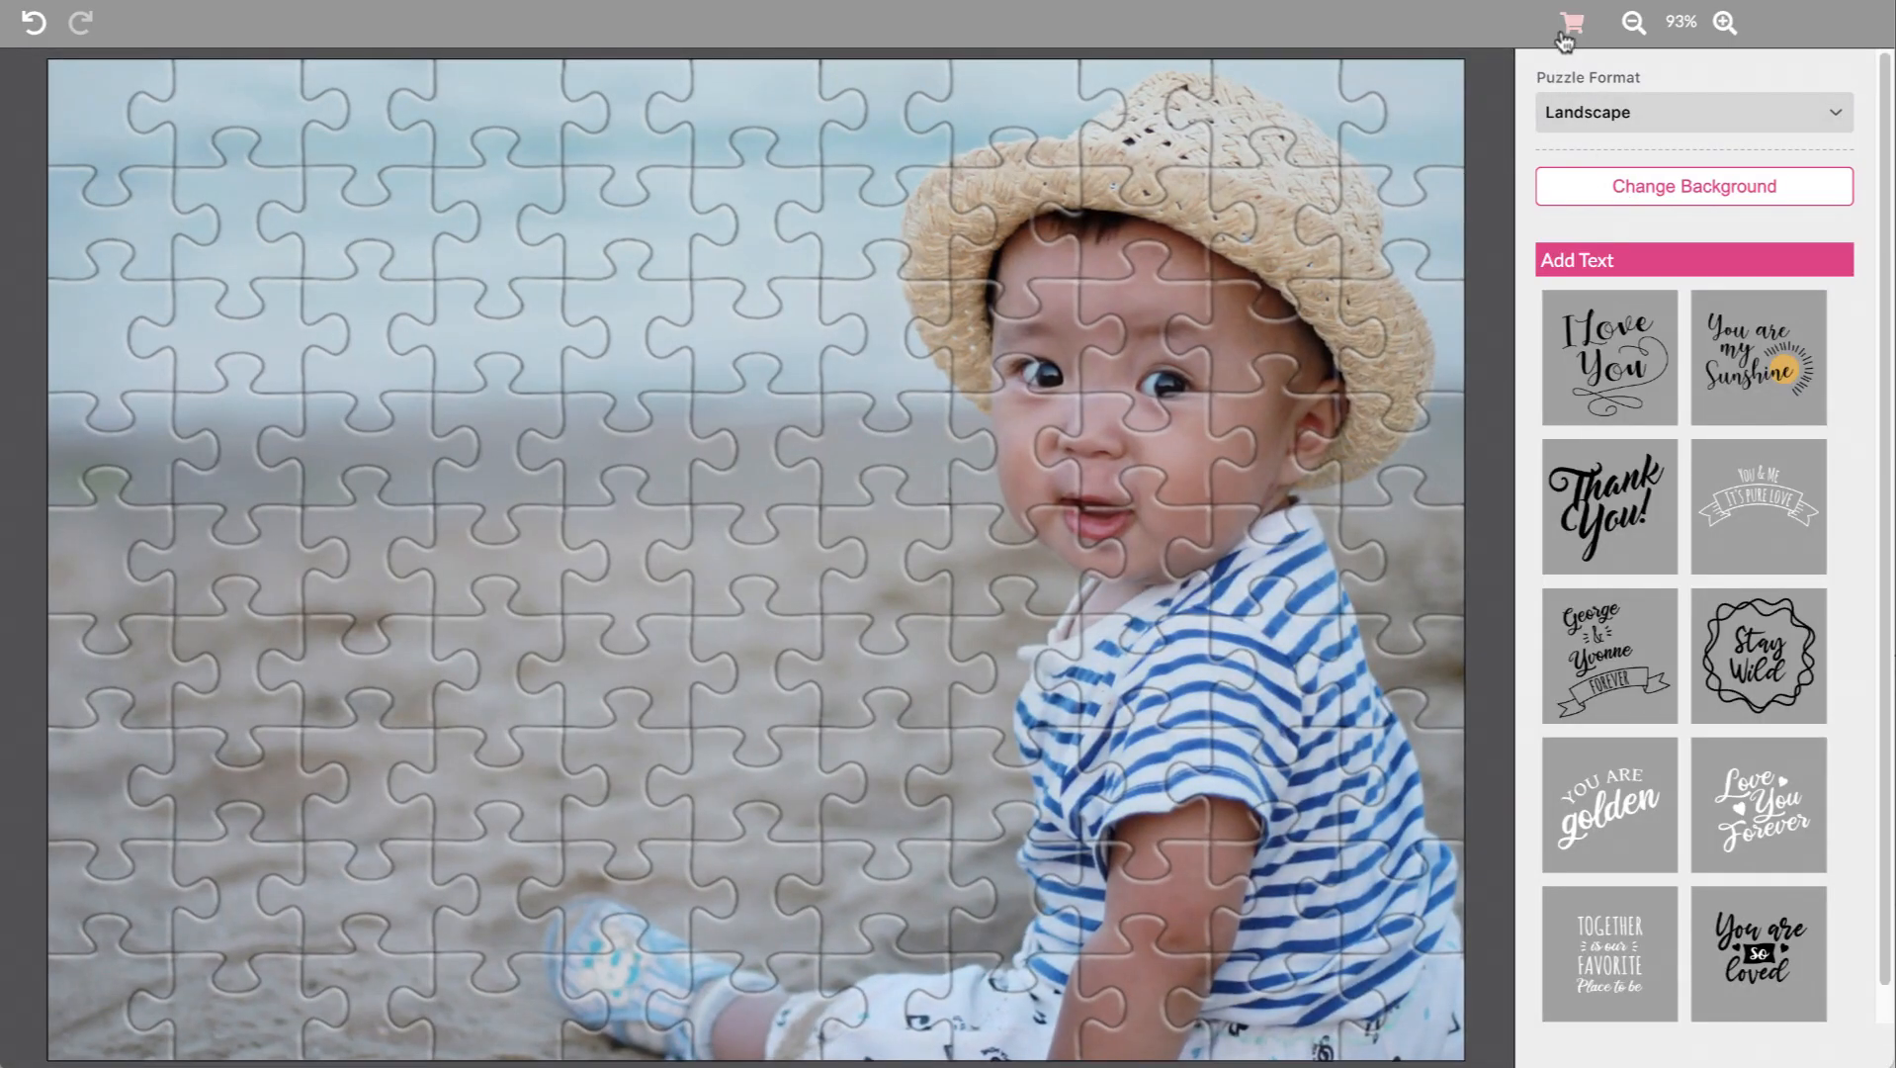
{"action": "left_click", "coordinate": [1567, 24]}
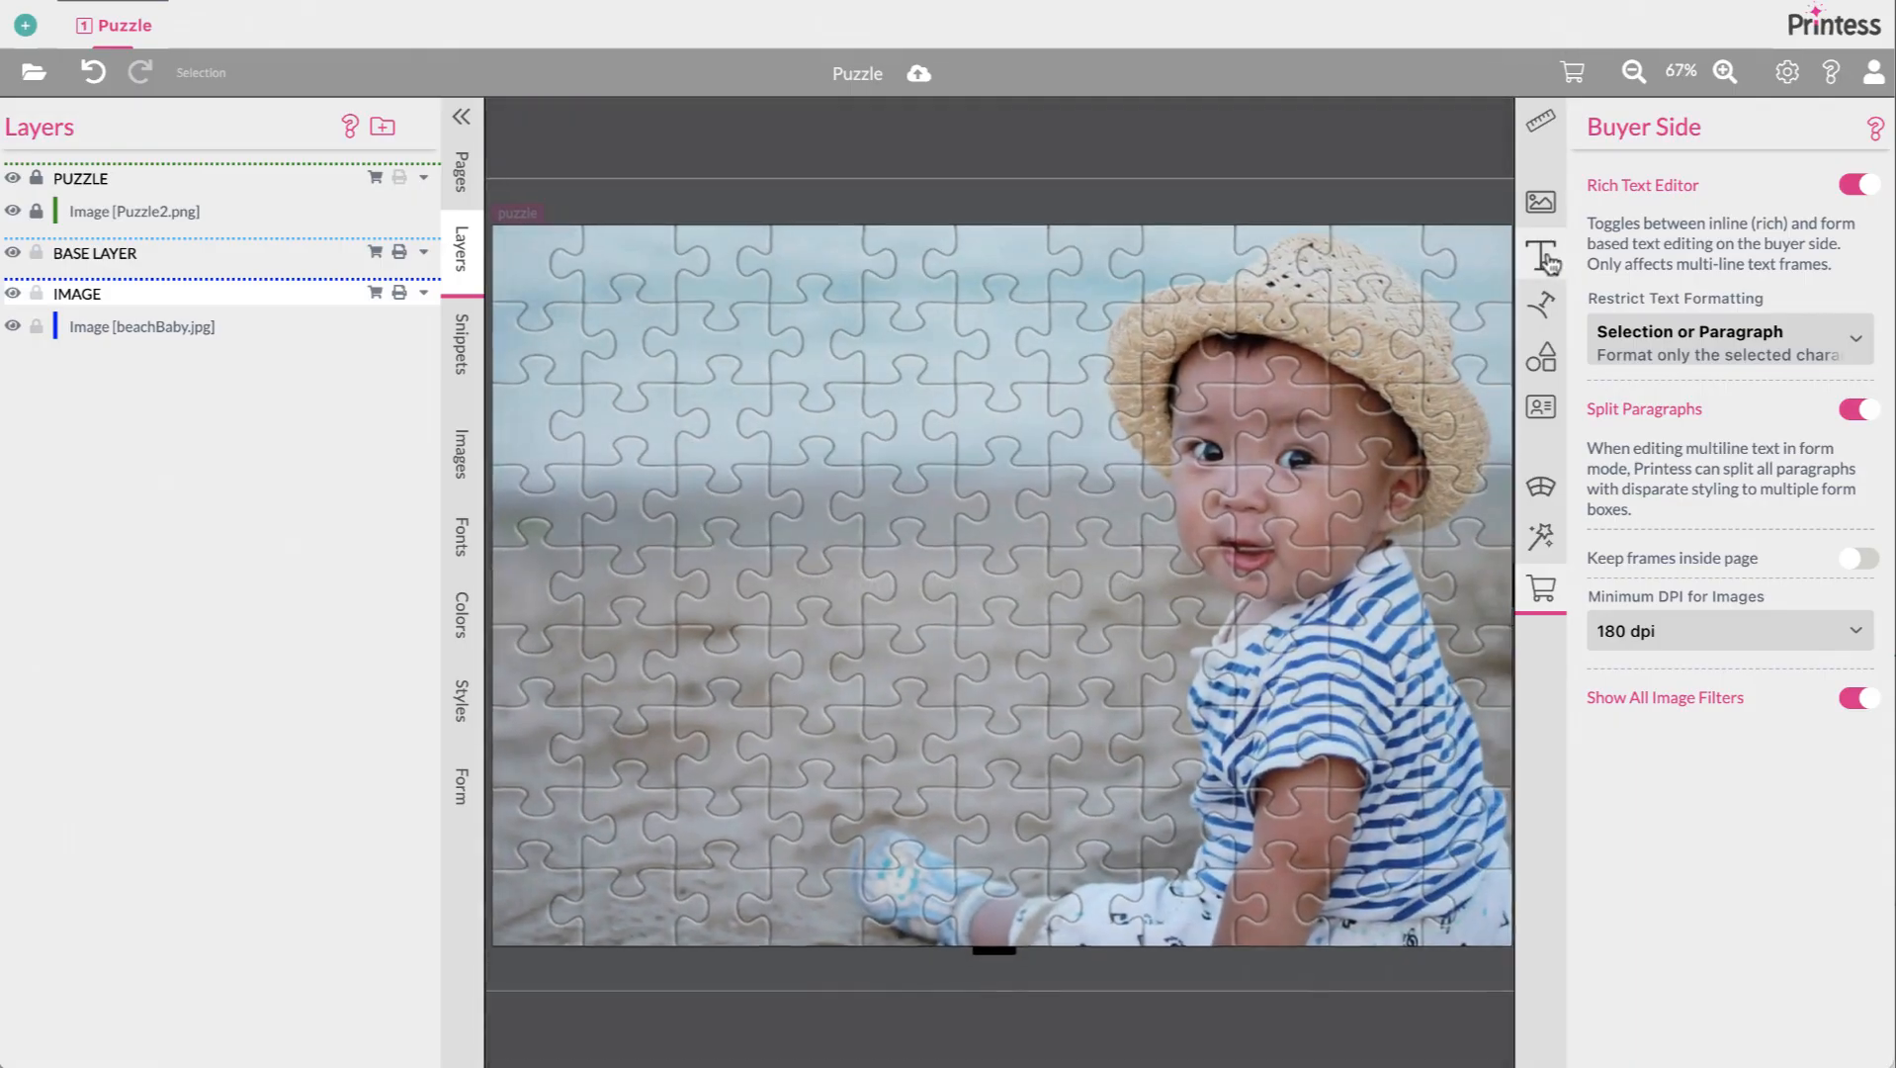
Create a single-line text frame on the puzzle page
{"action": "left_click", "coordinate": [1547, 259]}
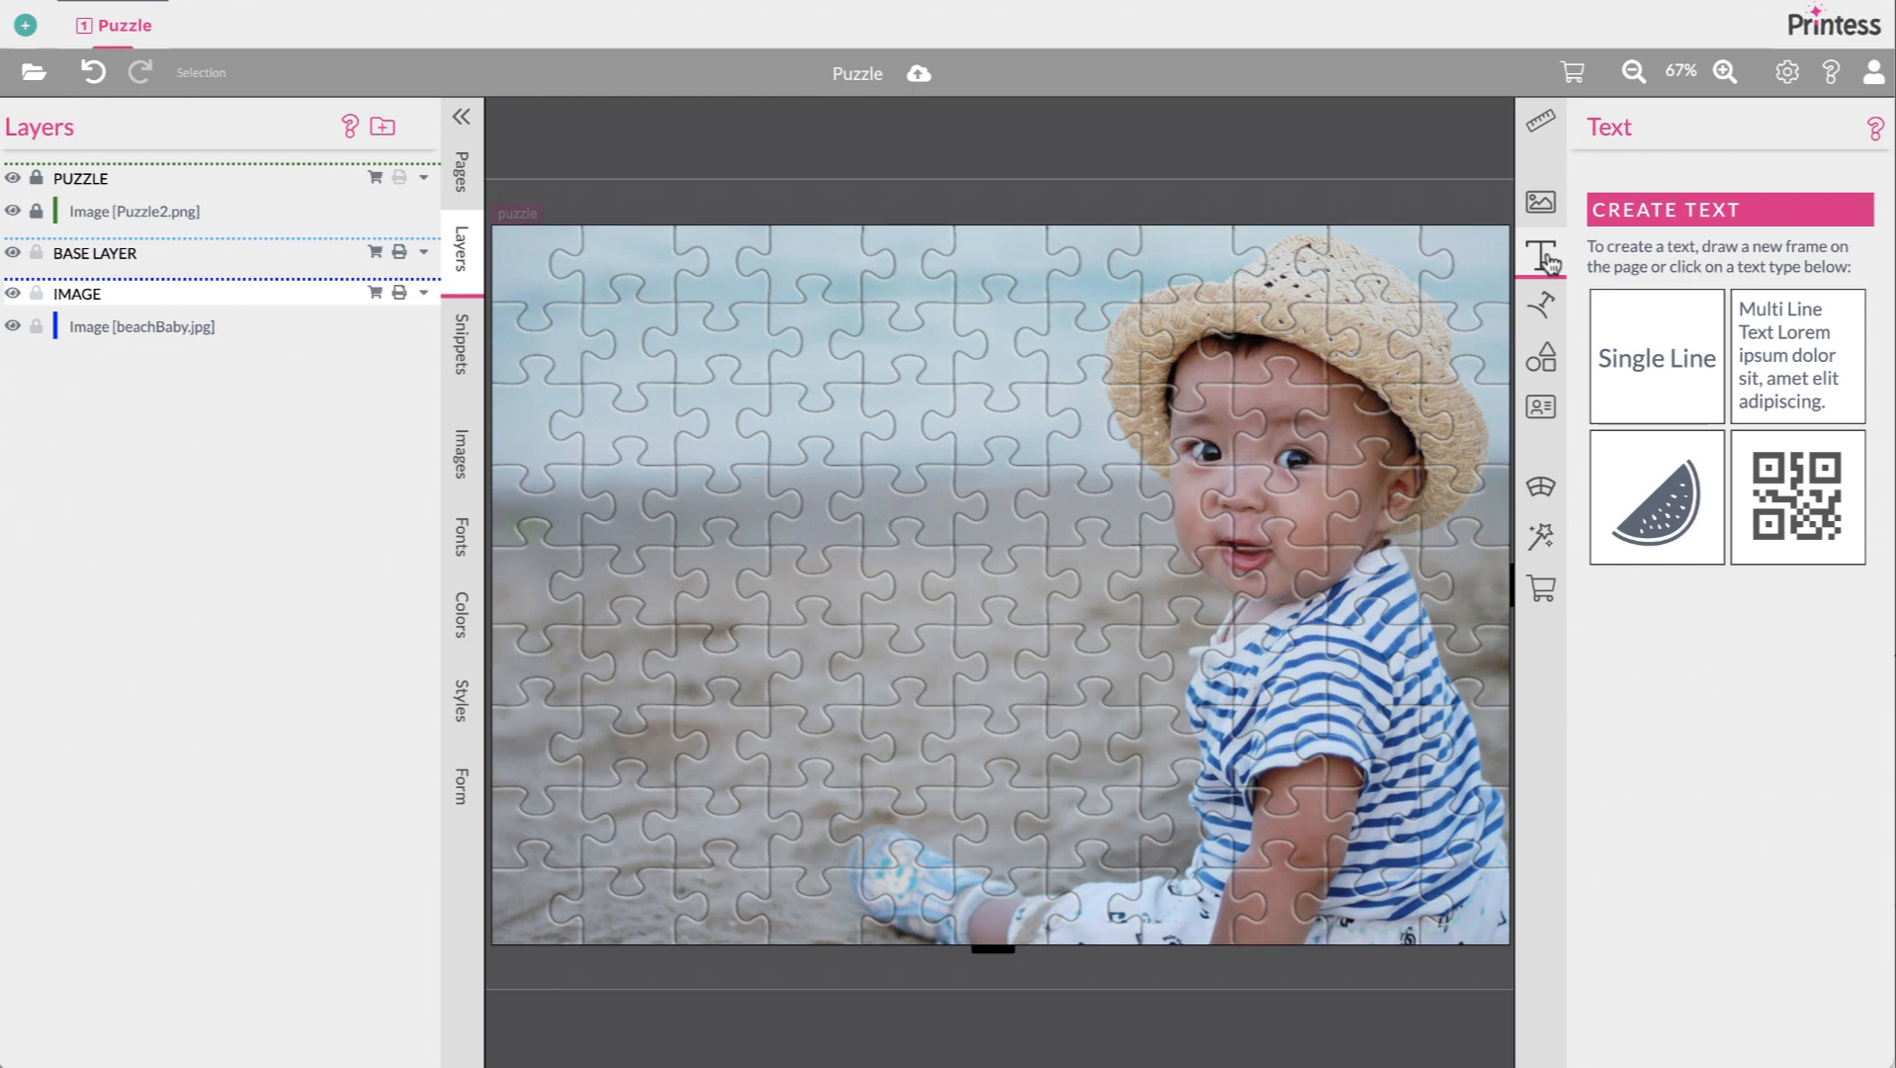
{"action": "left_click", "coordinate": [1661, 356]}
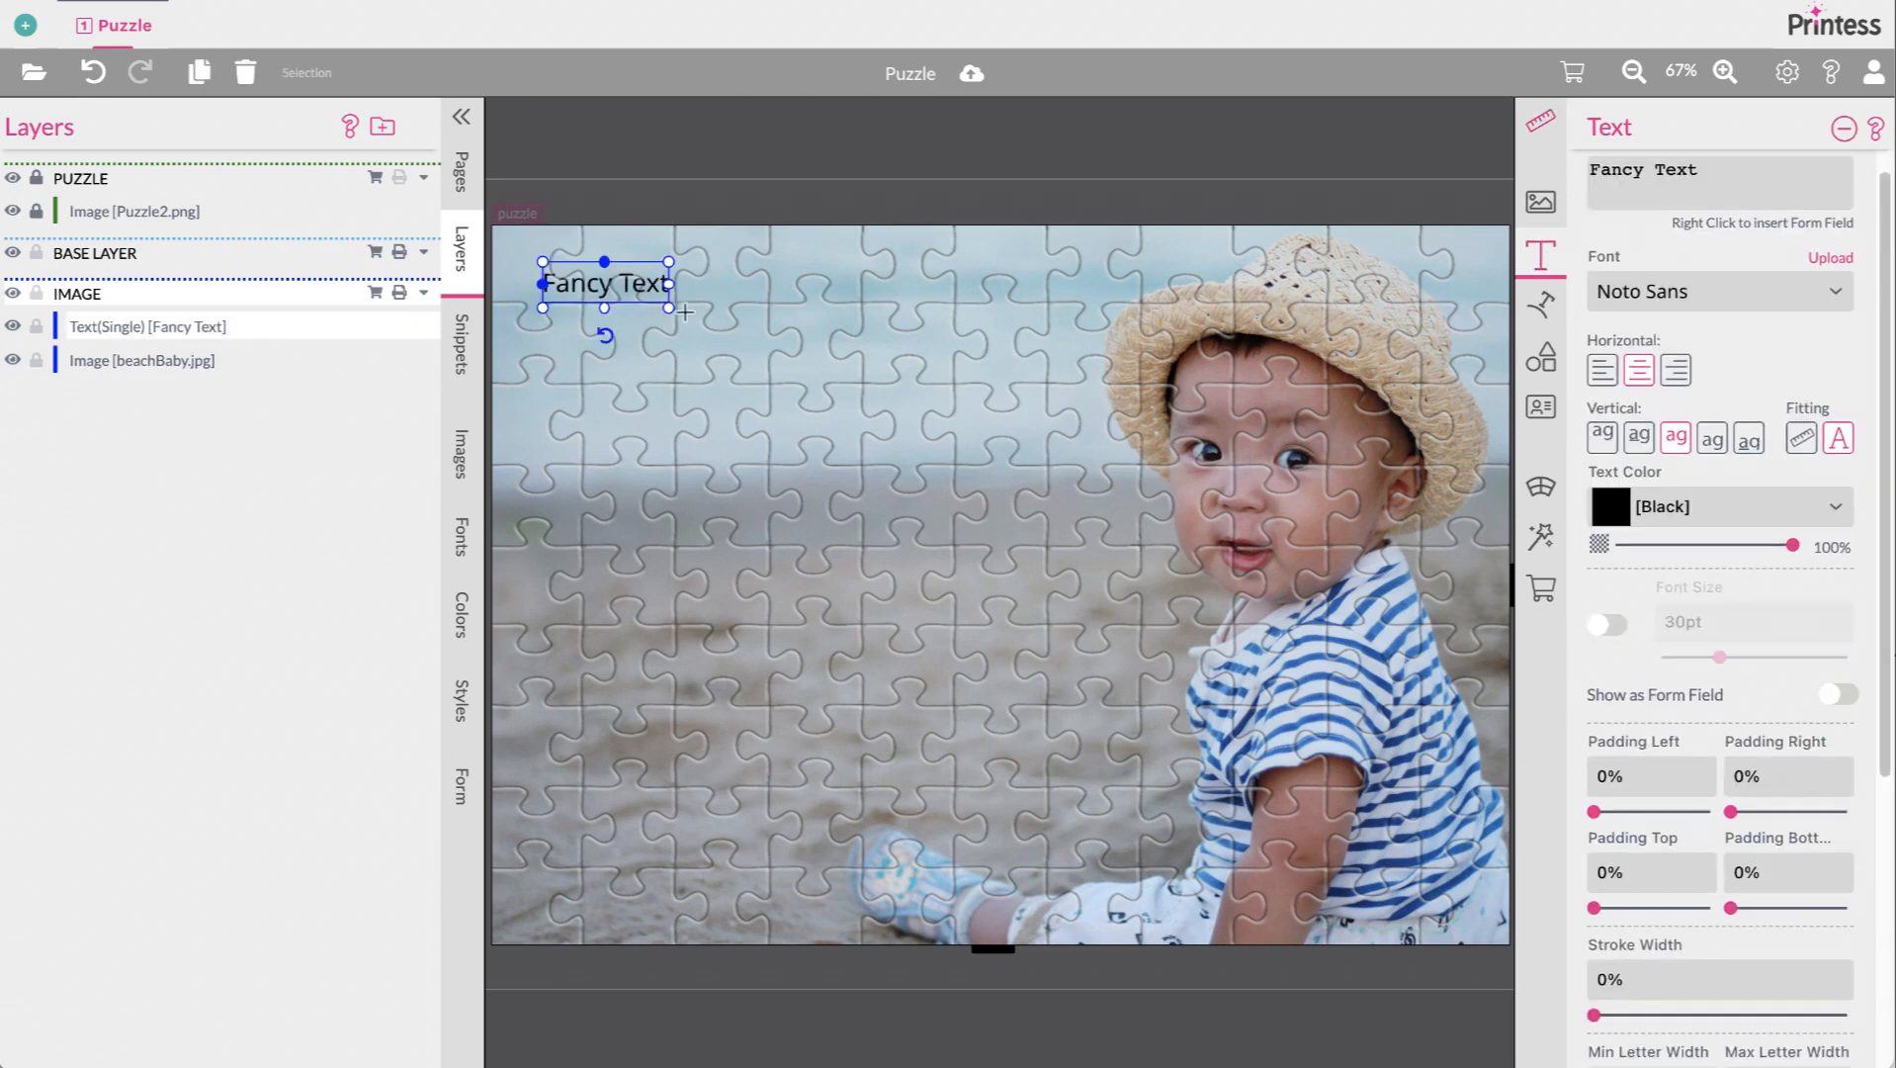
Enlarge the Fancy Text frame and move it to the lower-left area of the puzzle image
{"action": "left_click_drag", "start_coordinate": [669, 307], "coordinate": [992, 358]}
{"action": "left_click_drag", "start_coordinate": [901, 315], "coordinate": [901, 824]}
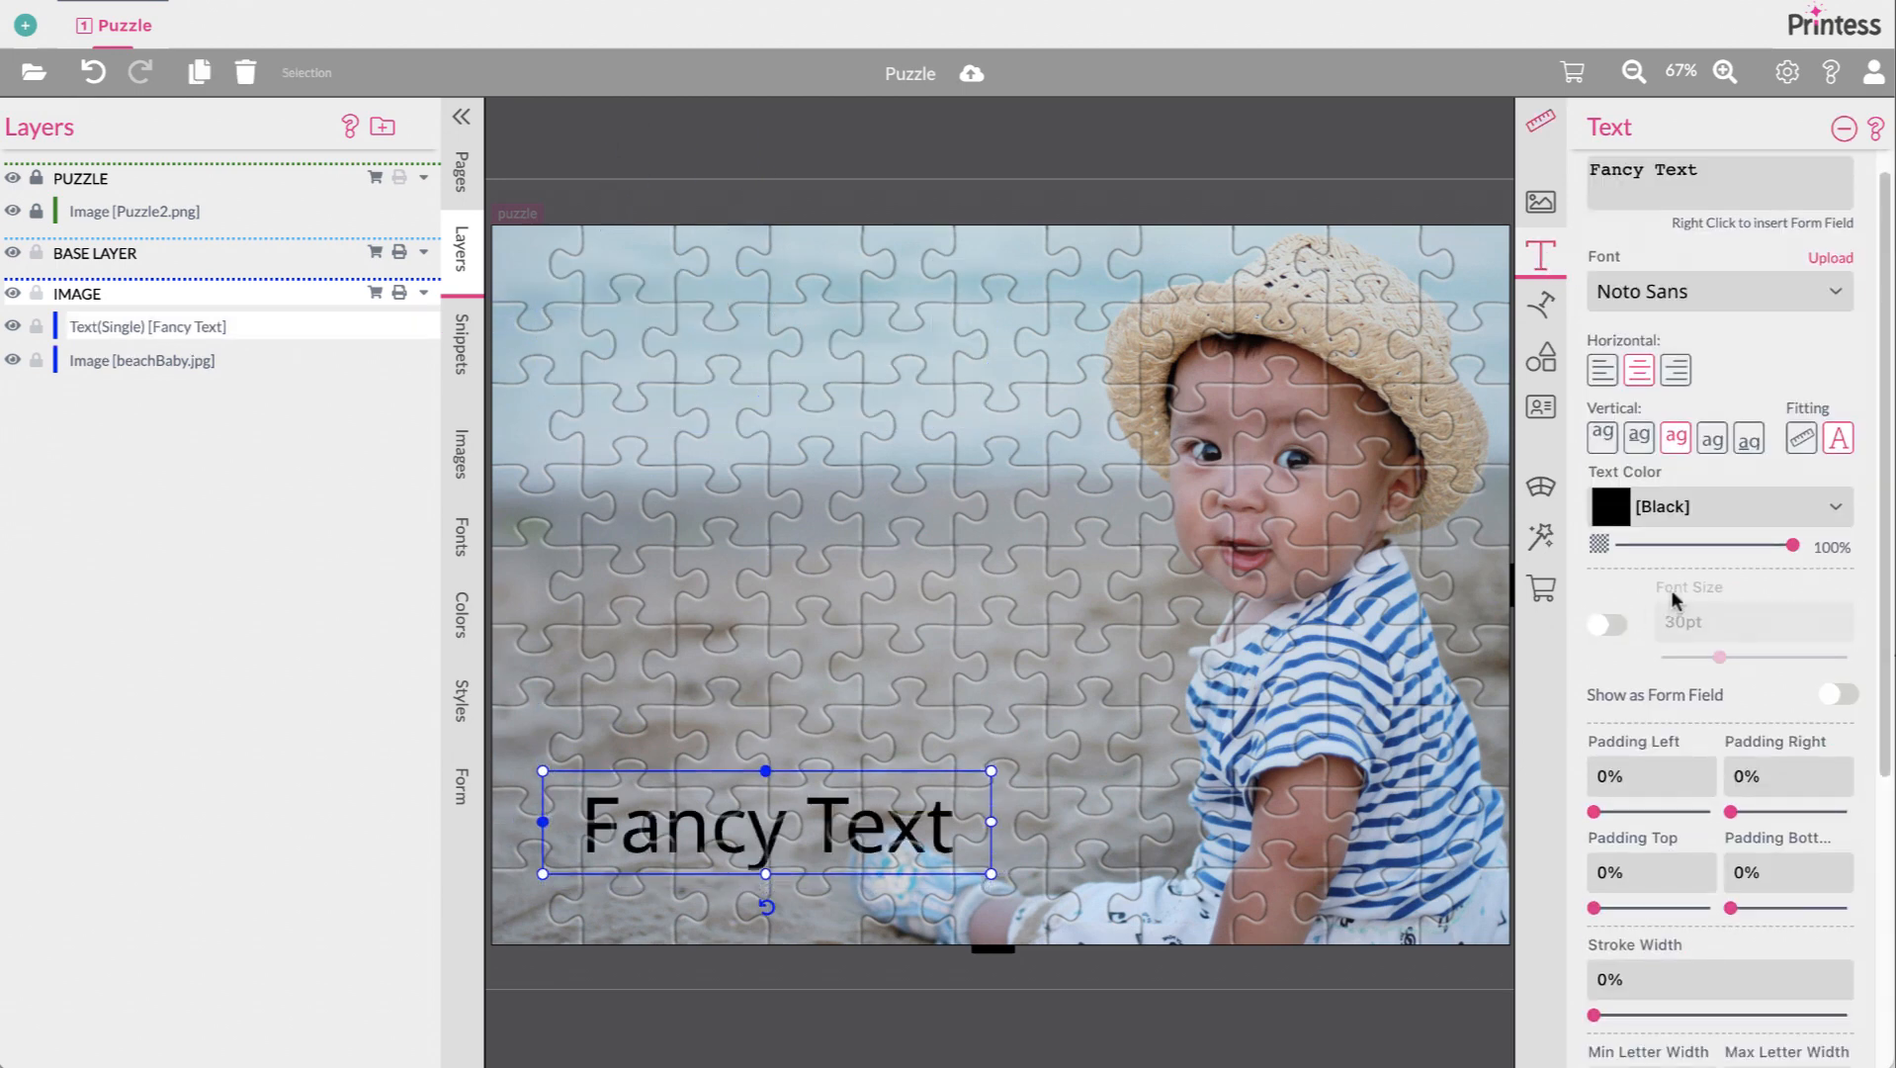
Make the Fancy Text frame a background frame in its buyer-side settings
{"action": "left_click", "coordinate": [1543, 588]}
{"action": "left_click", "coordinate": [1635, 384]}
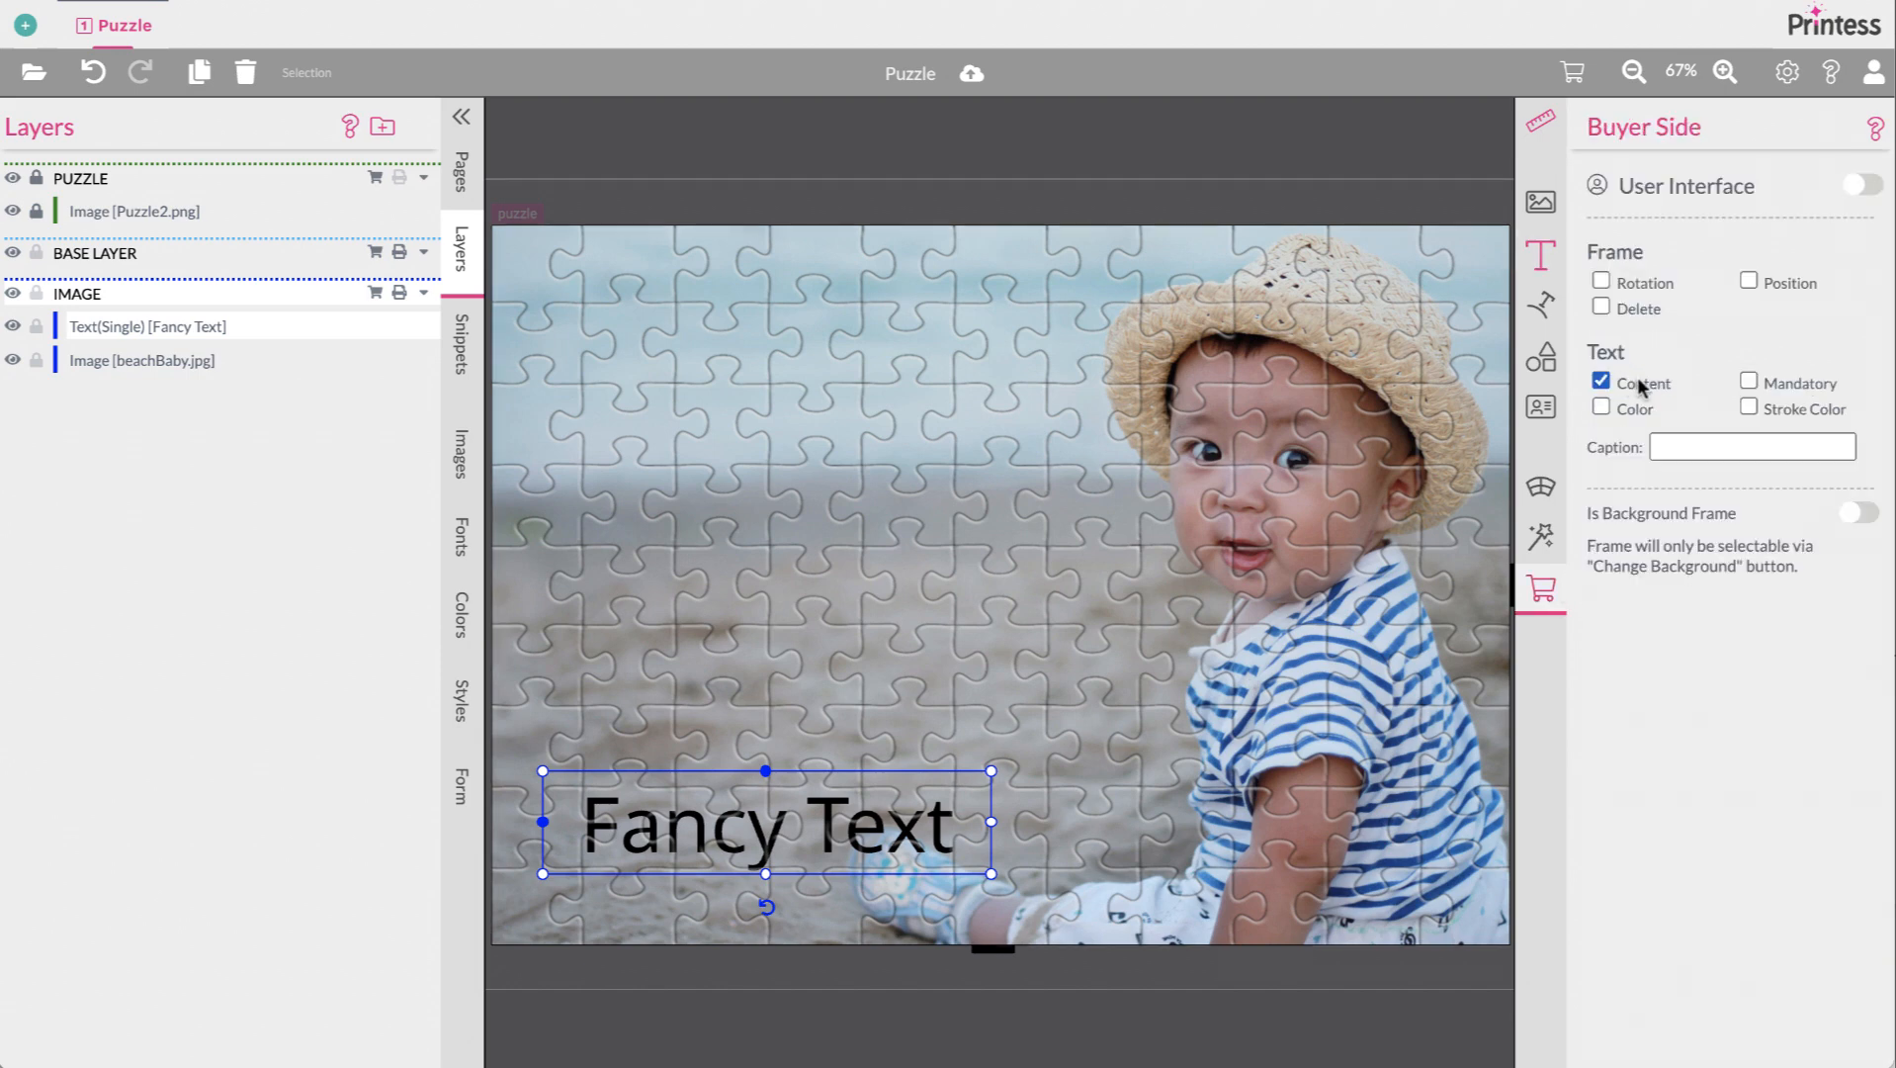
{"action": "left_click", "coordinate": [1859, 513]}
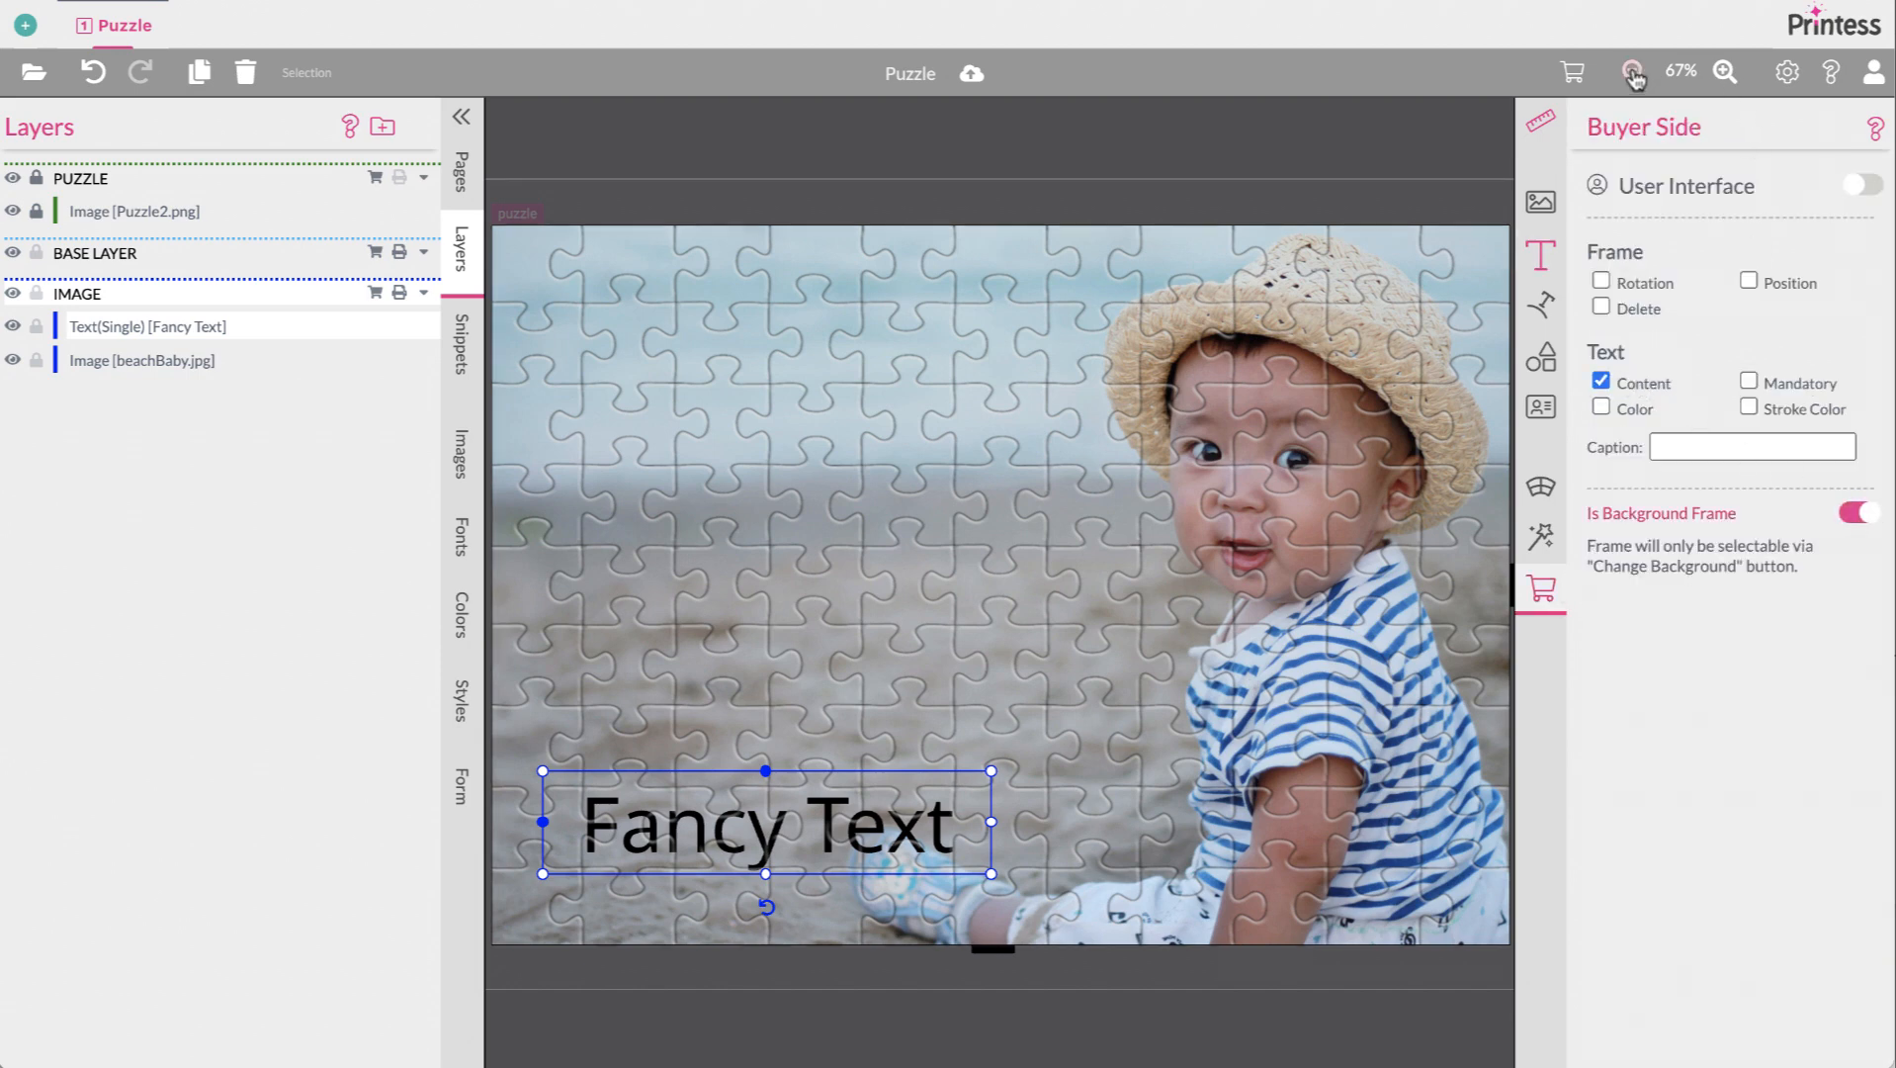
In the buyer view, change the background's text to "Fsddsdsancy Text" and return to the template editor
{"action": "left_click", "coordinate": [1572, 73]}
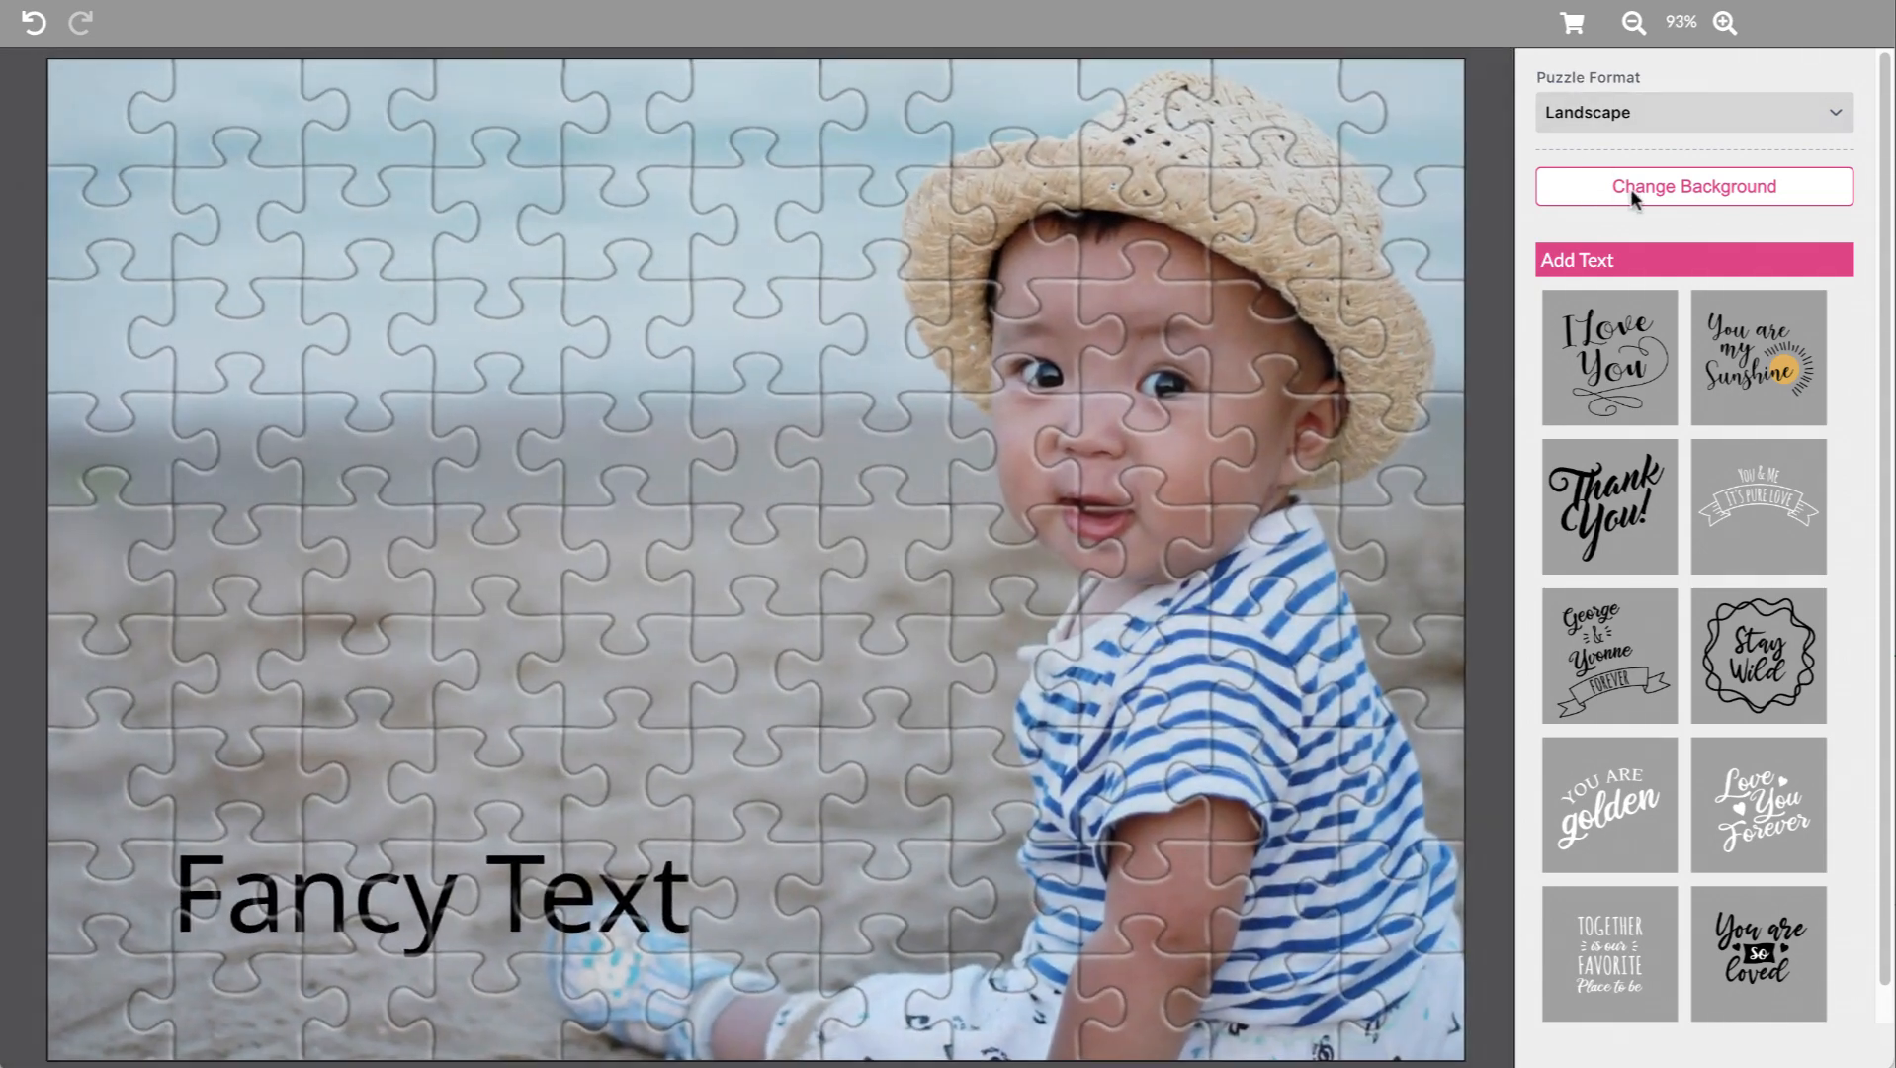
{"action": "left_click", "coordinate": [1628, 188]}
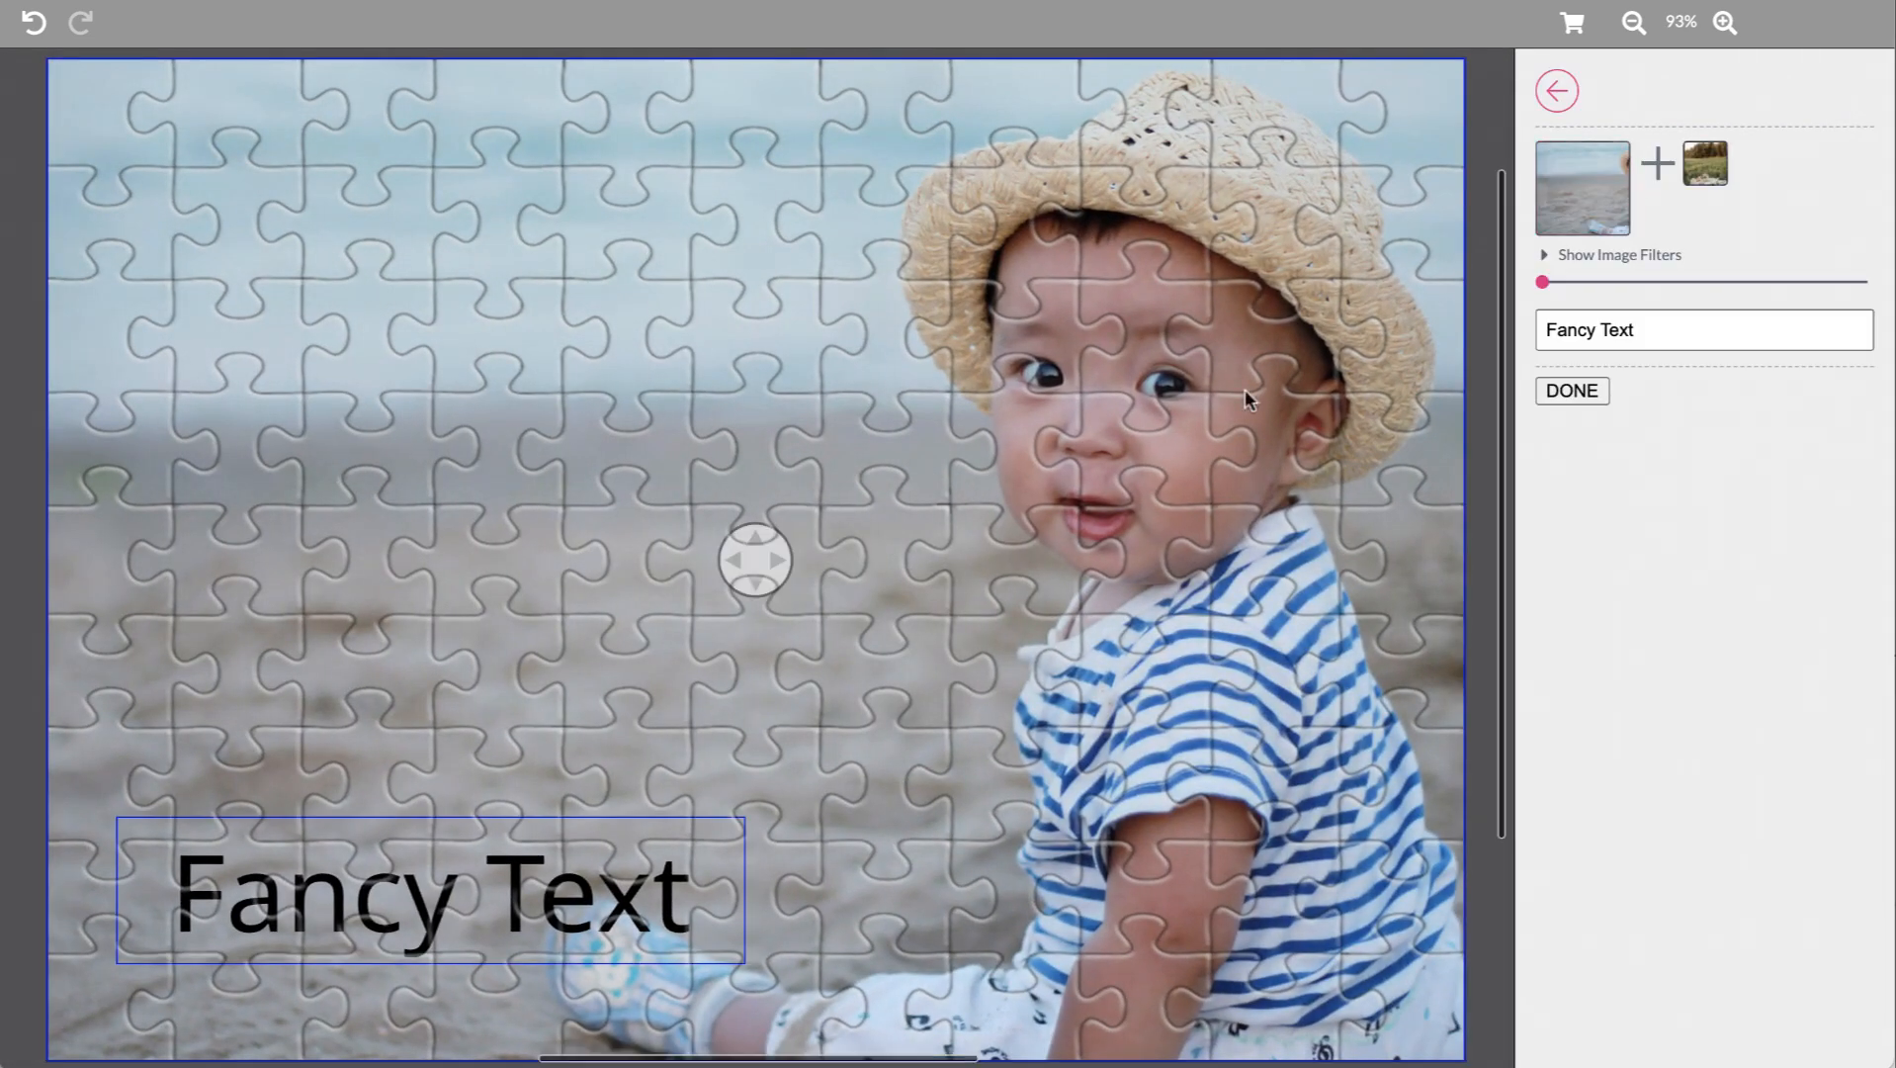
{"action": "left_click", "coordinate": [1557, 329]}
{"action": "type", "text": "sddsds"}
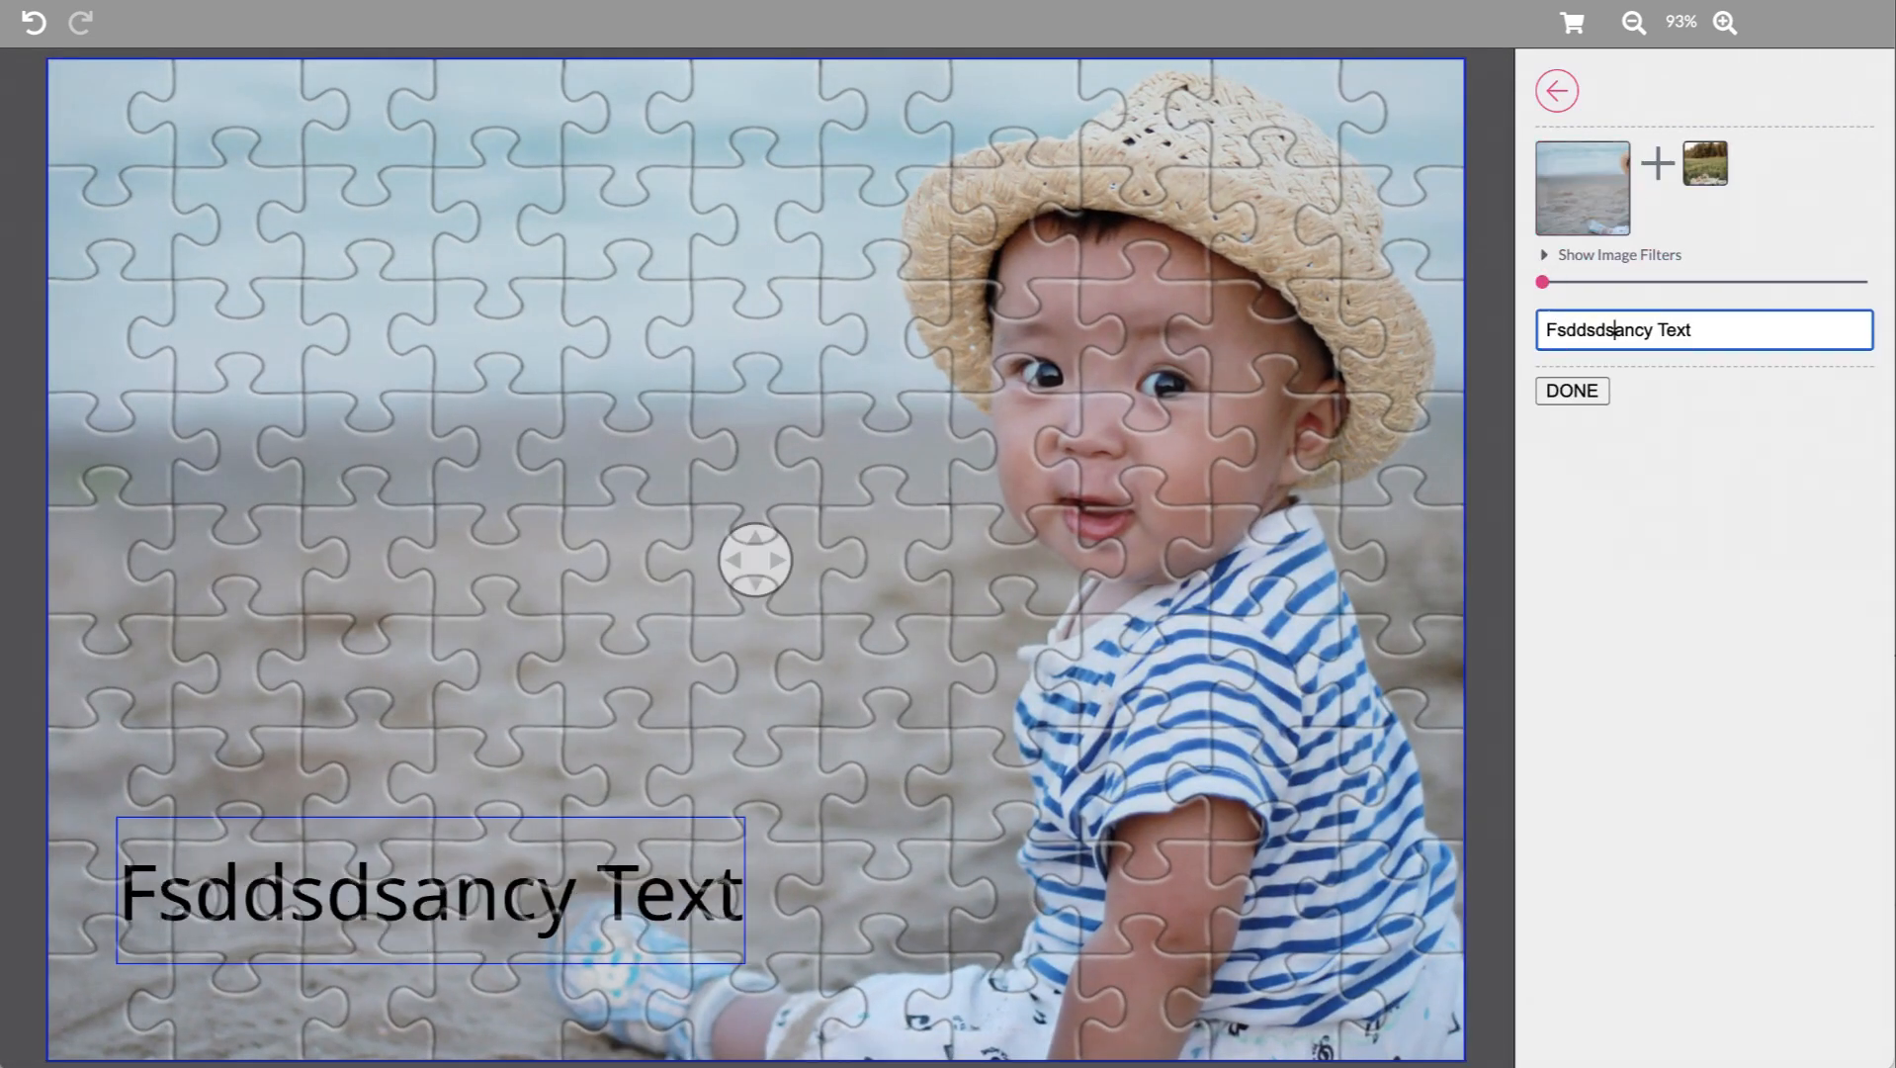
{"action": "left_click", "coordinate": [1574, 21]}
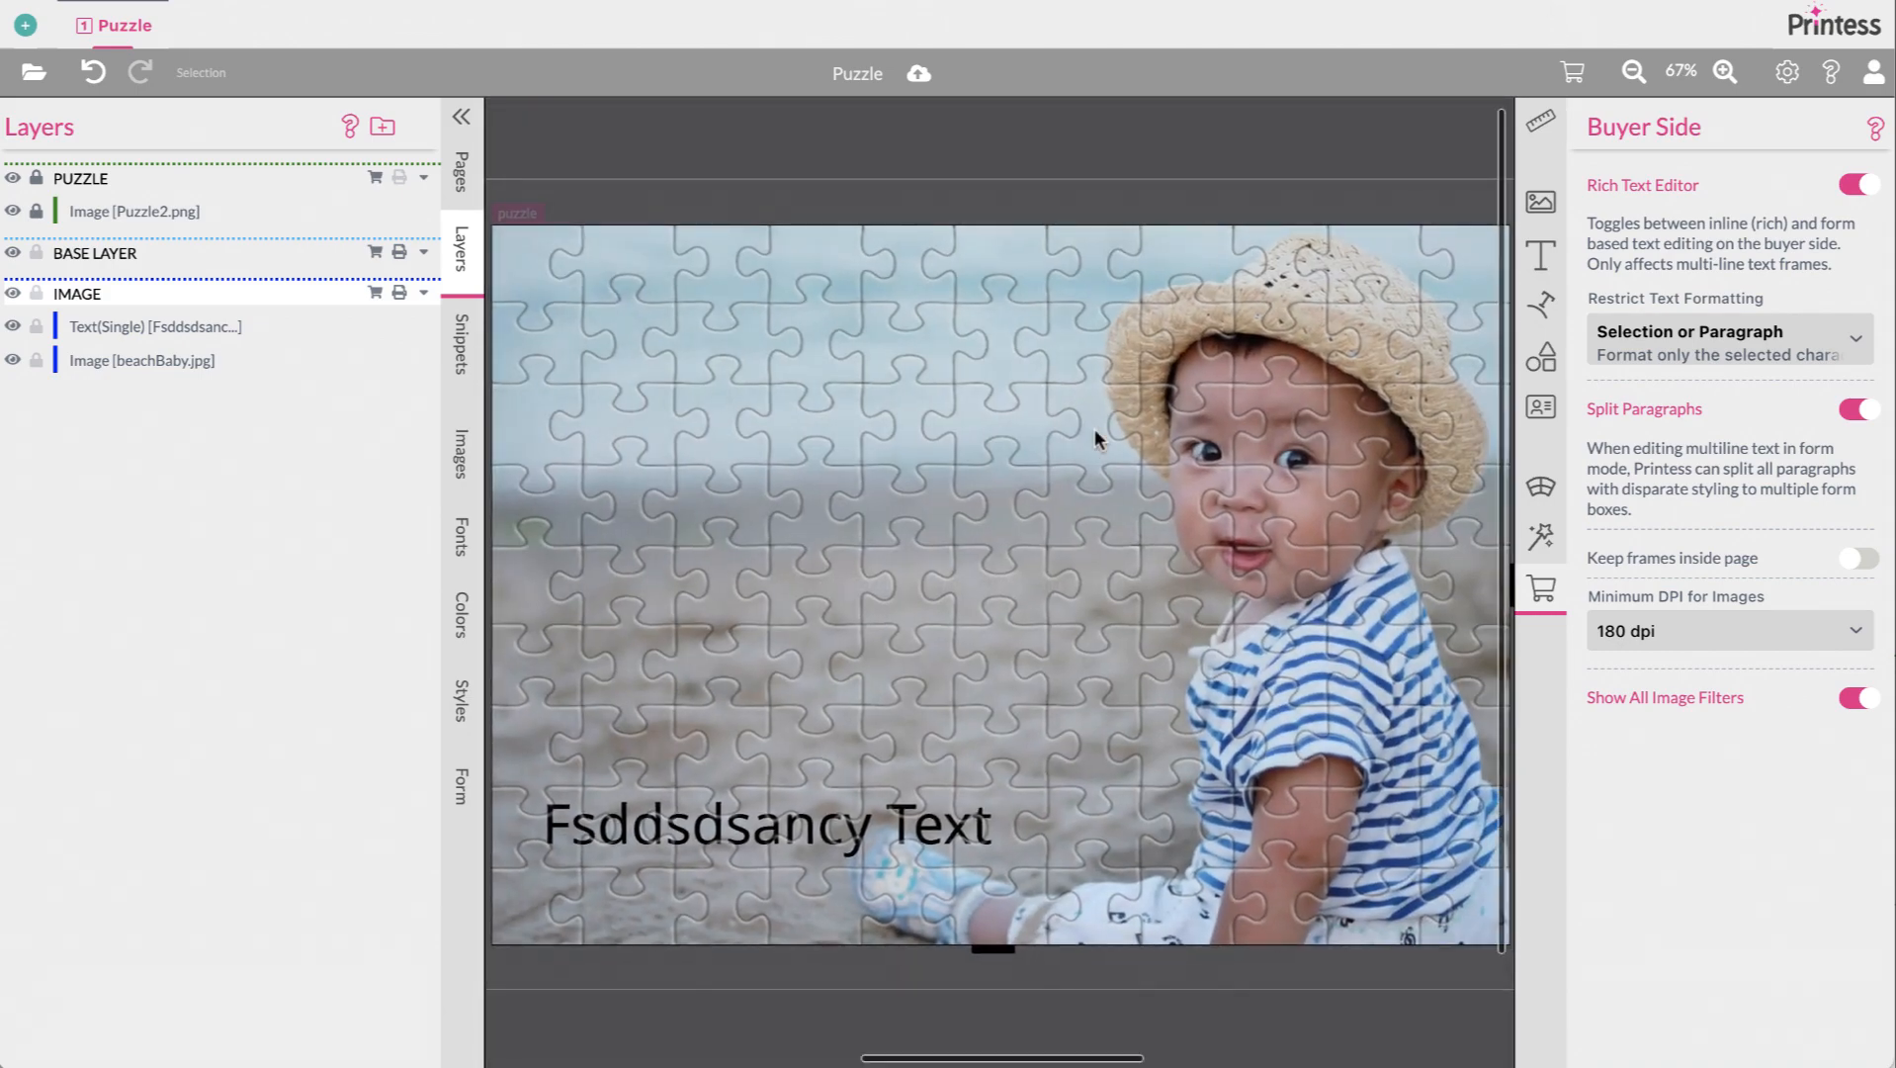
Delete the single-line text frame from the puzzle page
{"action": "left_click", "coordinate": [830, 843]}
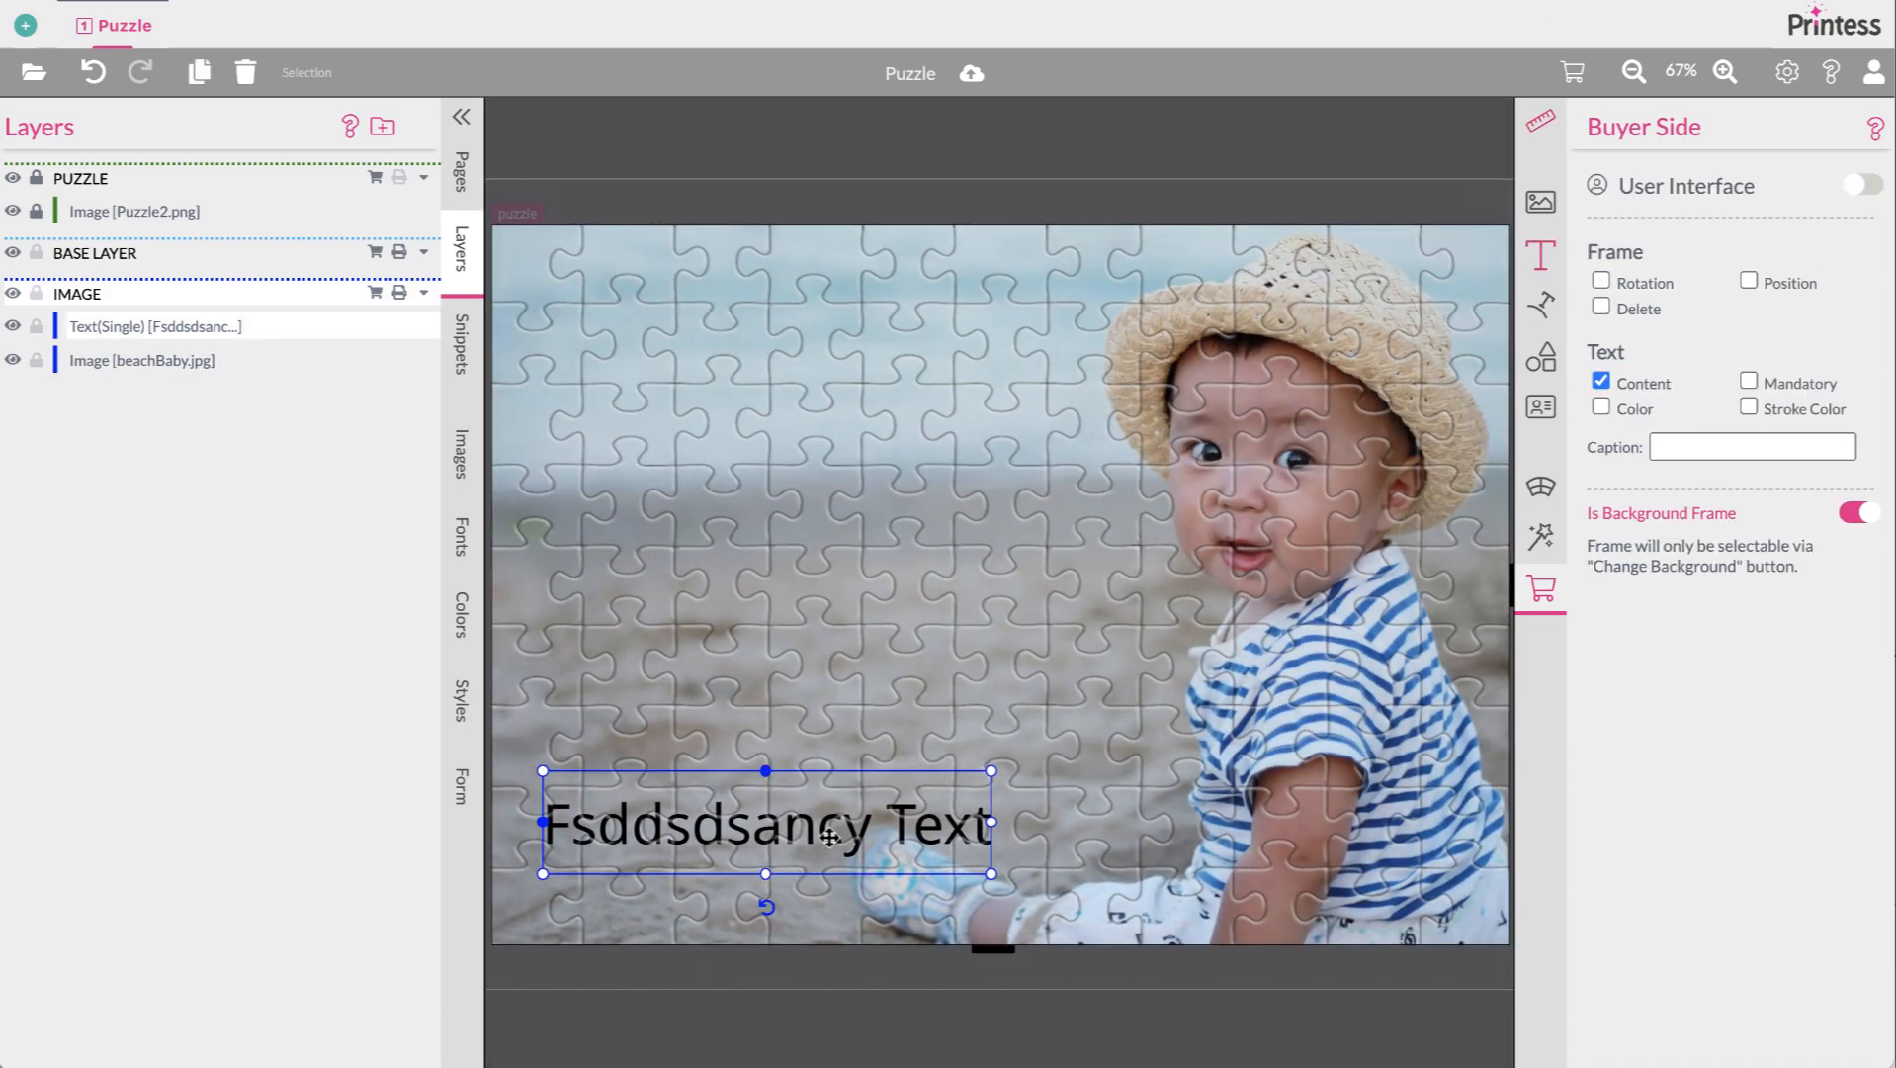
{"action": "key", "text": "Delete"}
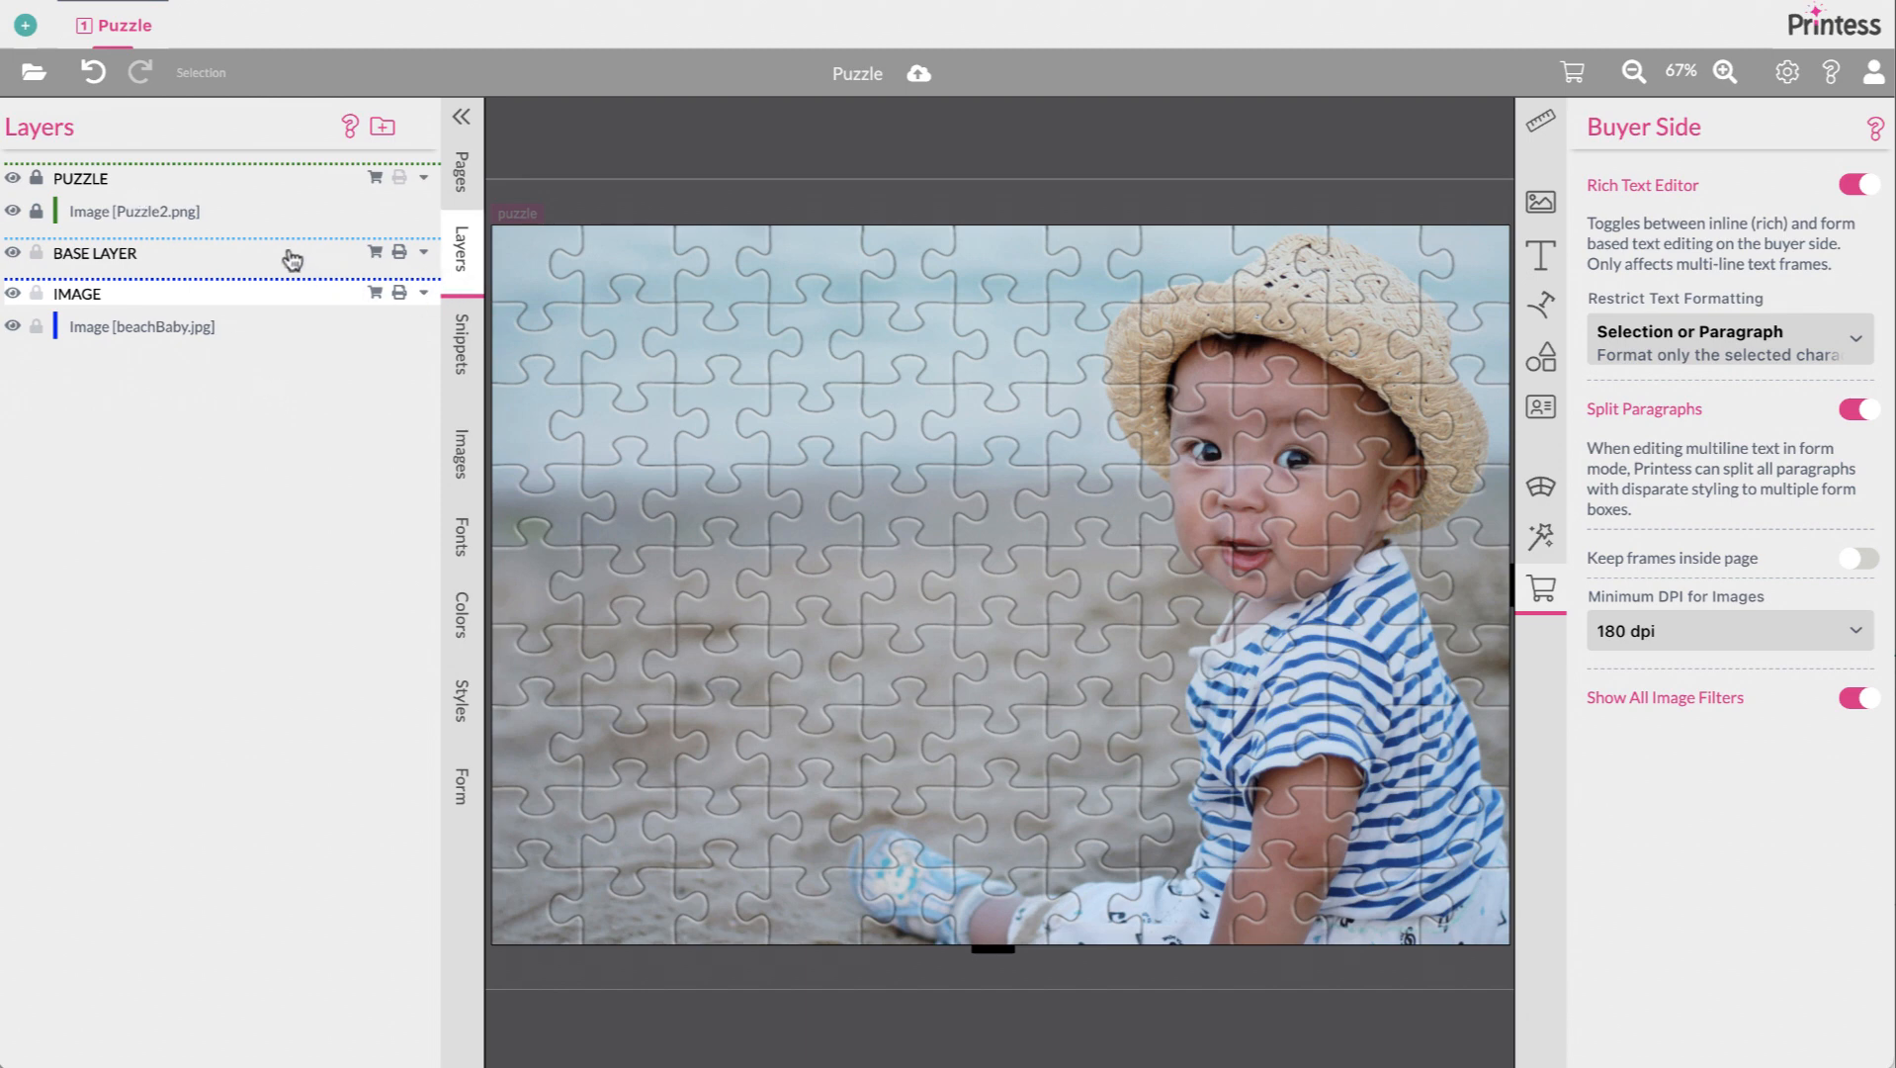
Examine the value list and settings of the Puzzle Format form field (DOCUMENT_SIZE), leaving them as they are
{"action": "left_click", "coordinate": [463, 791]}
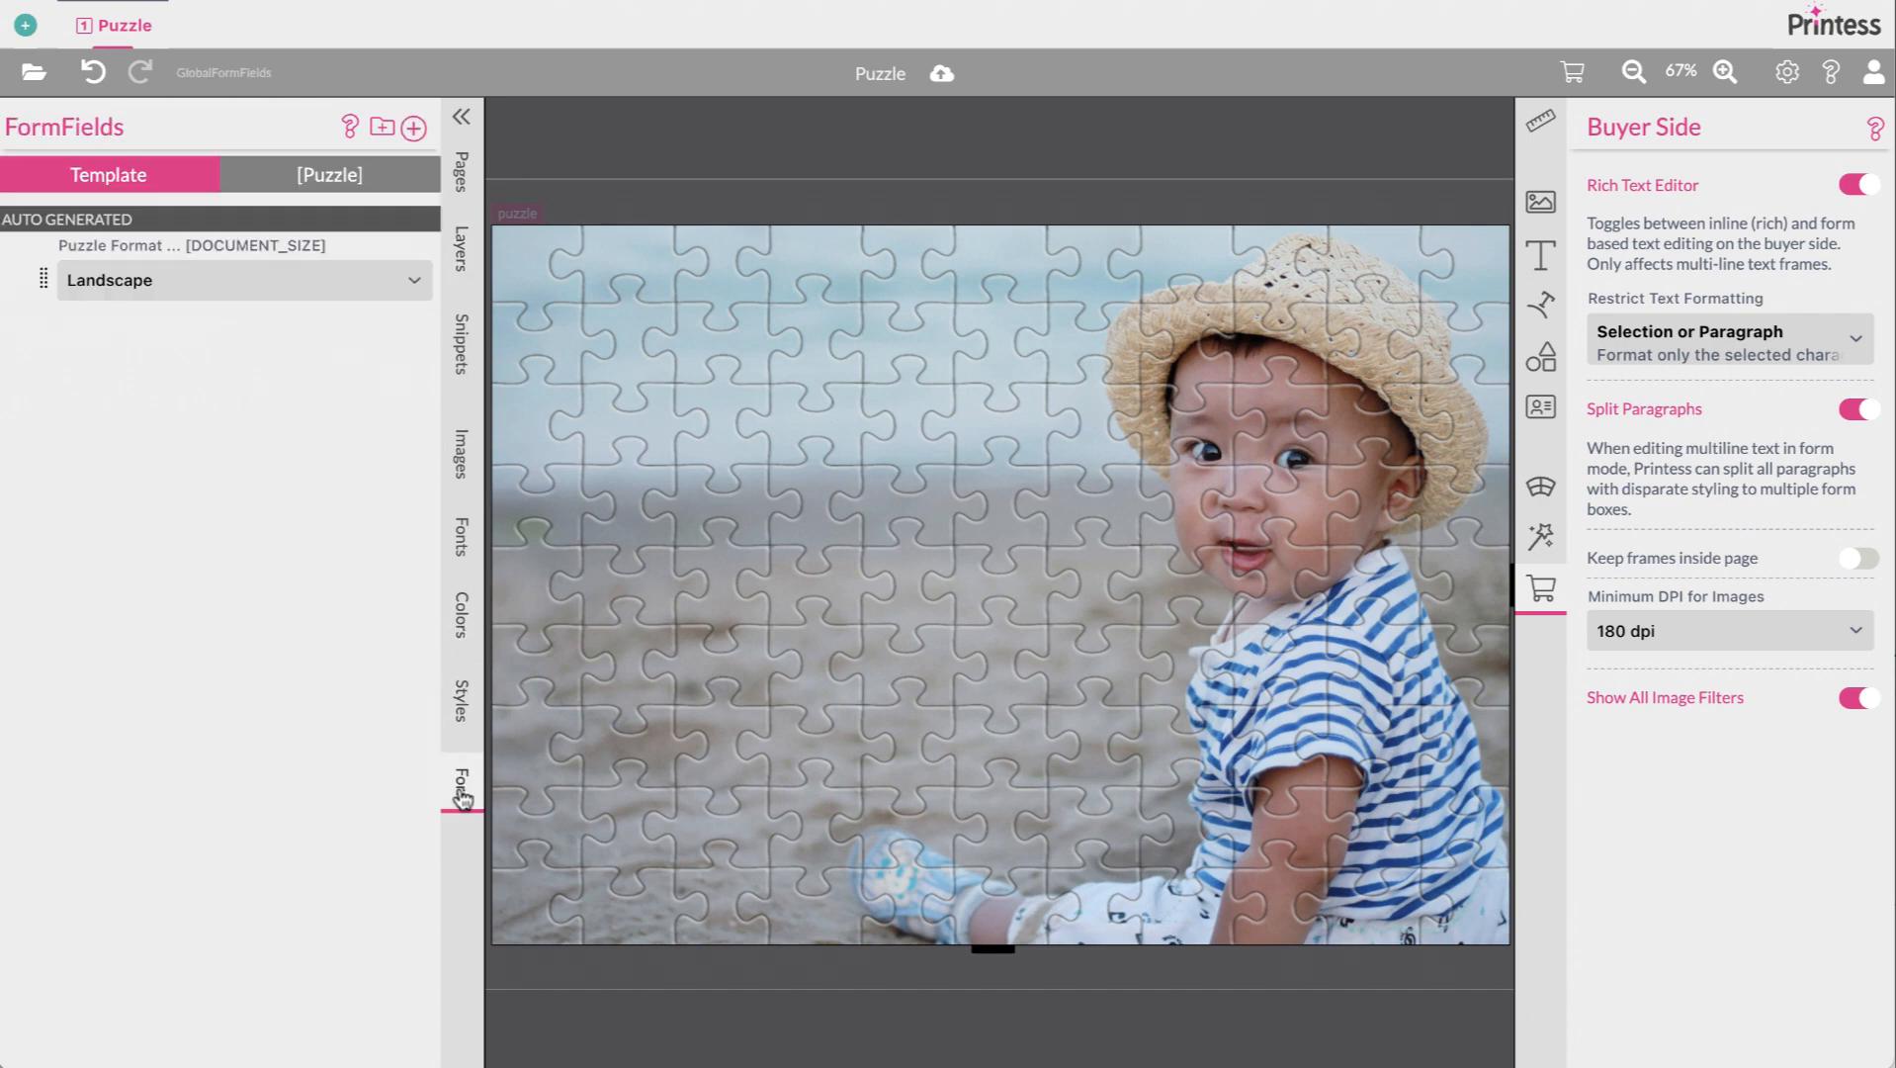
{"action": "right_click", "coordinate": [34, 296]}
{"action": "left_click", "coordinate": [62, 304]}
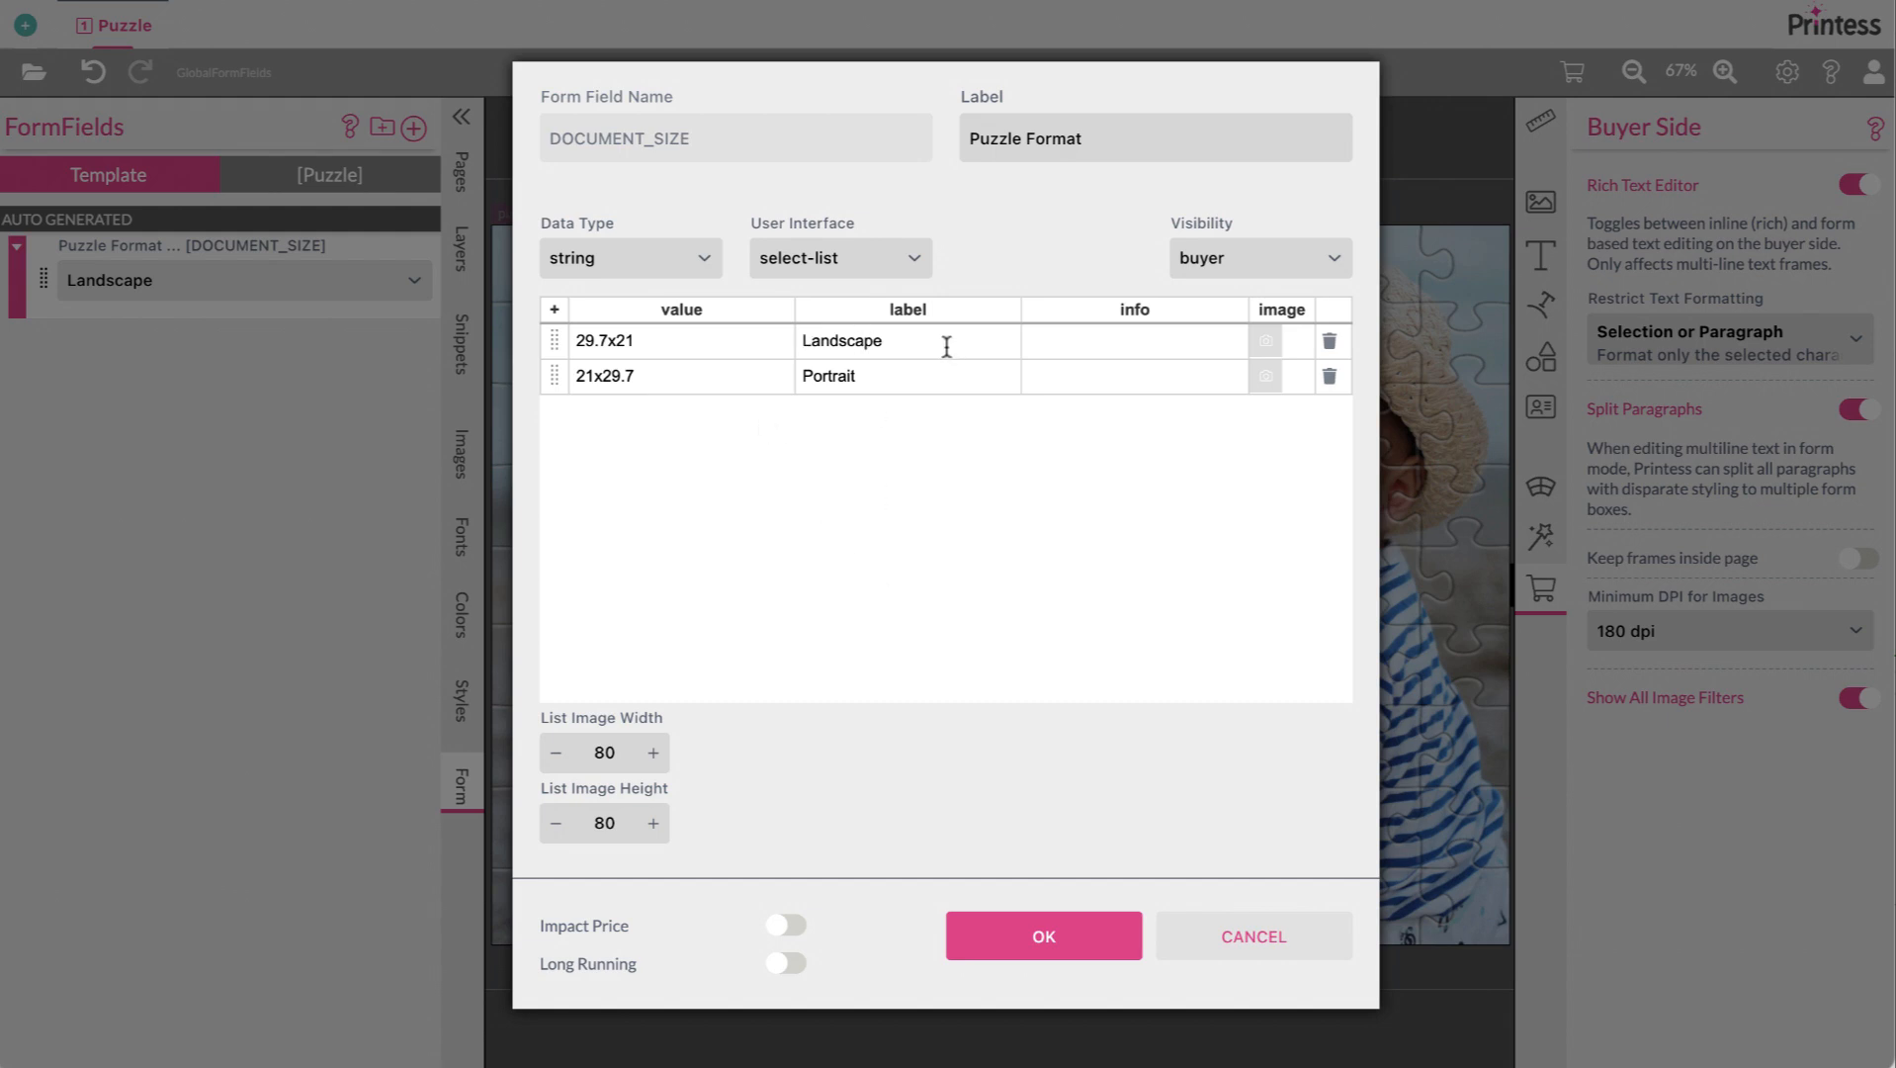
{"action": "left_click", "coordinate": [1006, 919]}
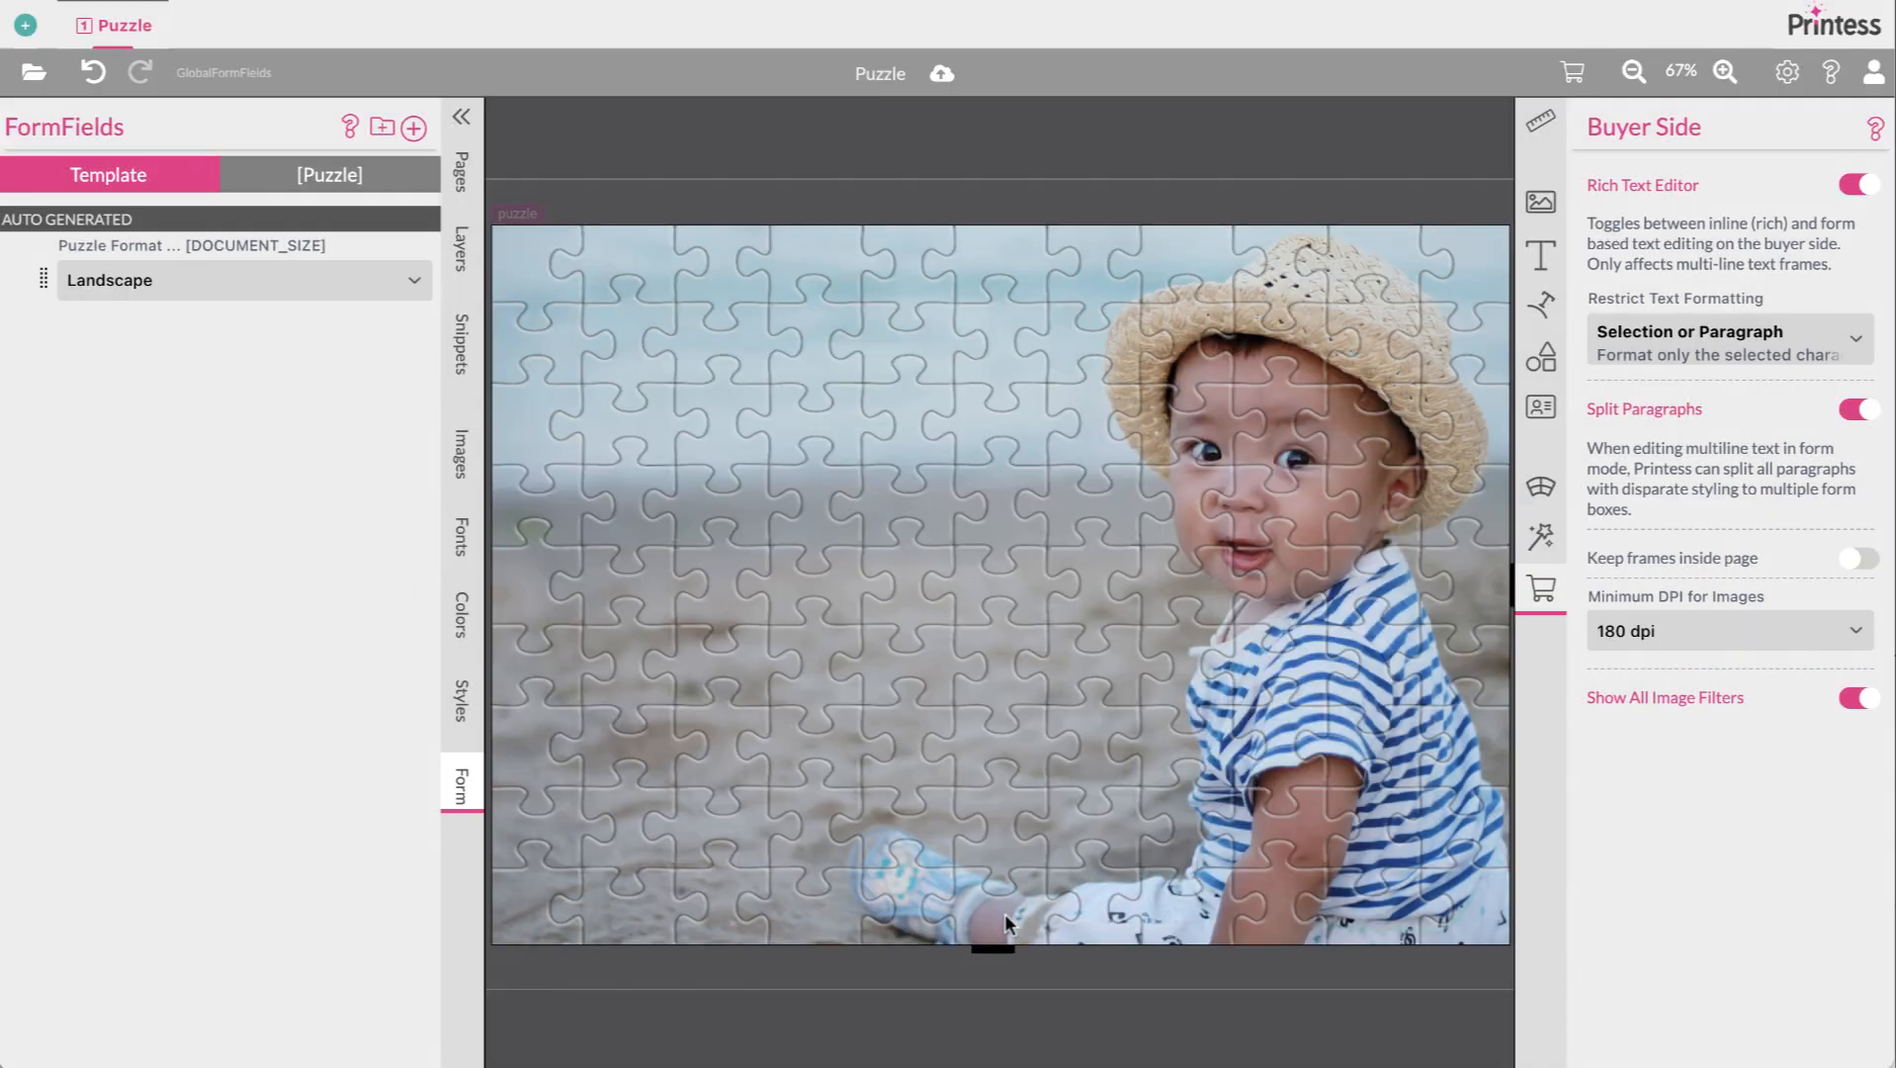
Try the Portrait puzzle format, look at the editor's document size form field option, and restore the Landscape format
{"action": "left_click", "coordinate": [287, 280]}
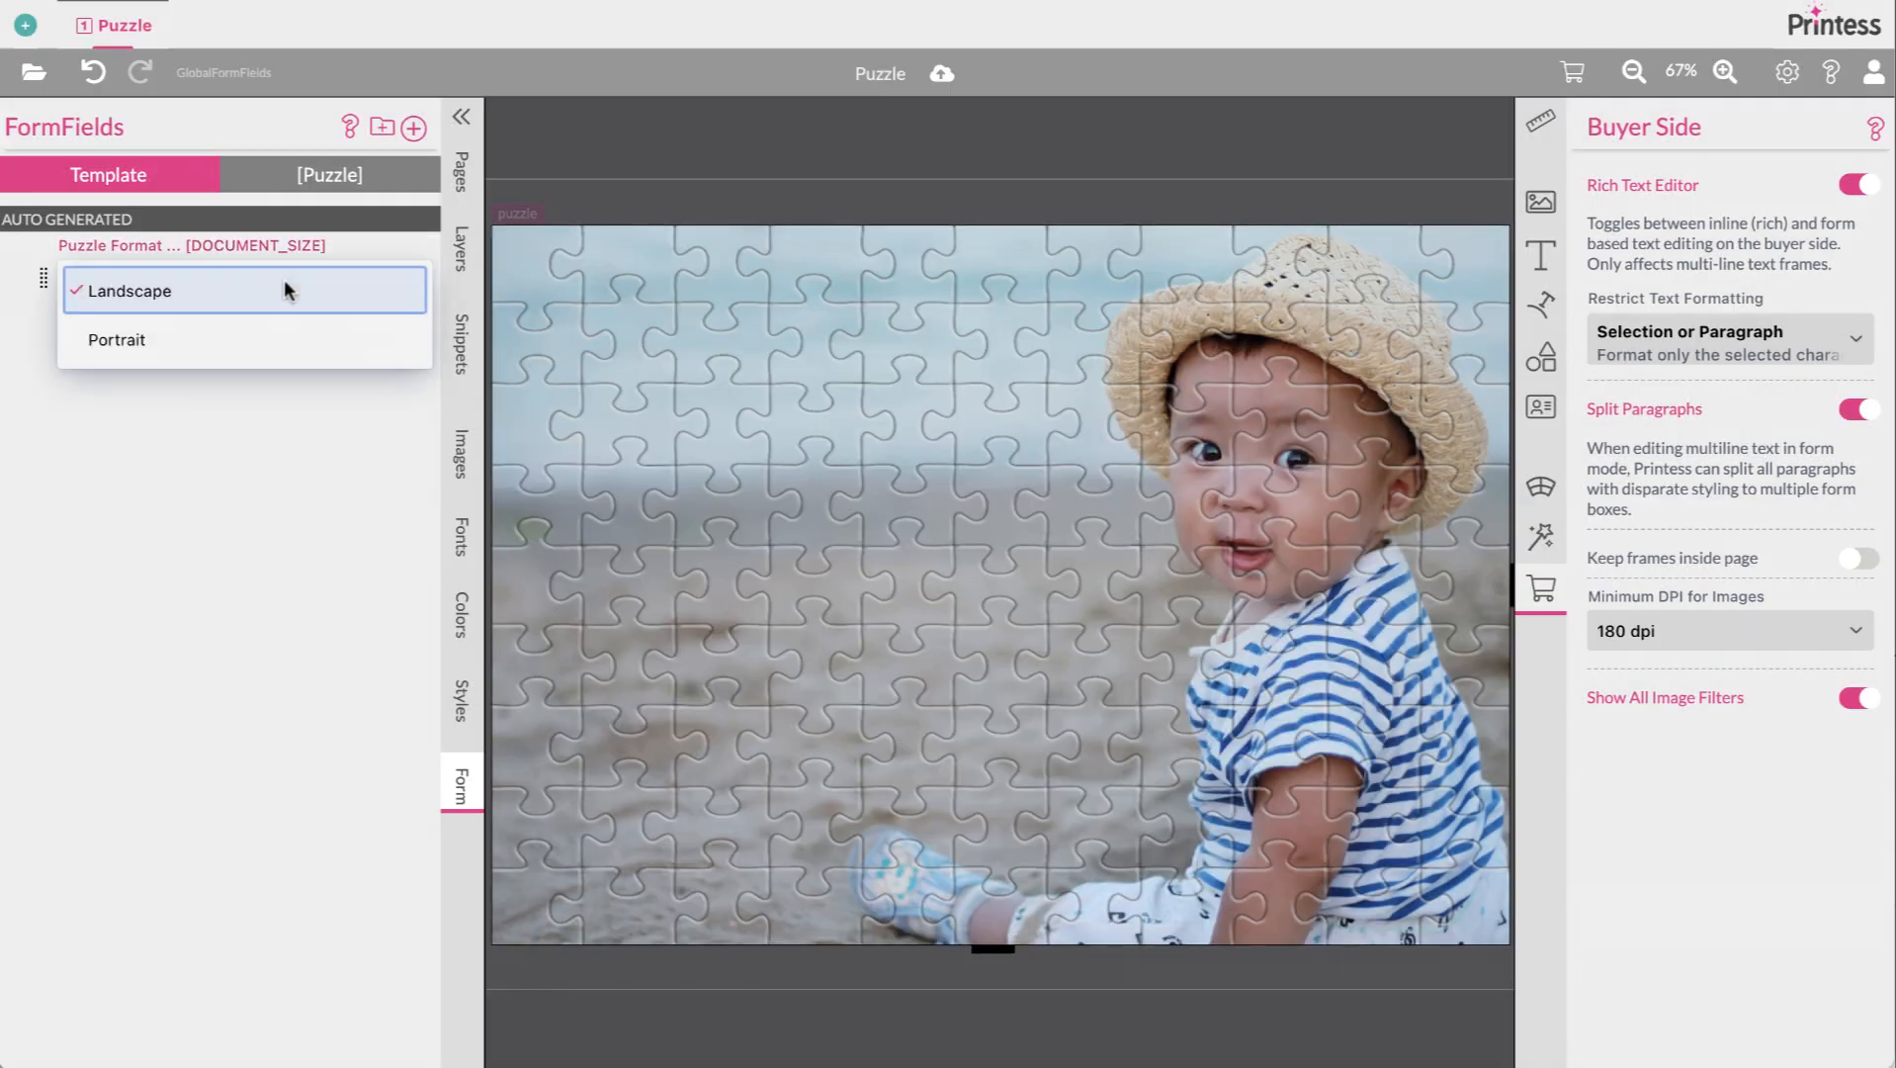
{"action": "left_click", "coordinate": [273, 339]}
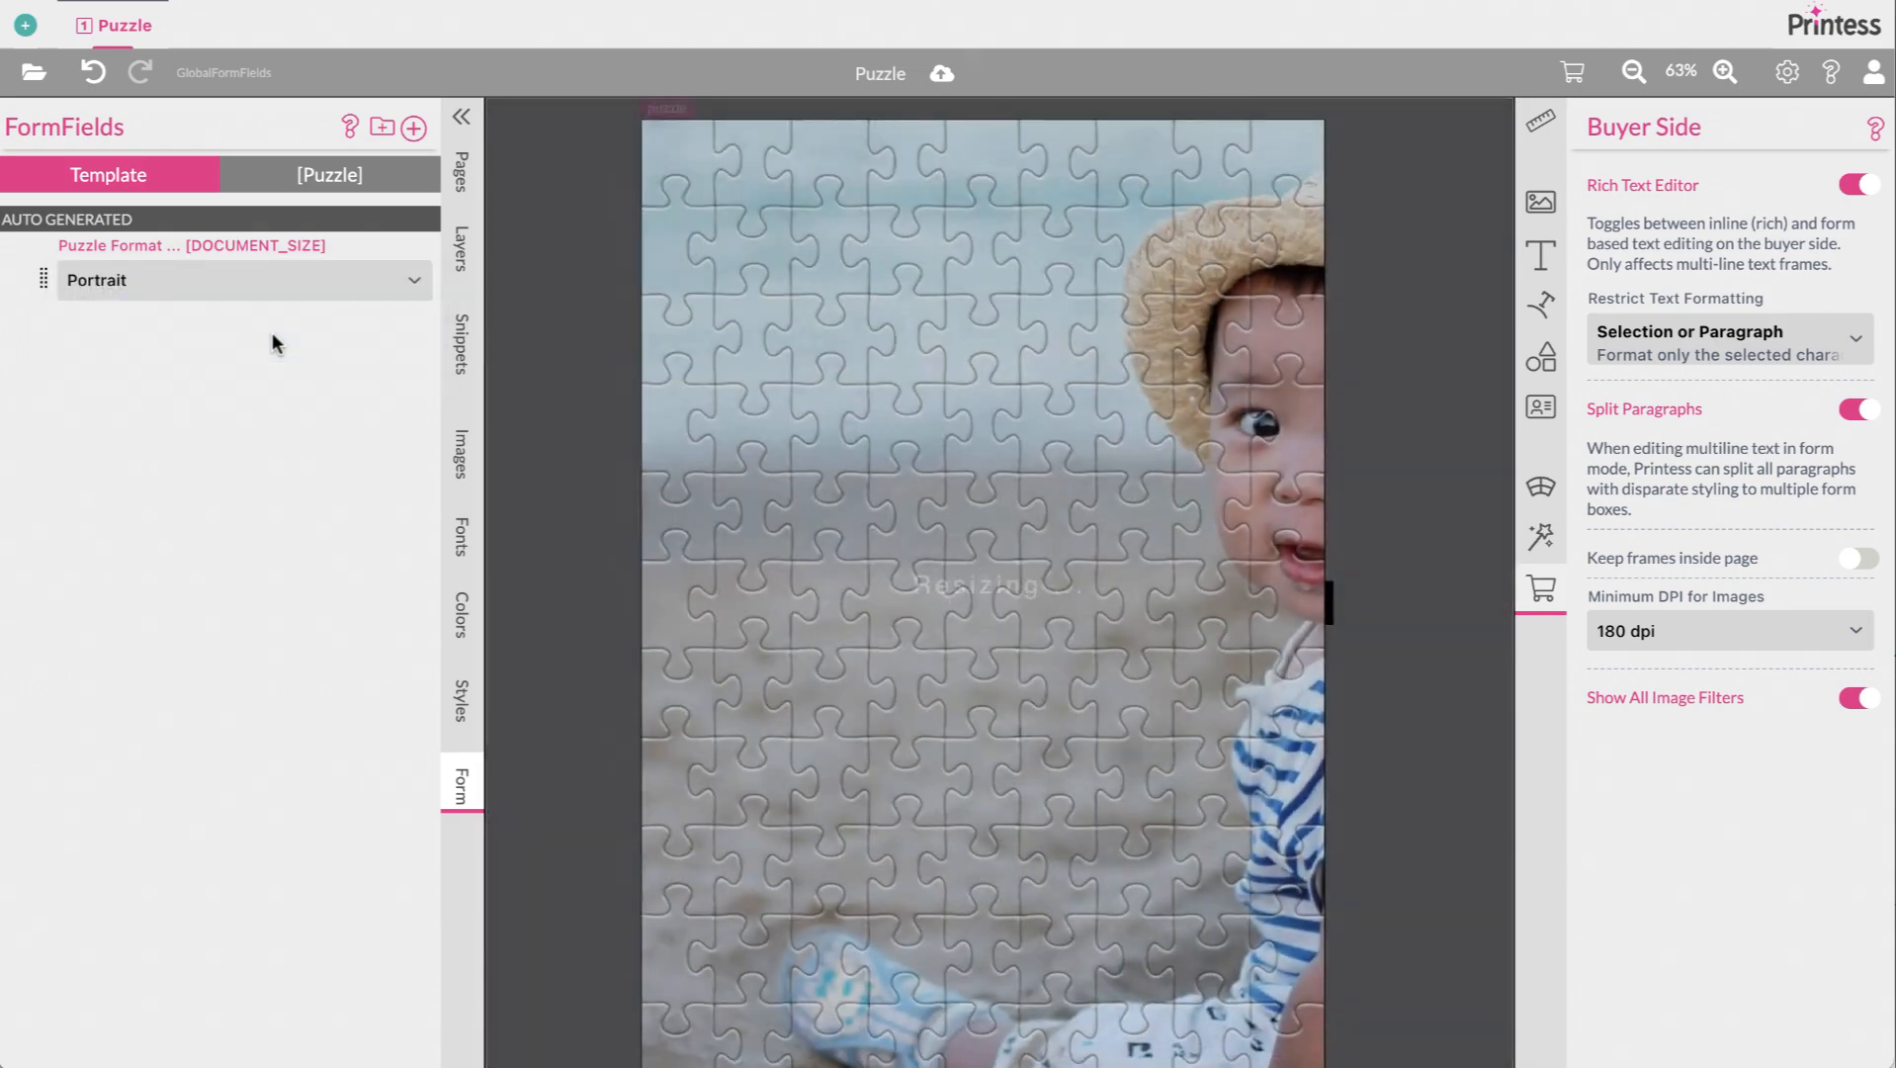
{"action": "left_click", "coordinate": [1784, 77]}
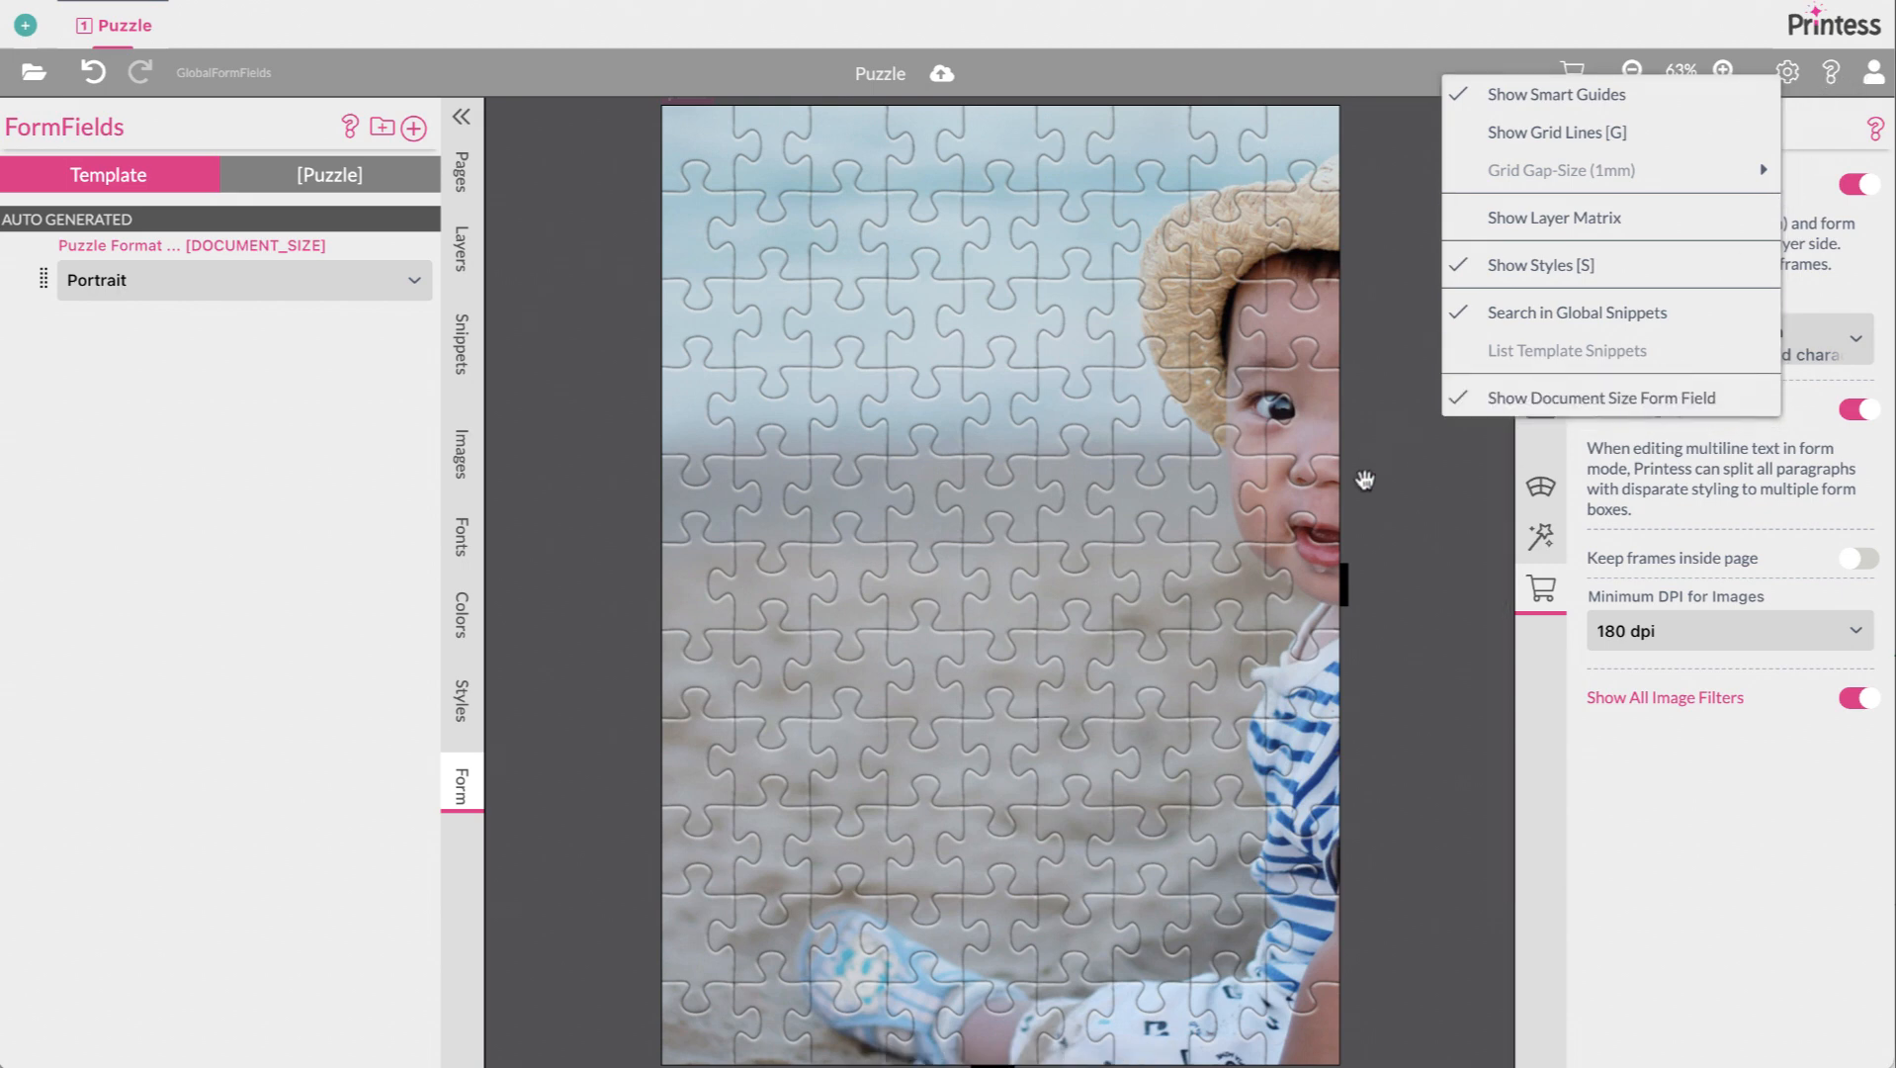
{"action": "left_click", "coordinate": [1394, 534]}
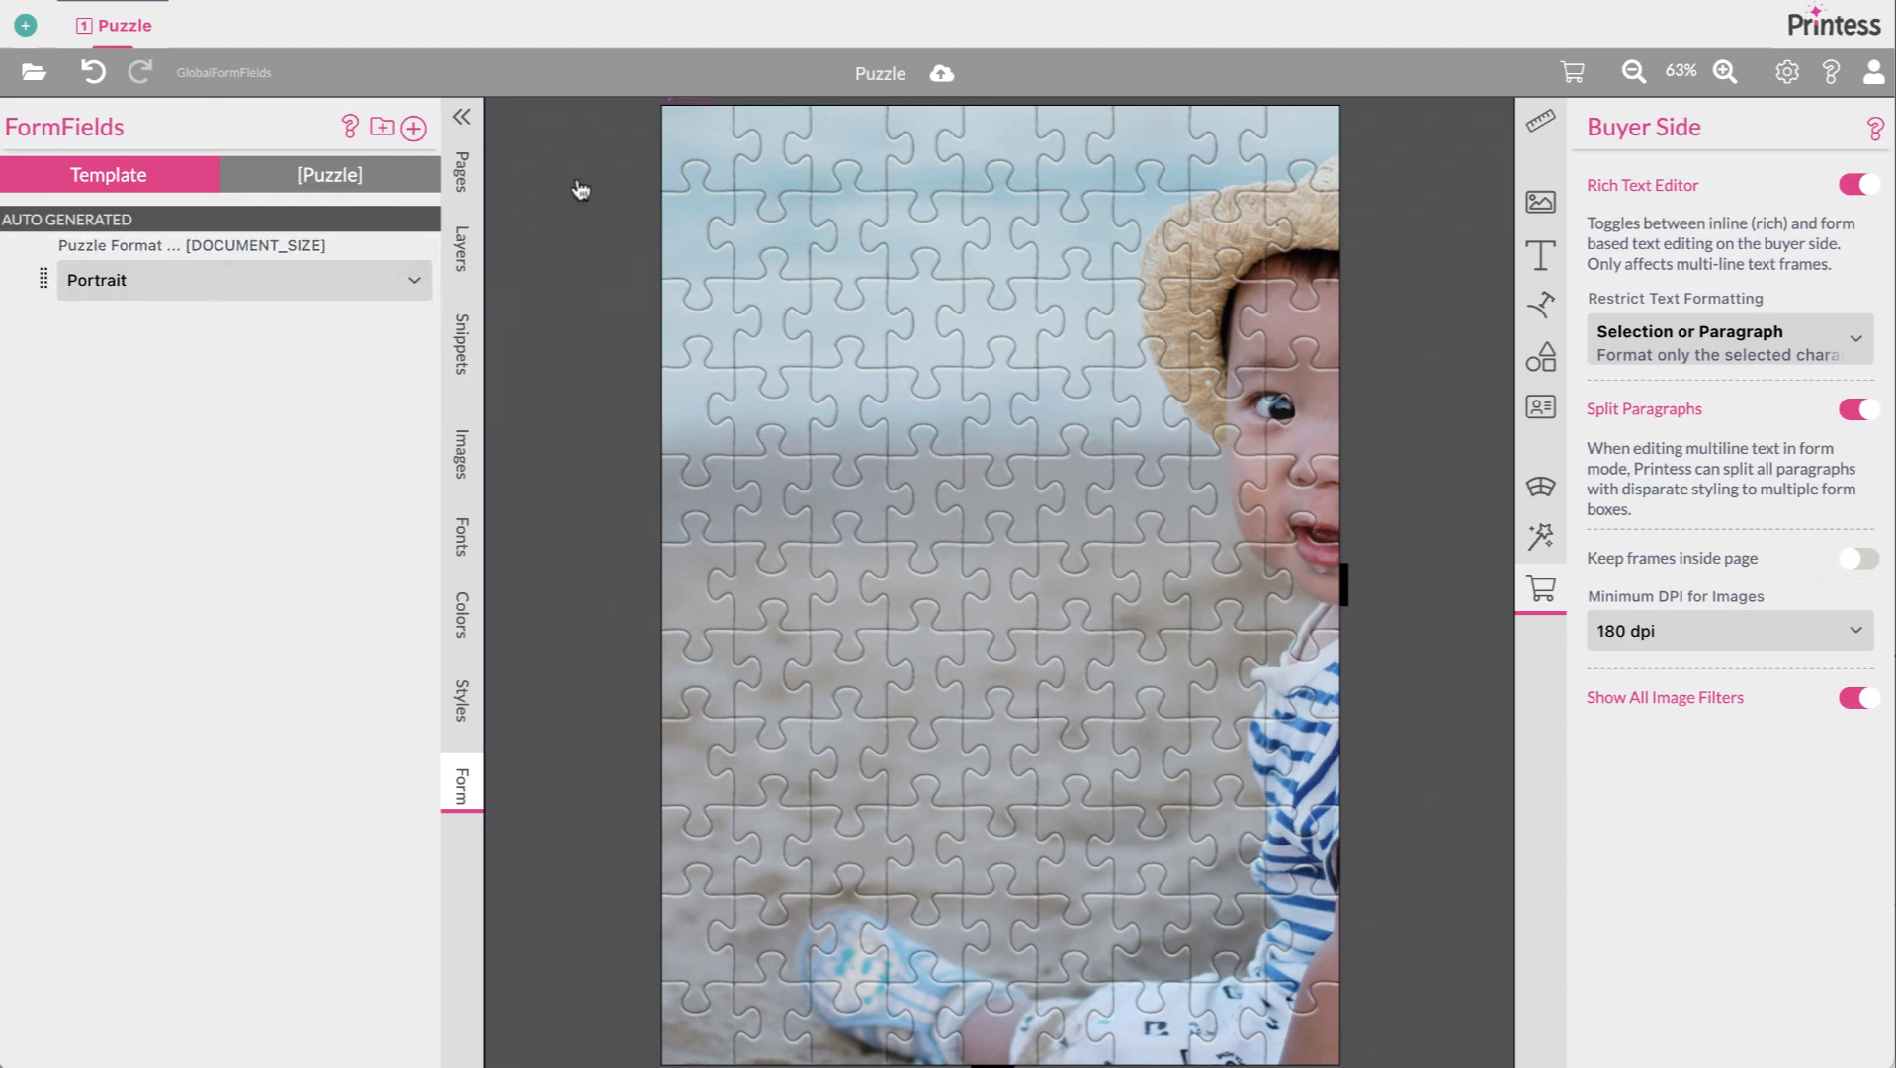
{"action": "left_click", "coordinate": [335, 277]}
{"action": "left_click", "coordinate": [308, 293]}
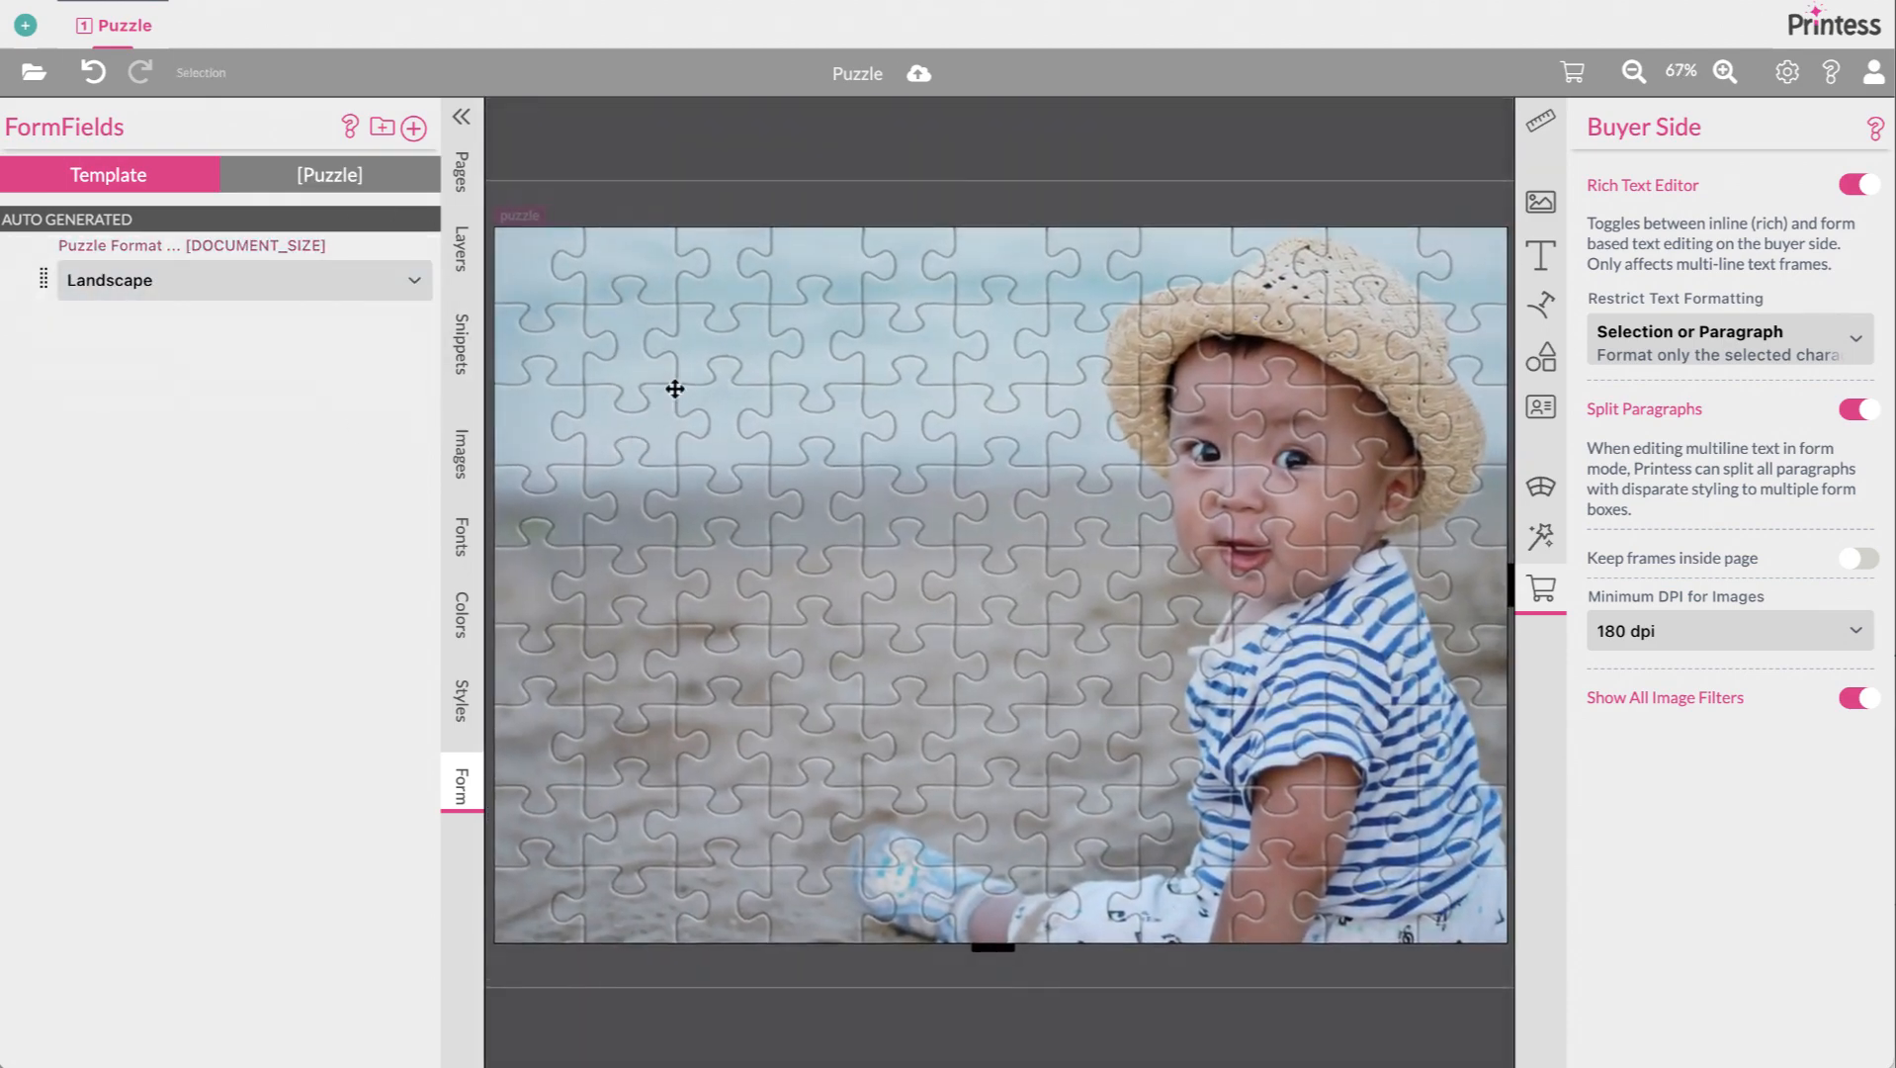
Examine the template's .puzzle style rule, widening the code area to read it and narrowing it again
{"action": "left_click", "coordinate": [669, 387]}
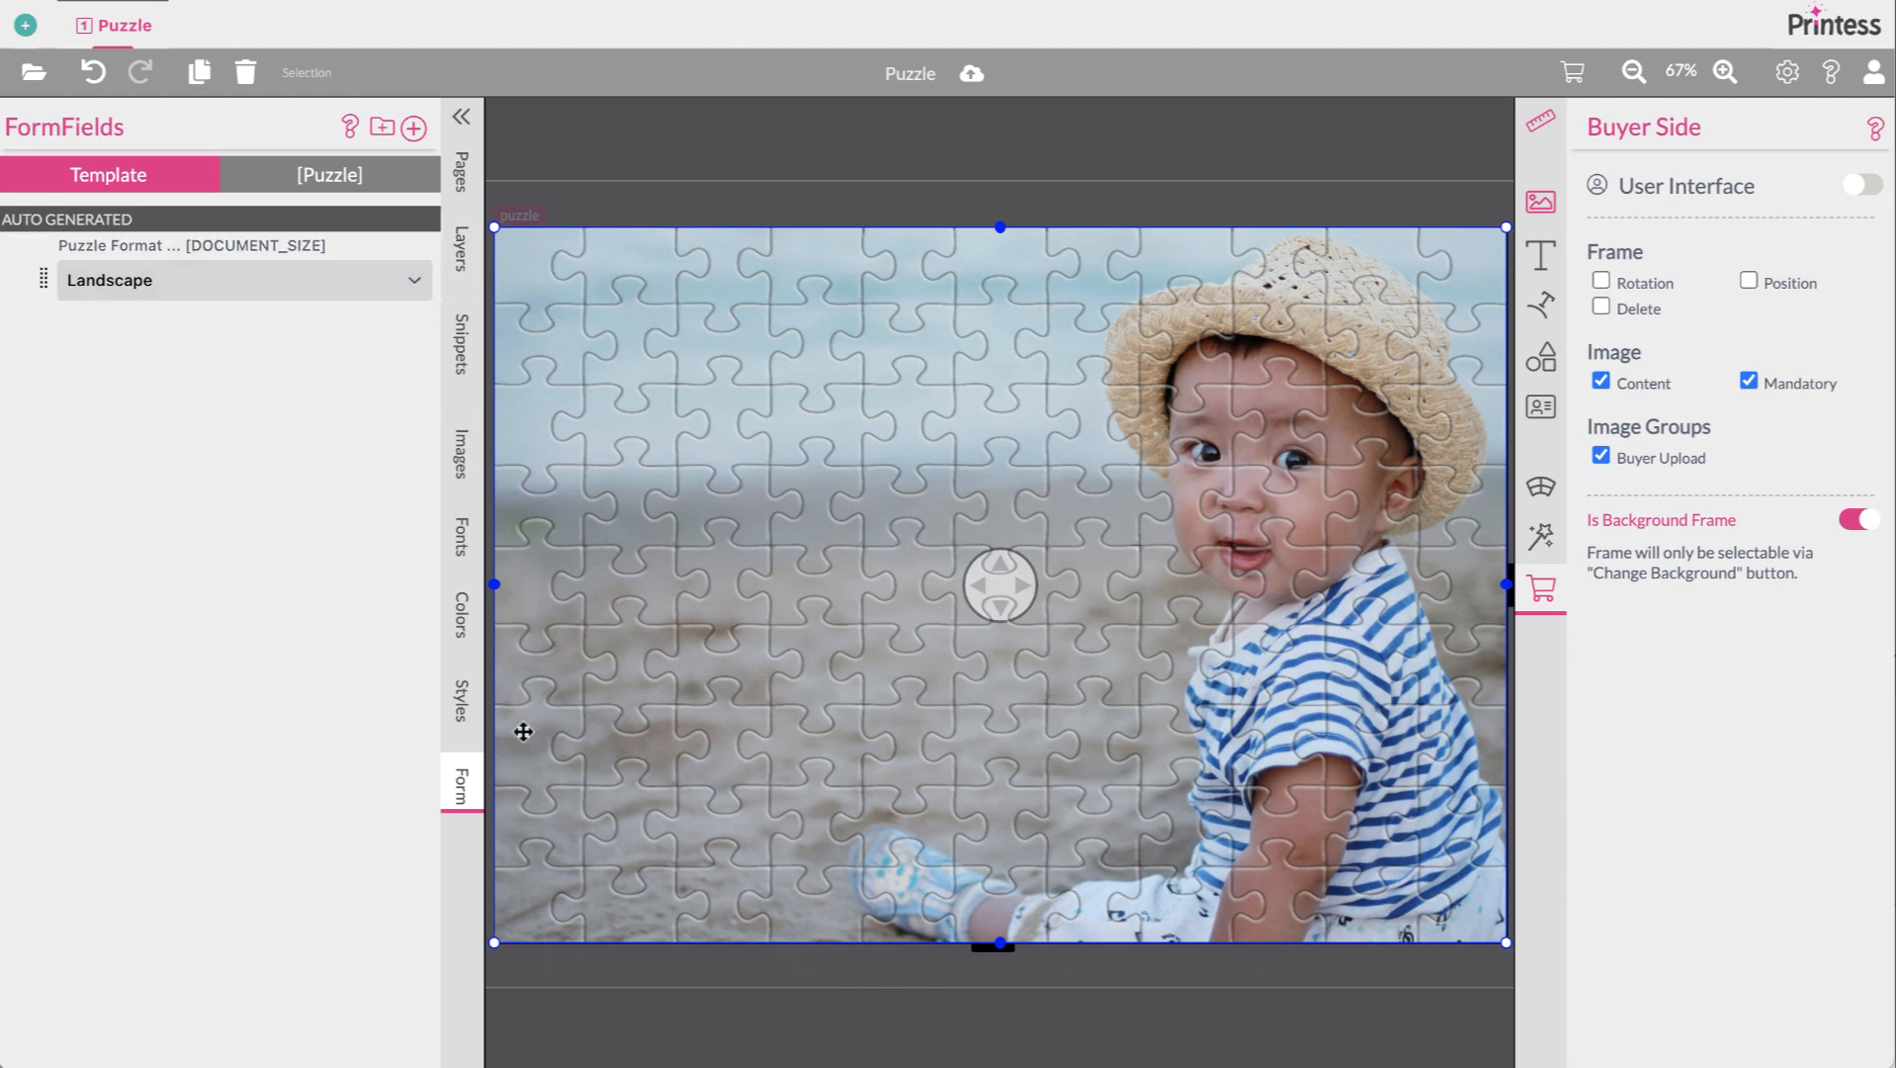
{"action": "left_click", "coordinate": [469, 716]}
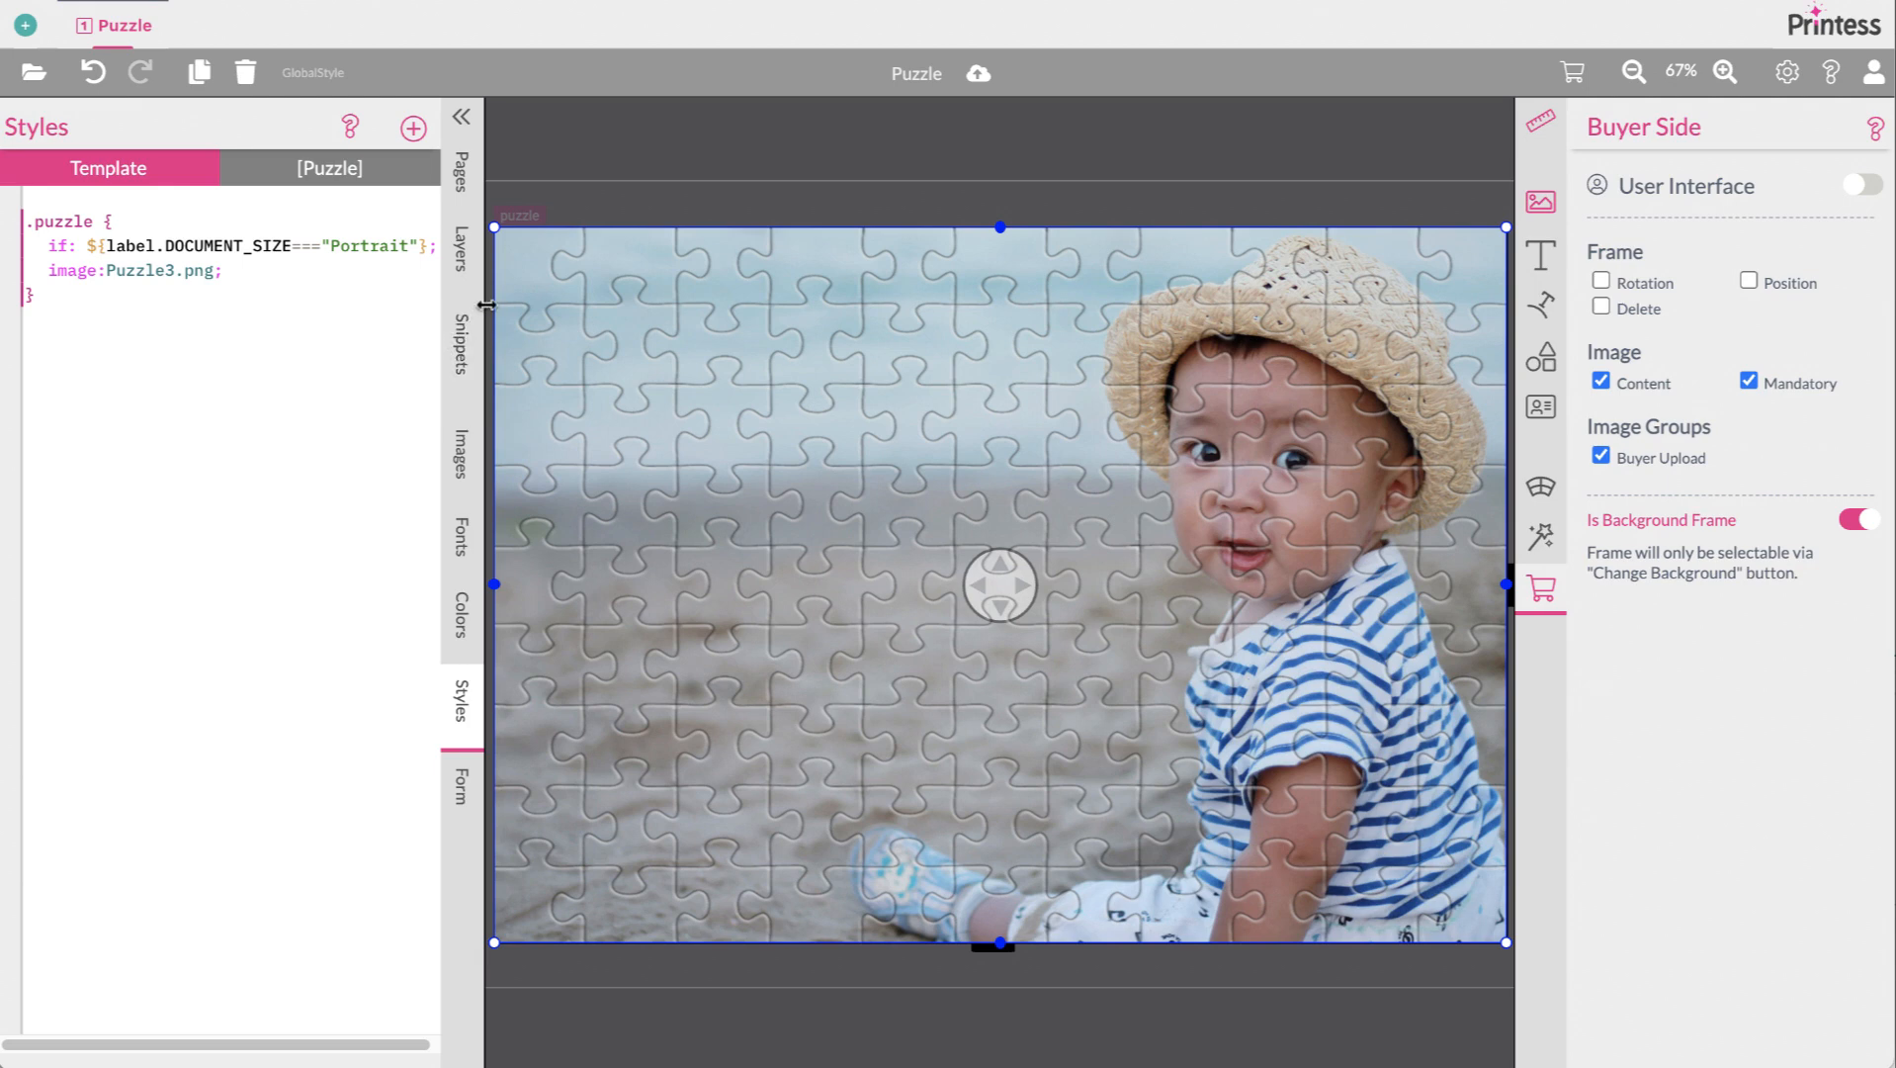
{"action": "left_click_drag", "start_coordinate": [485, 304], "coordinate": [568, 304]}
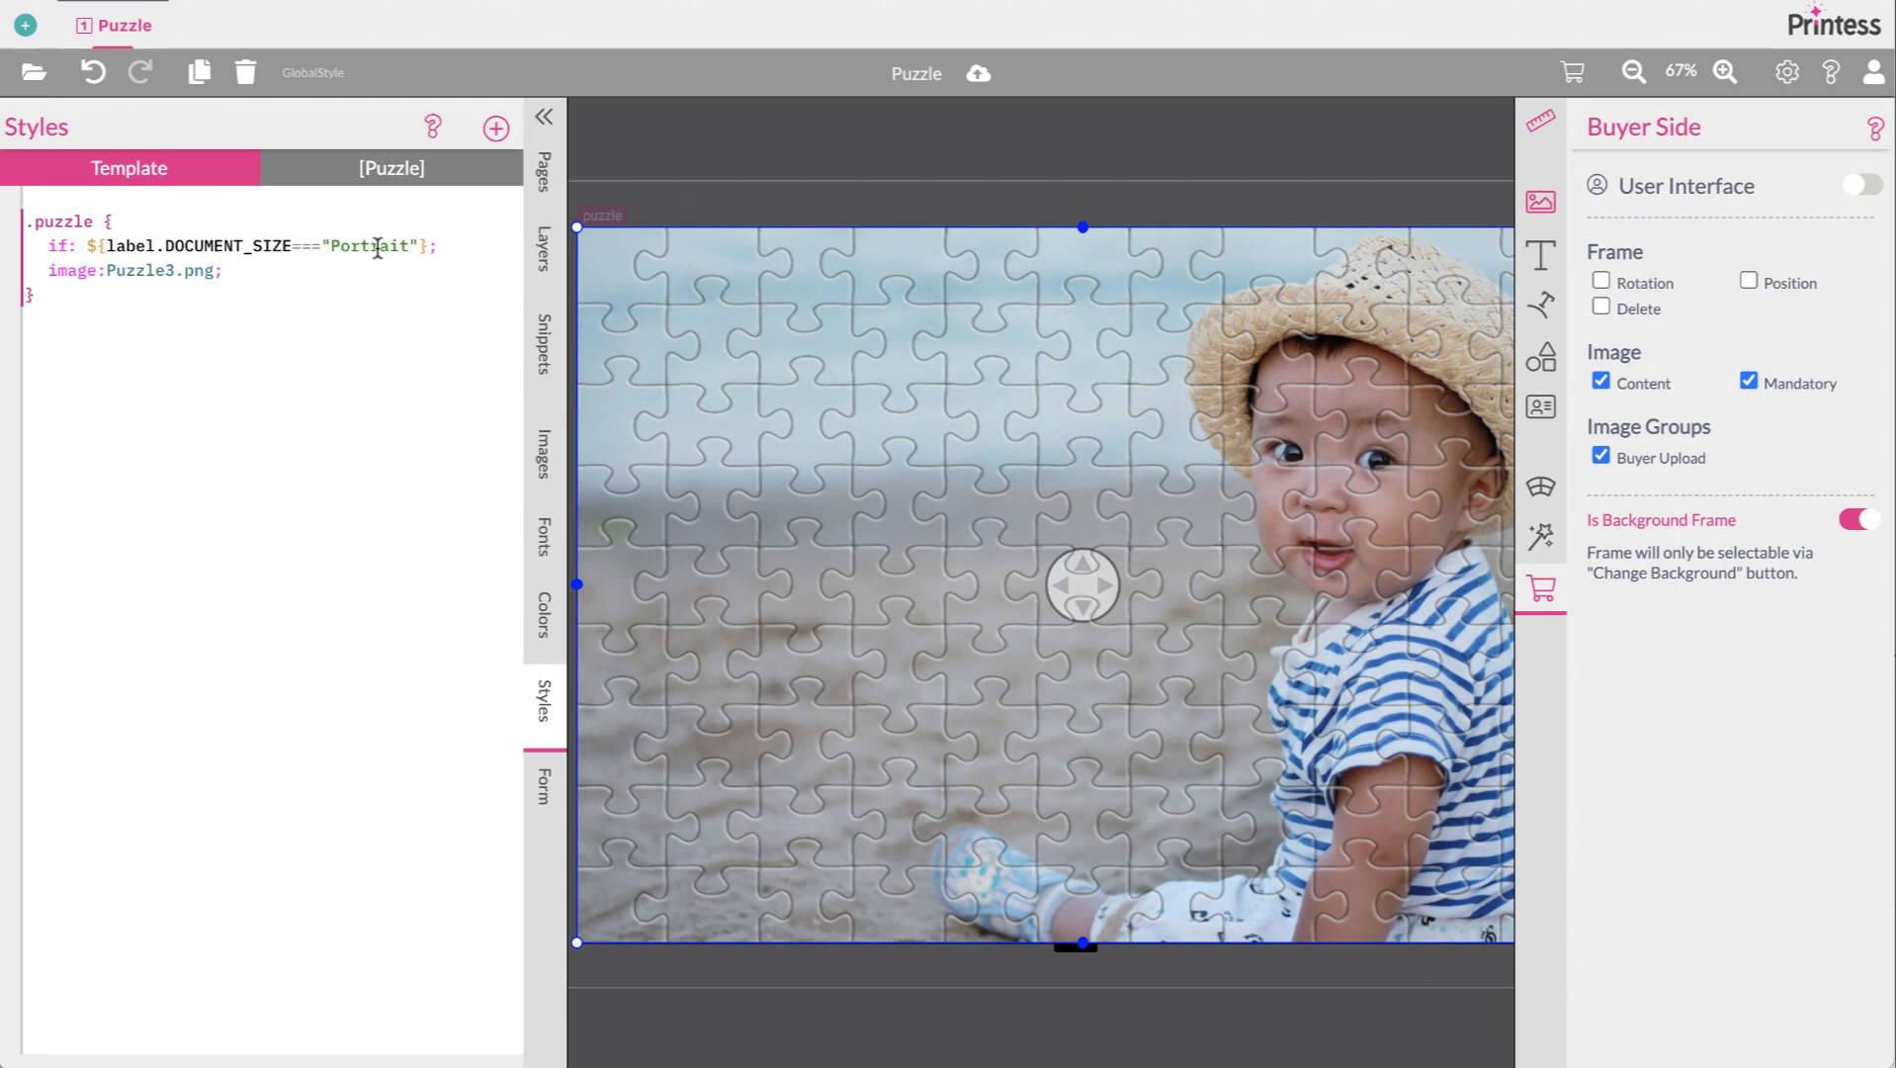
{"action": "left_click", "coordinate": [120, 271]}
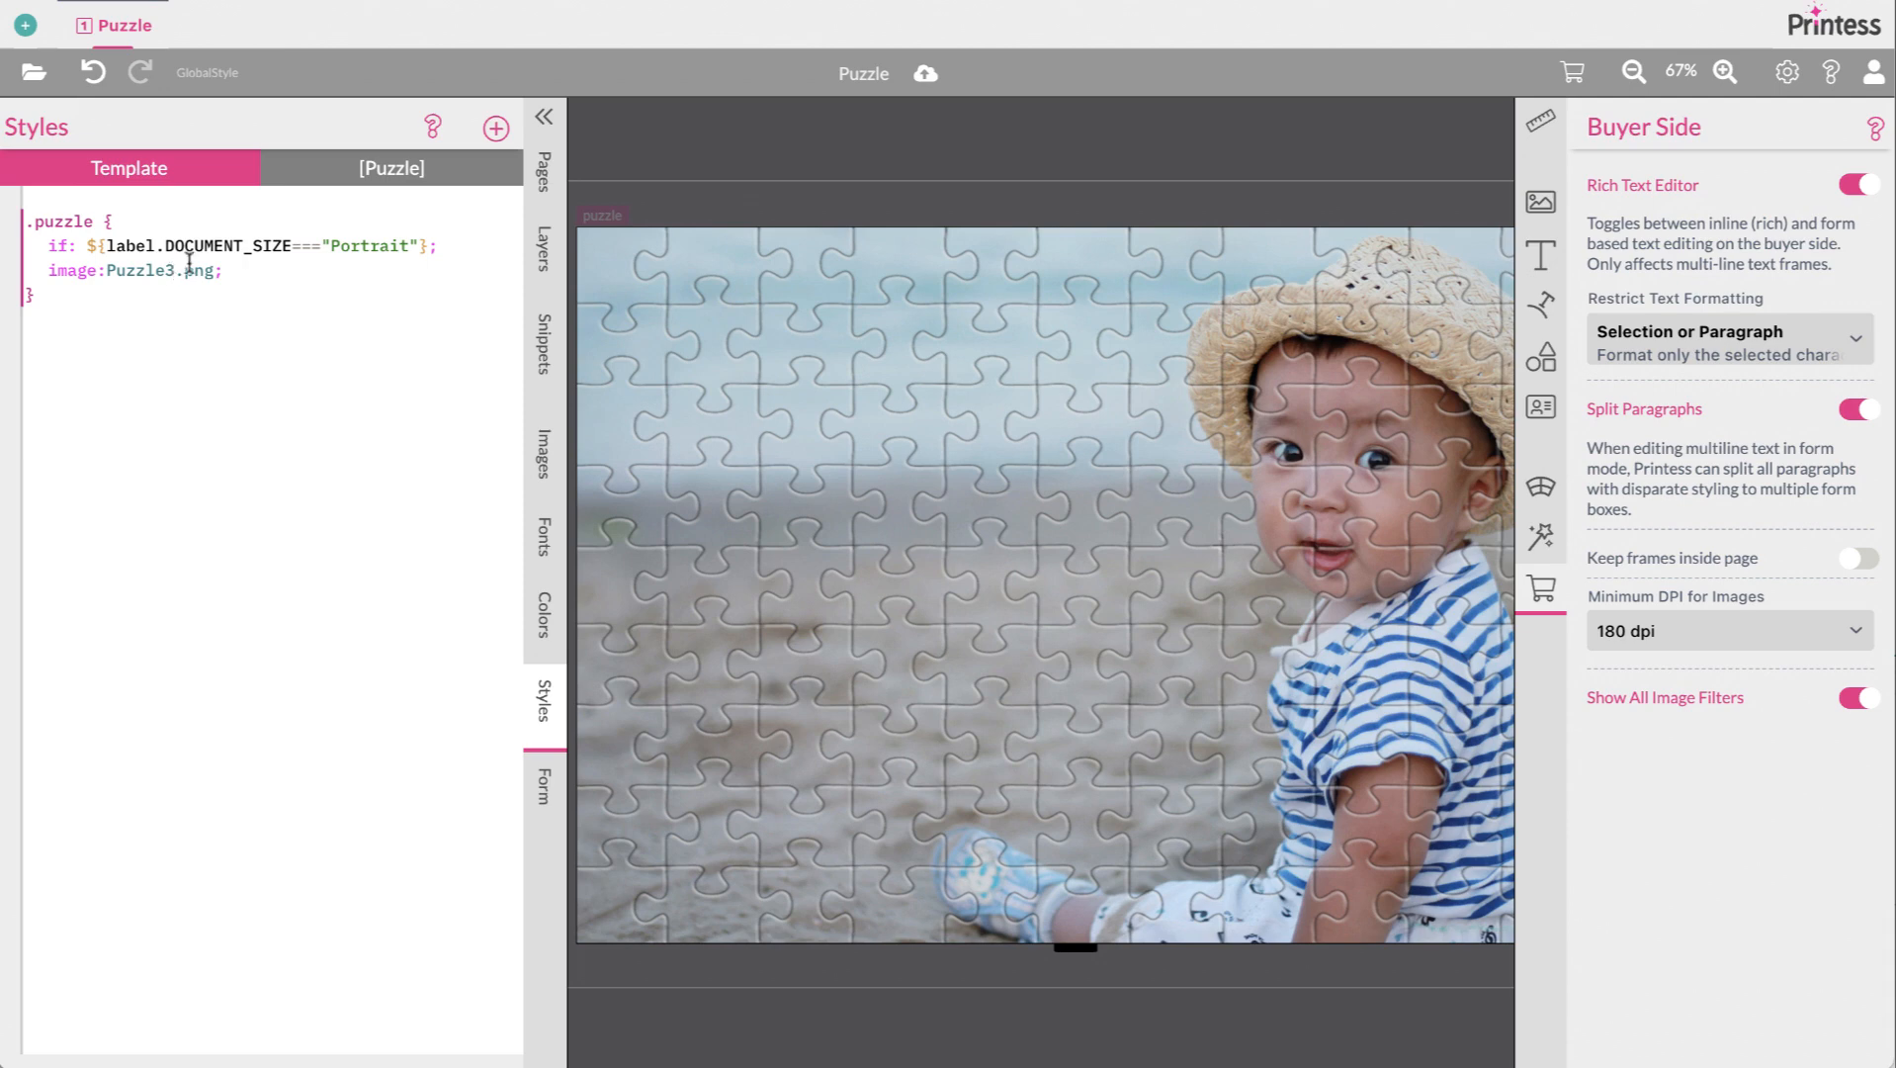
{"action": "left_click_drag", "start_coordinate": [569, 289], "coordinate": [366, 318]}
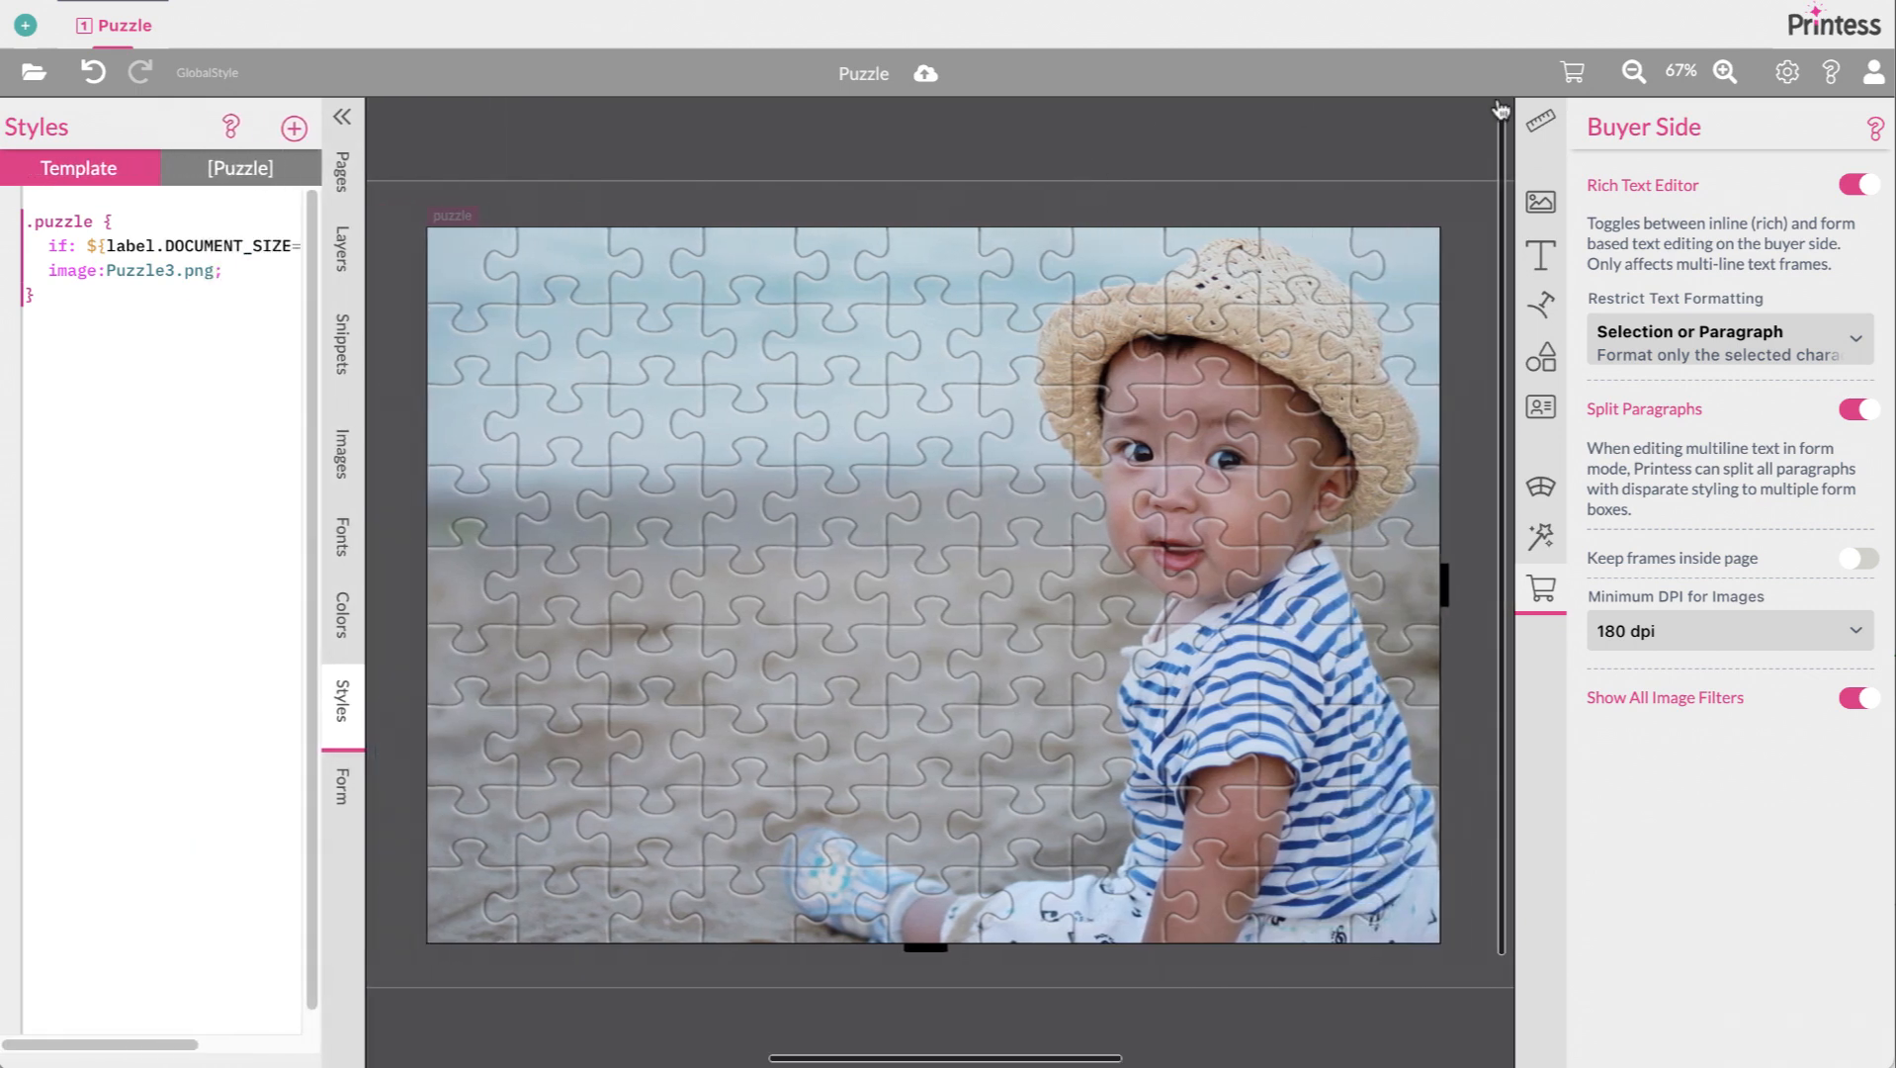
Look through the Add Text designs offered in the buyer view and return to the template editor
{"action": "left_click", "coordinate": [1572, 71]}
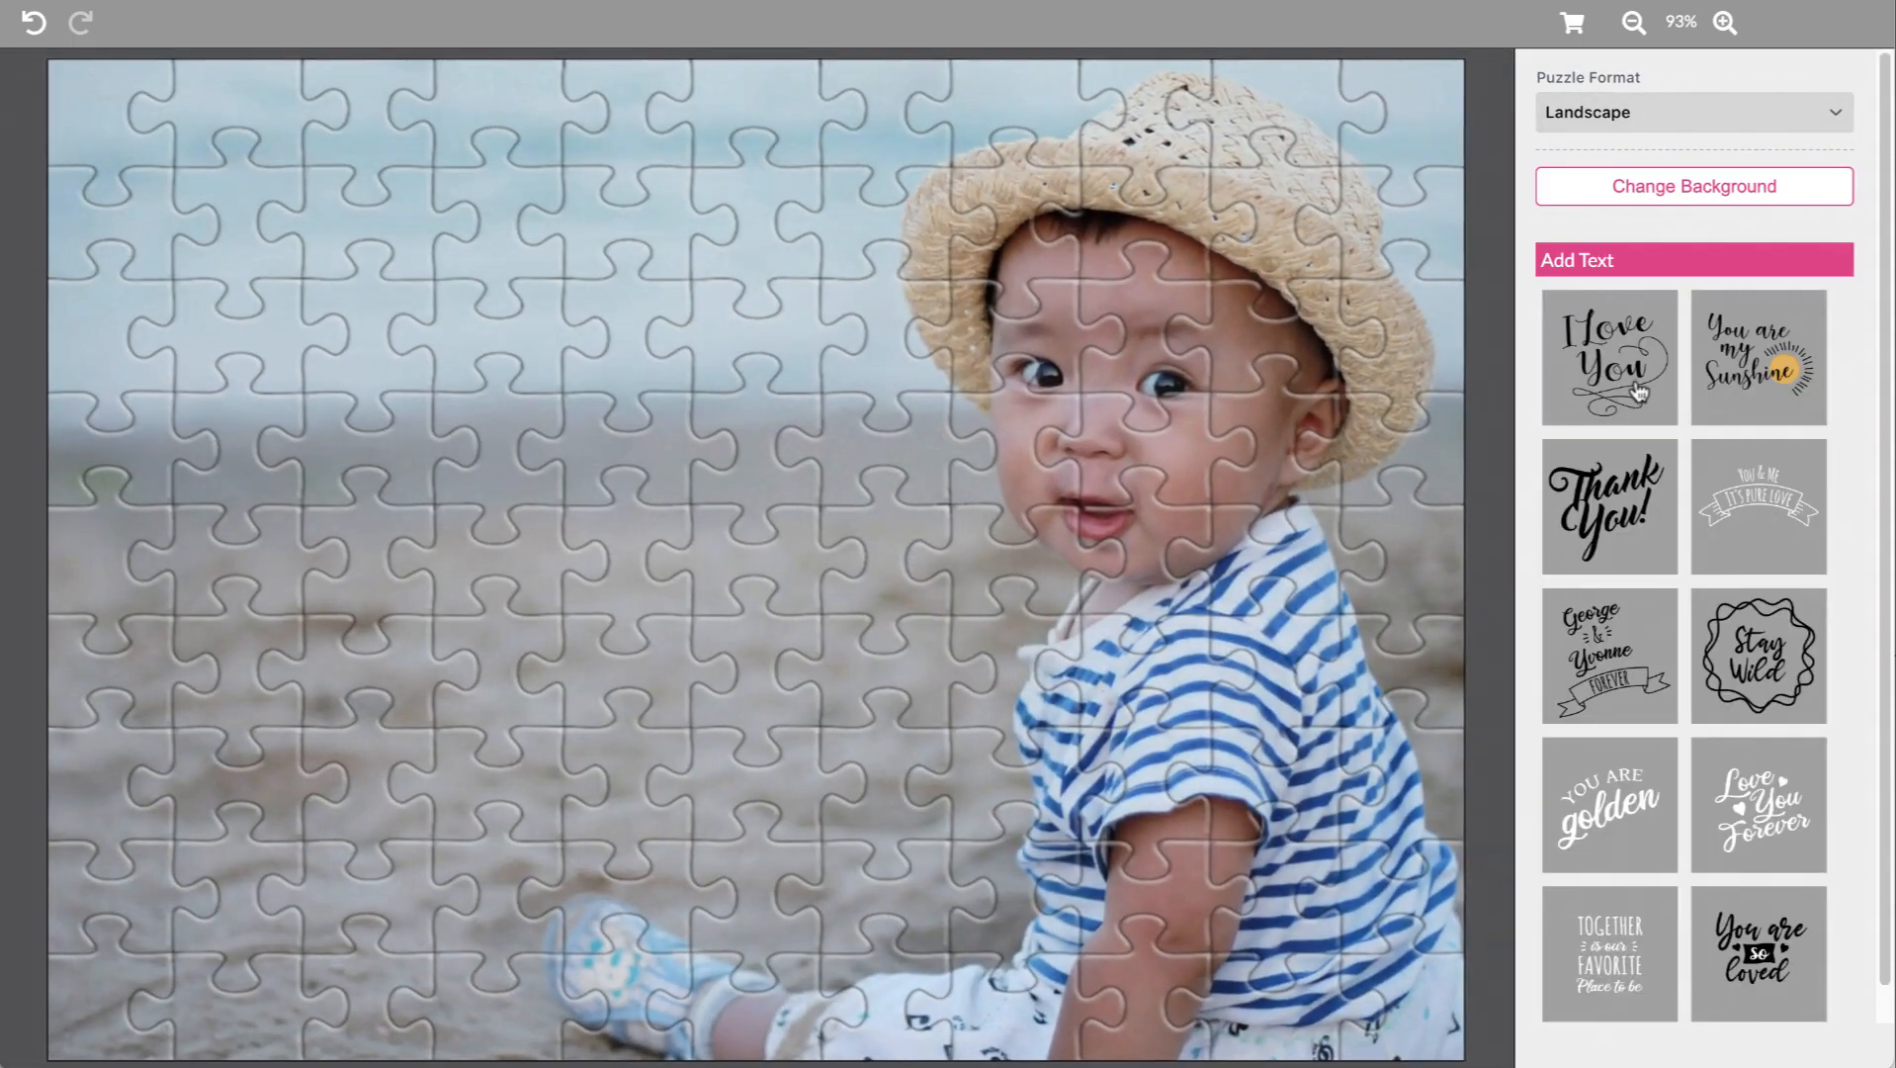
{"action": "scroll", "coordinate": [1638, 392], "scroll_direction": "down", "scroll_amount": 1}
{"action": "scroll", "coordinate": [1639, 392], "scroll_direction": "up", "scroll_amount": 1}
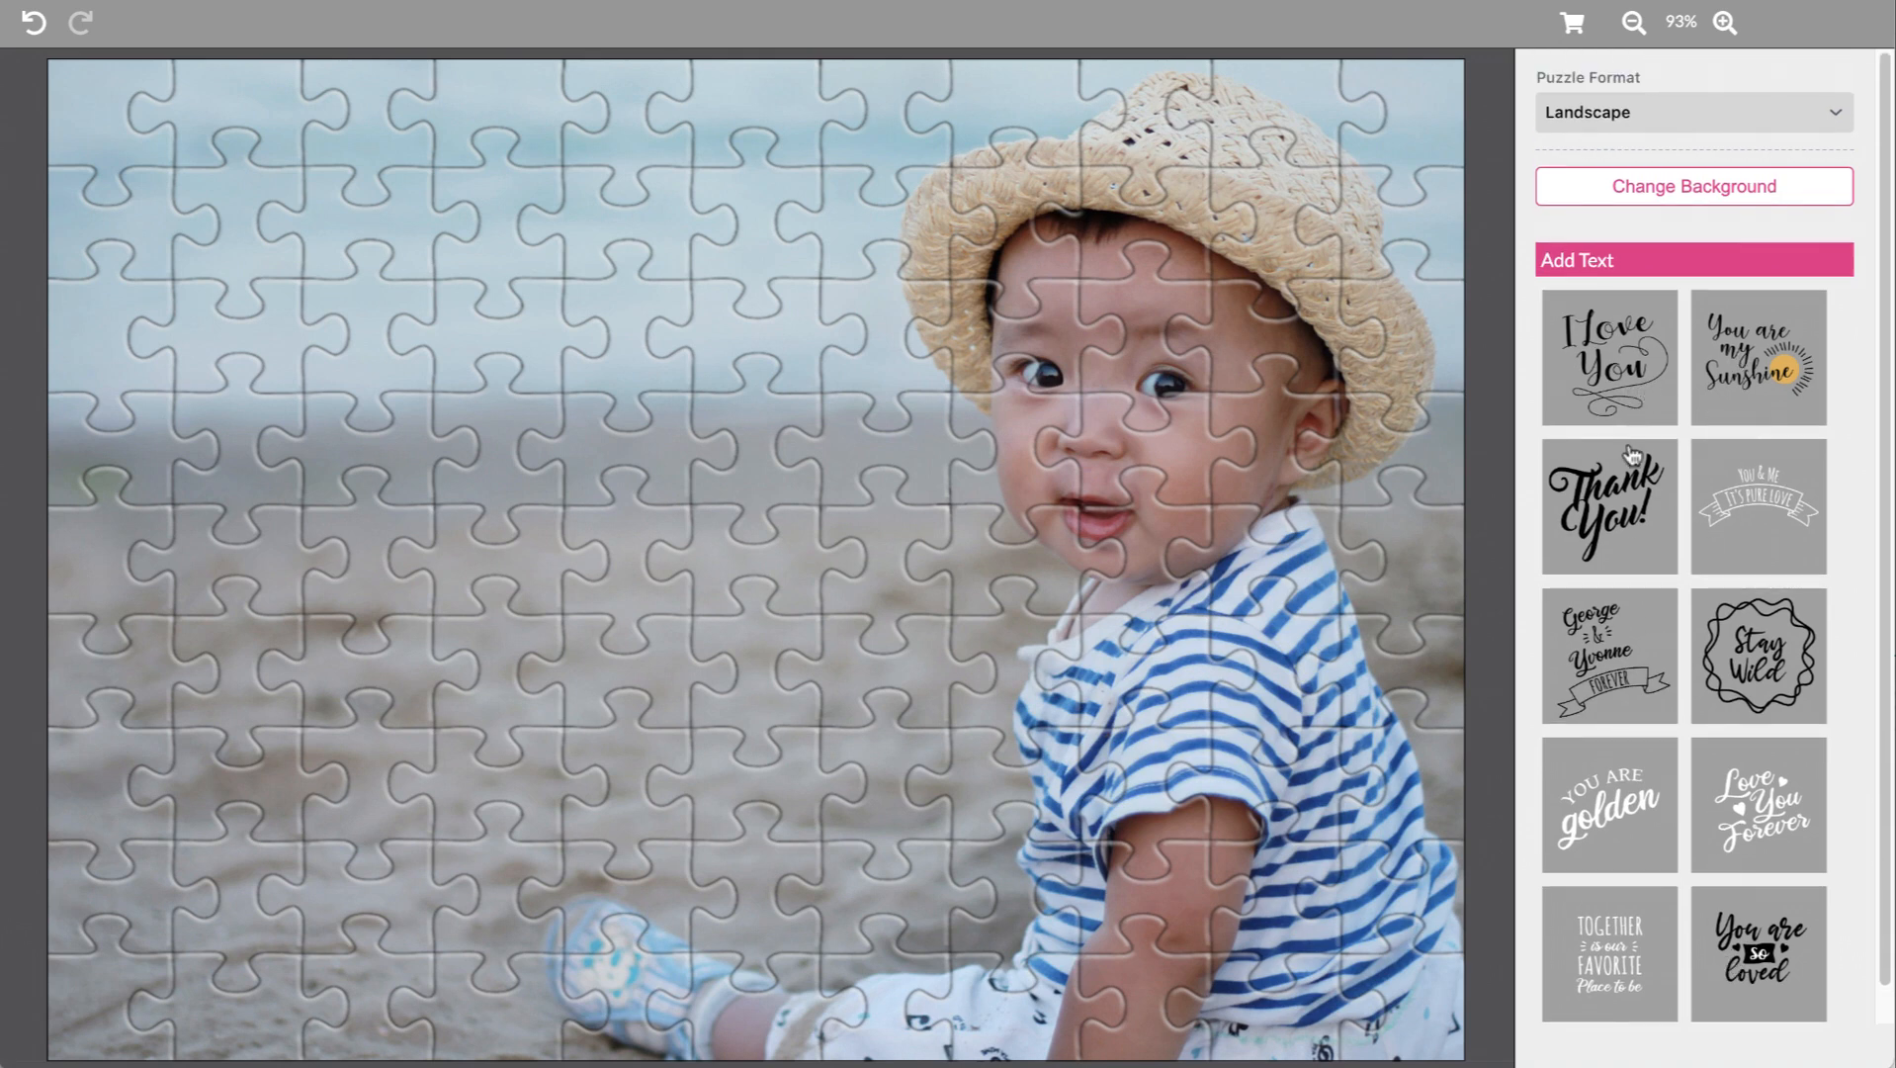
{"action": "left_click", "coordinate": [1572, 26]}
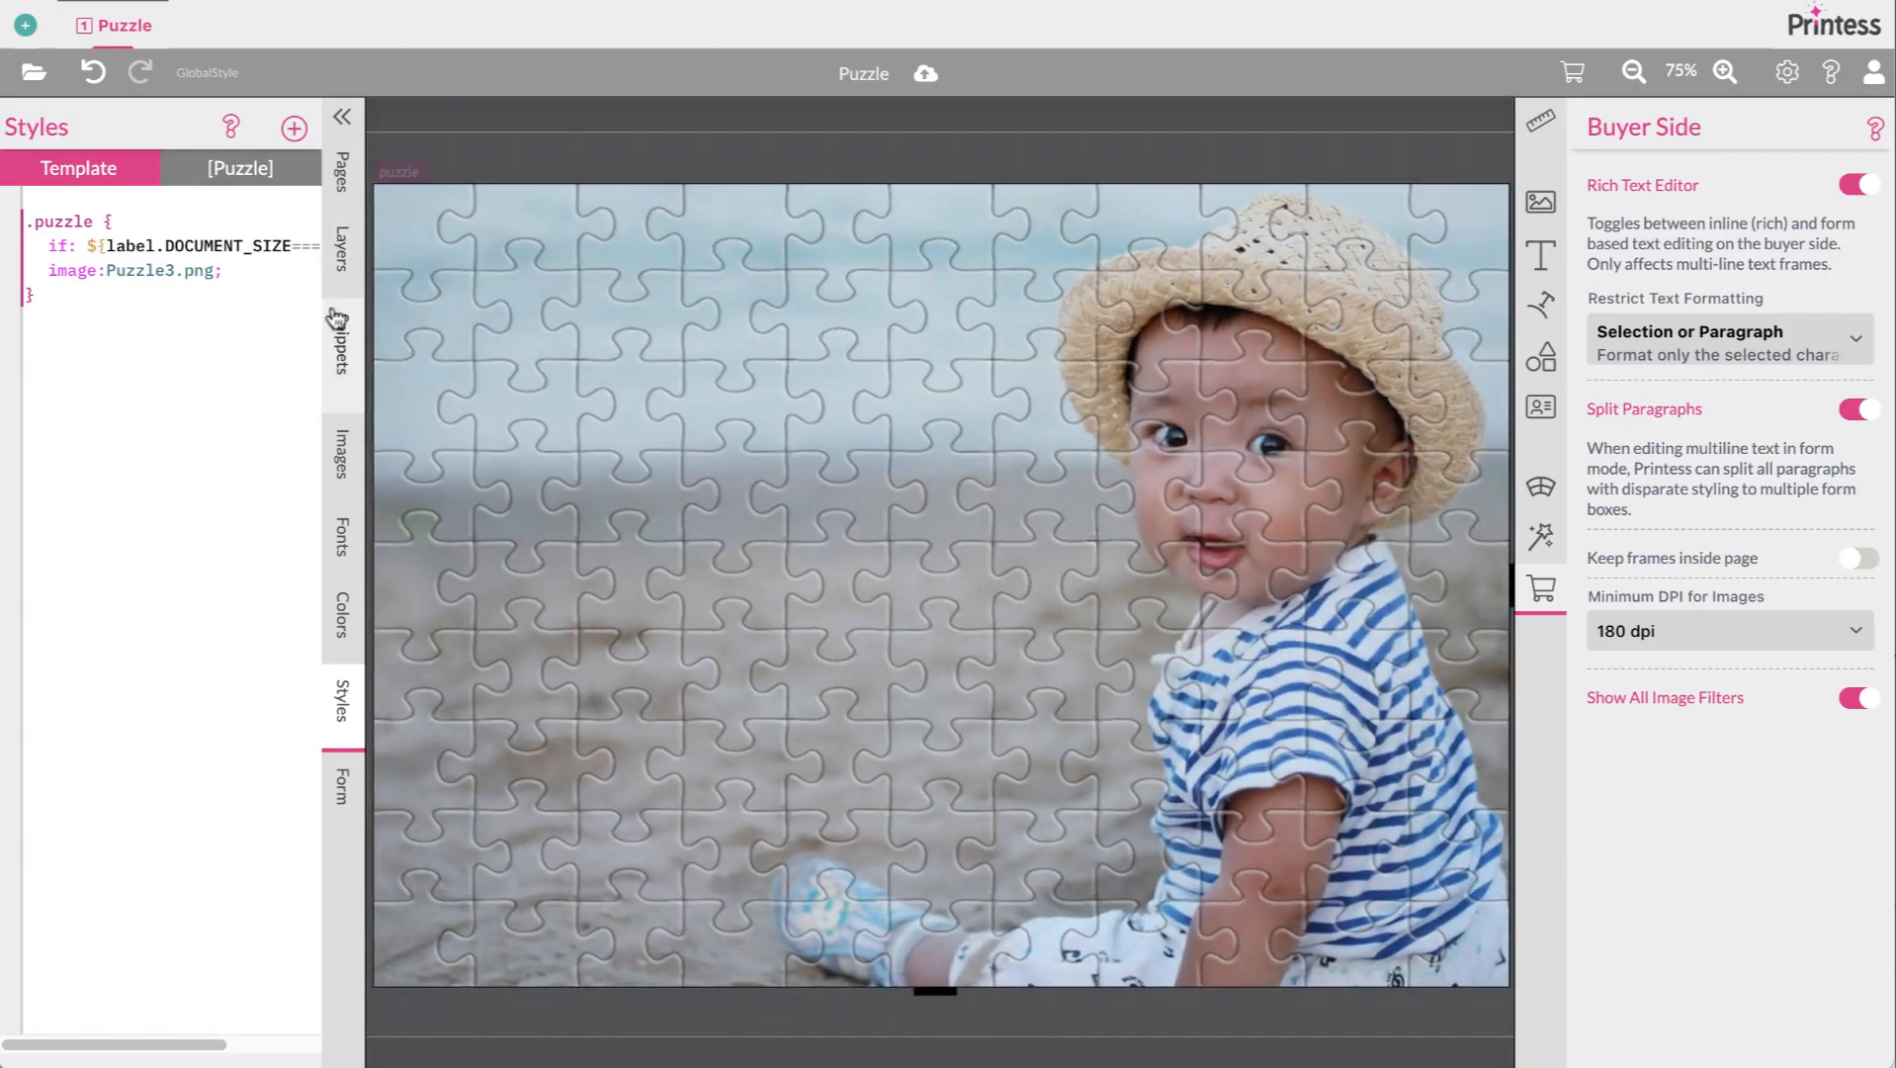
Review the snippet search and the group snippets available to buyers for the puzzle page
{"action": "left_click", "coordinate": [341, 341]}
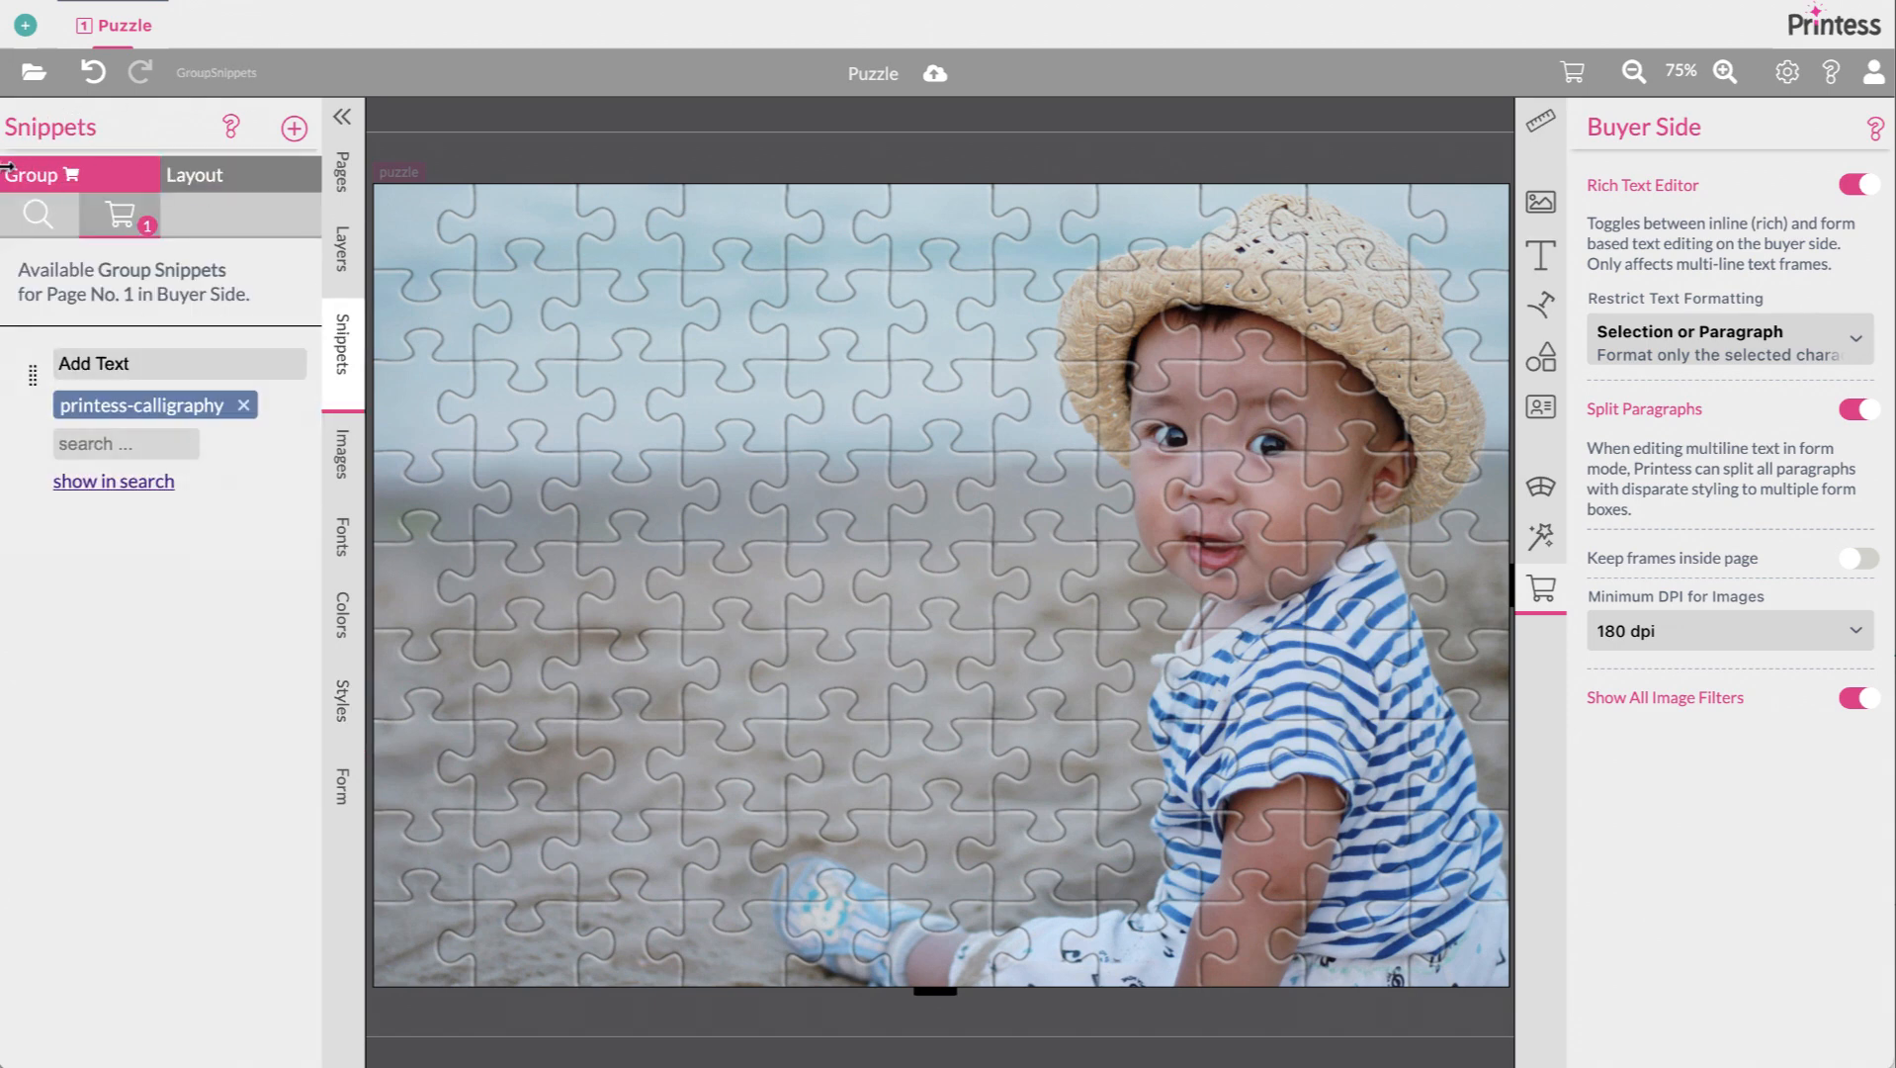
{"action": "left_click", "coordinate": [57, 225]}
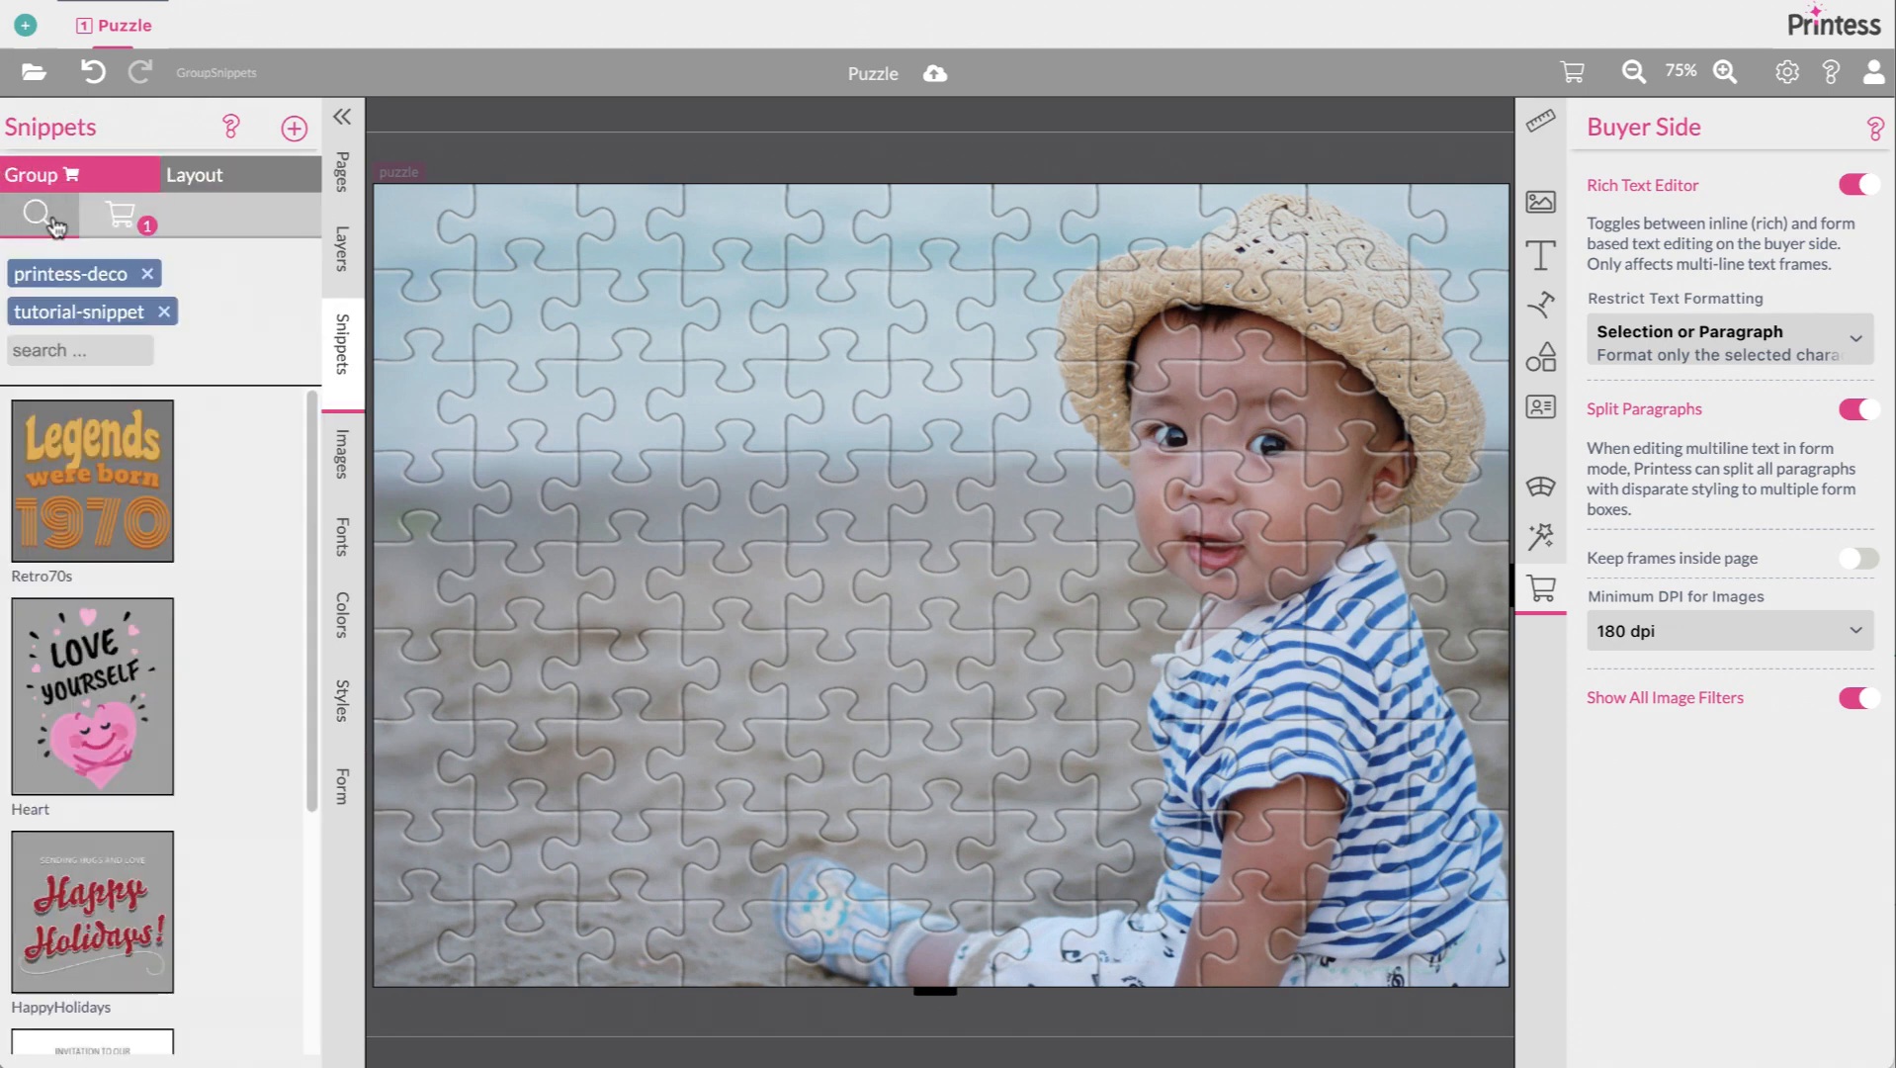
{"action": "left_click", "coordinate": [124, 221]}
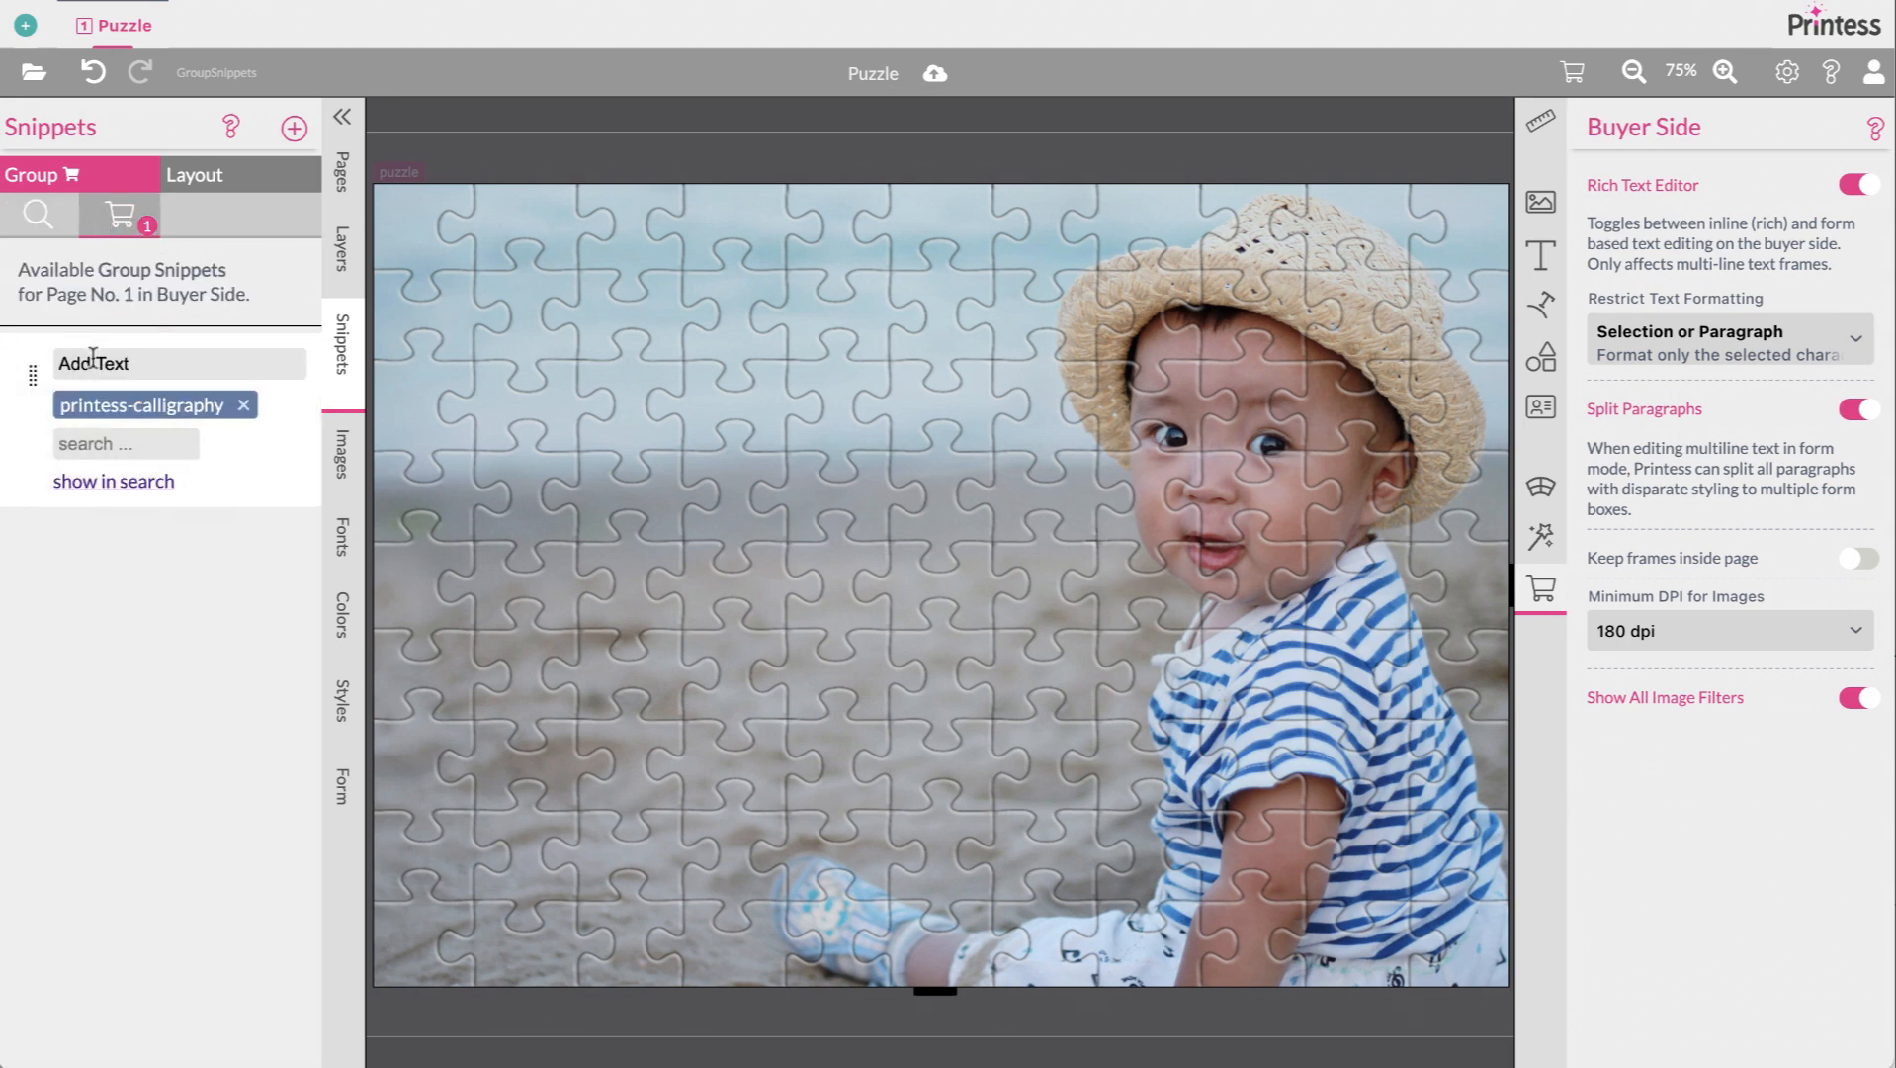
Add a buyer-side snippet group named "Add Graphic" with the printess-font tag
{"action": "left_click", "coordinate": [294, 129]}
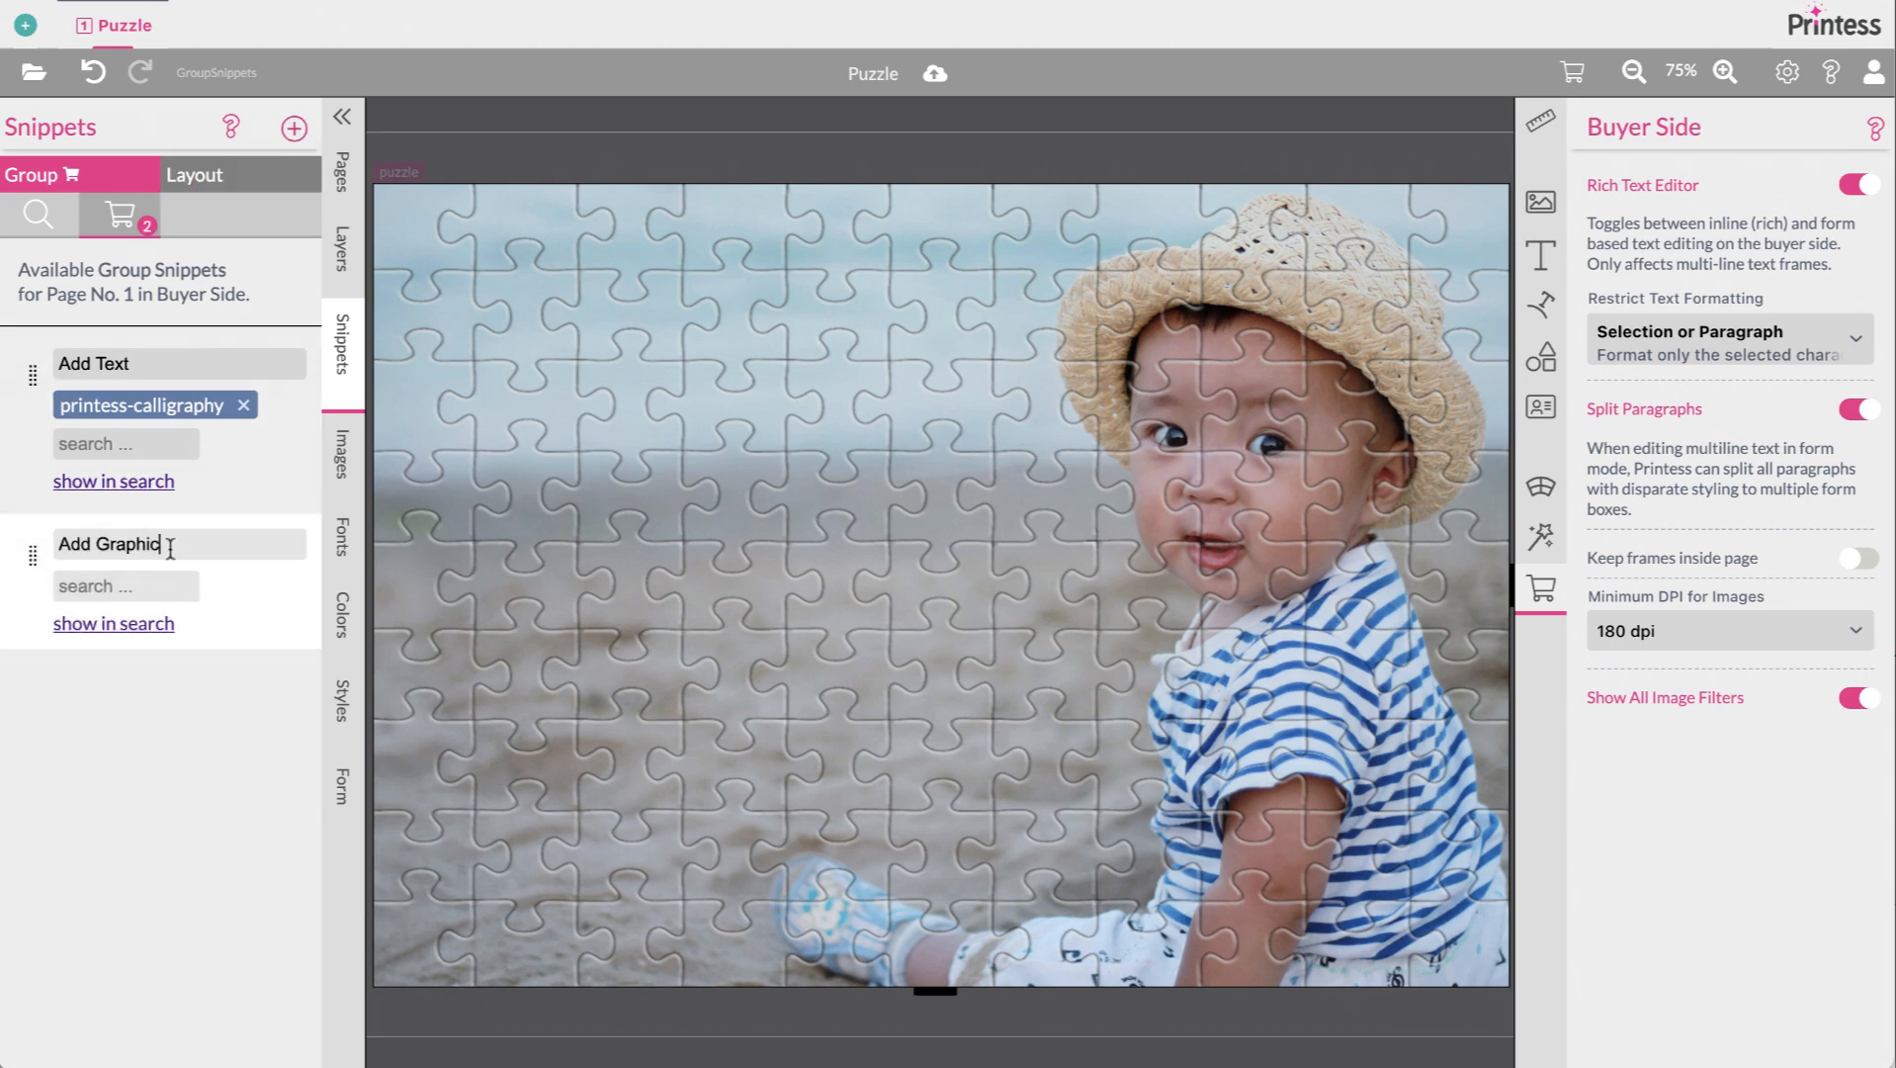
{"action": "left_click", "coordinate": [174, 585]}
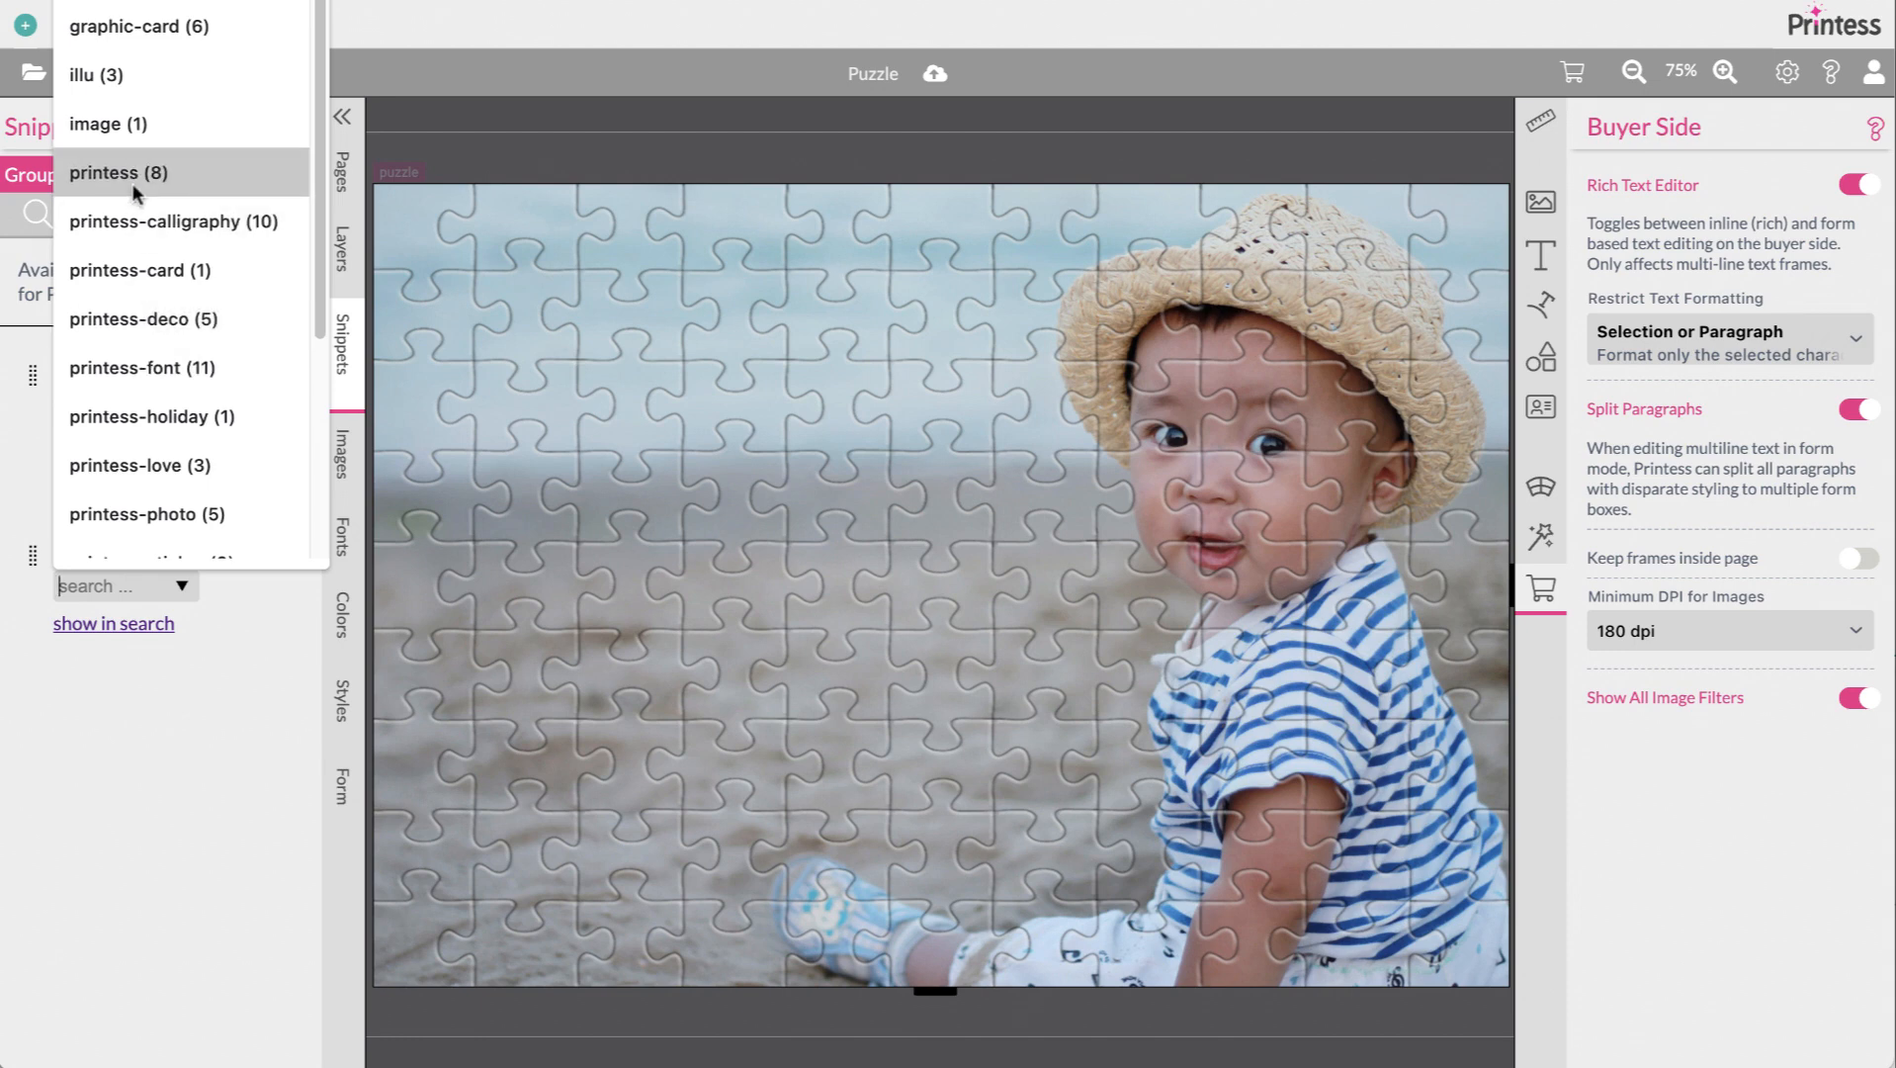
{"action": "left_click", "coordinate": [137, 367]}
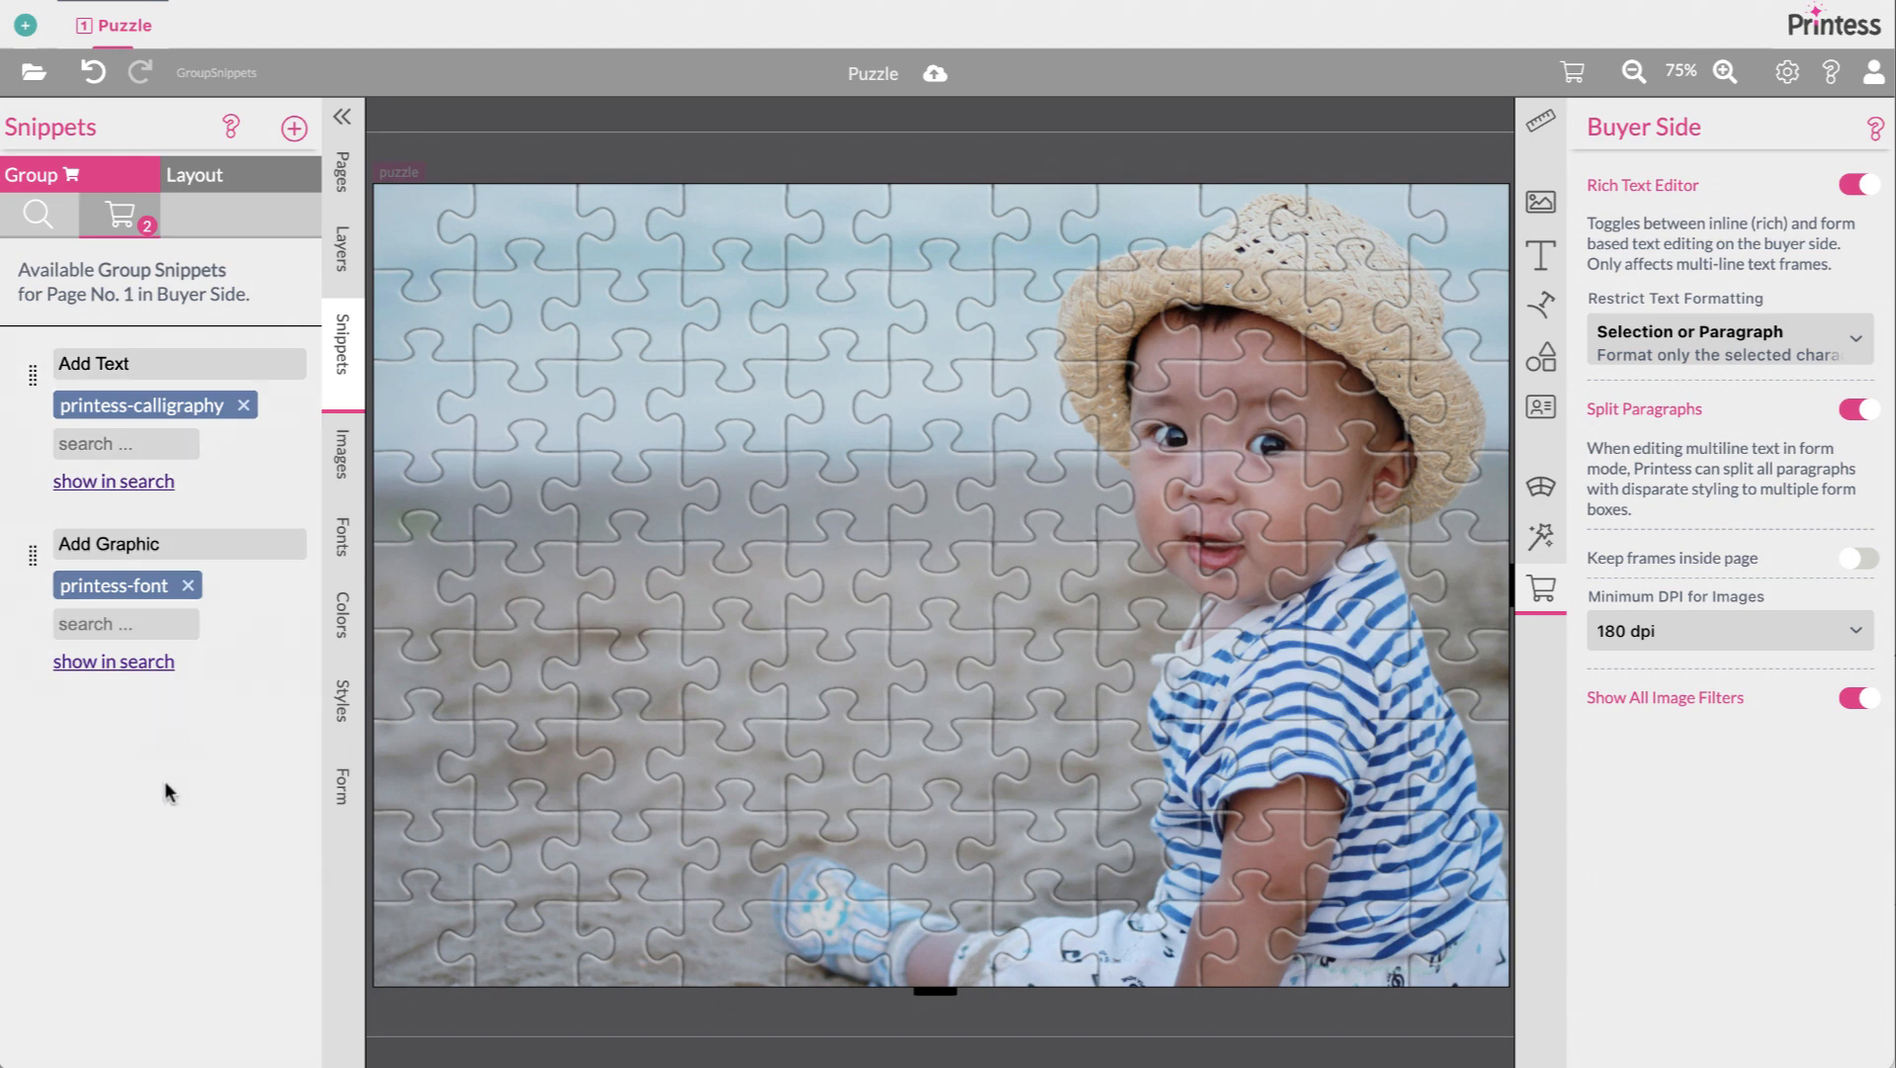
Preview the snippets tagged printess-font, then browse the other tags available for the Add Graphic group without adding one
{"action": "left_click", "coordinate": [119, 664]}
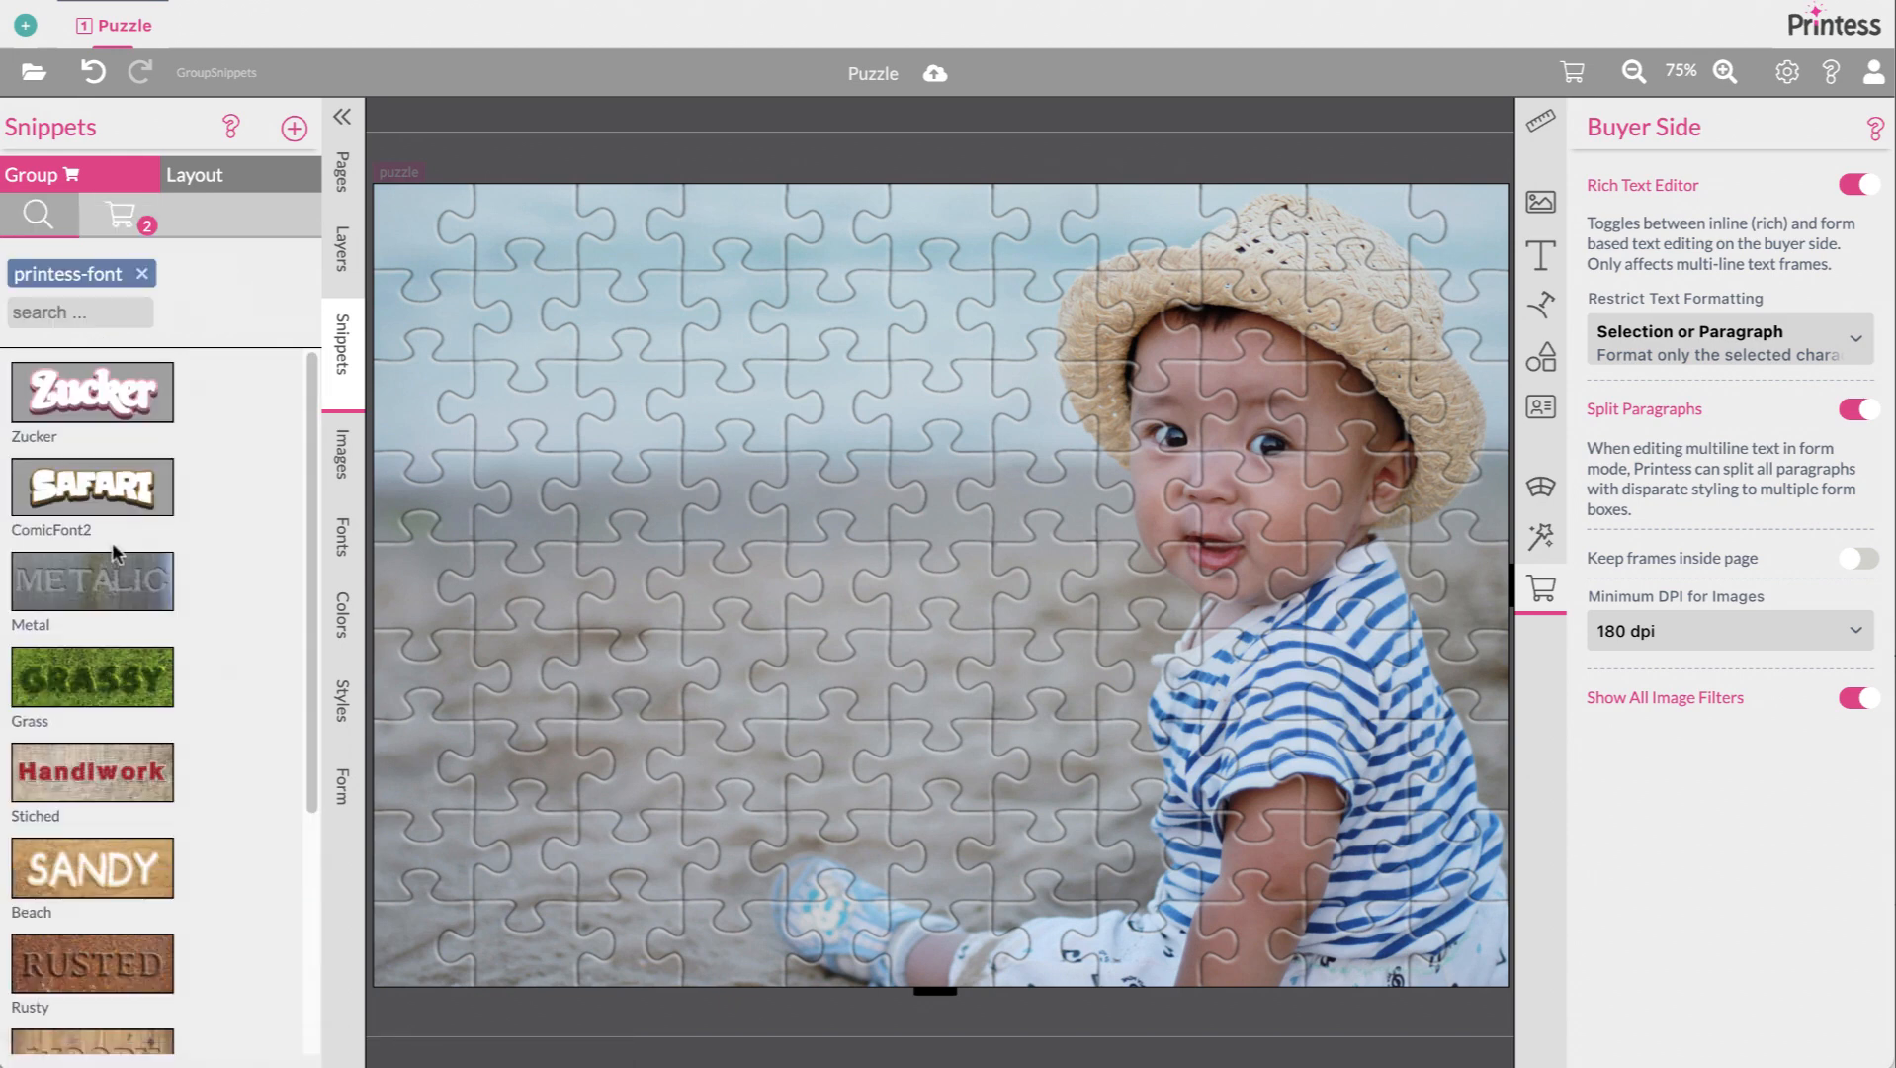
{"action": "scroll", "coordinate": [117, 553], "scroll_direction": "down", "scroll_amount": 3}
{"action": "scroll", "coordinate": [116, 553], "scroll_direction": "up", "scroll_amount": 3}
{"action": "left_click", "coordinate": [118, 227]}
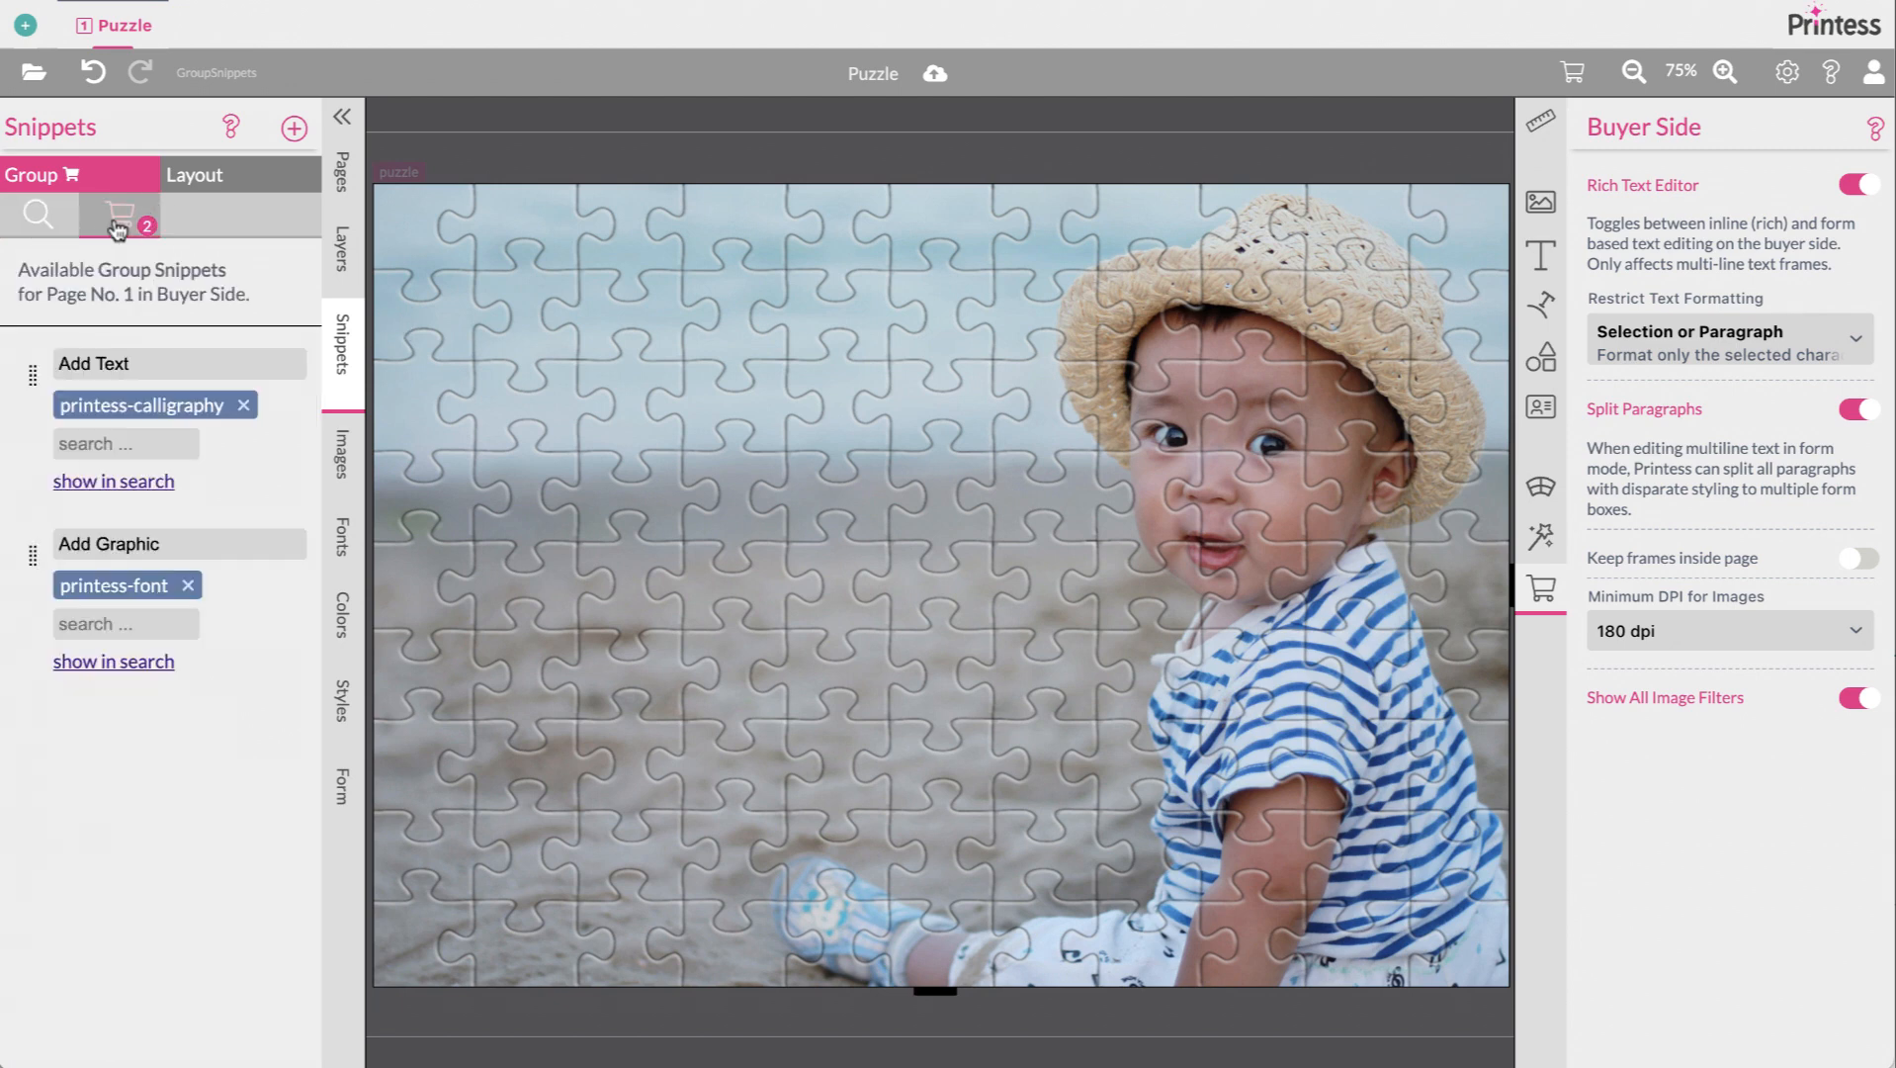
{"action": "left_click", "coordinate": [177, 624]}
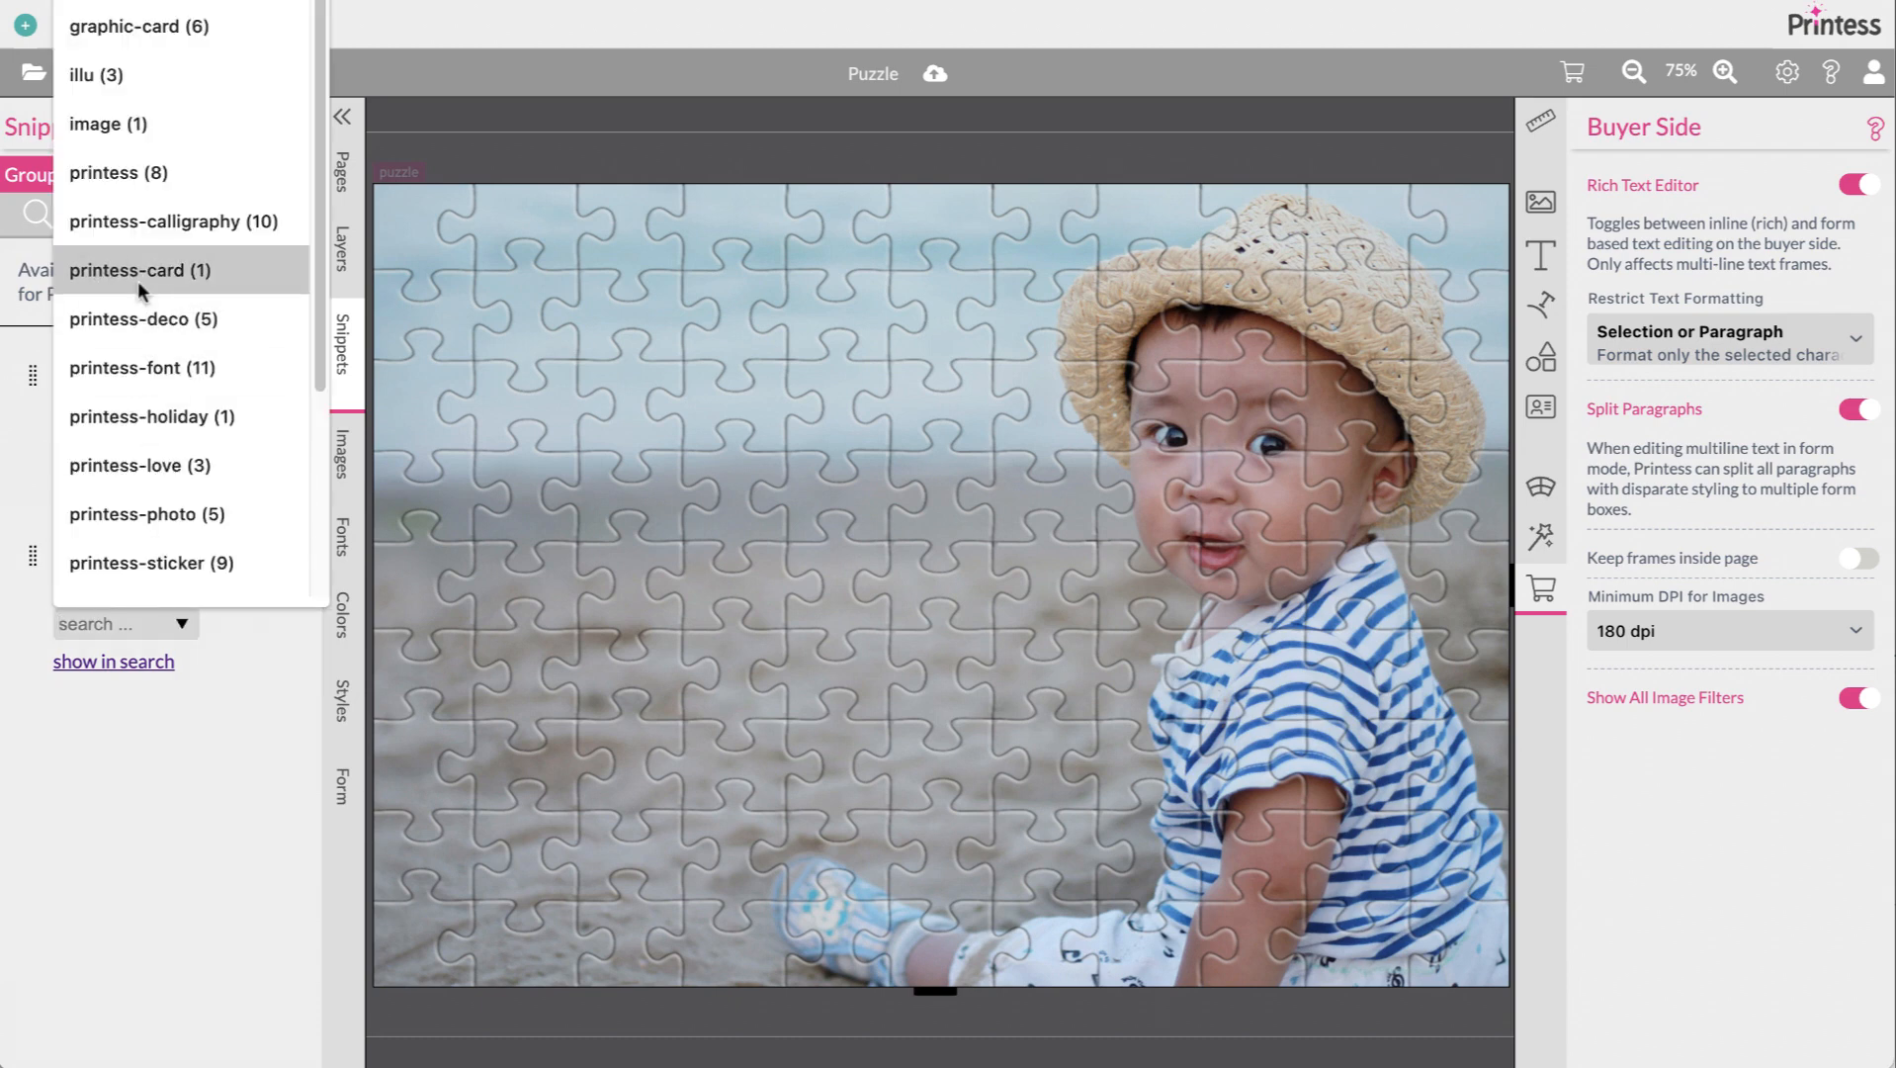
{"action": "left_click", "coordinate": [214, 859]}
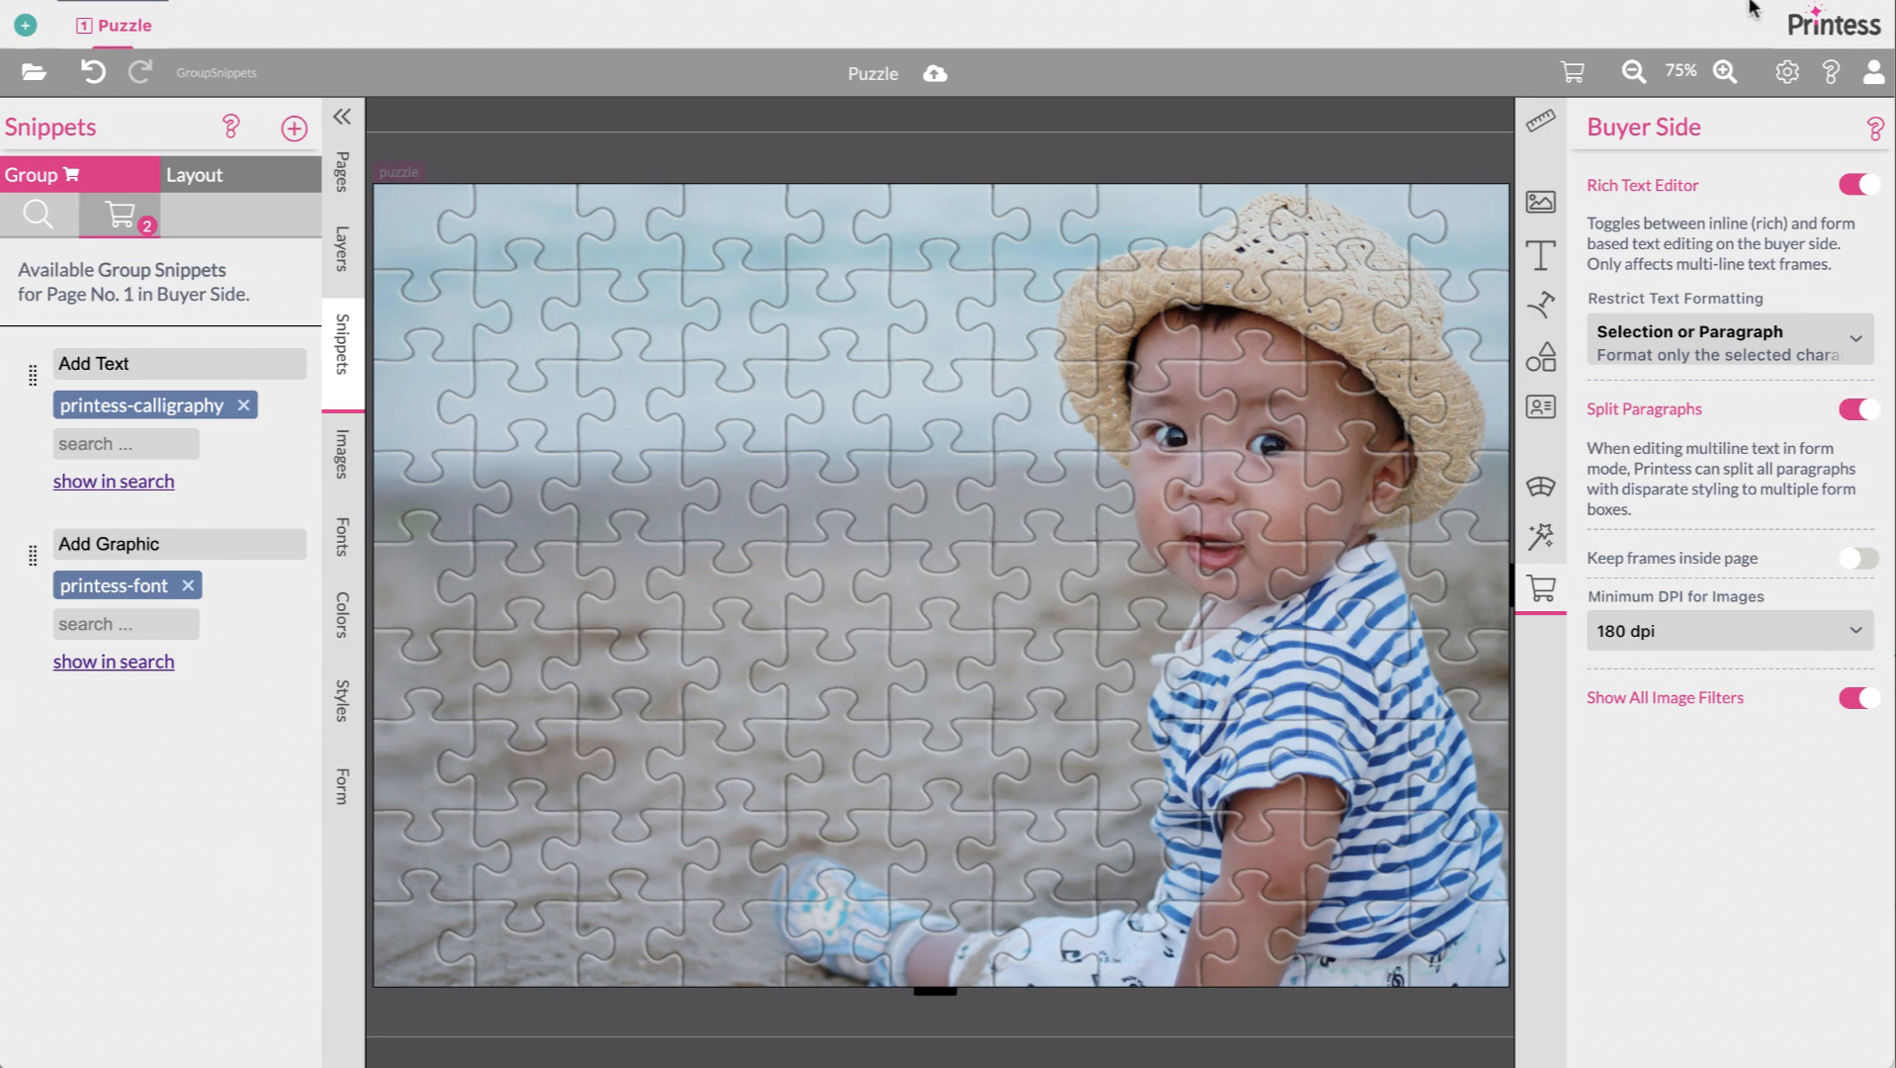
Review the Search in Global Snippets option in the editor settings without changing it
{"action": "left_click", "coordinate": [1787, 72]}
{"action": "mouse_move", "coordinate": [1735, 163]}
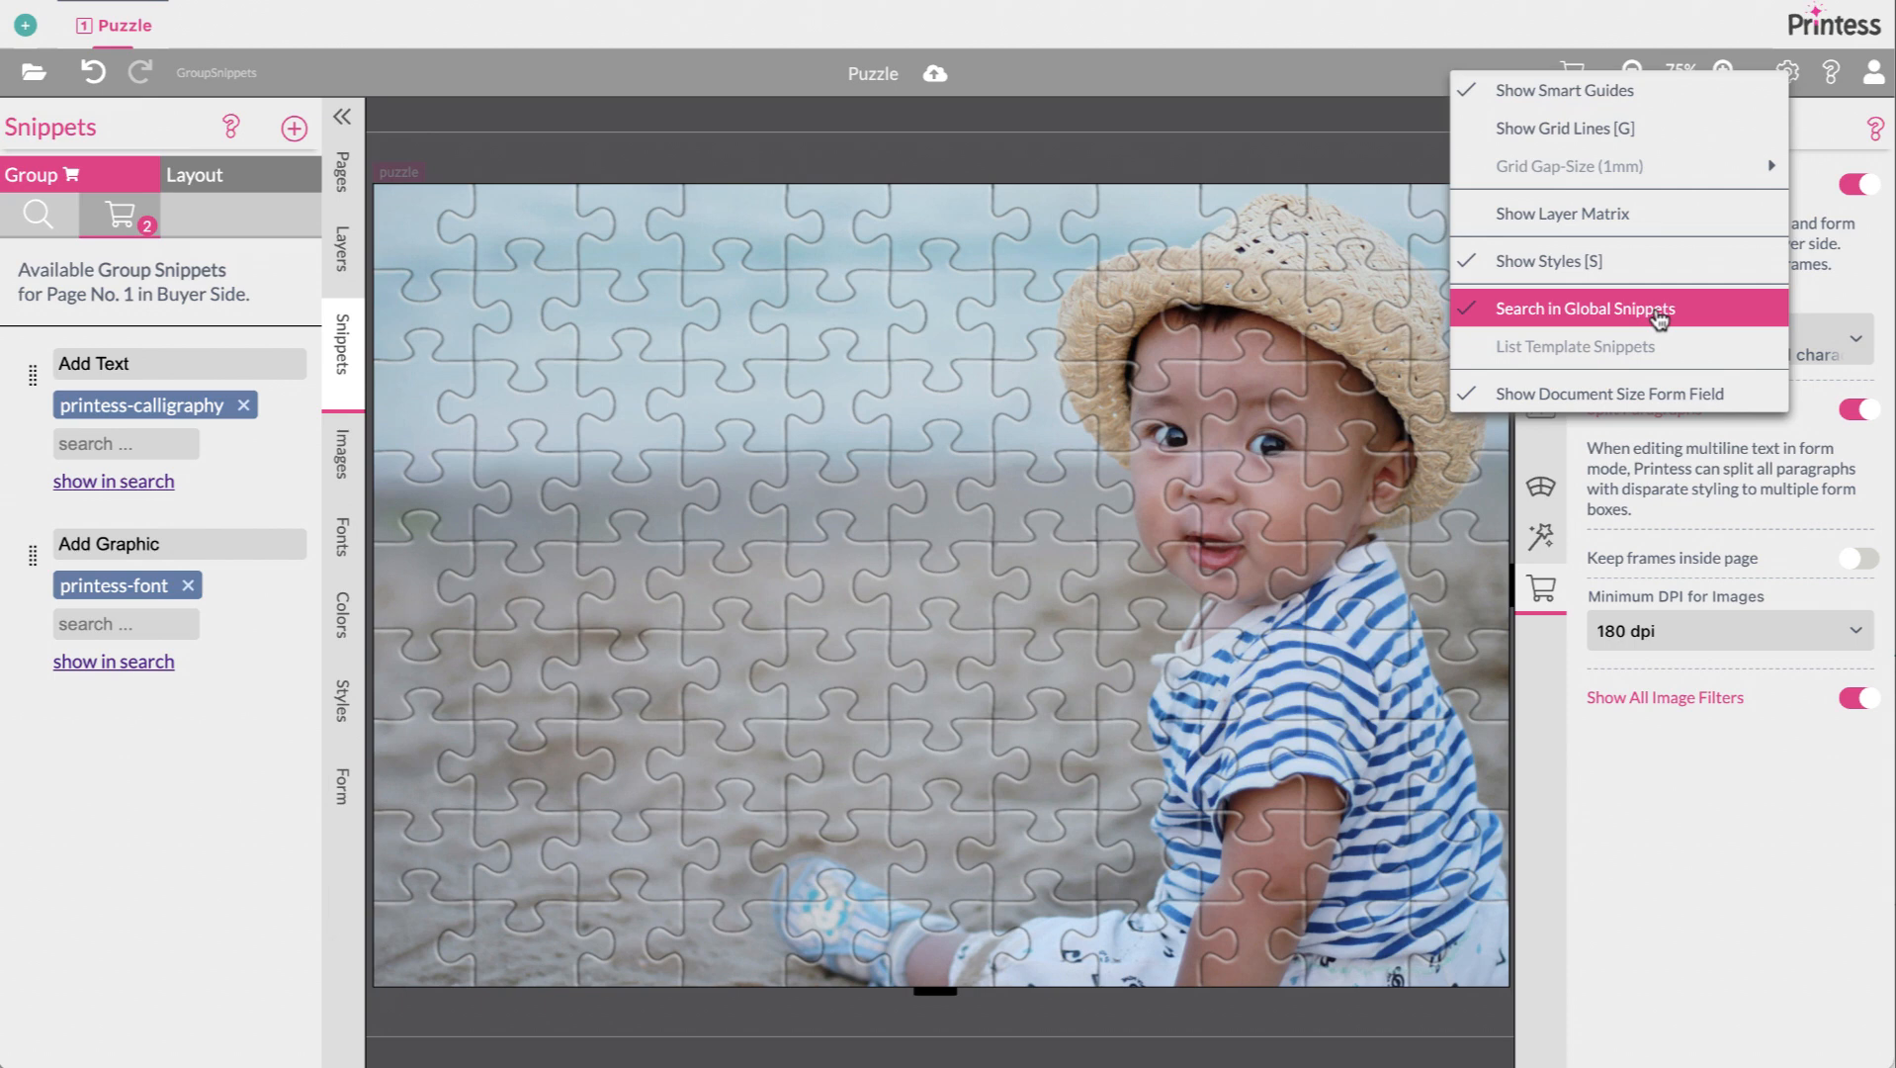
{"action": "left_click", "coordinate": [1254, 134]}
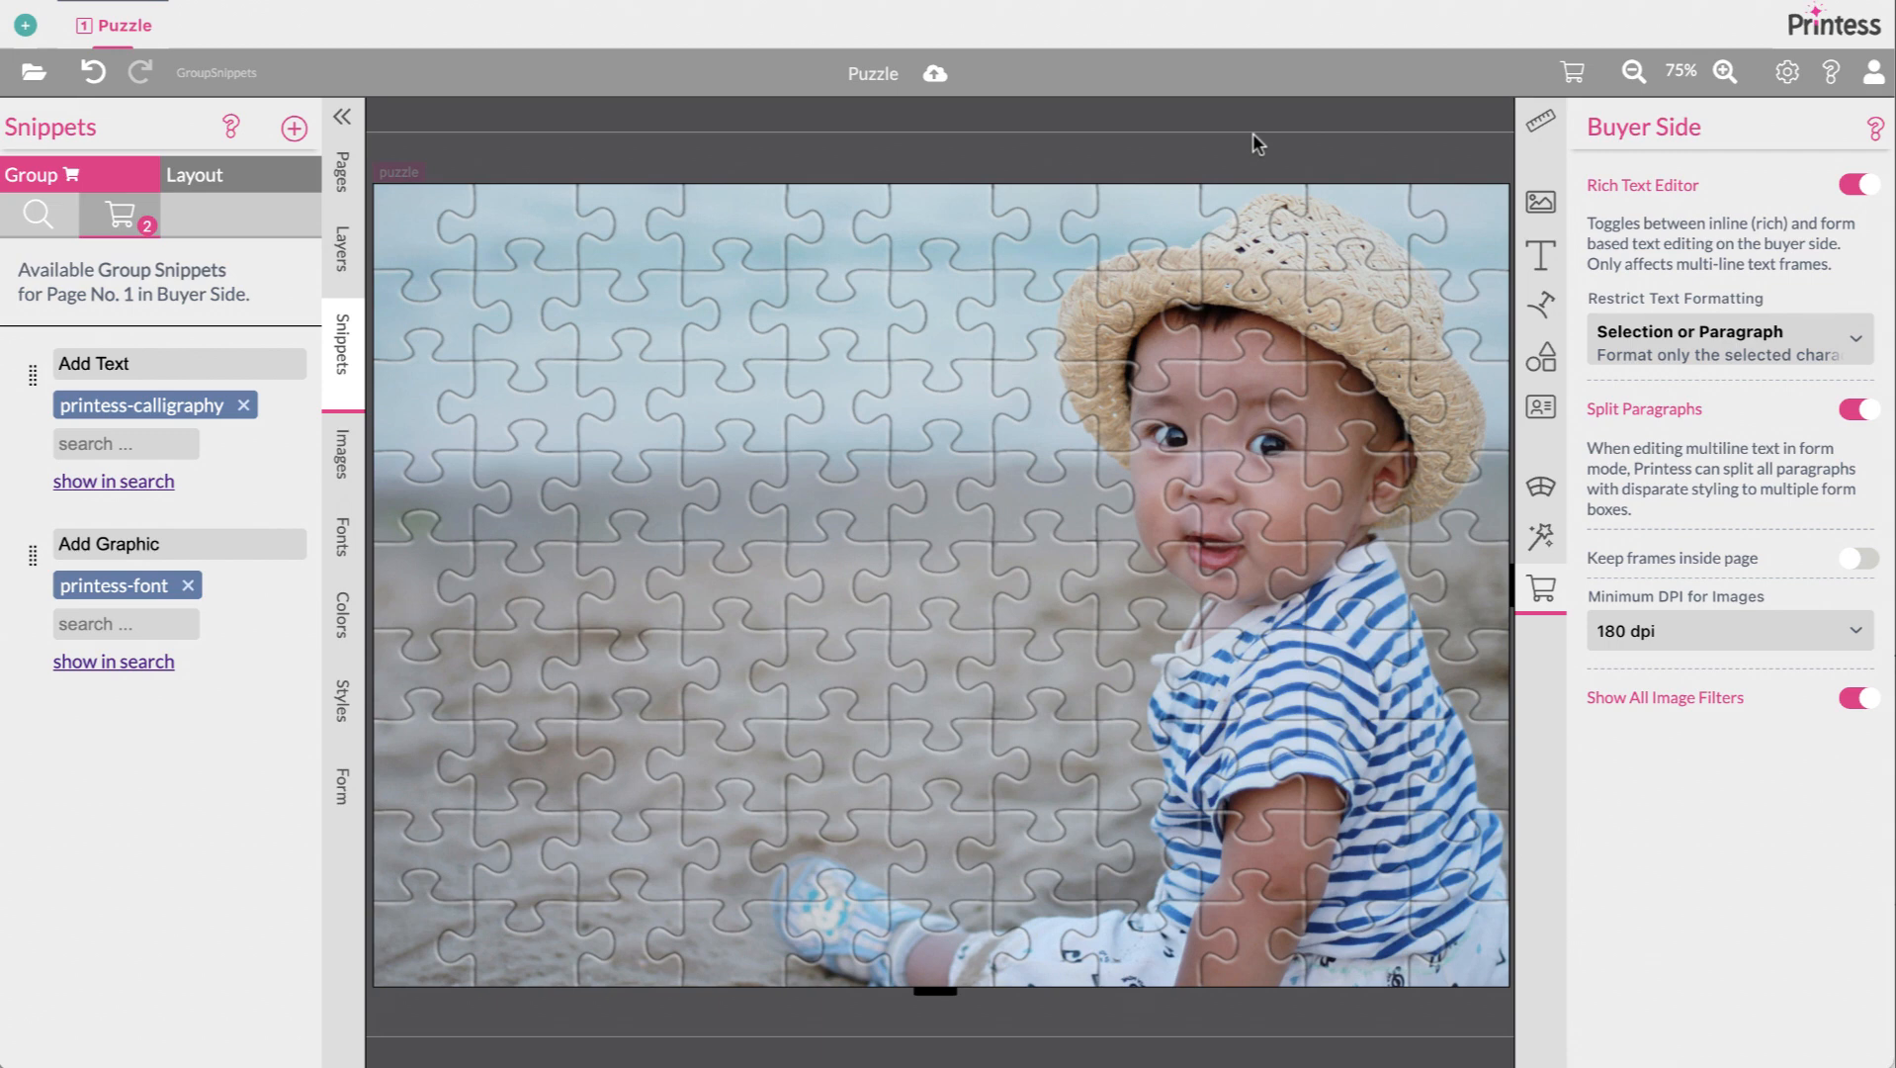
Add the Zucker graphic to the puzzle in the buyer view and replace its text with a first name
{"action": "left_click", "coordinate": [1576, 75]}
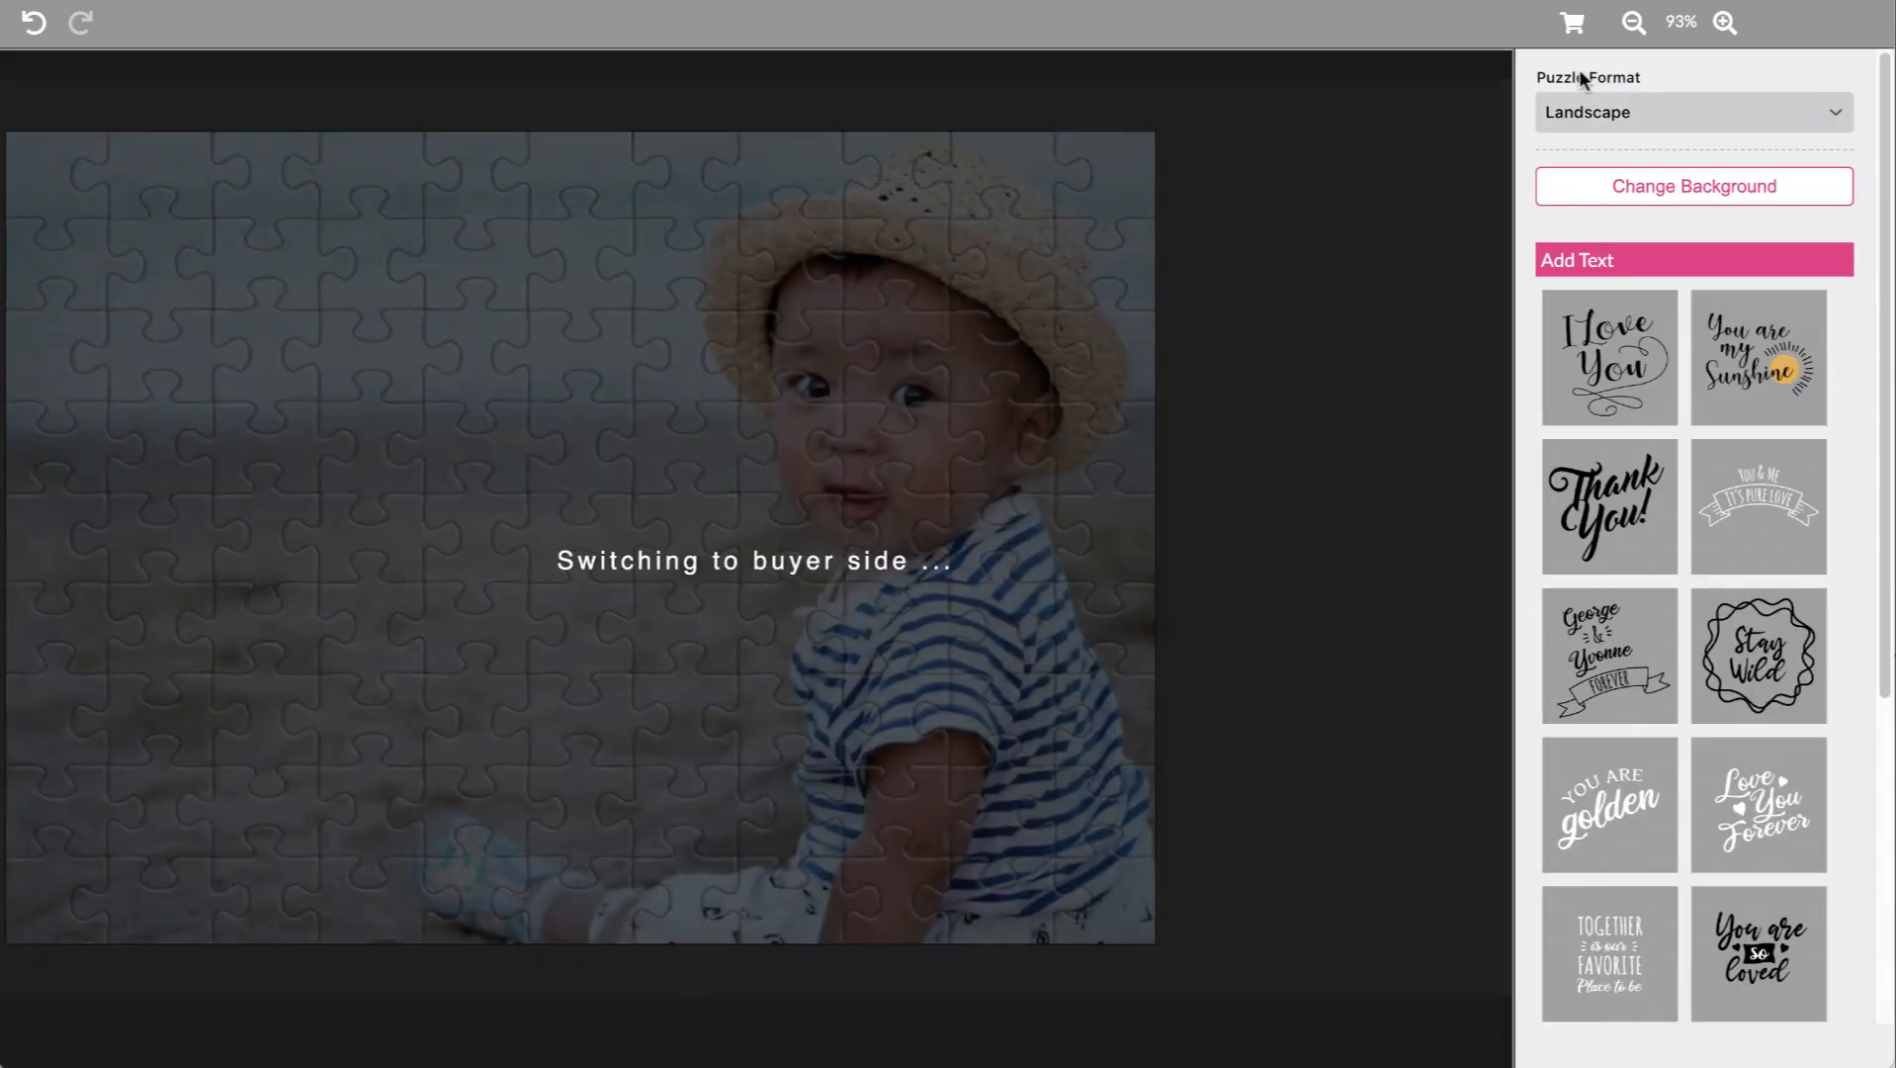
{"action": "scroll", "coordinate": [1616, 411], "scroll_direction": "down", "scroll_amount": 5}
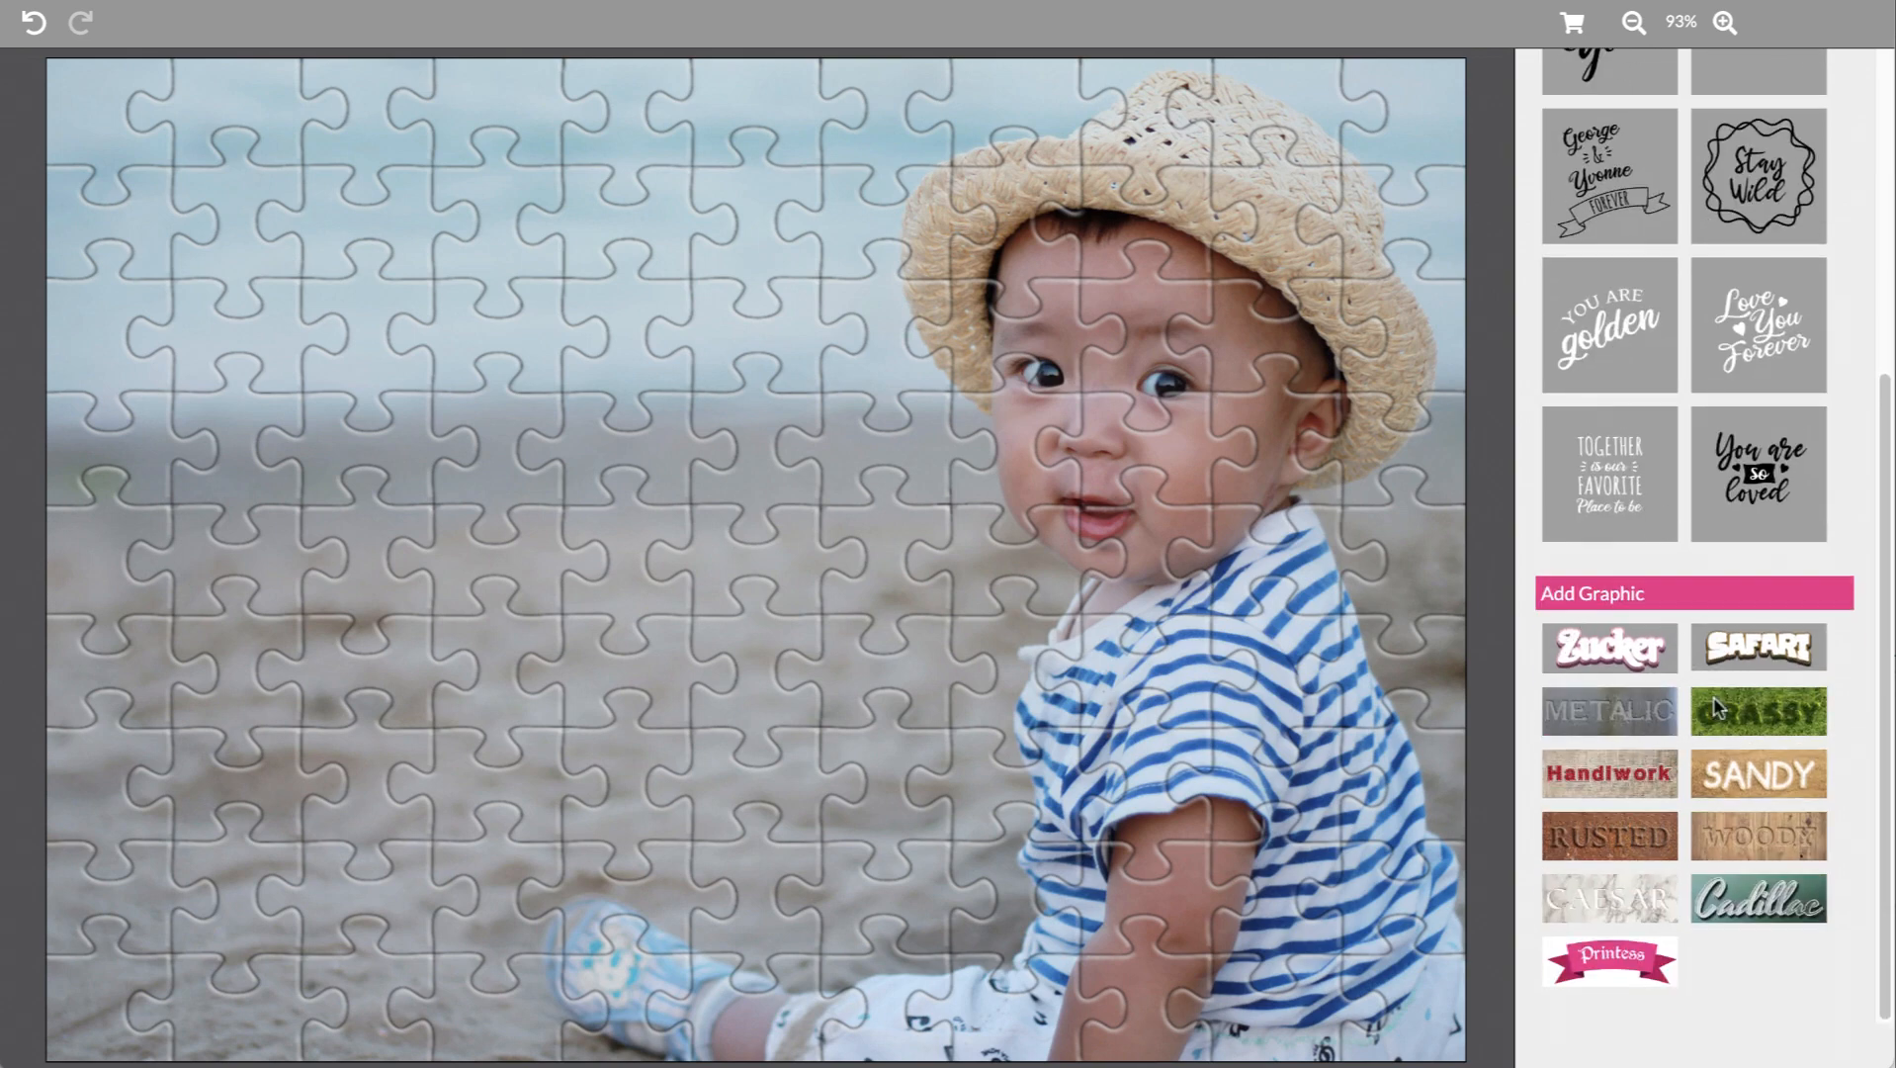
{"action": "left_click", "coordinate": [1608, 657]}
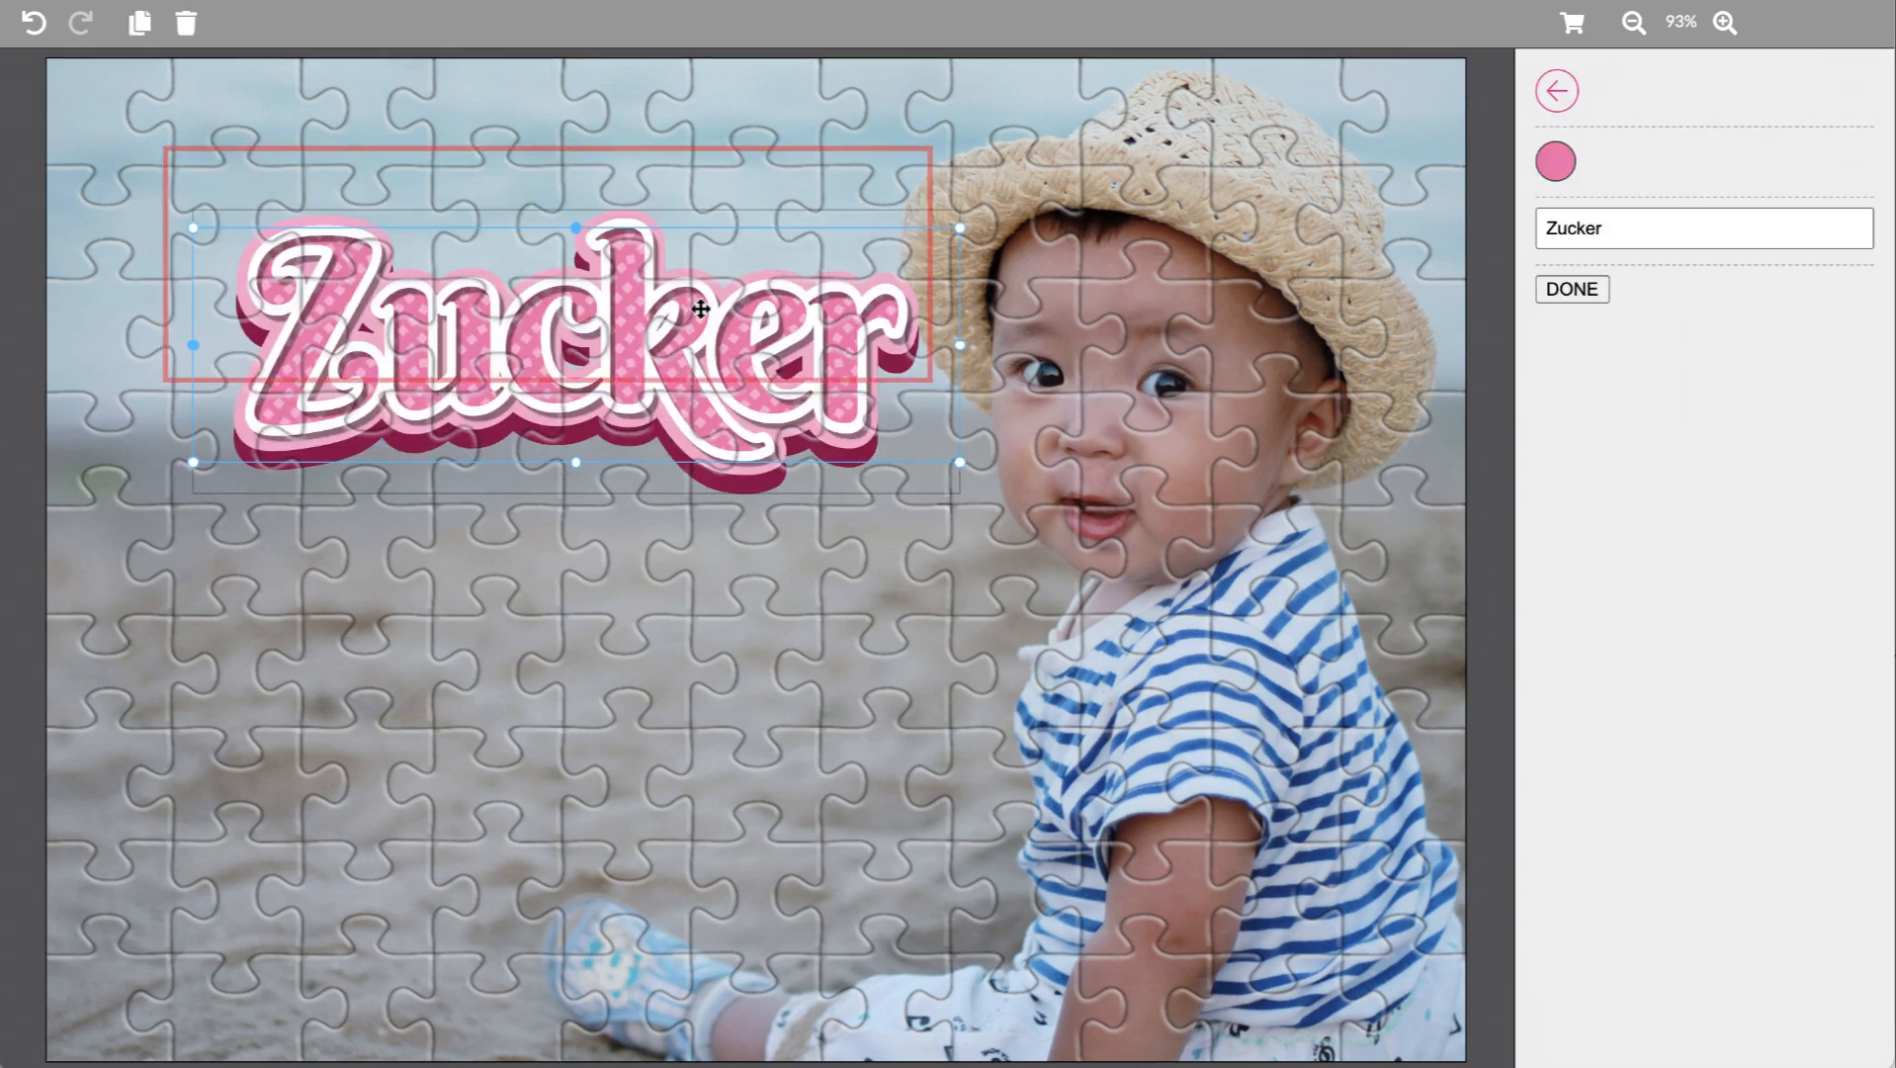
{"action": "left_click", "coordinate": [1597, 229]}
{"action": "key", "text": "ctrl+a"}
{"action": "type", "text": "Ch"}
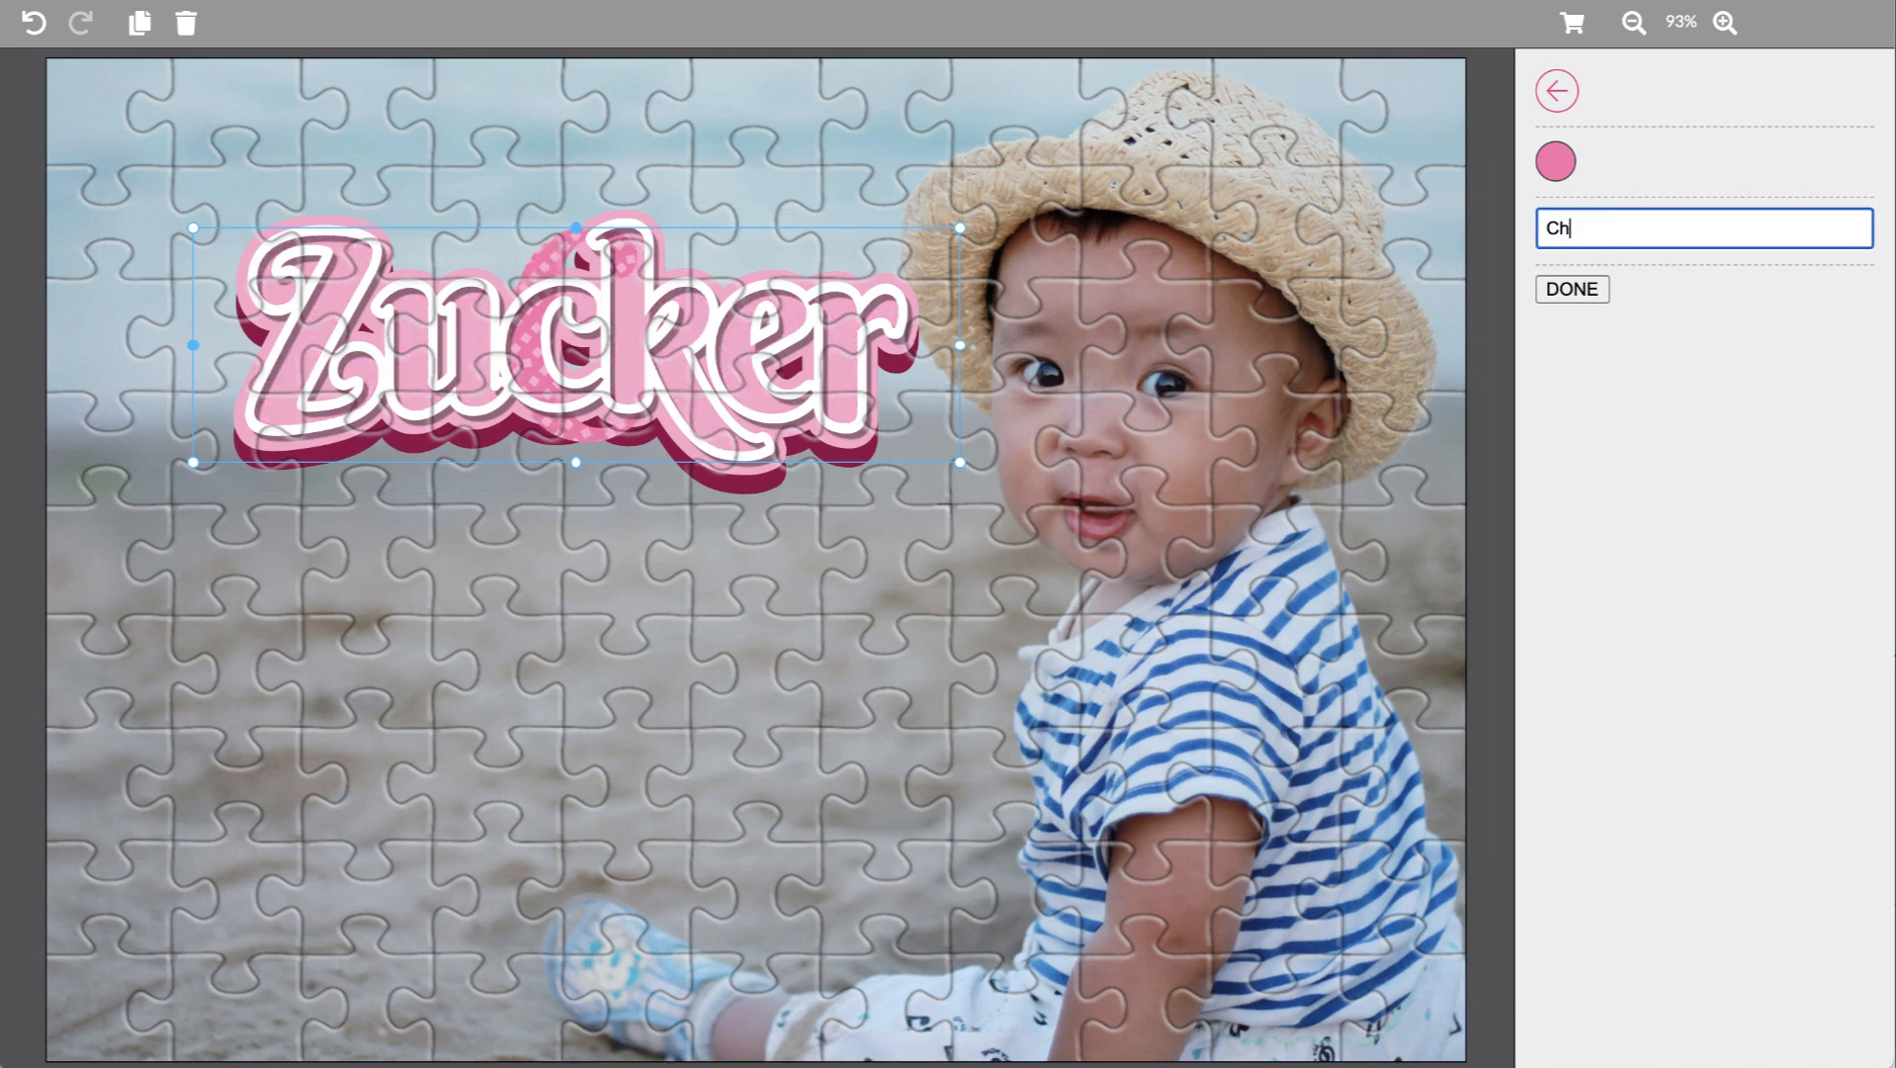
{"action": "type", "text": "ris"}
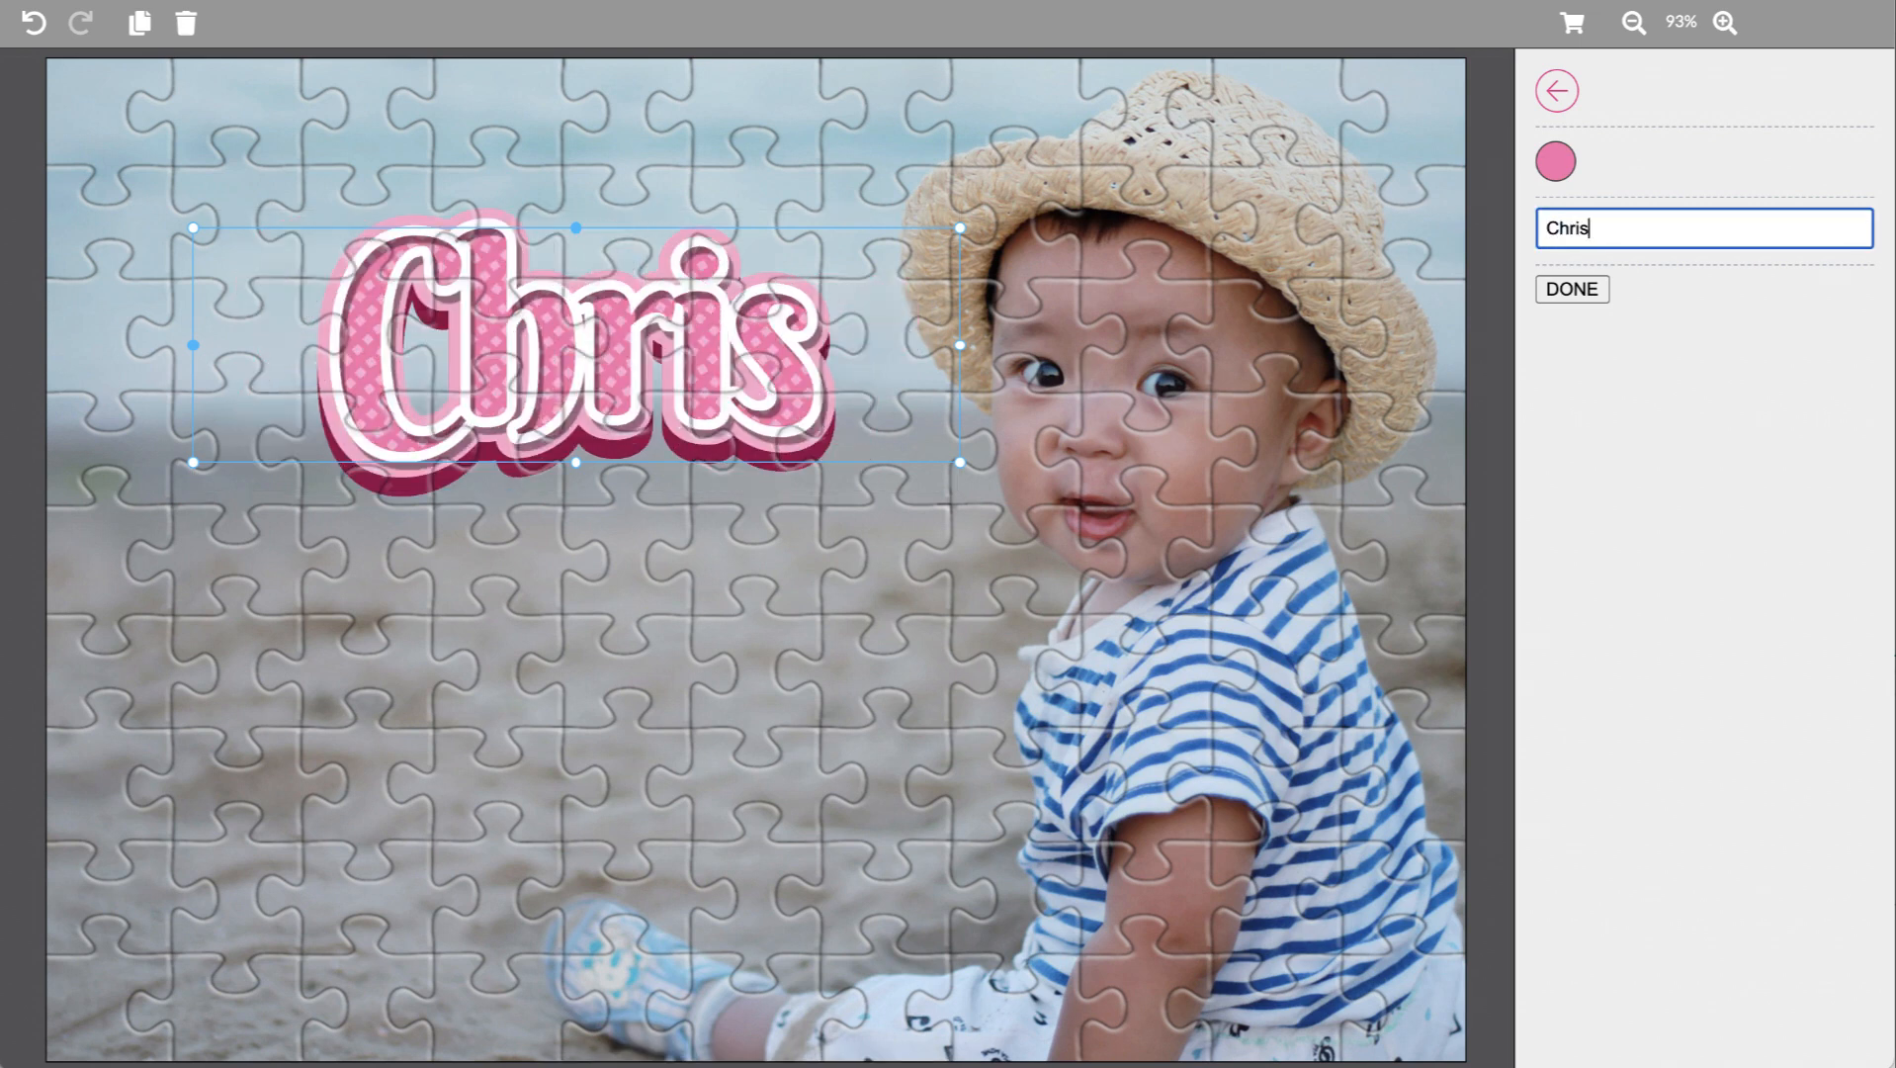
Delete the pink name graphic from the puzzle and return to the template editor
{"action": "left_click", "coordinate": [1559, 86]}
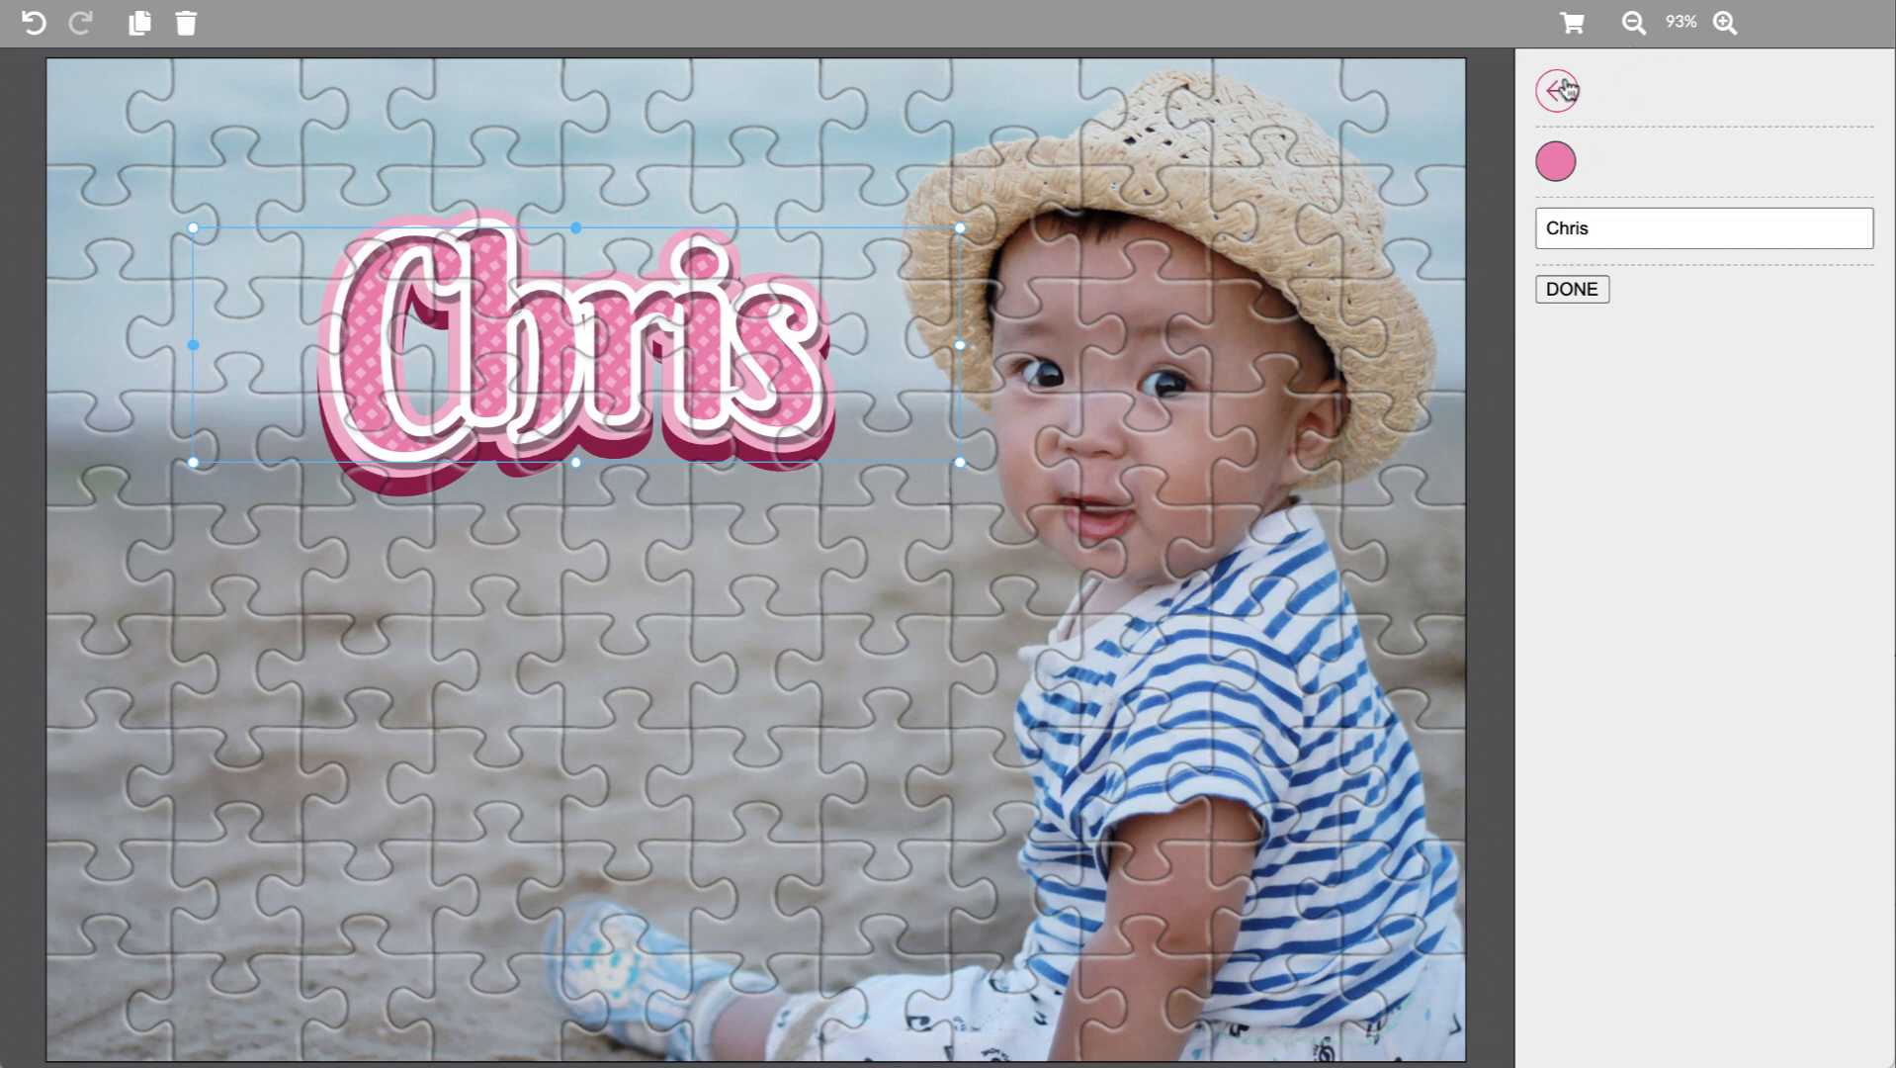
{"action": "scroll", "coordinate": [1534, 460], "scroll_direction": "down", "scroll_amount": 2}
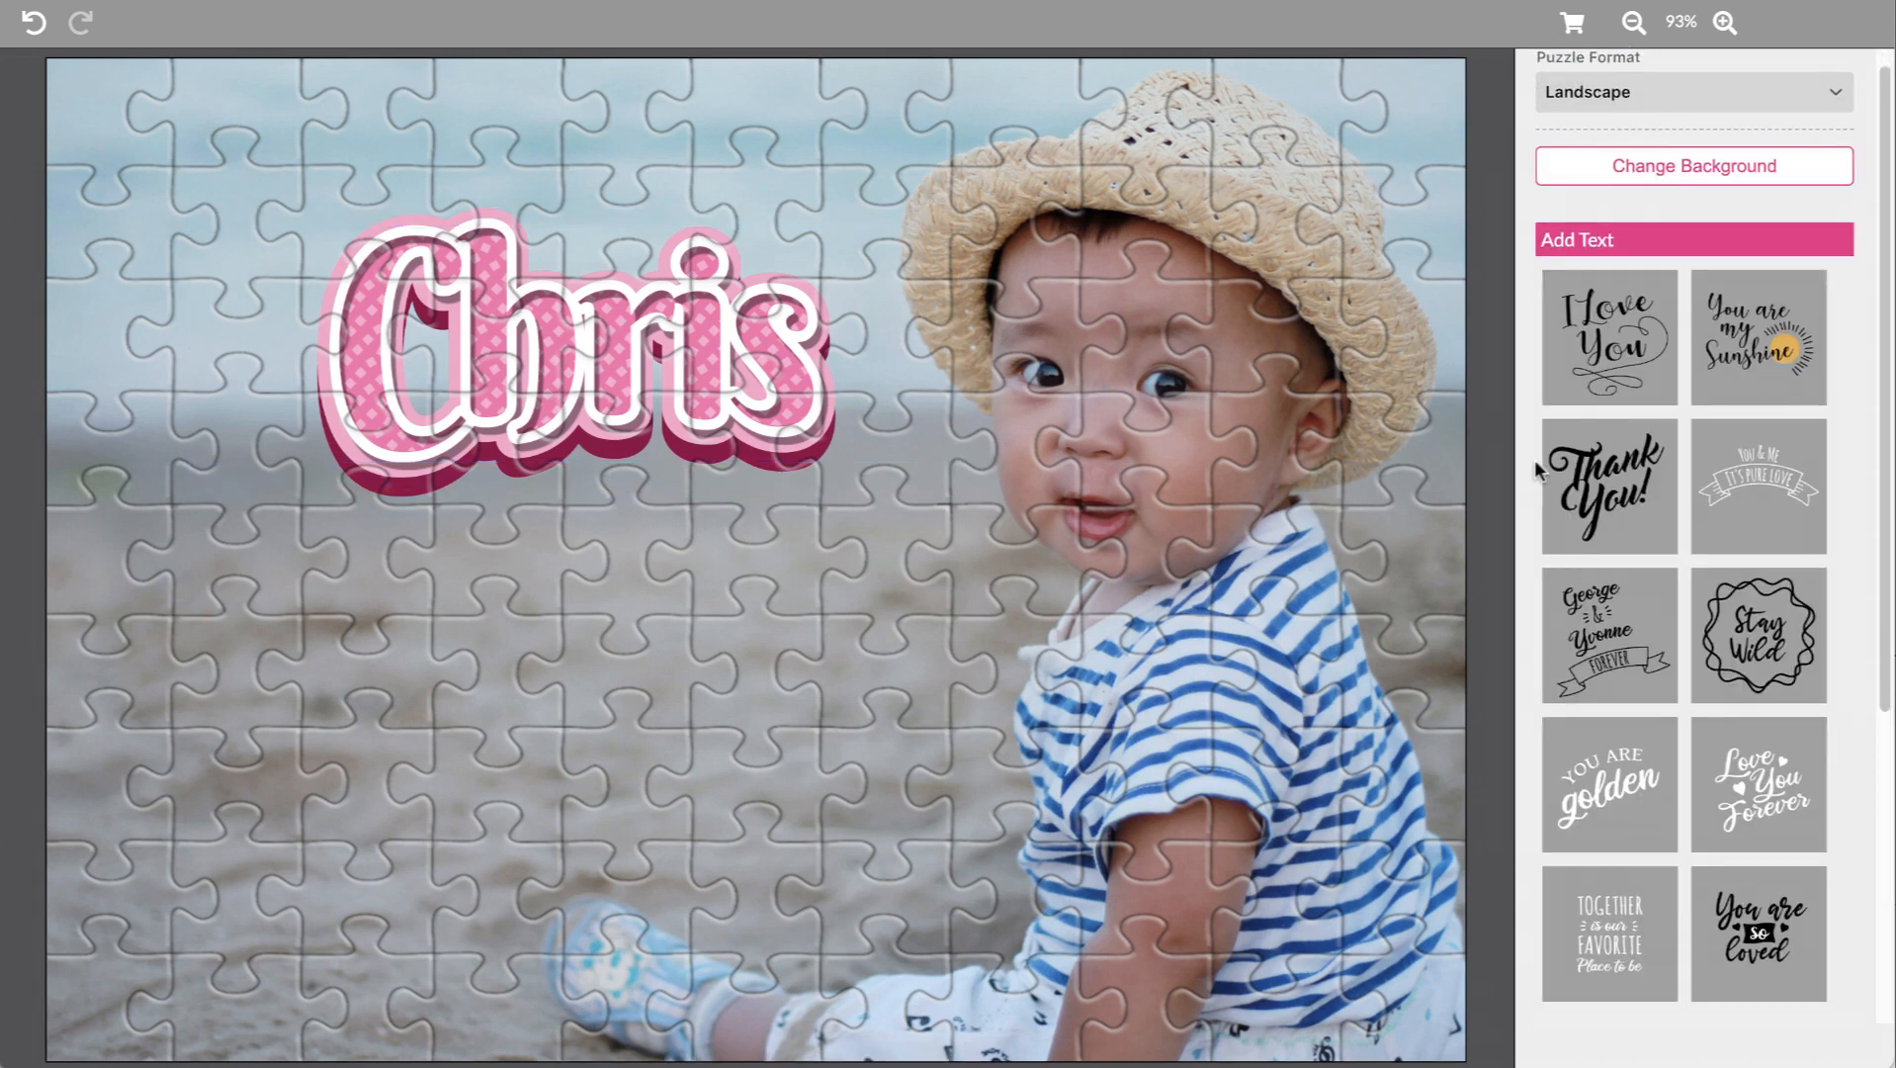
{"action": "scroll", "coordinate": [1534, 460], "scroll_direction": "down", "scroll_amount": 2}
{"action": "left_click", "coordinate": [670, 406]}
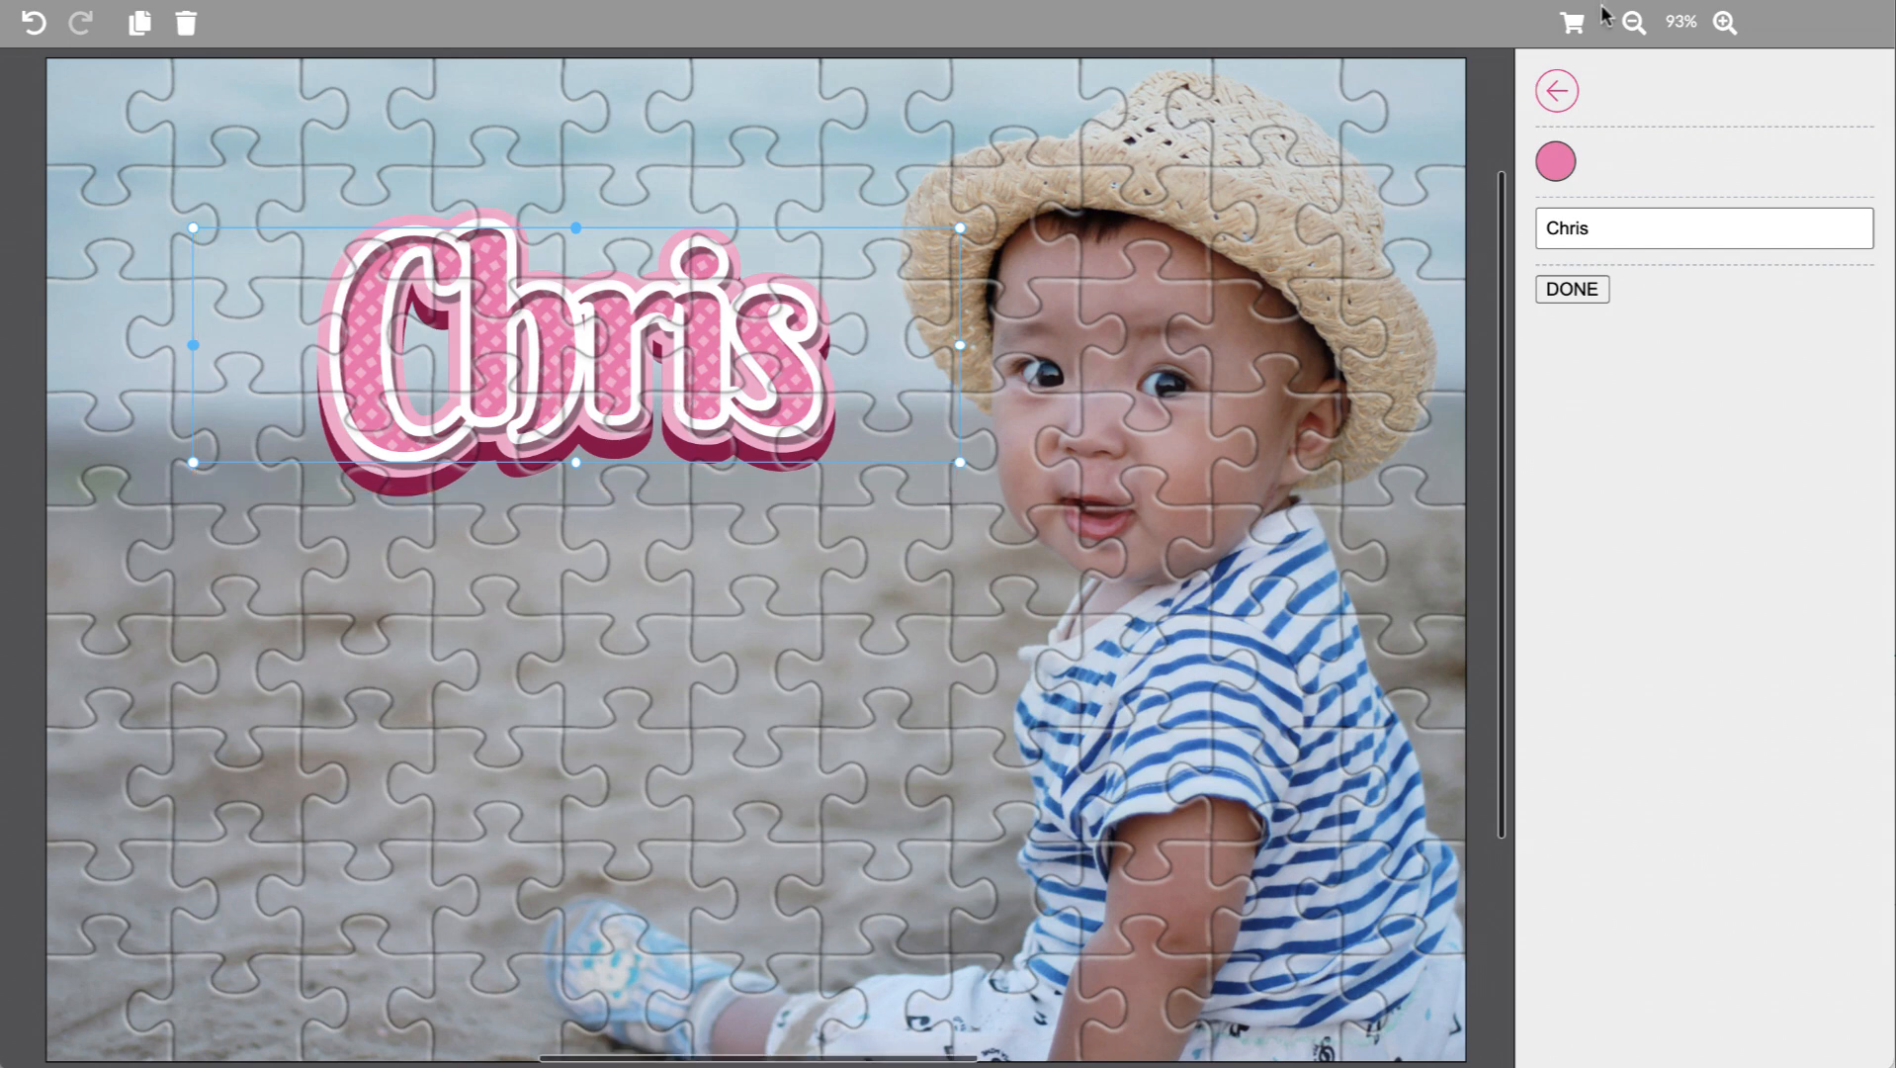
{"action": "left_click", "coordinate": [186, 22]}
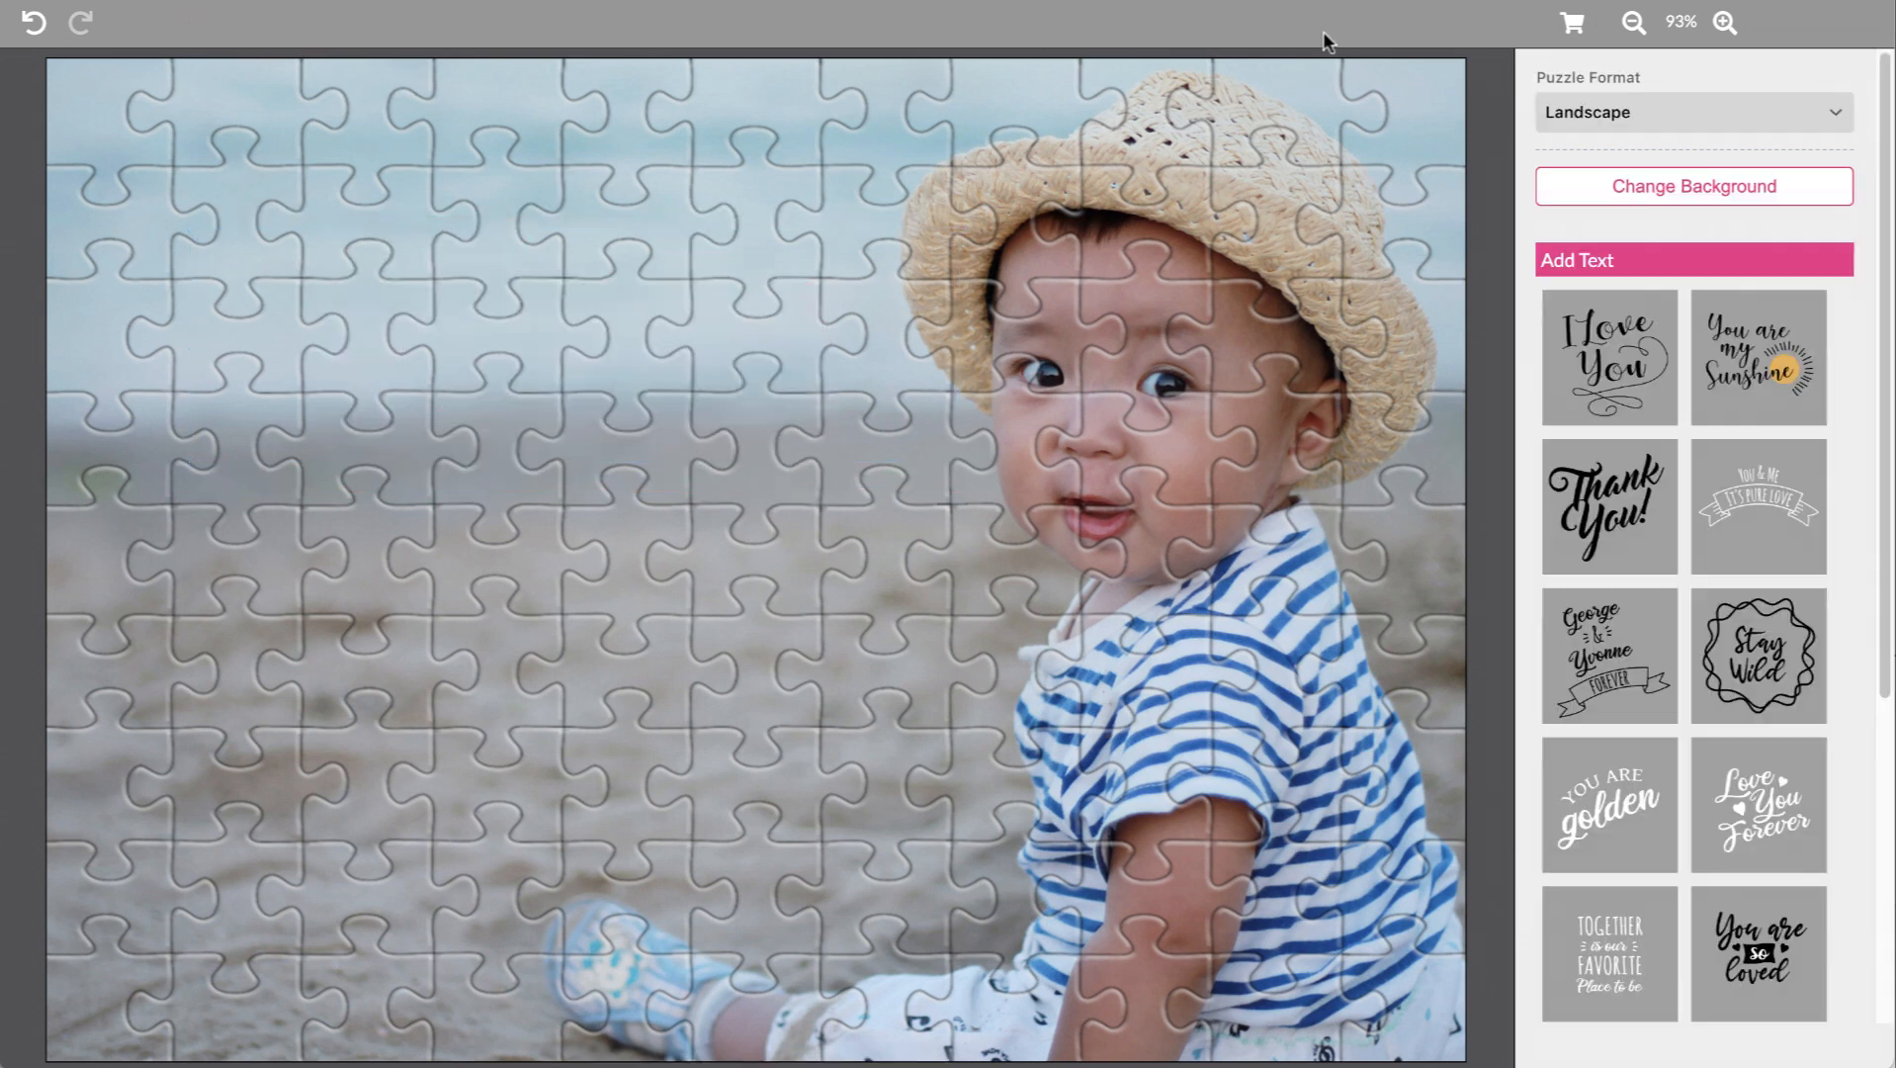
{"action": "left_click", "coordinate": [1573, 24]}
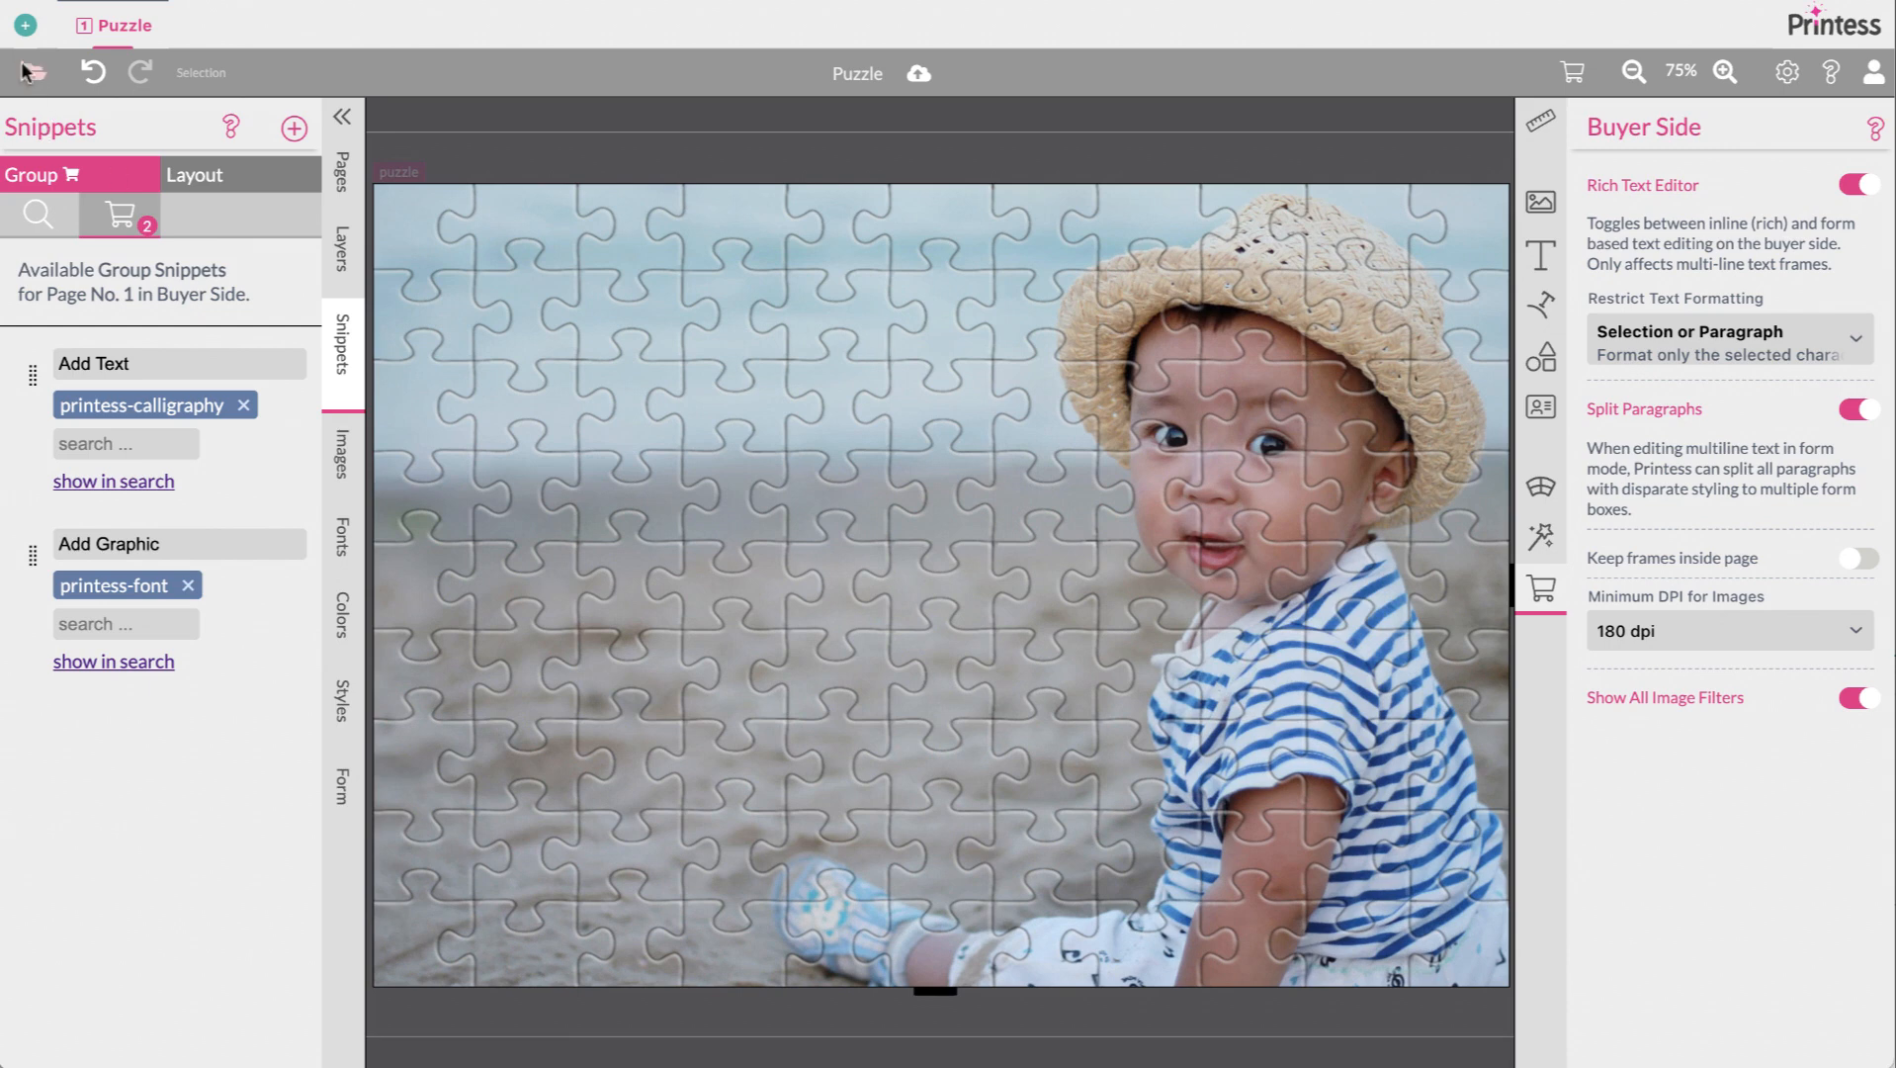
Create a new document named "Snipp" in the template and open it
{"action": "left_click", "coordinate": [26, 25]}
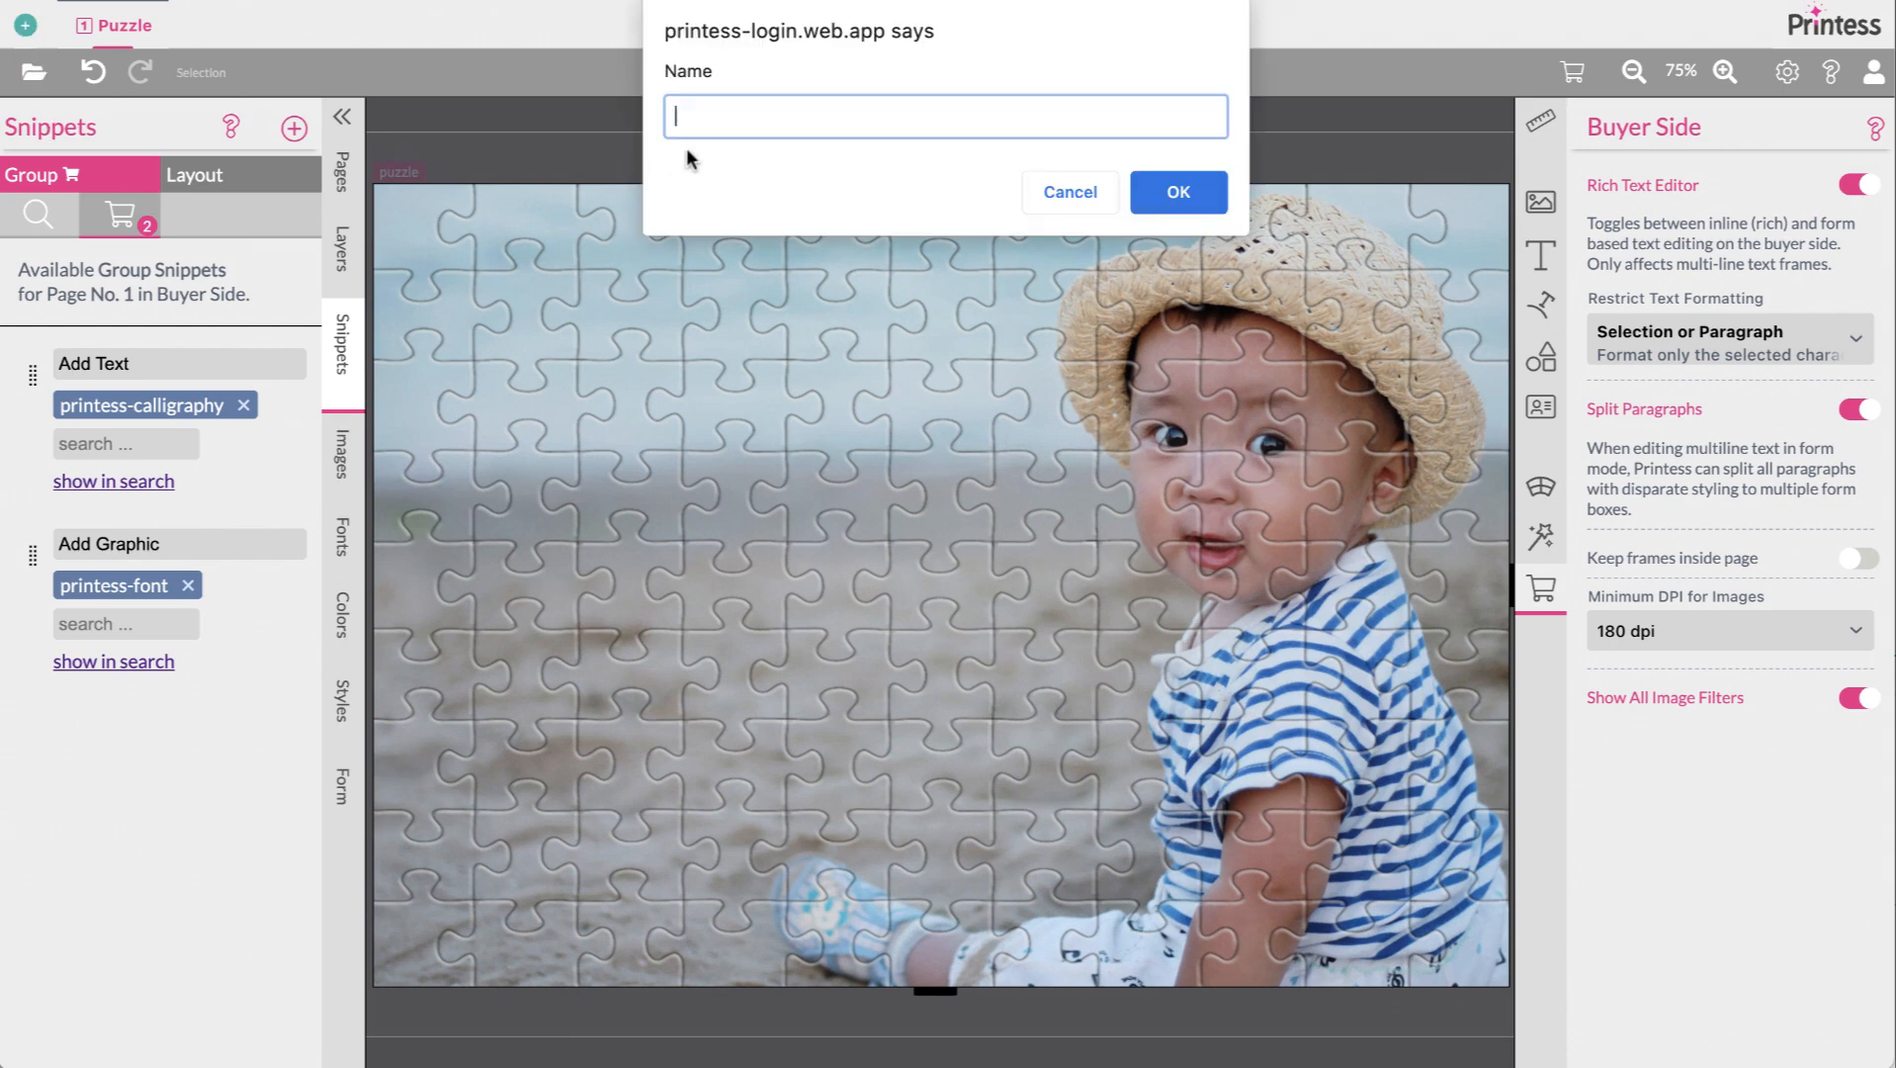
{"action": "type", "text": "Snipp"}
{"action": "left_click", "coordinate": [1179, 191]}
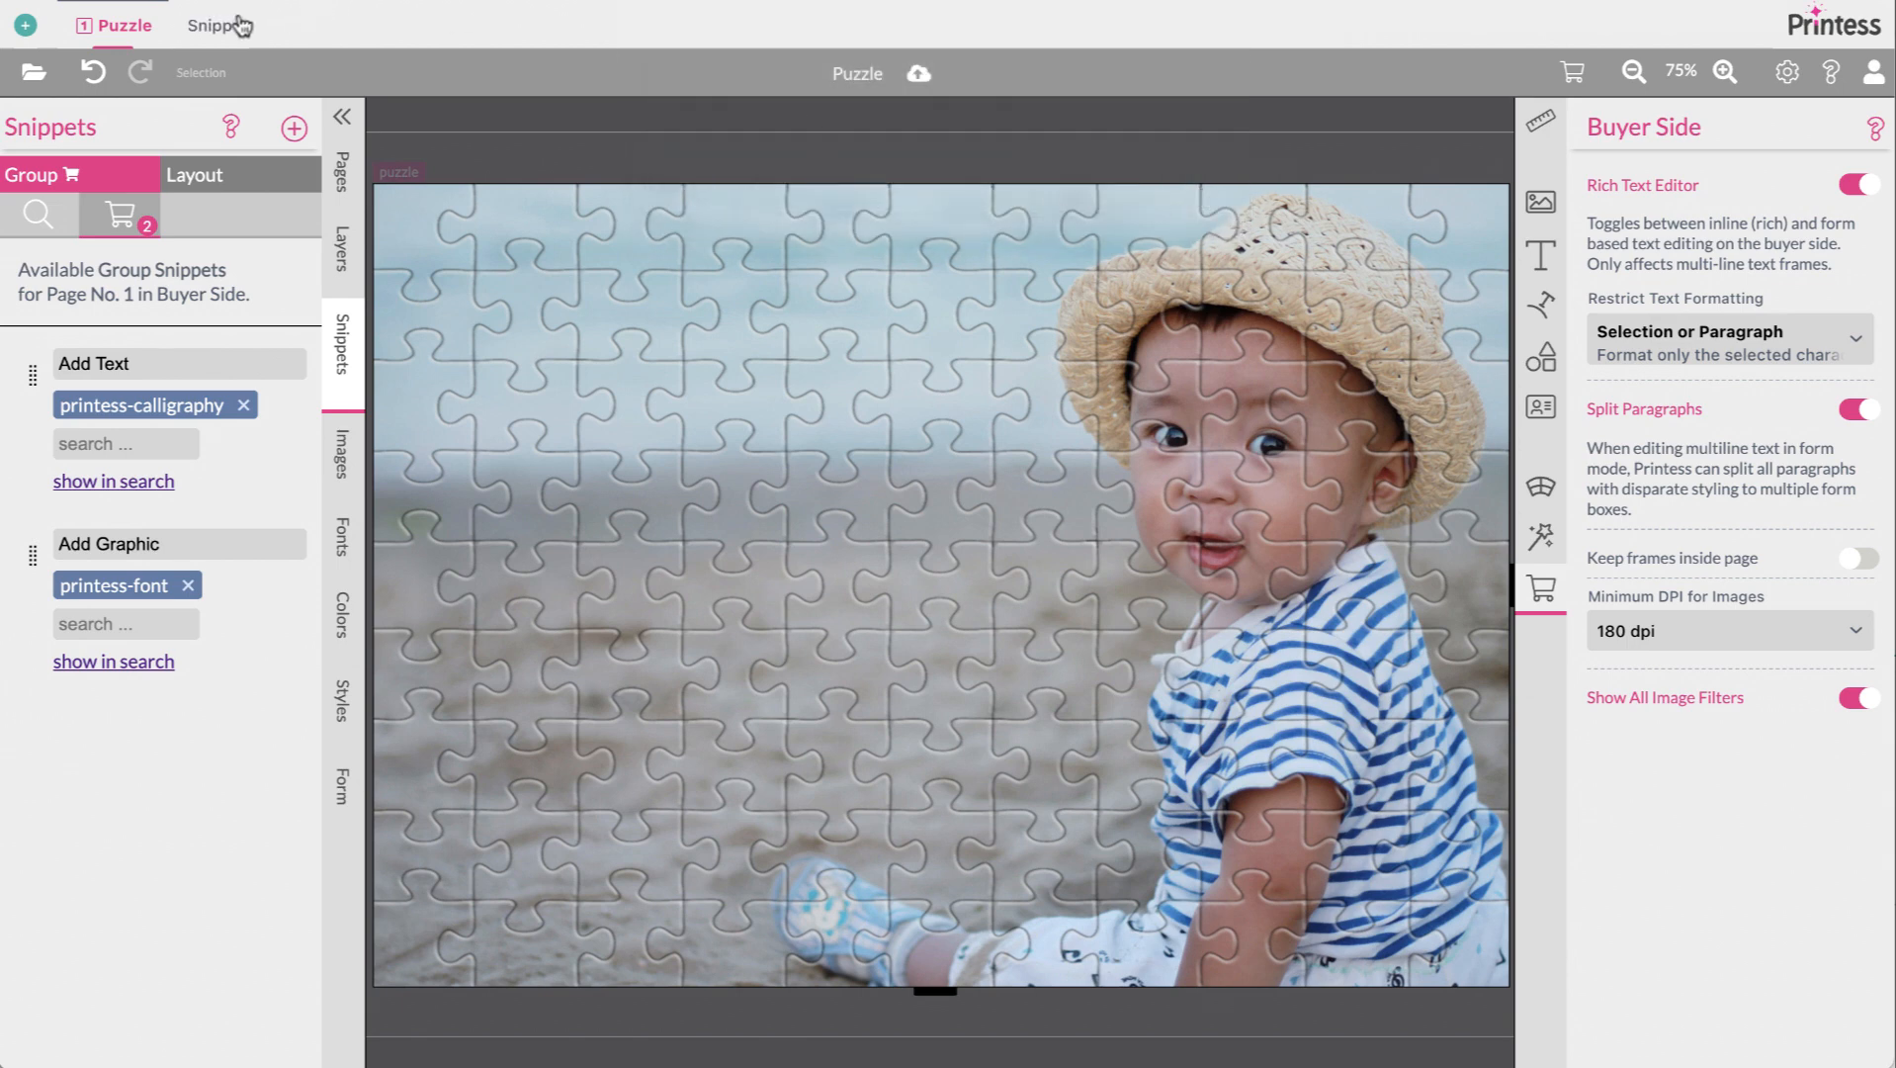
{"action": "left_click", "coordinate": [212, 23]}
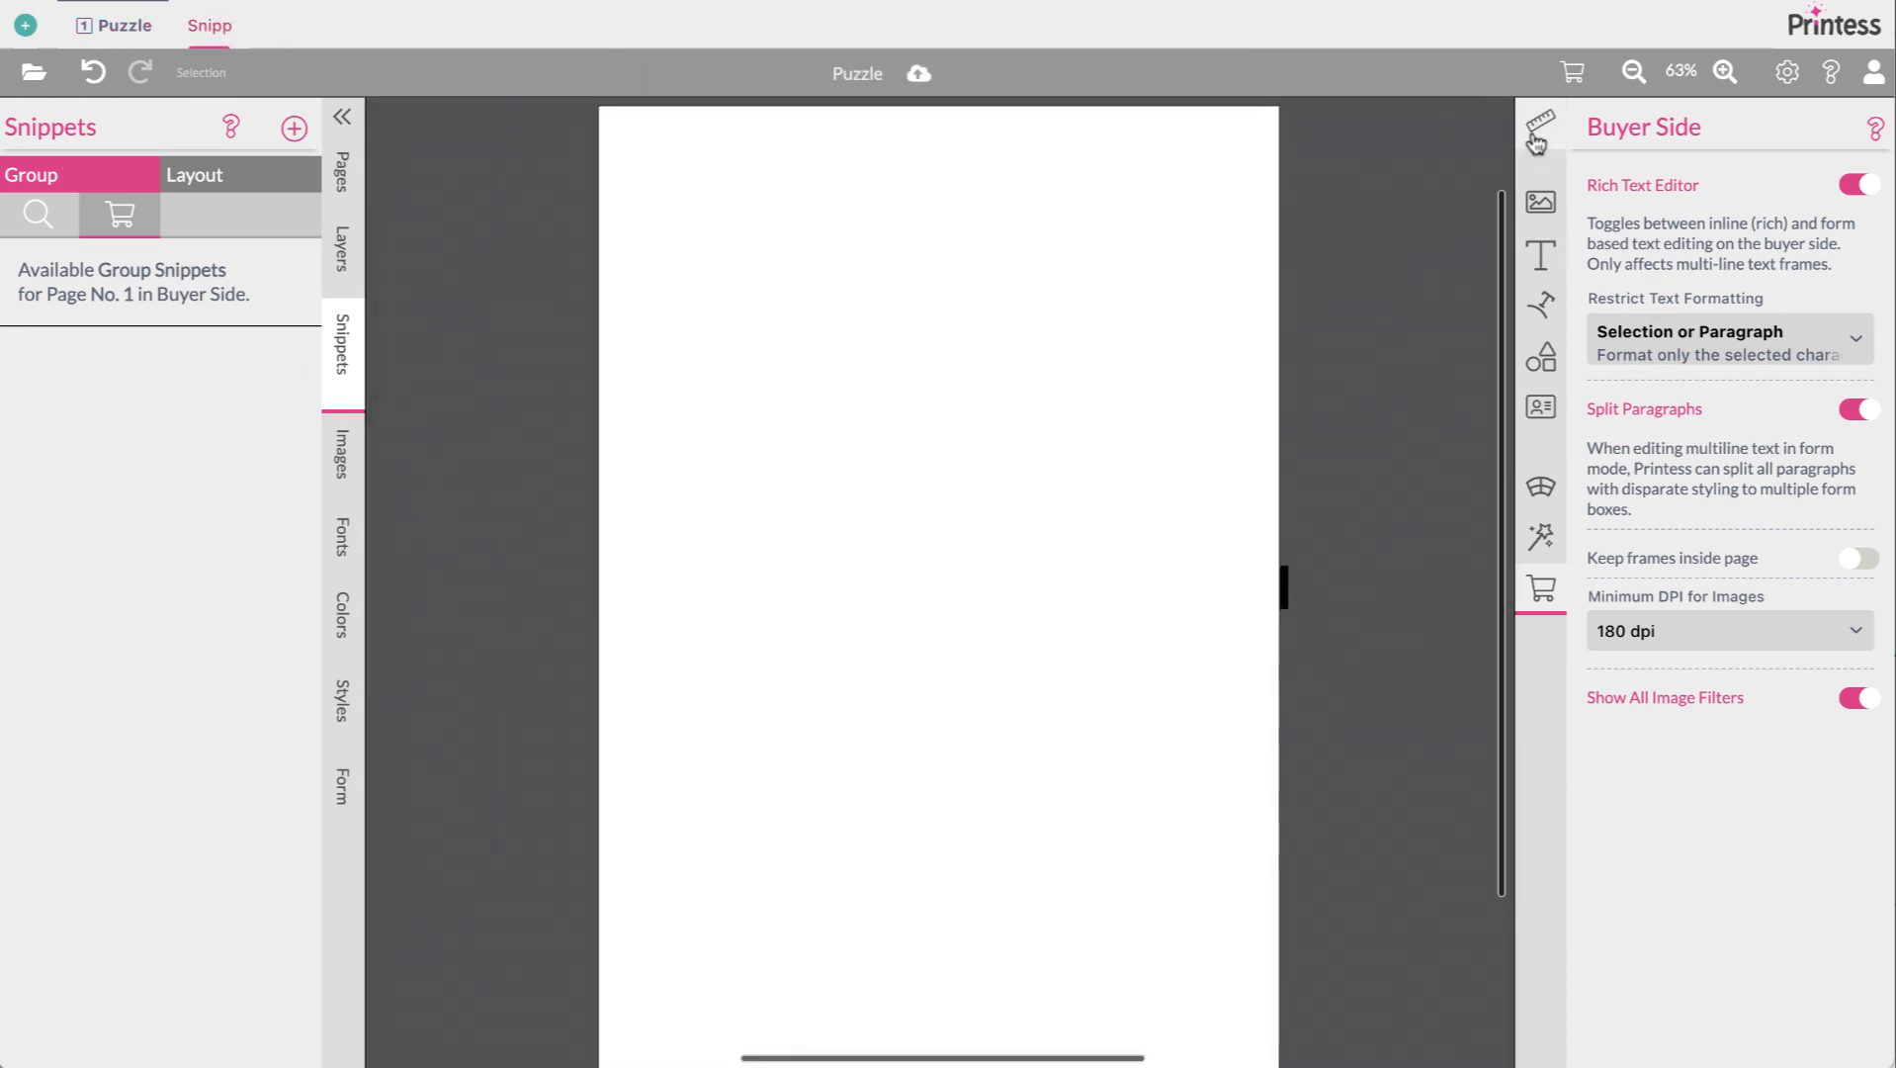
Set the Snipp document's page size to Square Big (21 x 21)
{"action": "left_click", "coordinate": [1538, 124]}
{"action": "scroll", "coordinate": [1710, 188], "scroll_direction": "up", "scroll_amount": 3}
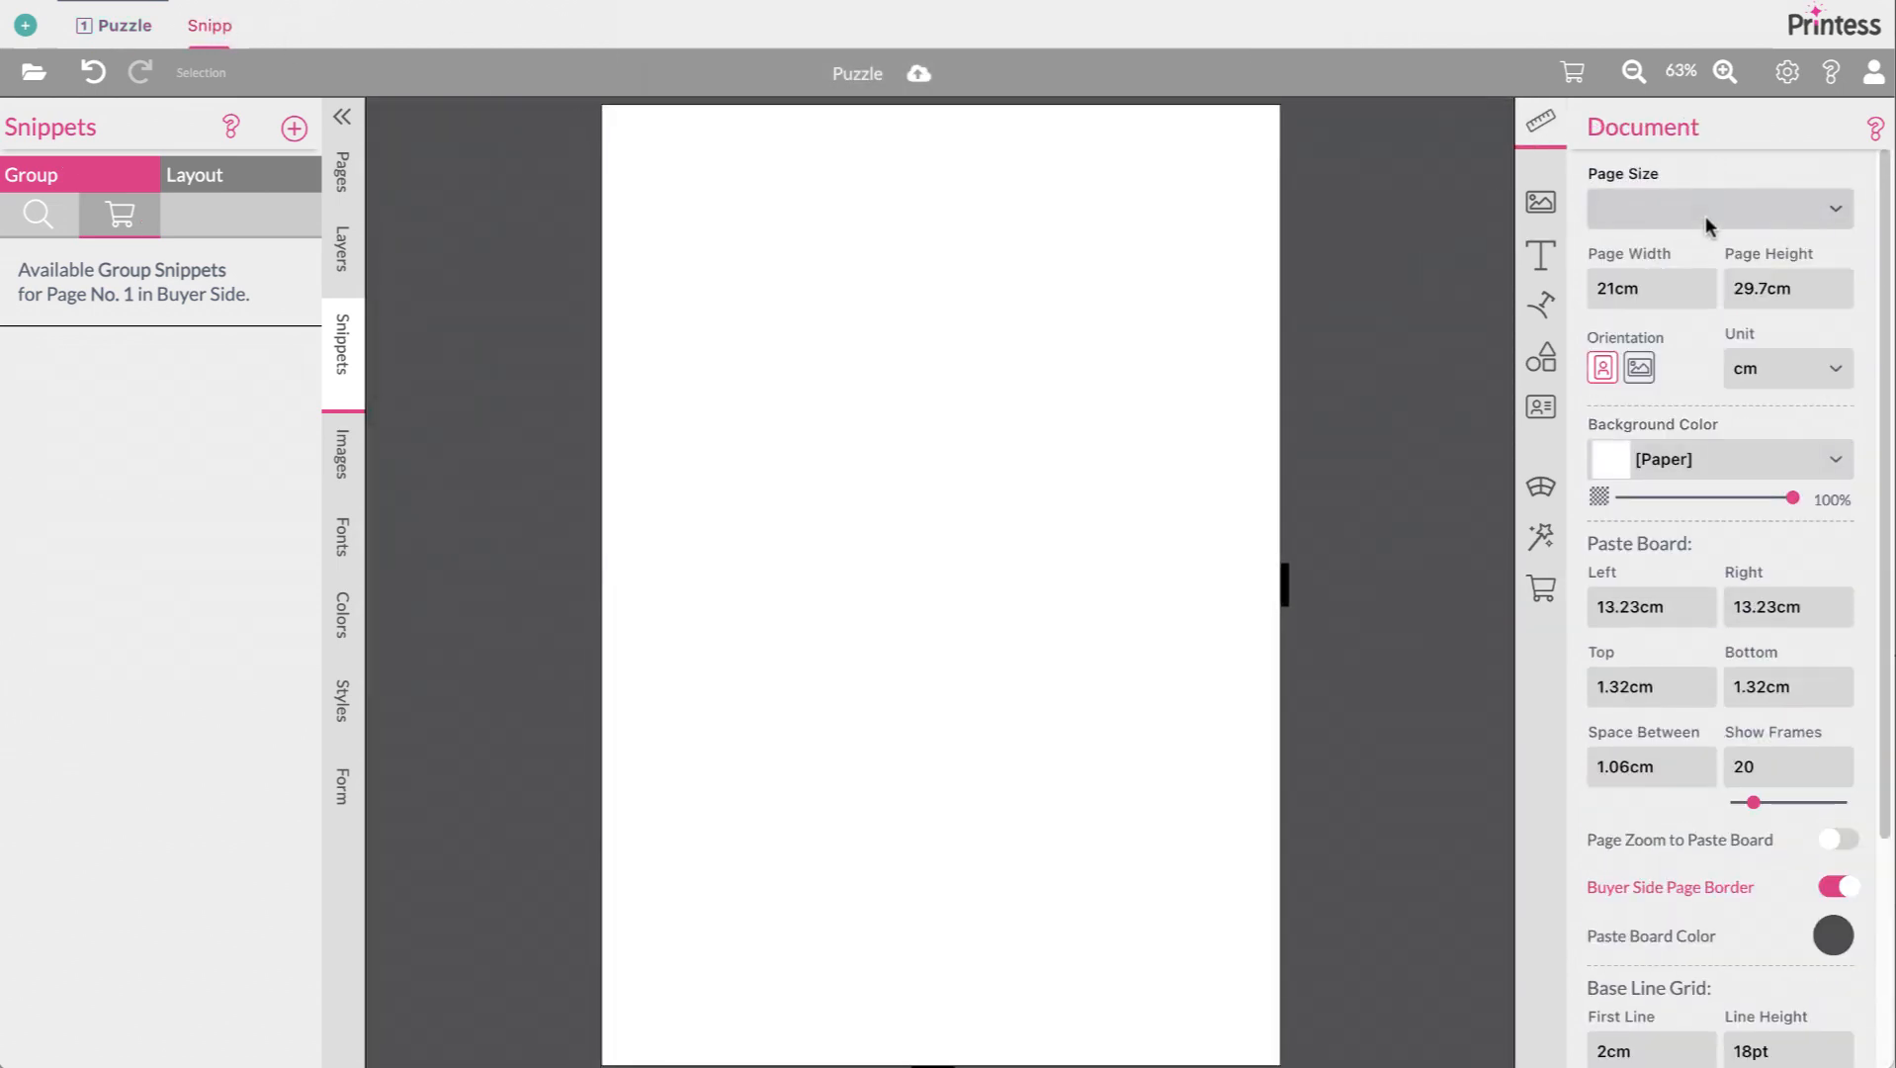
{"action": "left_click", "coordinate": [1711, 210]}
{"action": "left_click", "coordinate": [1690, 263]}
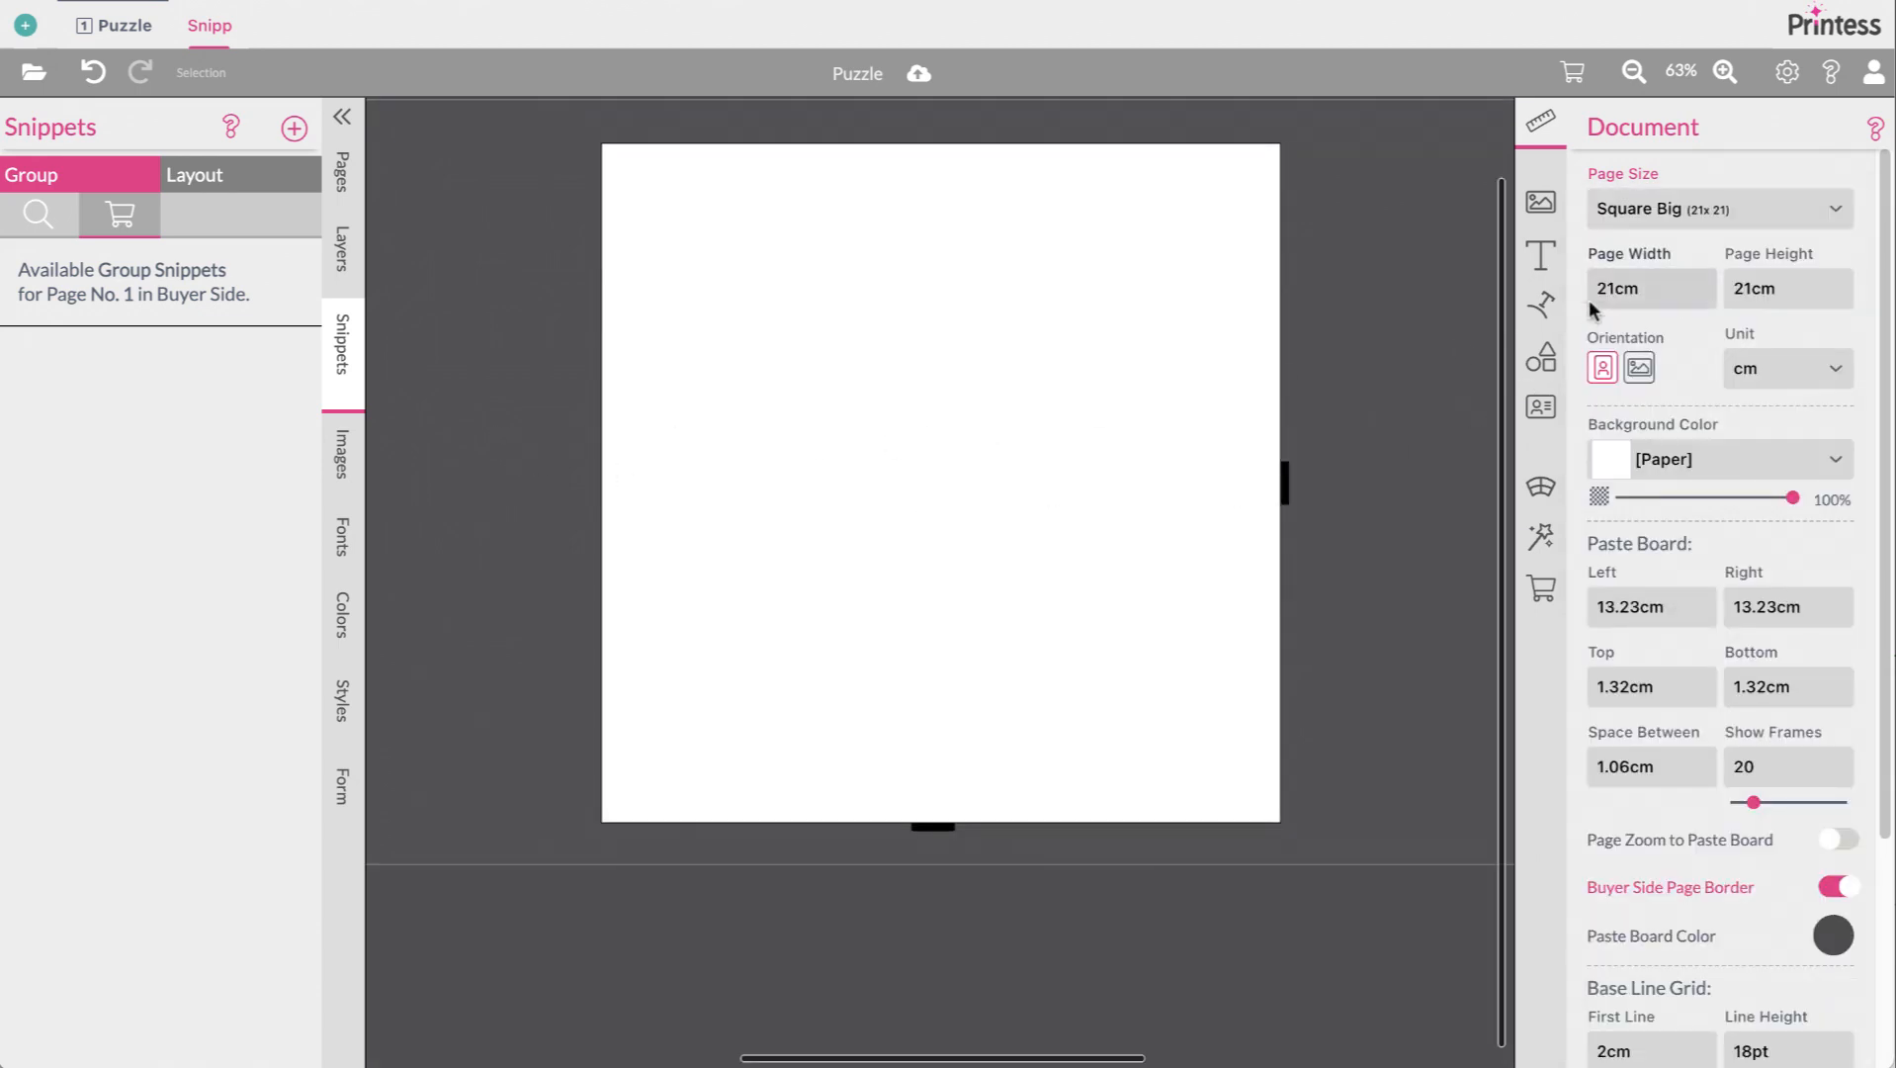
Add a PrintessSummer symbol frame showing the halved lemon and place it in the upper middle of the page
{"action": "left_click", "coordinate": [1540, 255]}
{"action": "left_click", "coordinate": [1644, 524]}
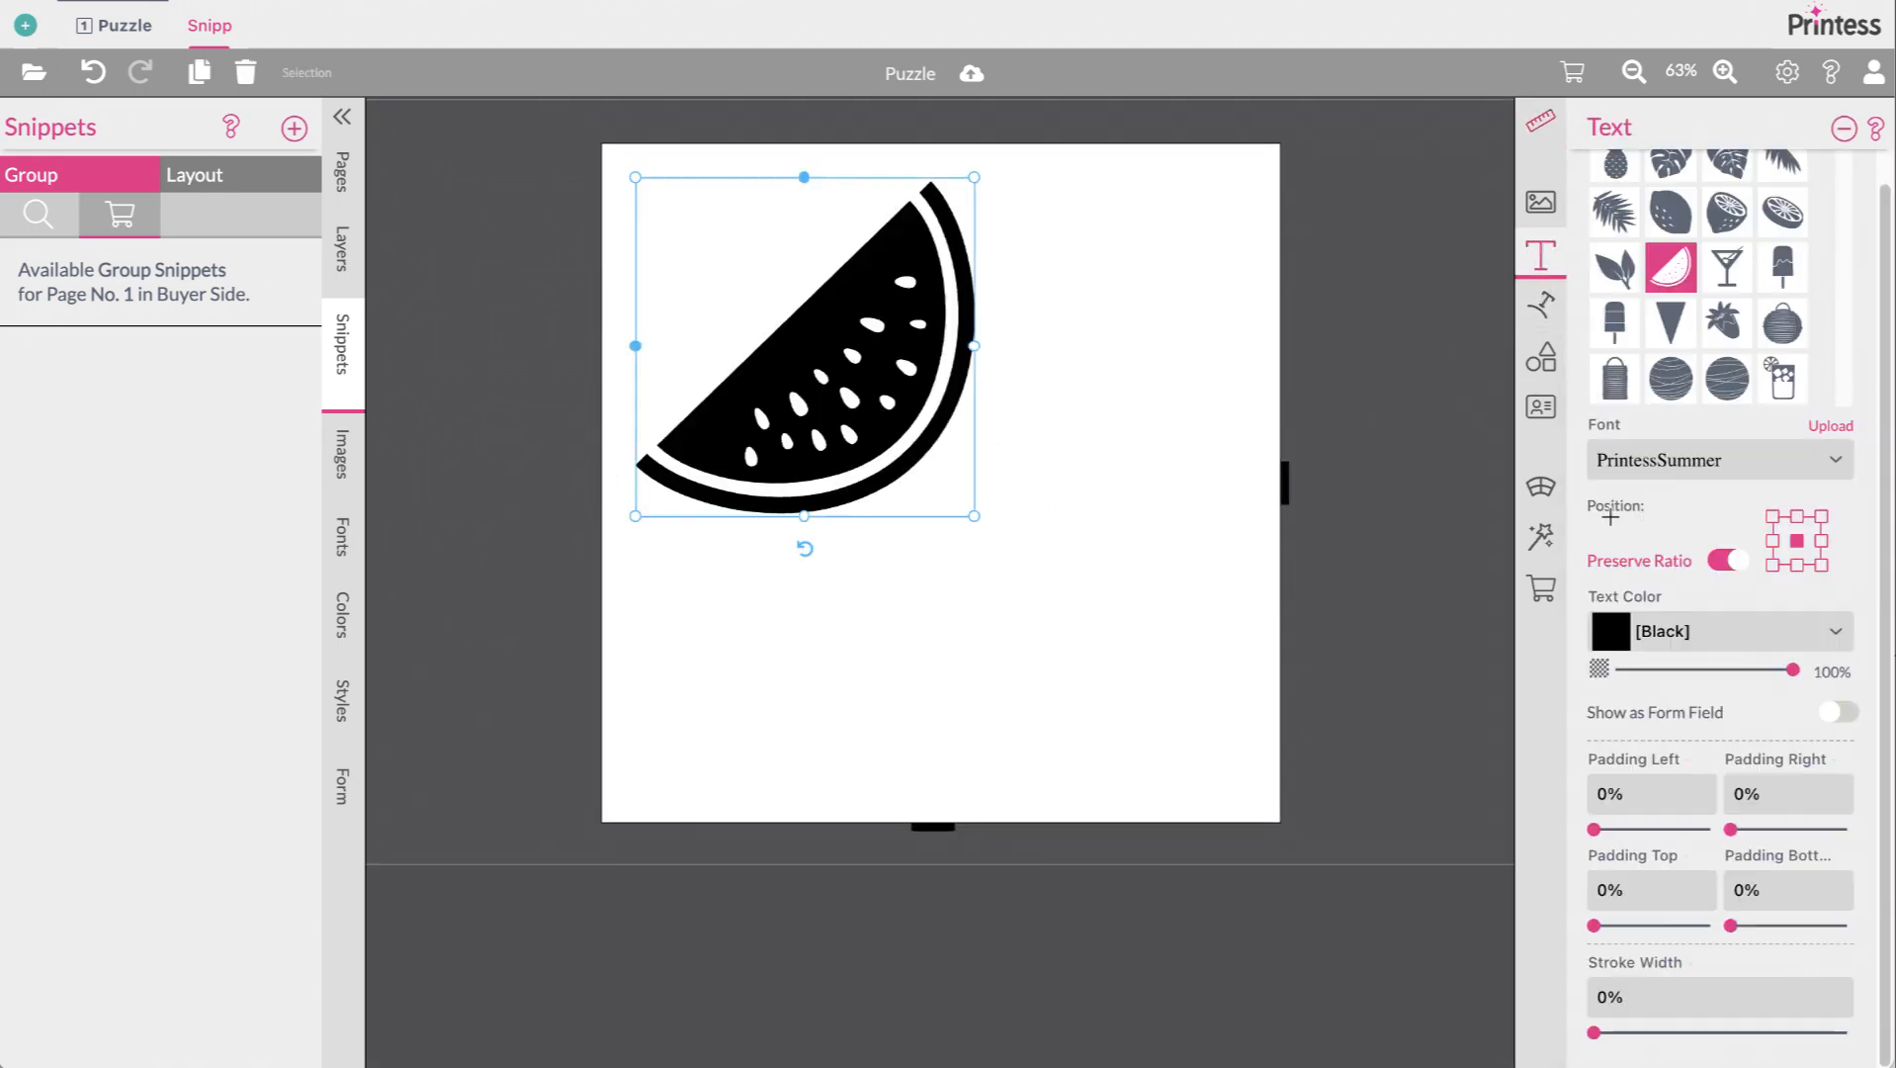
{"action": "left_click_drag", "start_coordinate": [867, 262], "coordinate": [911, 262]}
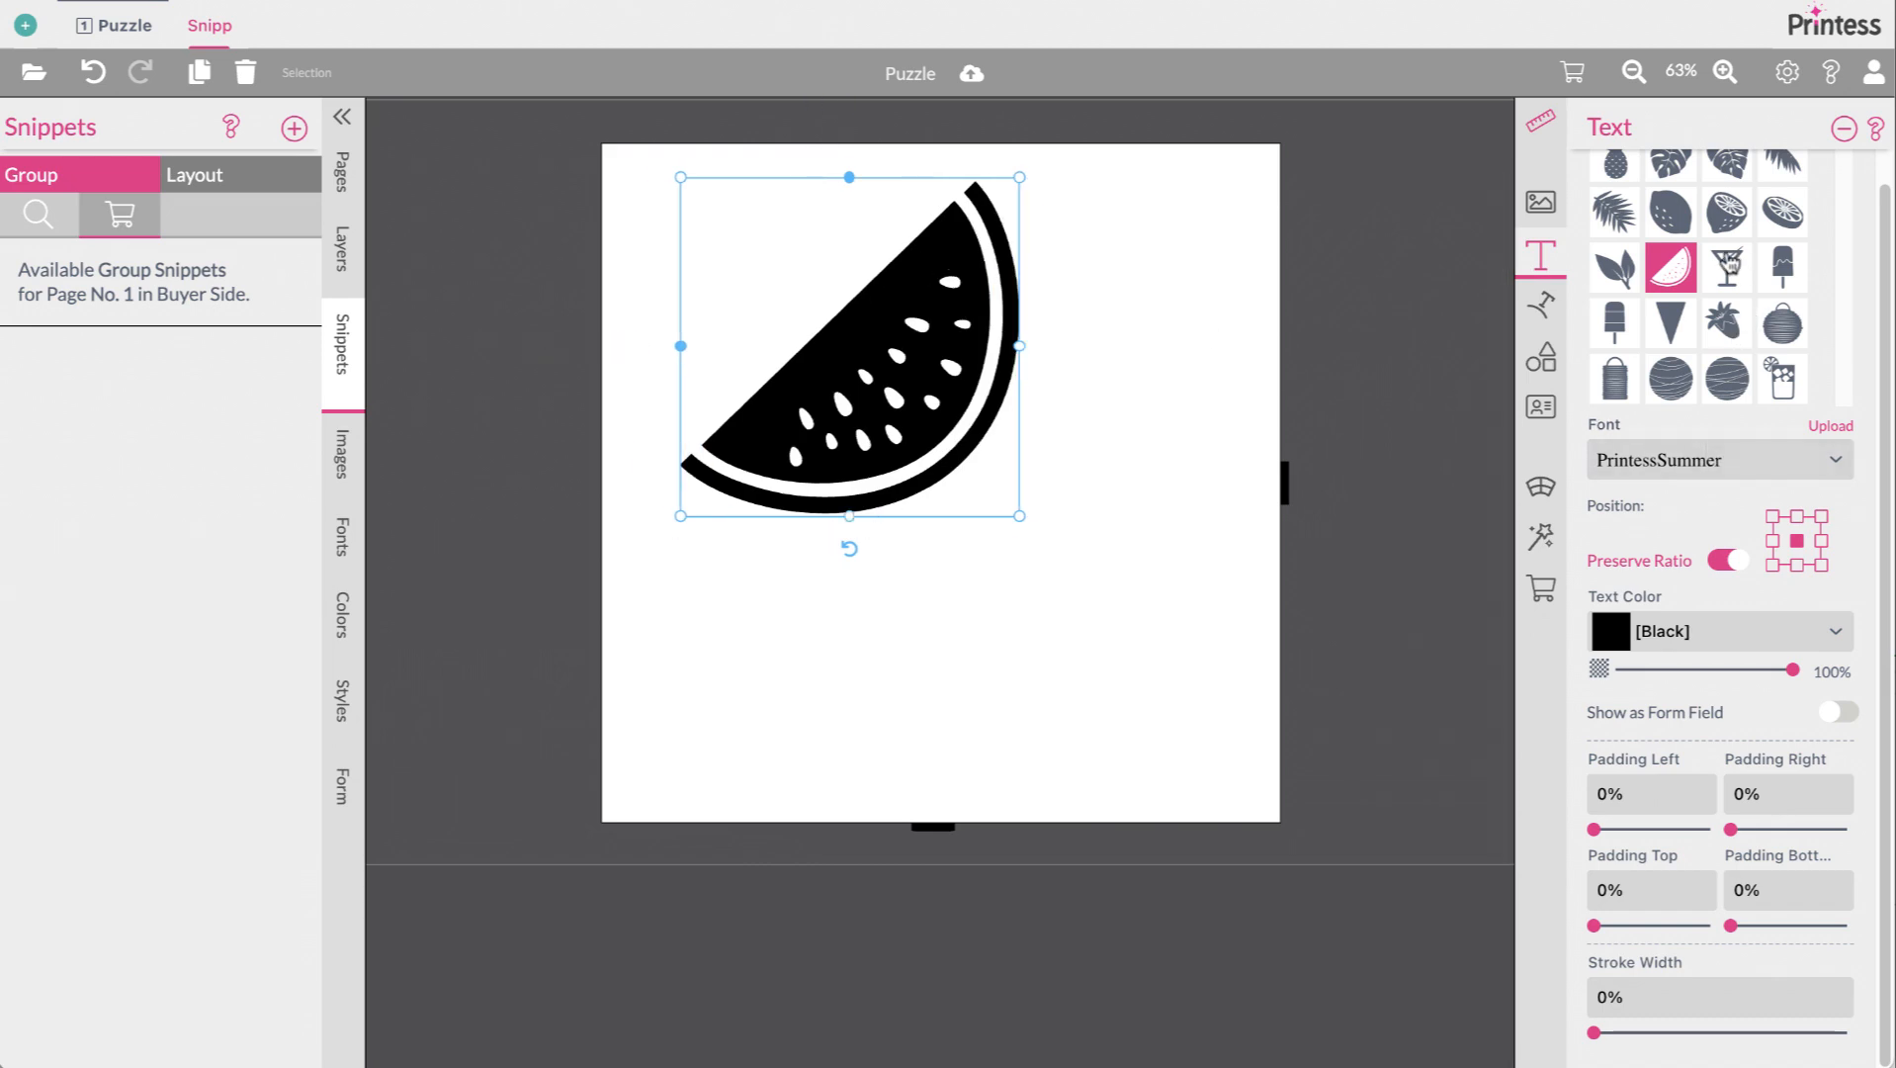
{"action": "left_click", "coordinate": [1725, 211]}
{"action": "left_click_drag", "start_coordinate": [905, 344], "coordinate": [1026, 352]}
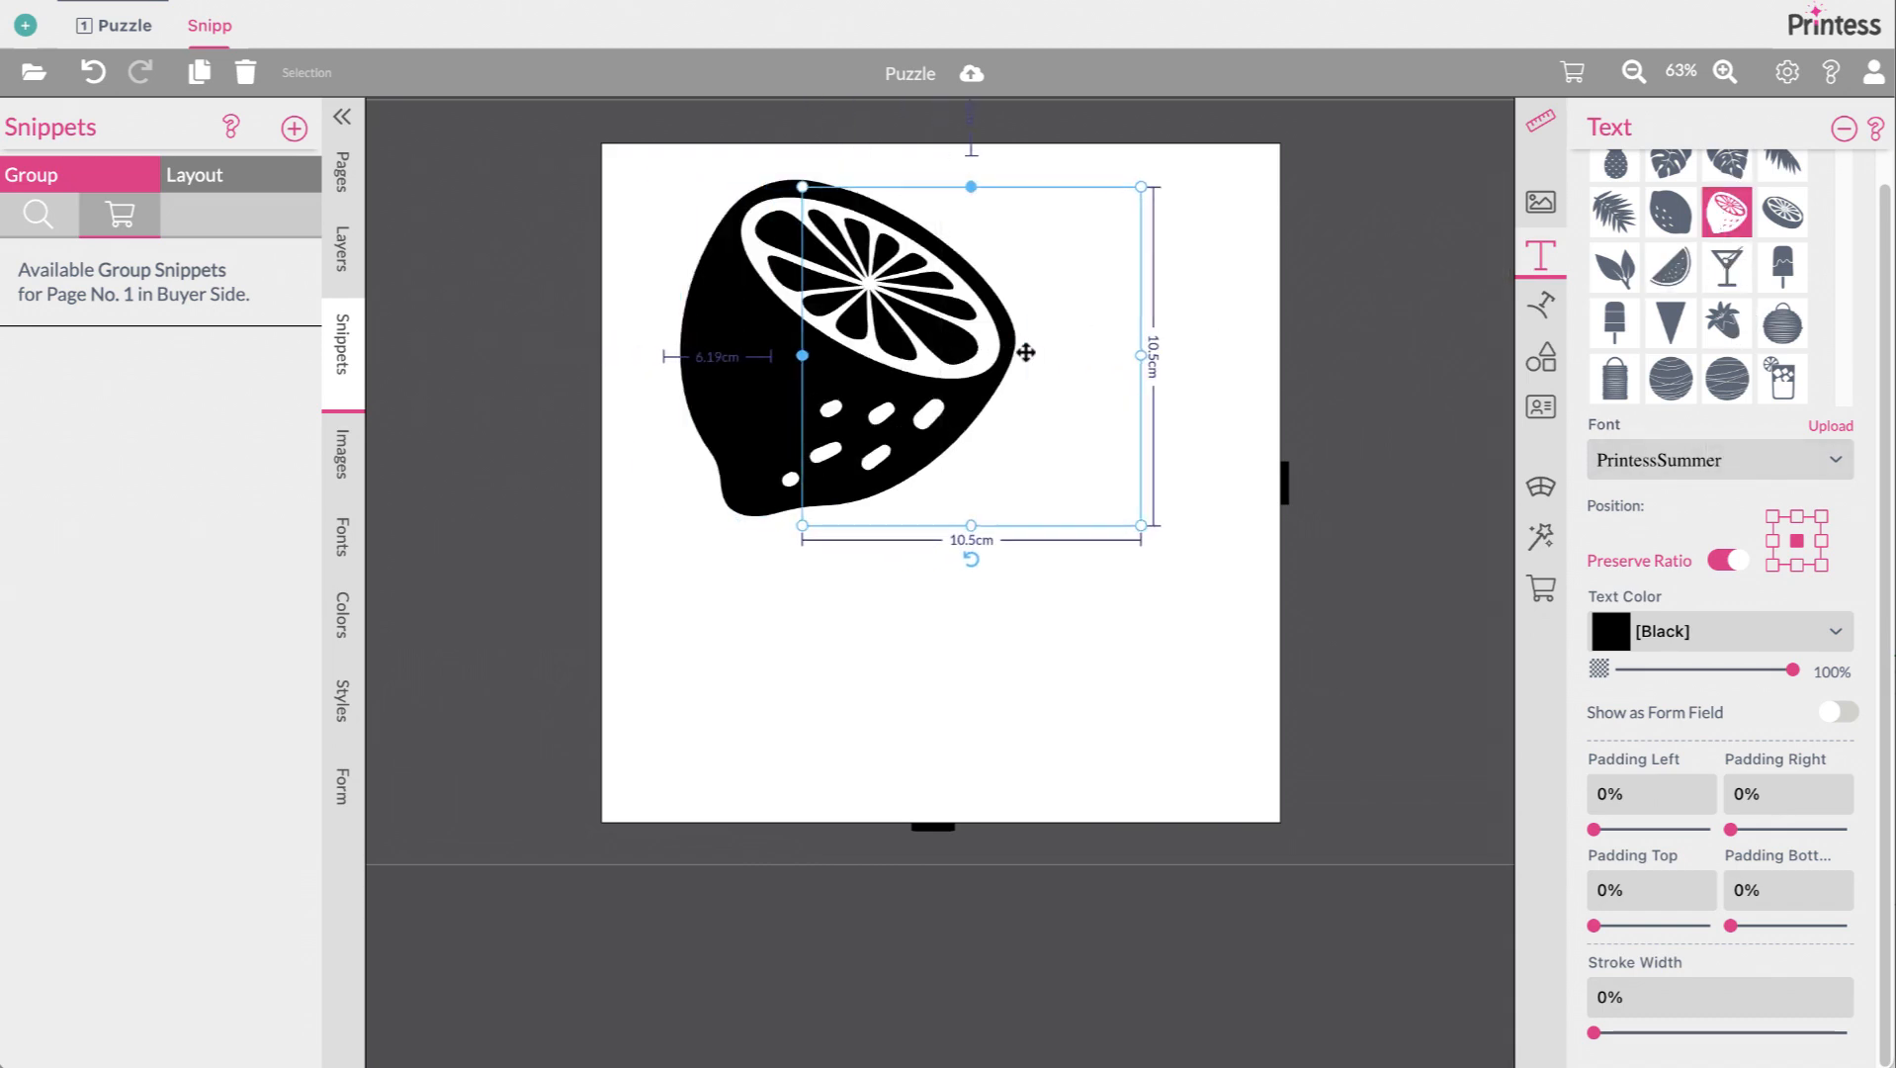
Set the lemon symbol's text color to Okker
{"action": "left_click", "coordinate": [1652, 632]}
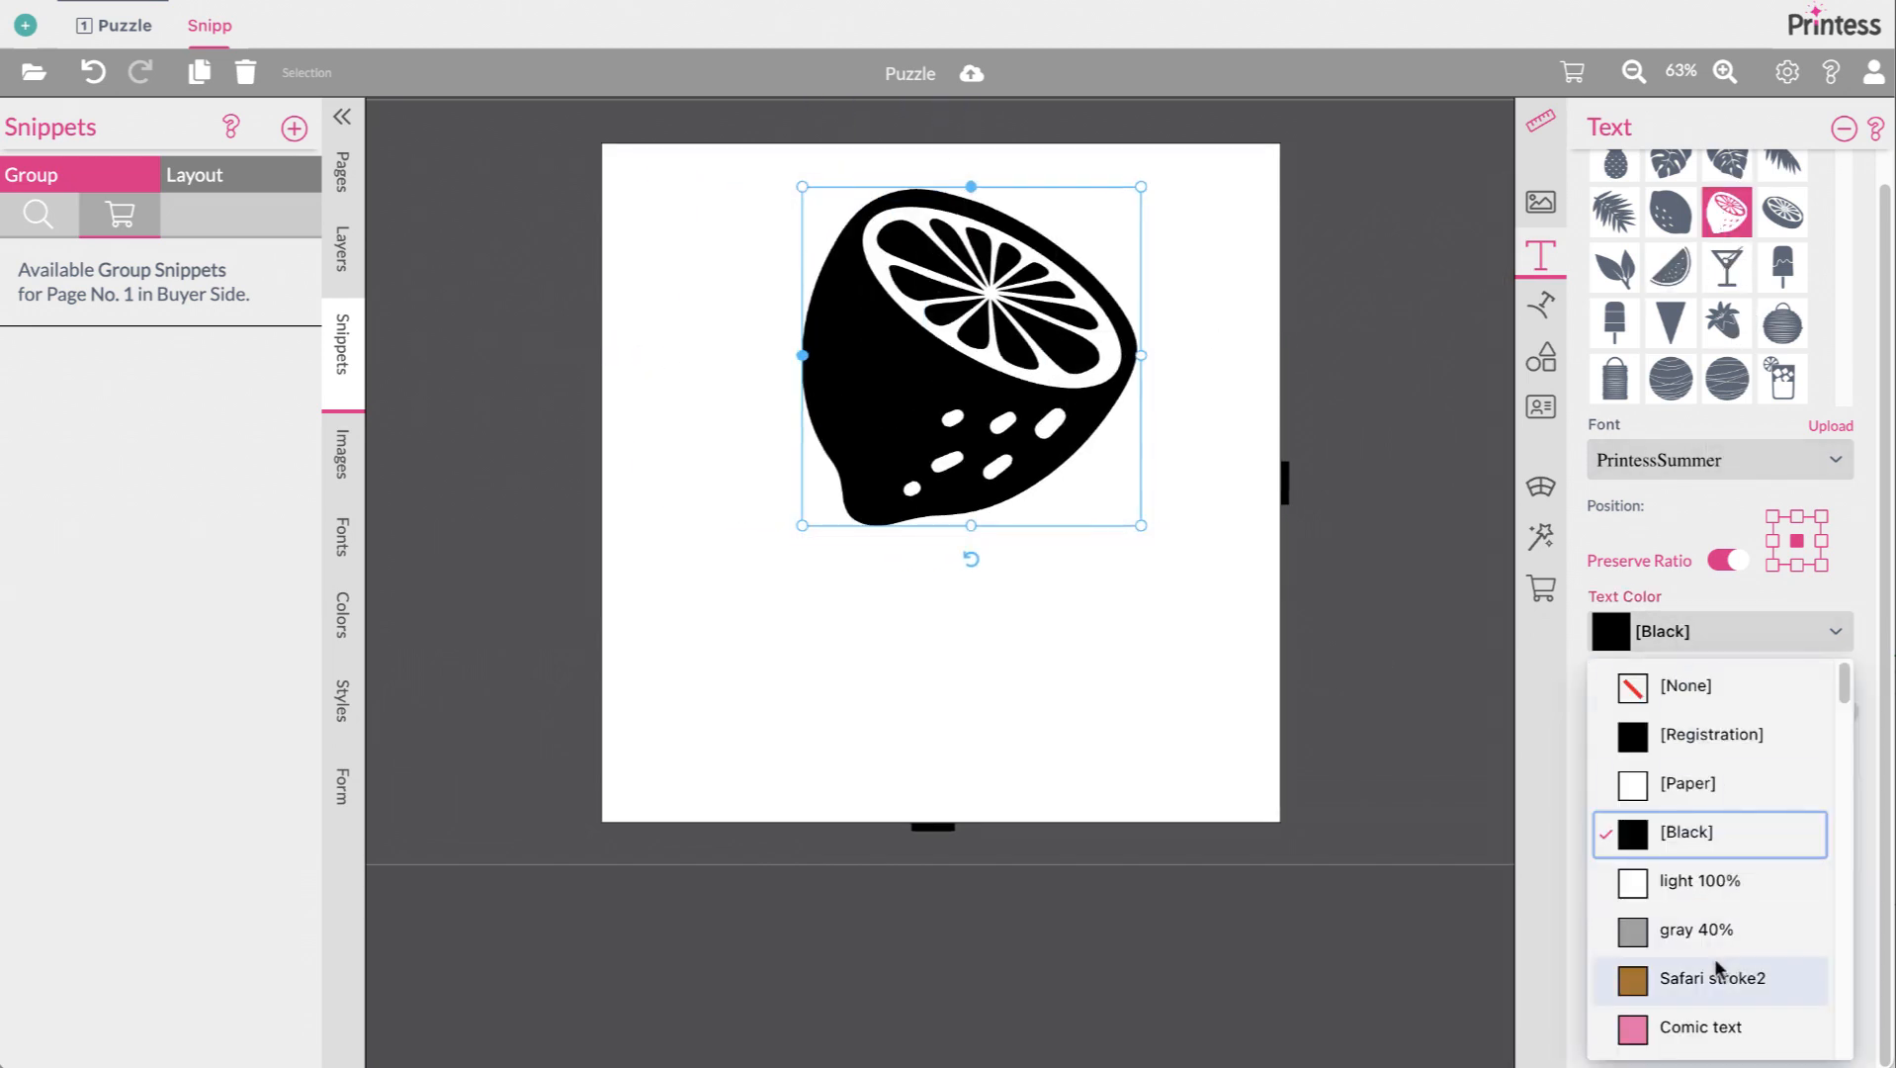
{"action": "scroll", "coordinate": [1714, 957], "scroll_direction": "down", "scroll_amount": 10}
{"action": "scroll", "coordinate": [1714, 957], "scroll_direction": "down", "scroll_amount": 2}
{"action": "left_click", "coordinate": [1716, 872]}
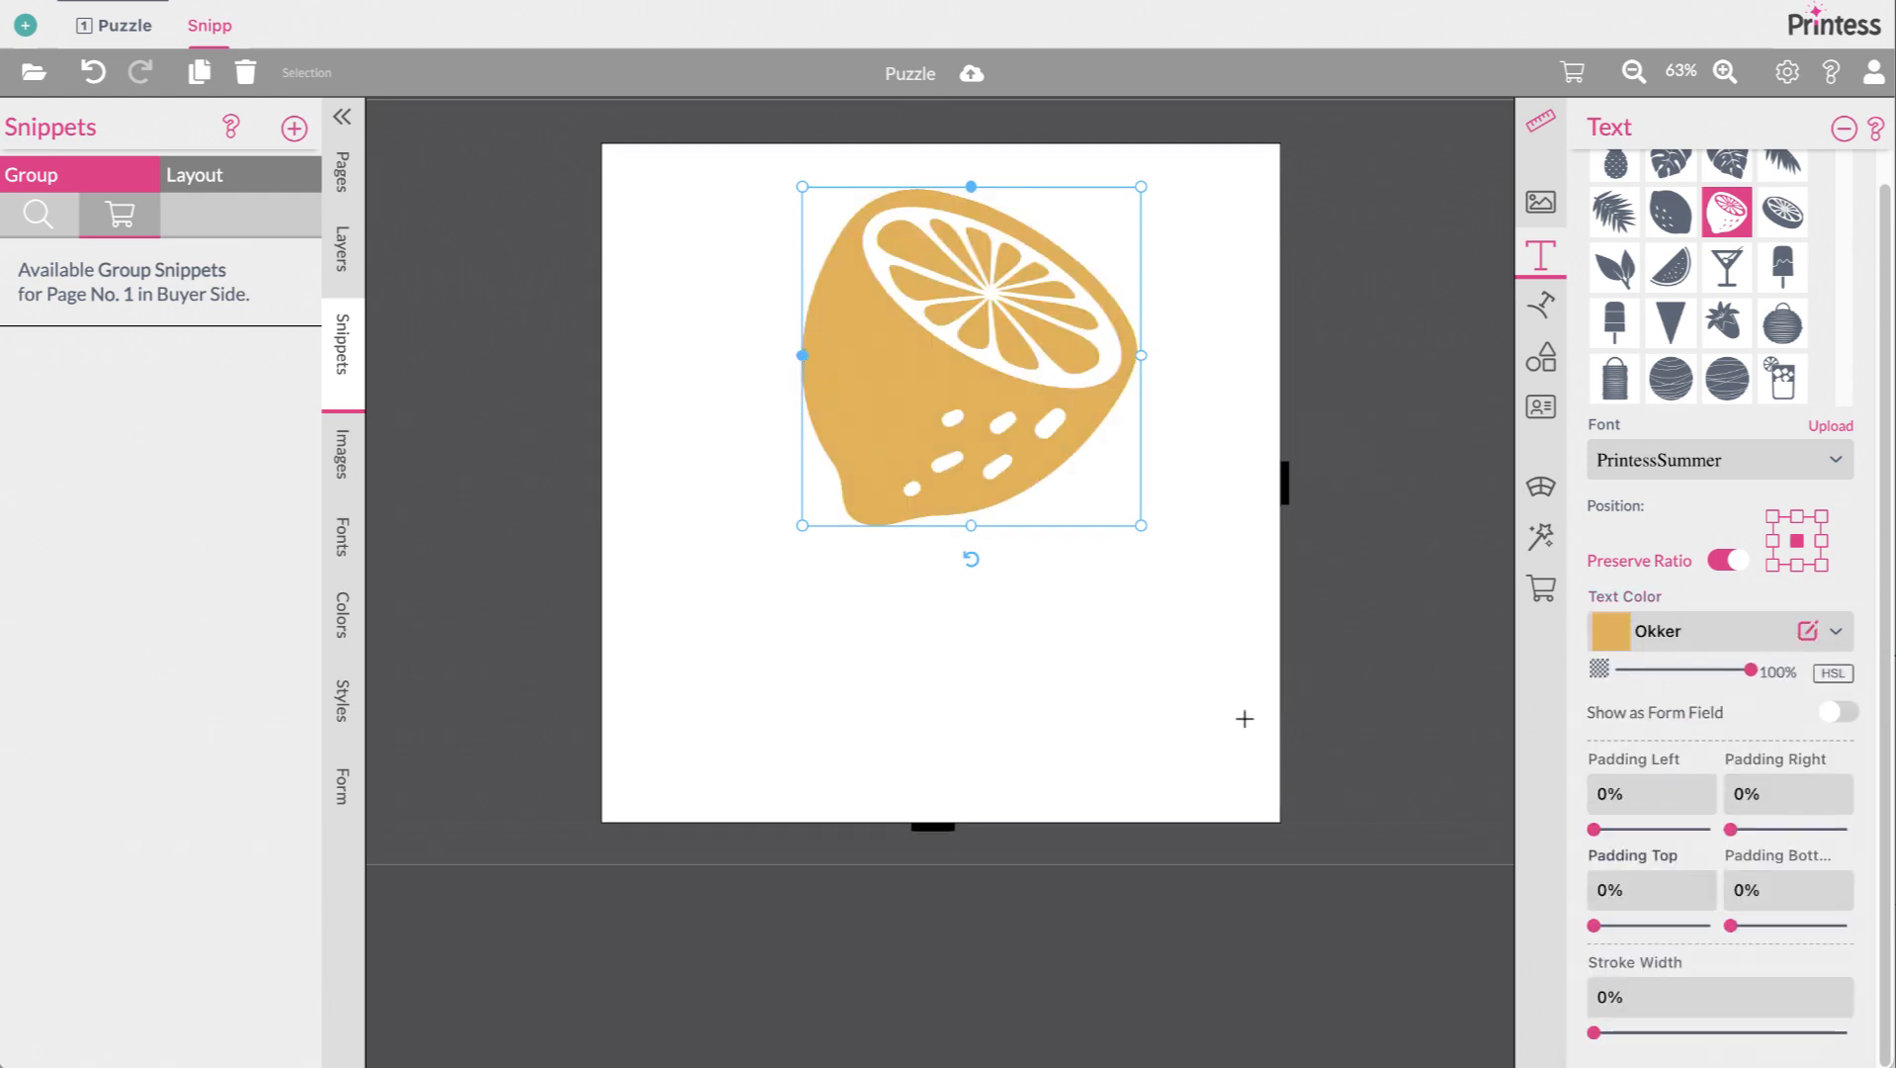
{"action": "left_click", "coordinate": [1416, 370]}
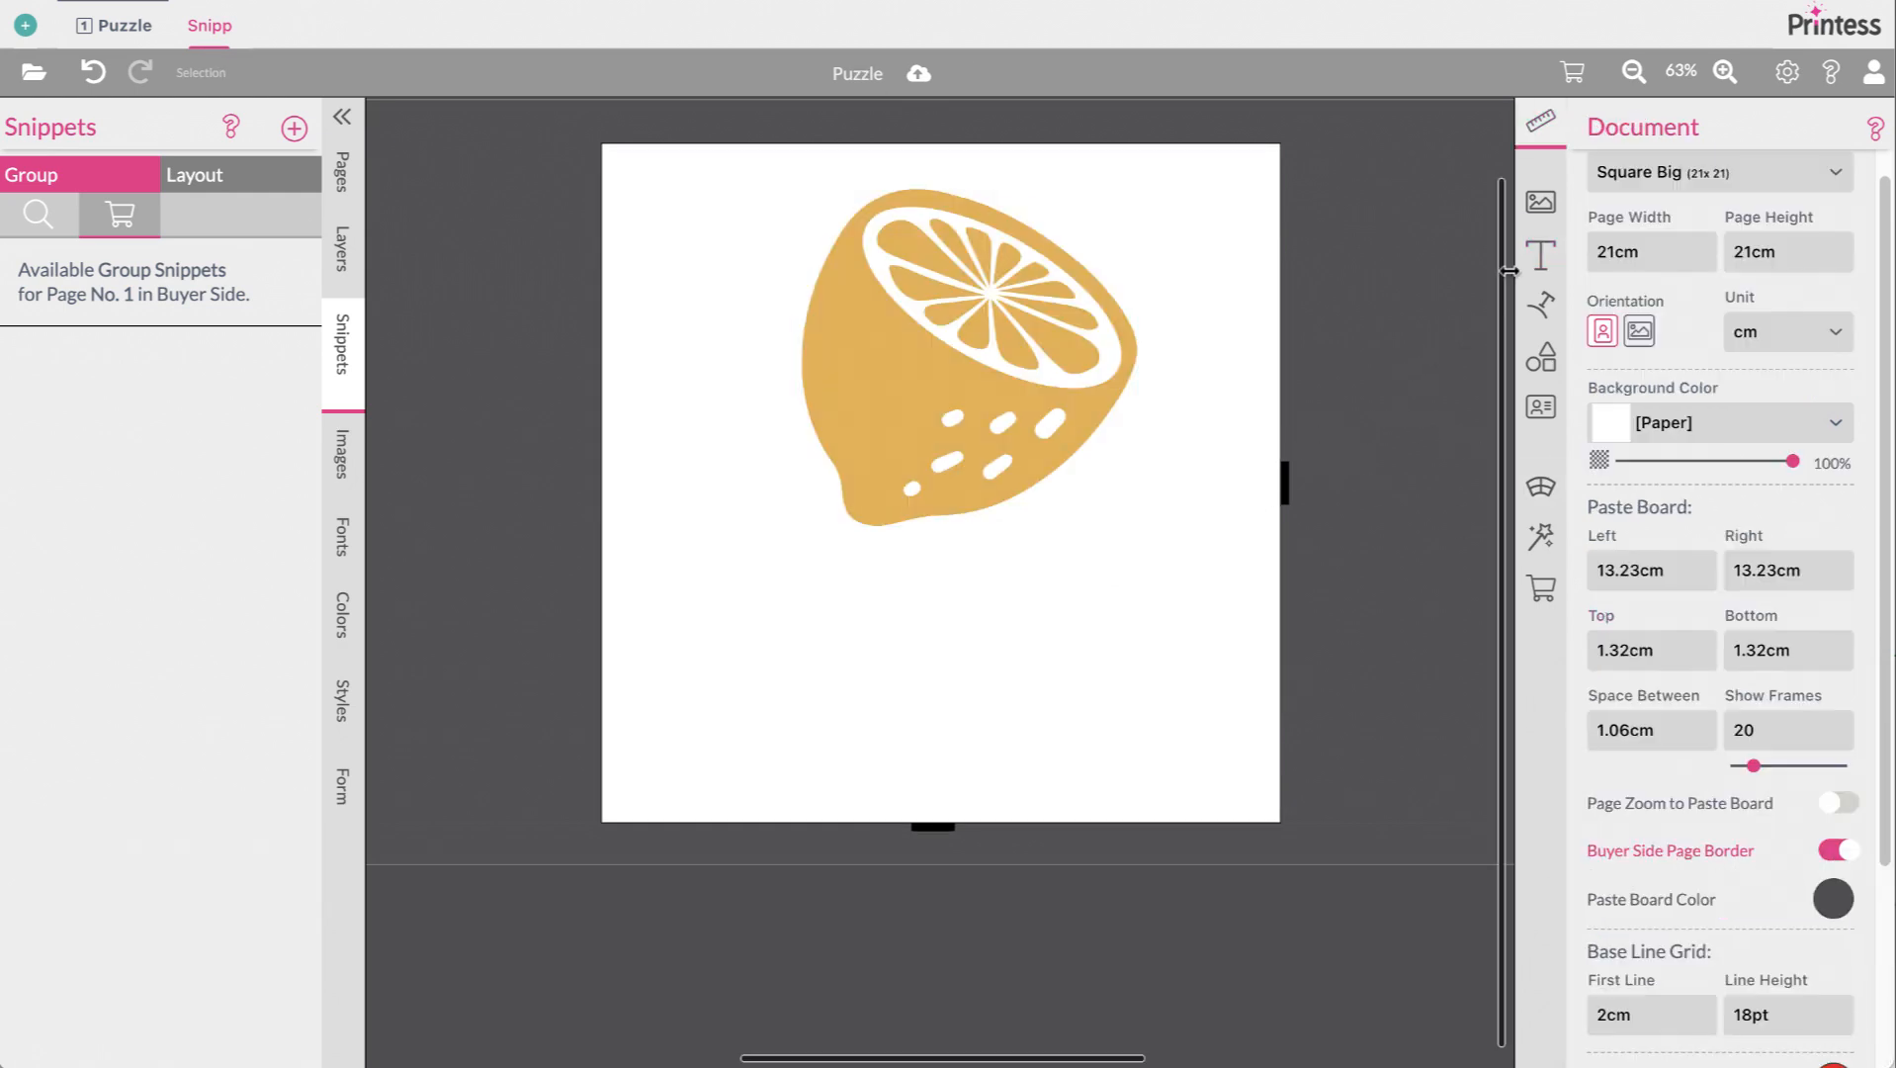
Add a "Fancy Text" frame below the lemon and enlarge it to nearly the full page width
{"action": "left_click", "coordinate": [1540, 255]}
{"action": "left_click", "coordinate": [1637, 356]}
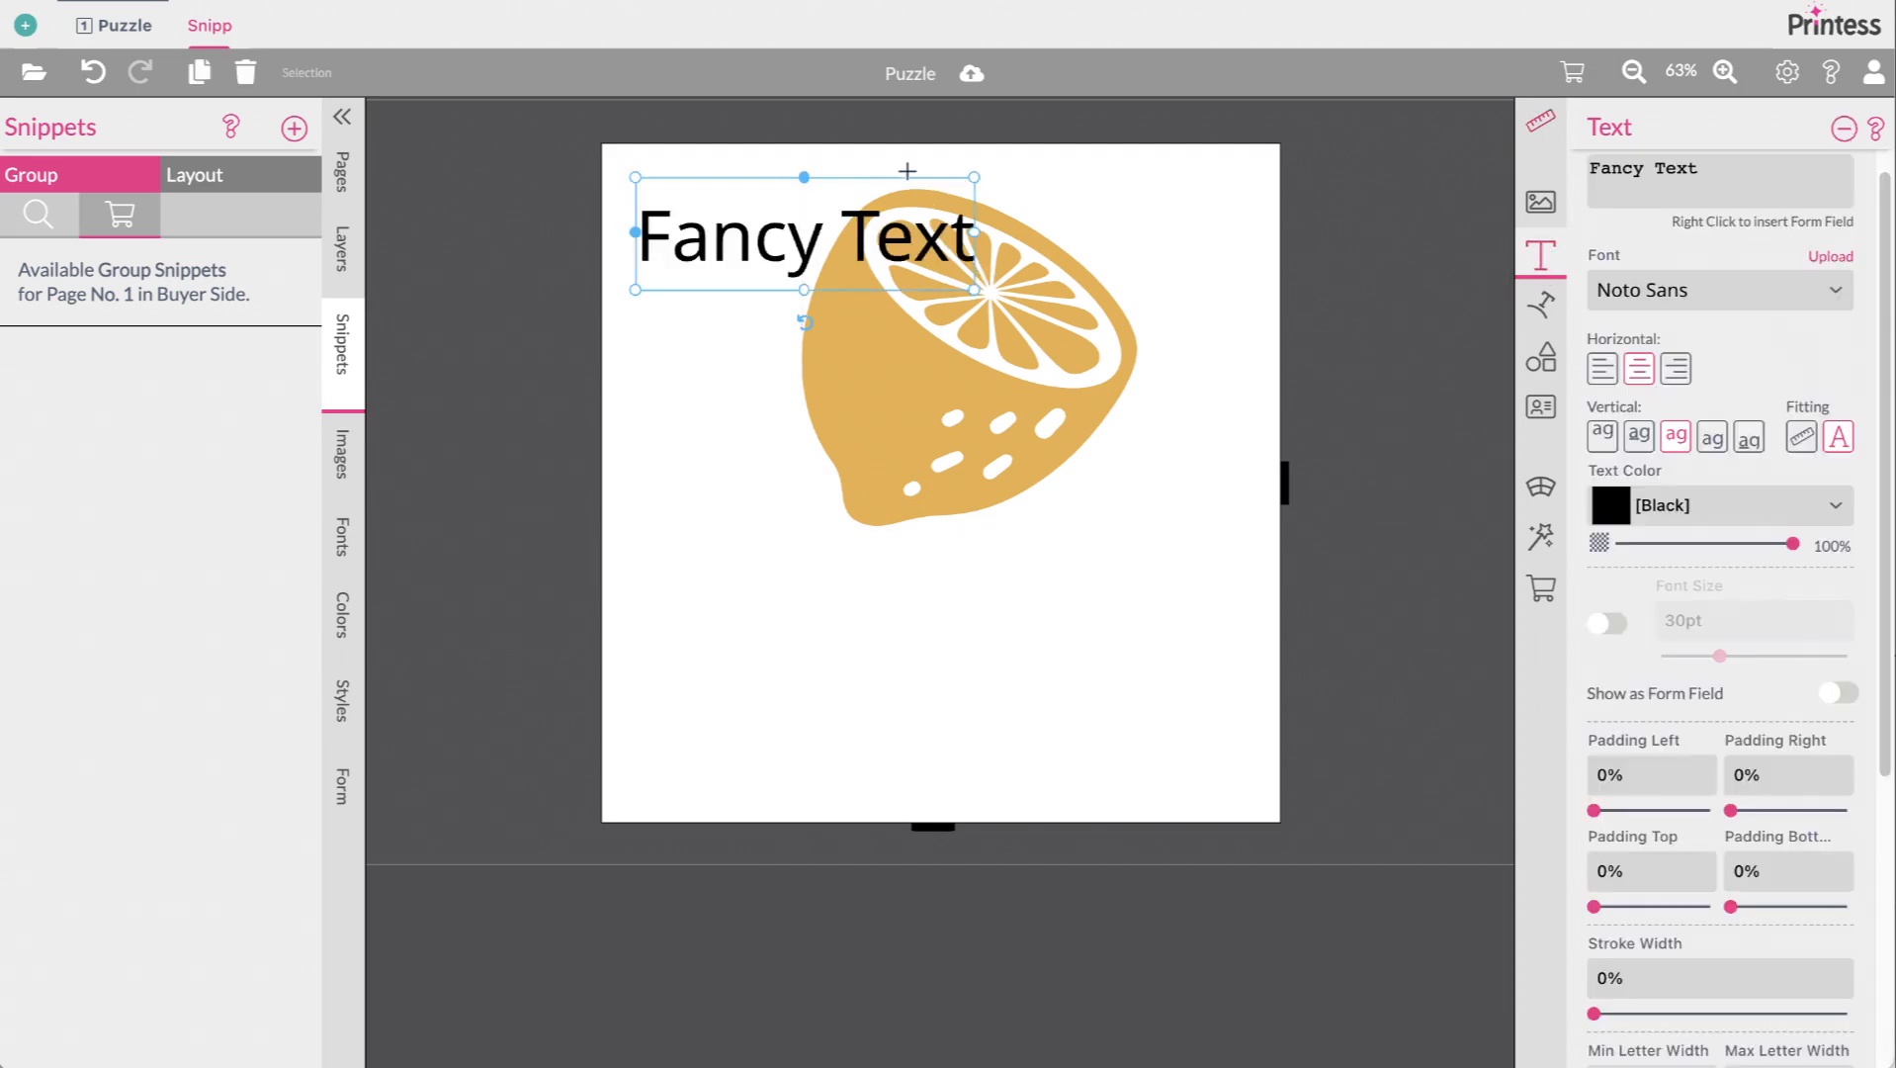
{"action": "left_click_drag", "start_coordinate": [862, 232], "coordinate": [877, 633]}
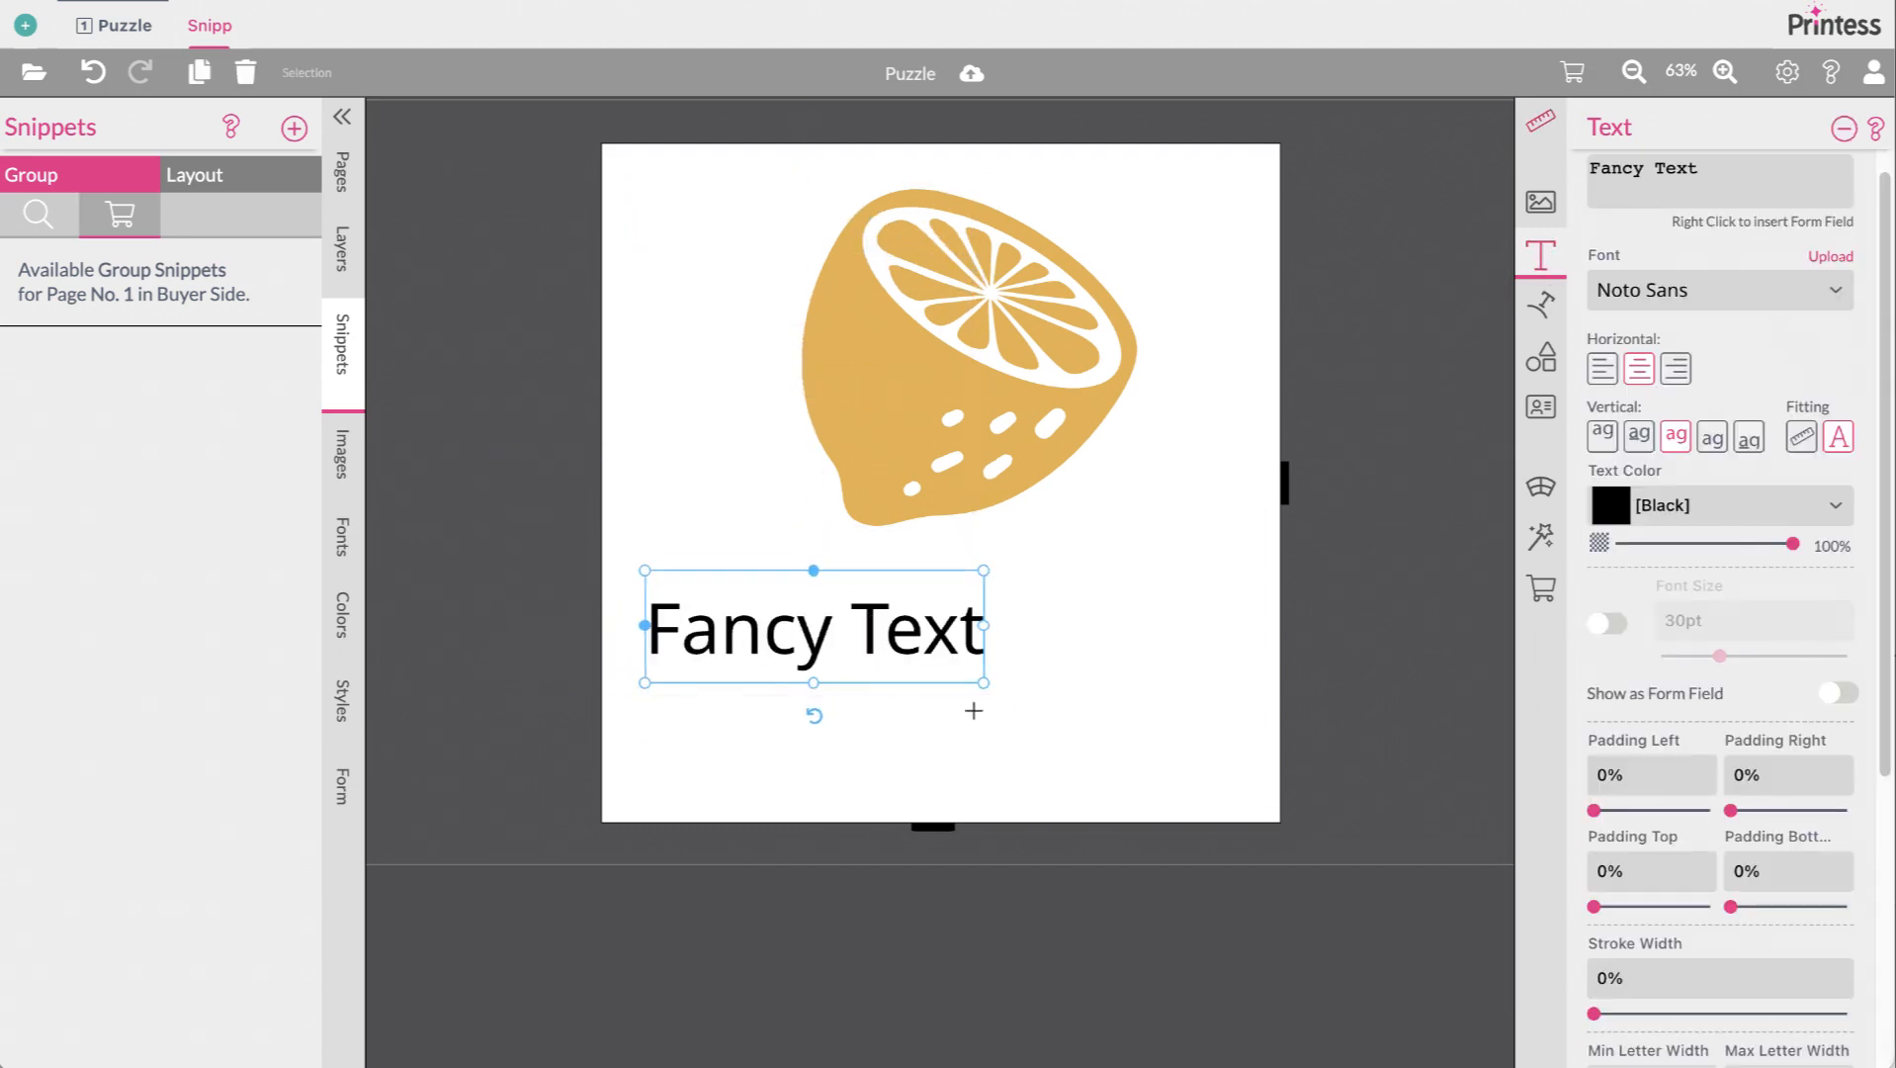
{"action": "left_click_drag", "start_coordinate": [985, 681], "coordinate": [1249, 782]}
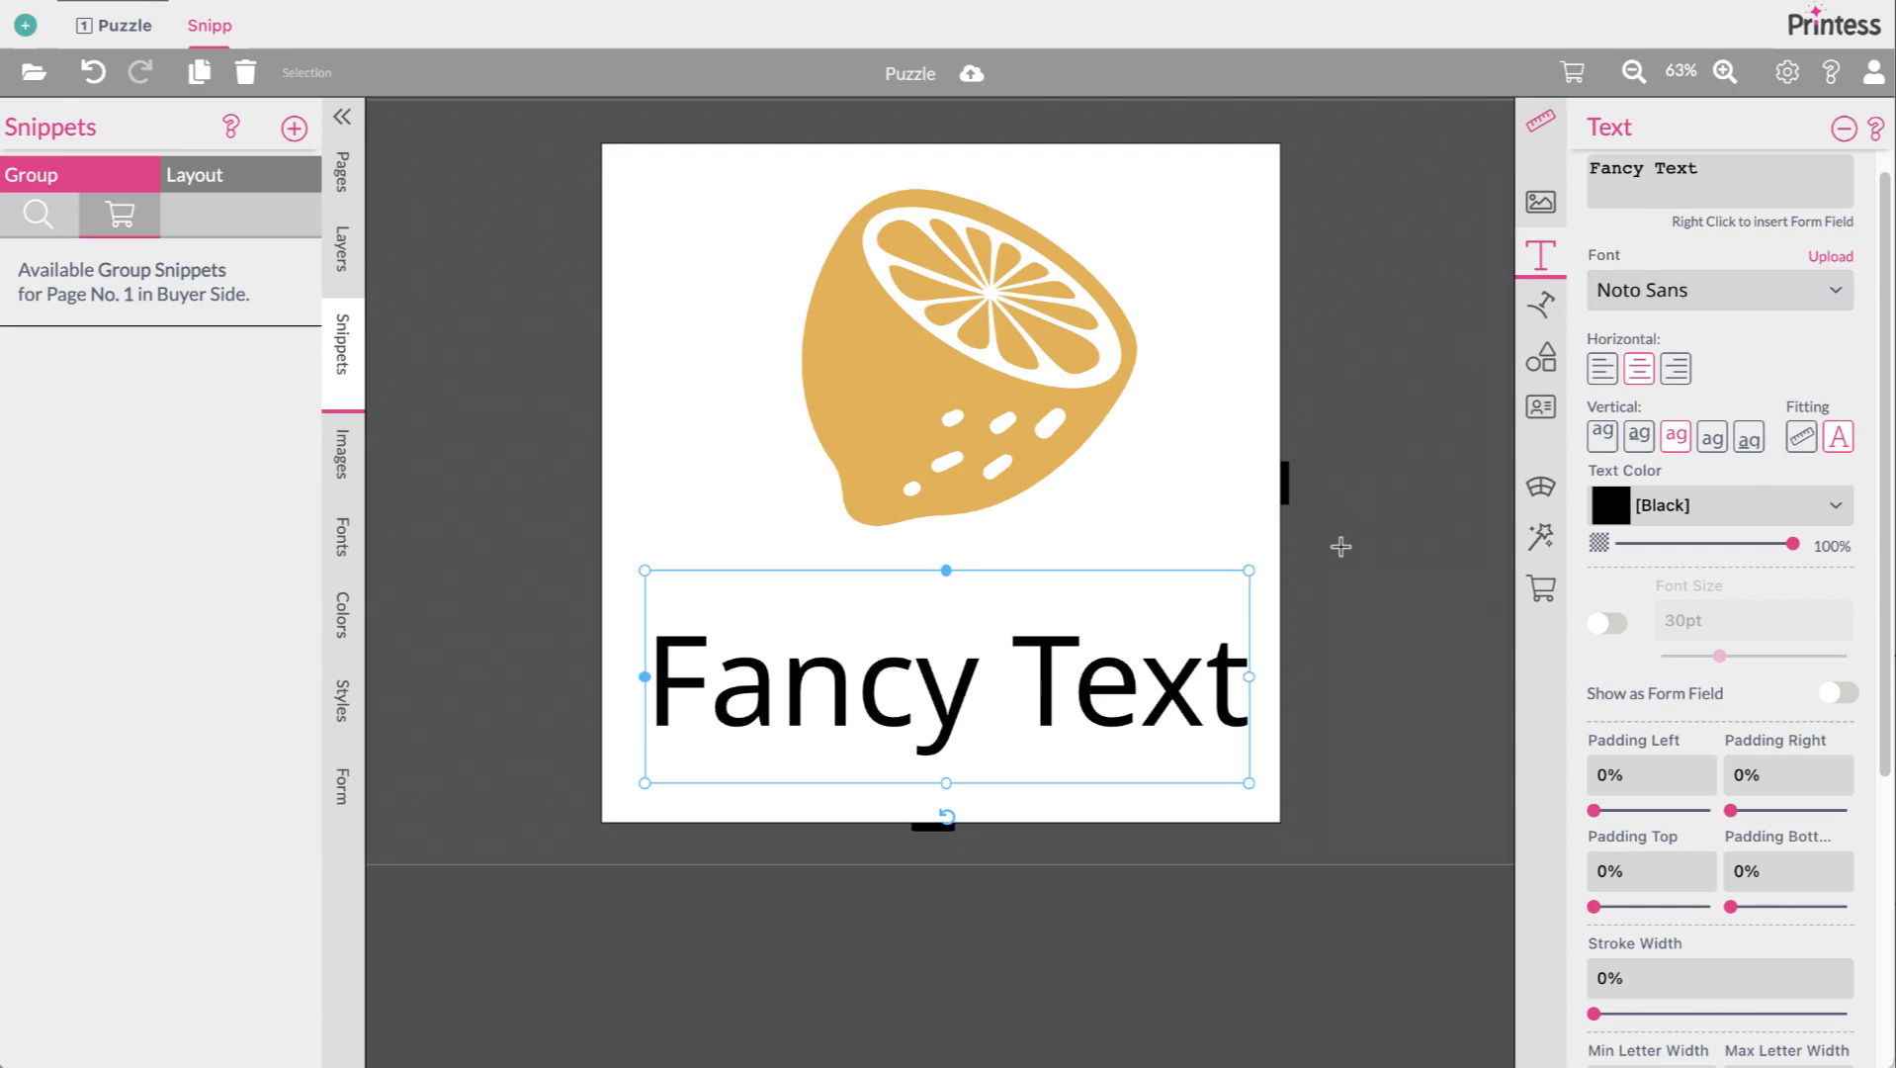
Change the Fancy Text font to Ballet Harmony Italic and nudge the frame slightly closer to the lemon
{"action": "left_click", "coordinate": [1710, 290]}
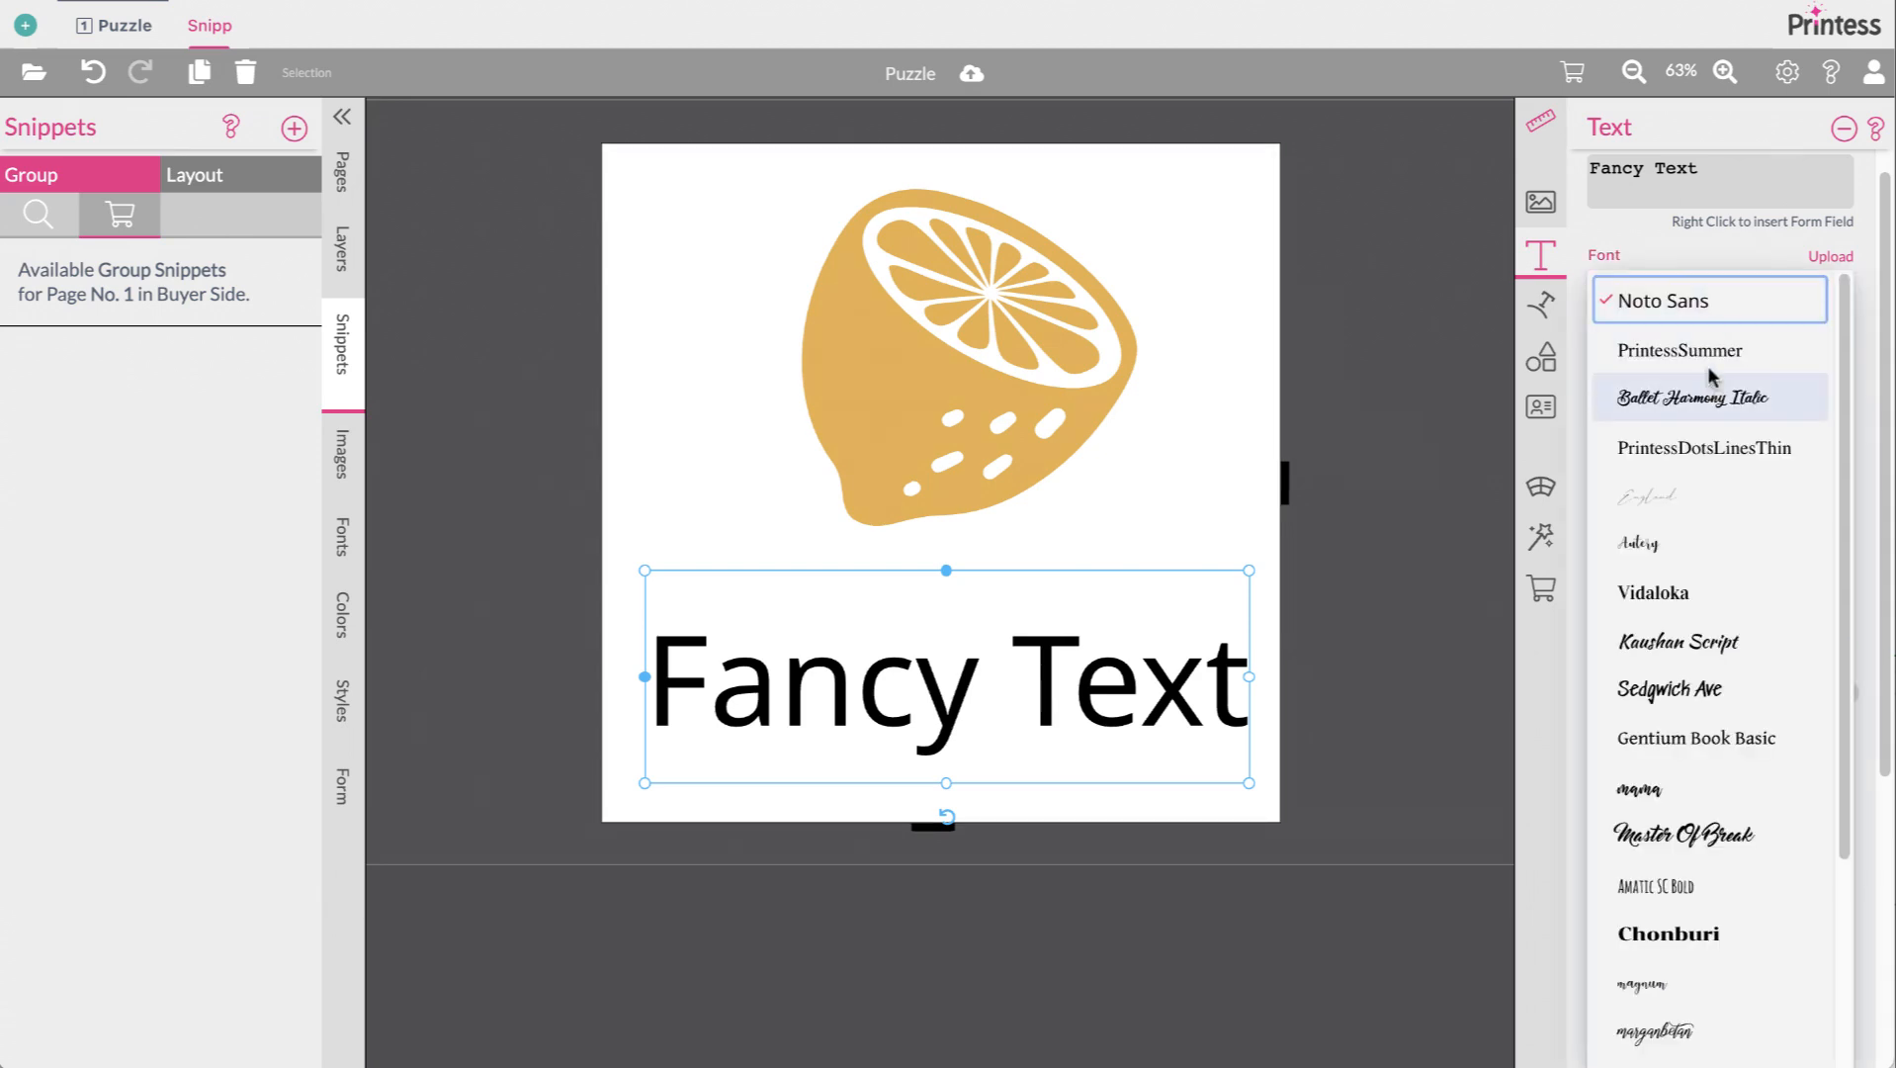
{"action": "left_click", "coordinate": [1692, 397]}
{"action": "left_click_drag", "start_coordinate": [1128, 672], "coordinate": [1119, 657]}
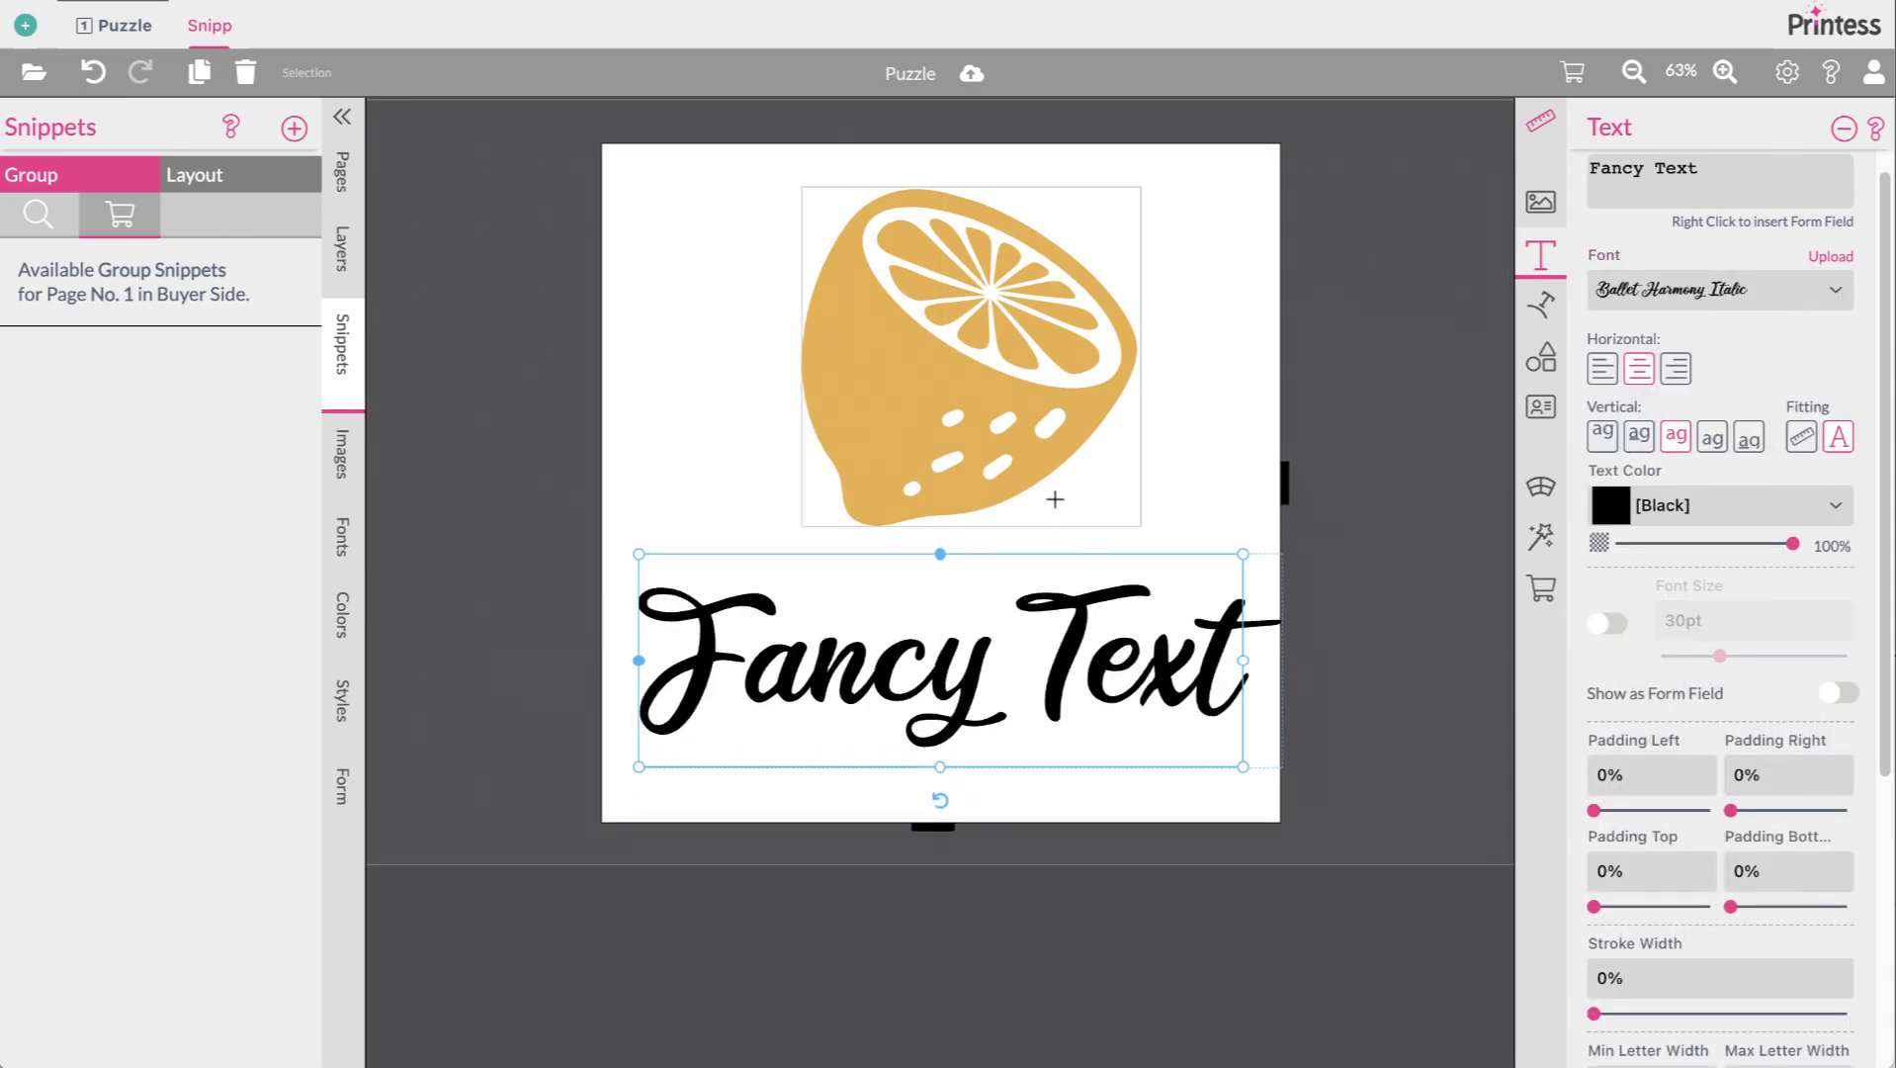
{"action": "left_click", "coordinate": [1436, 481]}
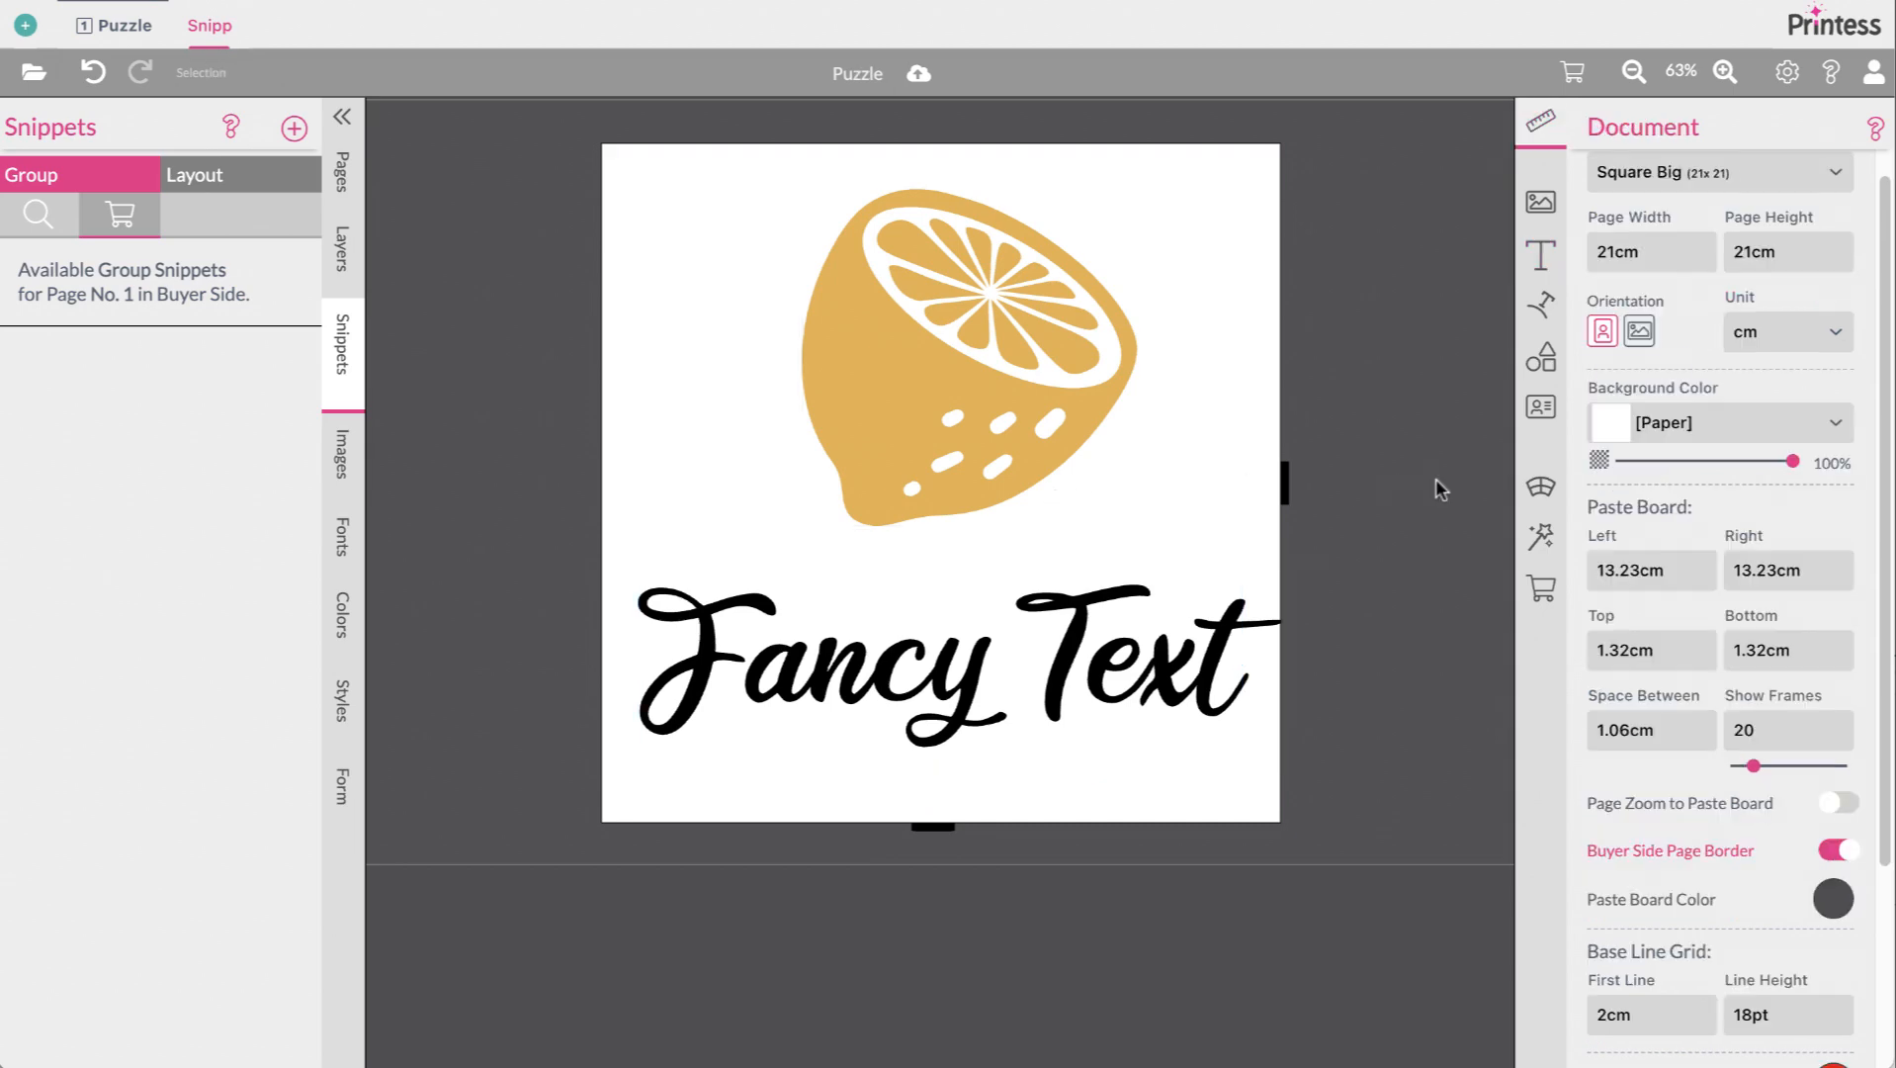
Preview the document as a buyer, then allow buyers to edit the lemon's color and the Fancy Text's content
{"action": "left_click", "coordinate": [1573, 71]}
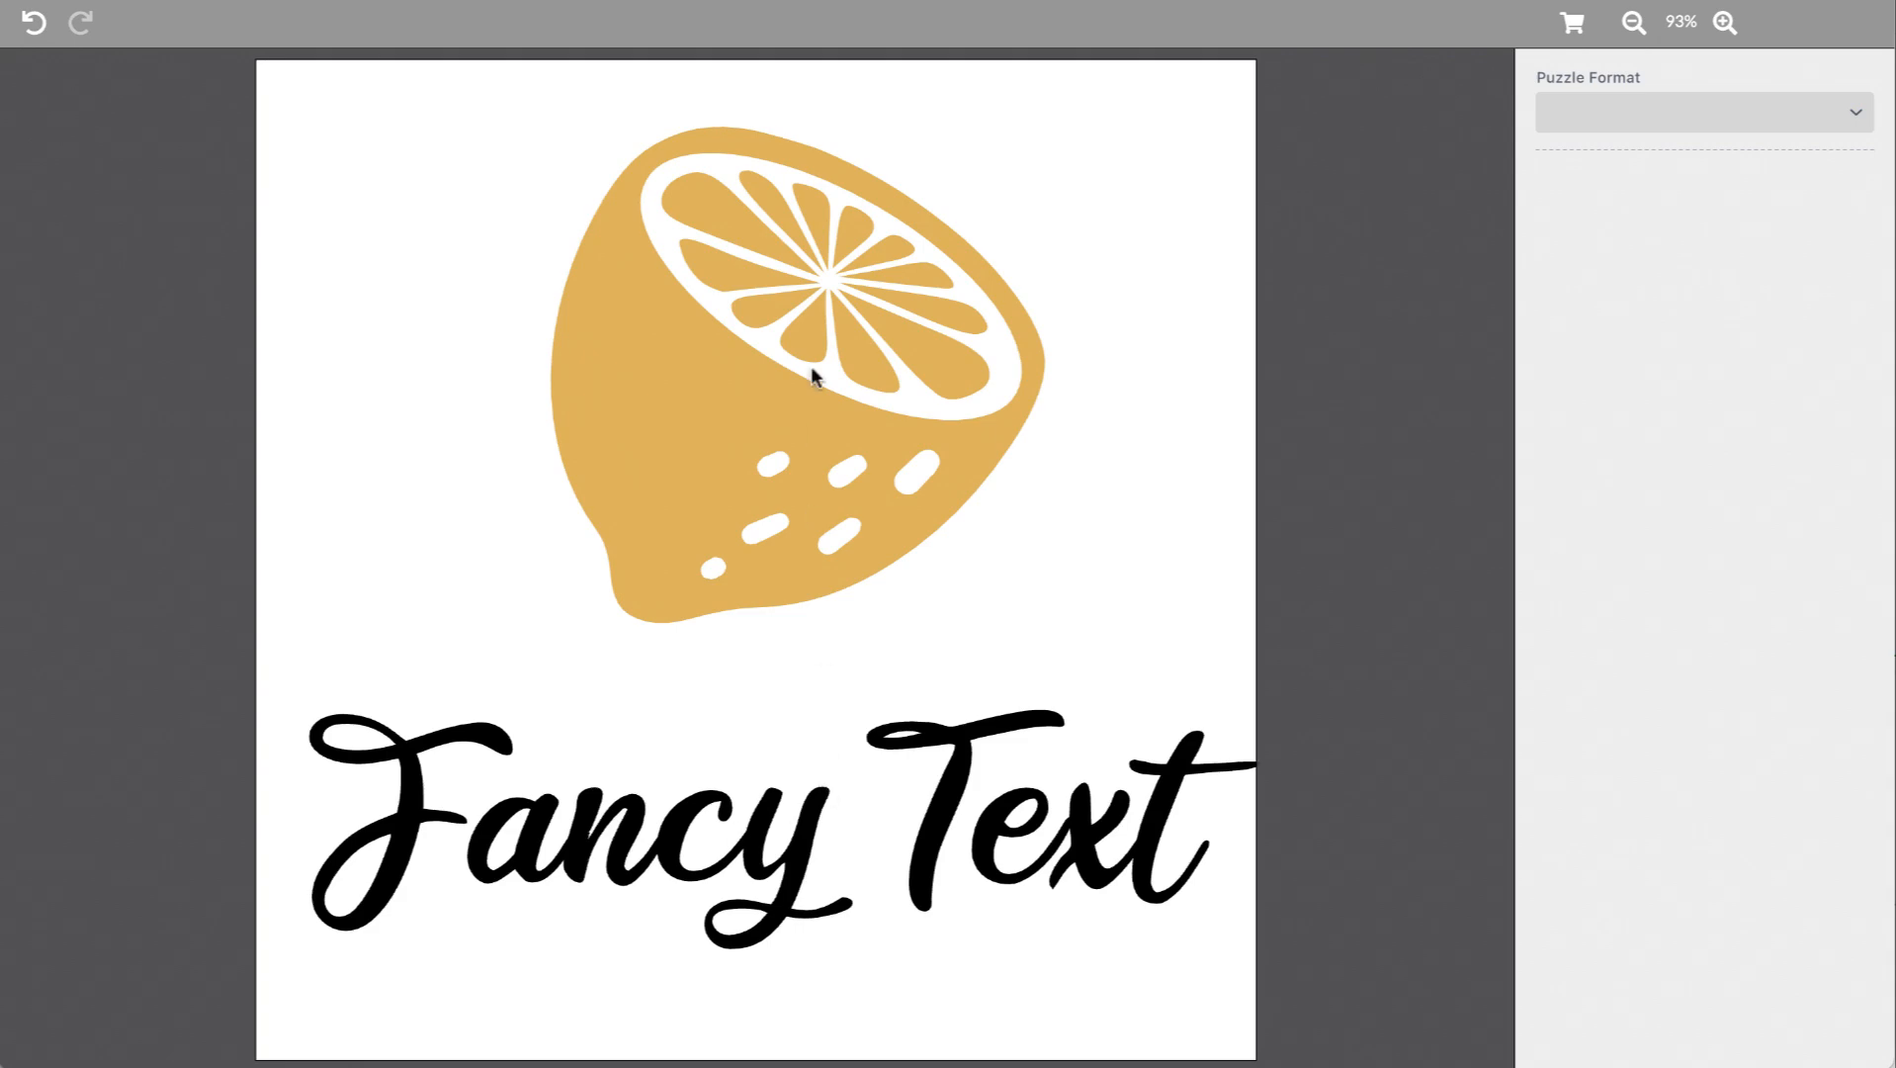
{"action": "left_click", "coordinate": [1572, 24]}
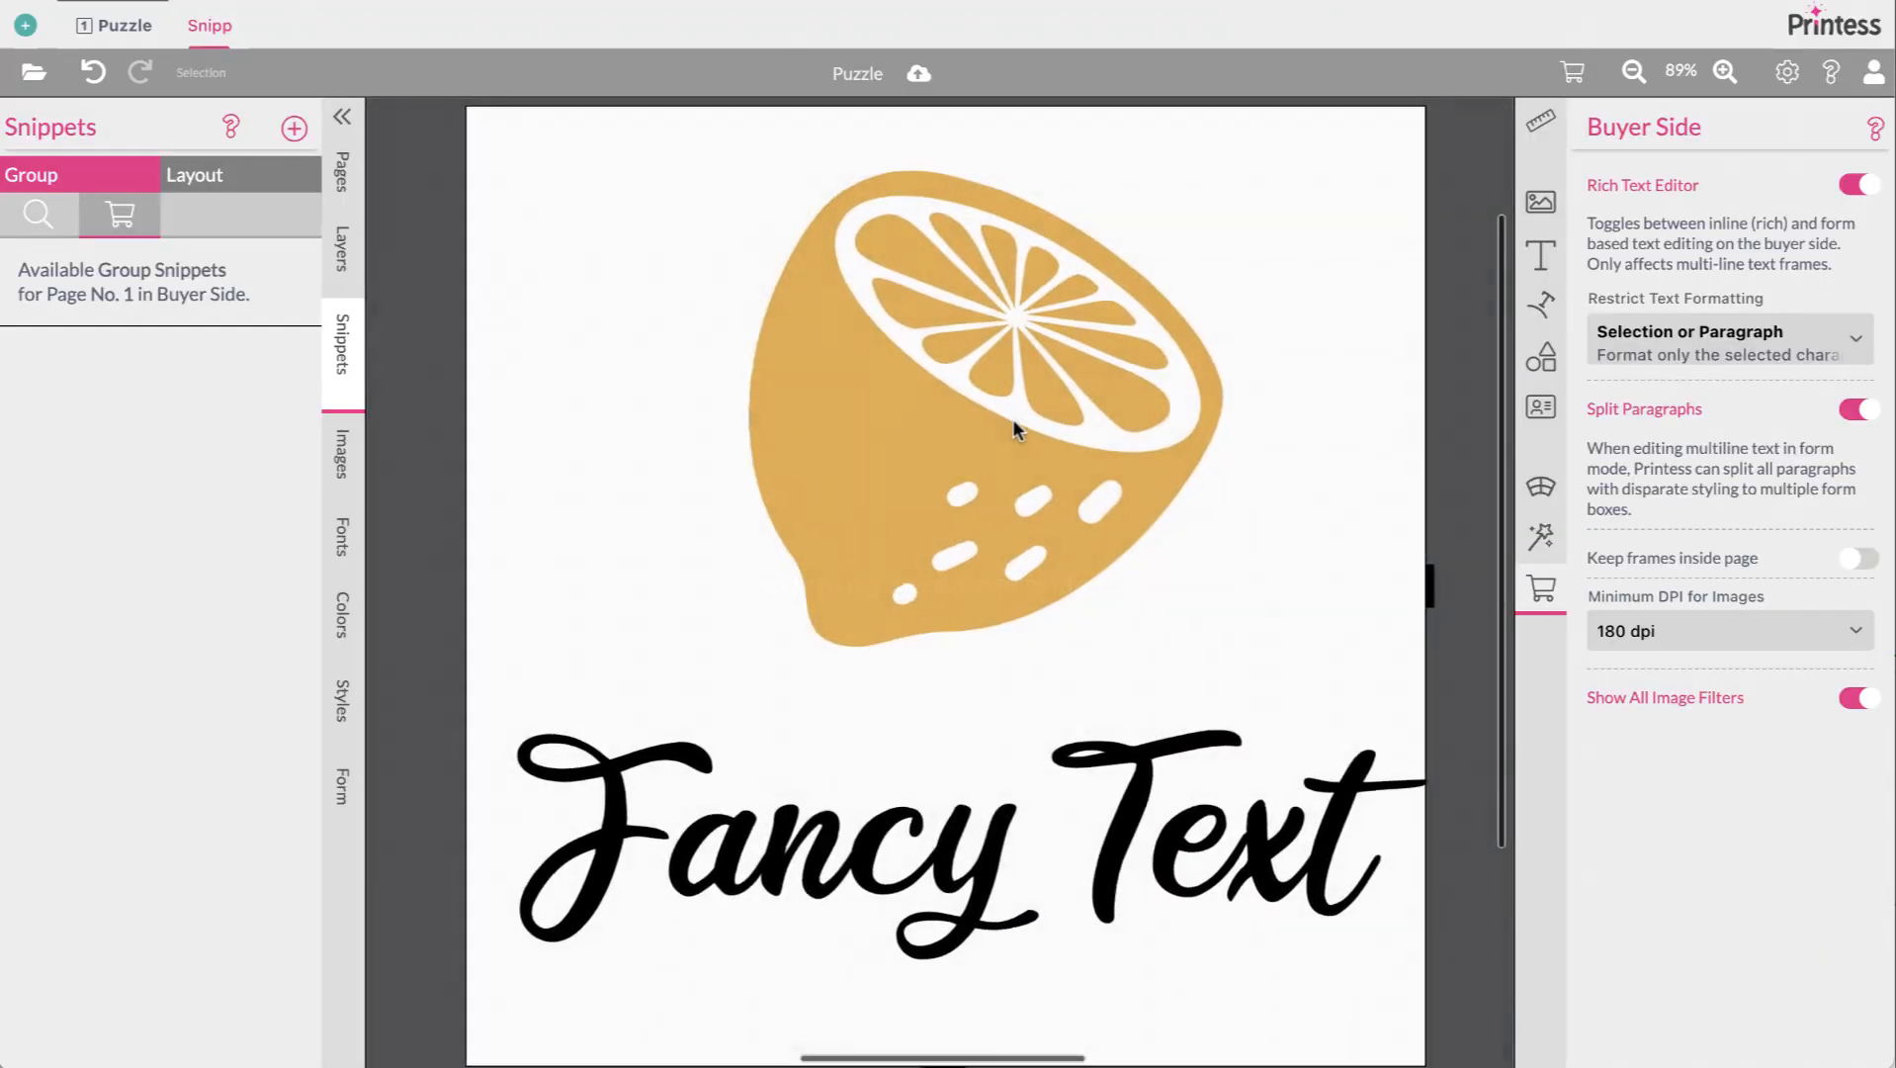
{"action": "left_click", "coordinate": [1011, 420]}
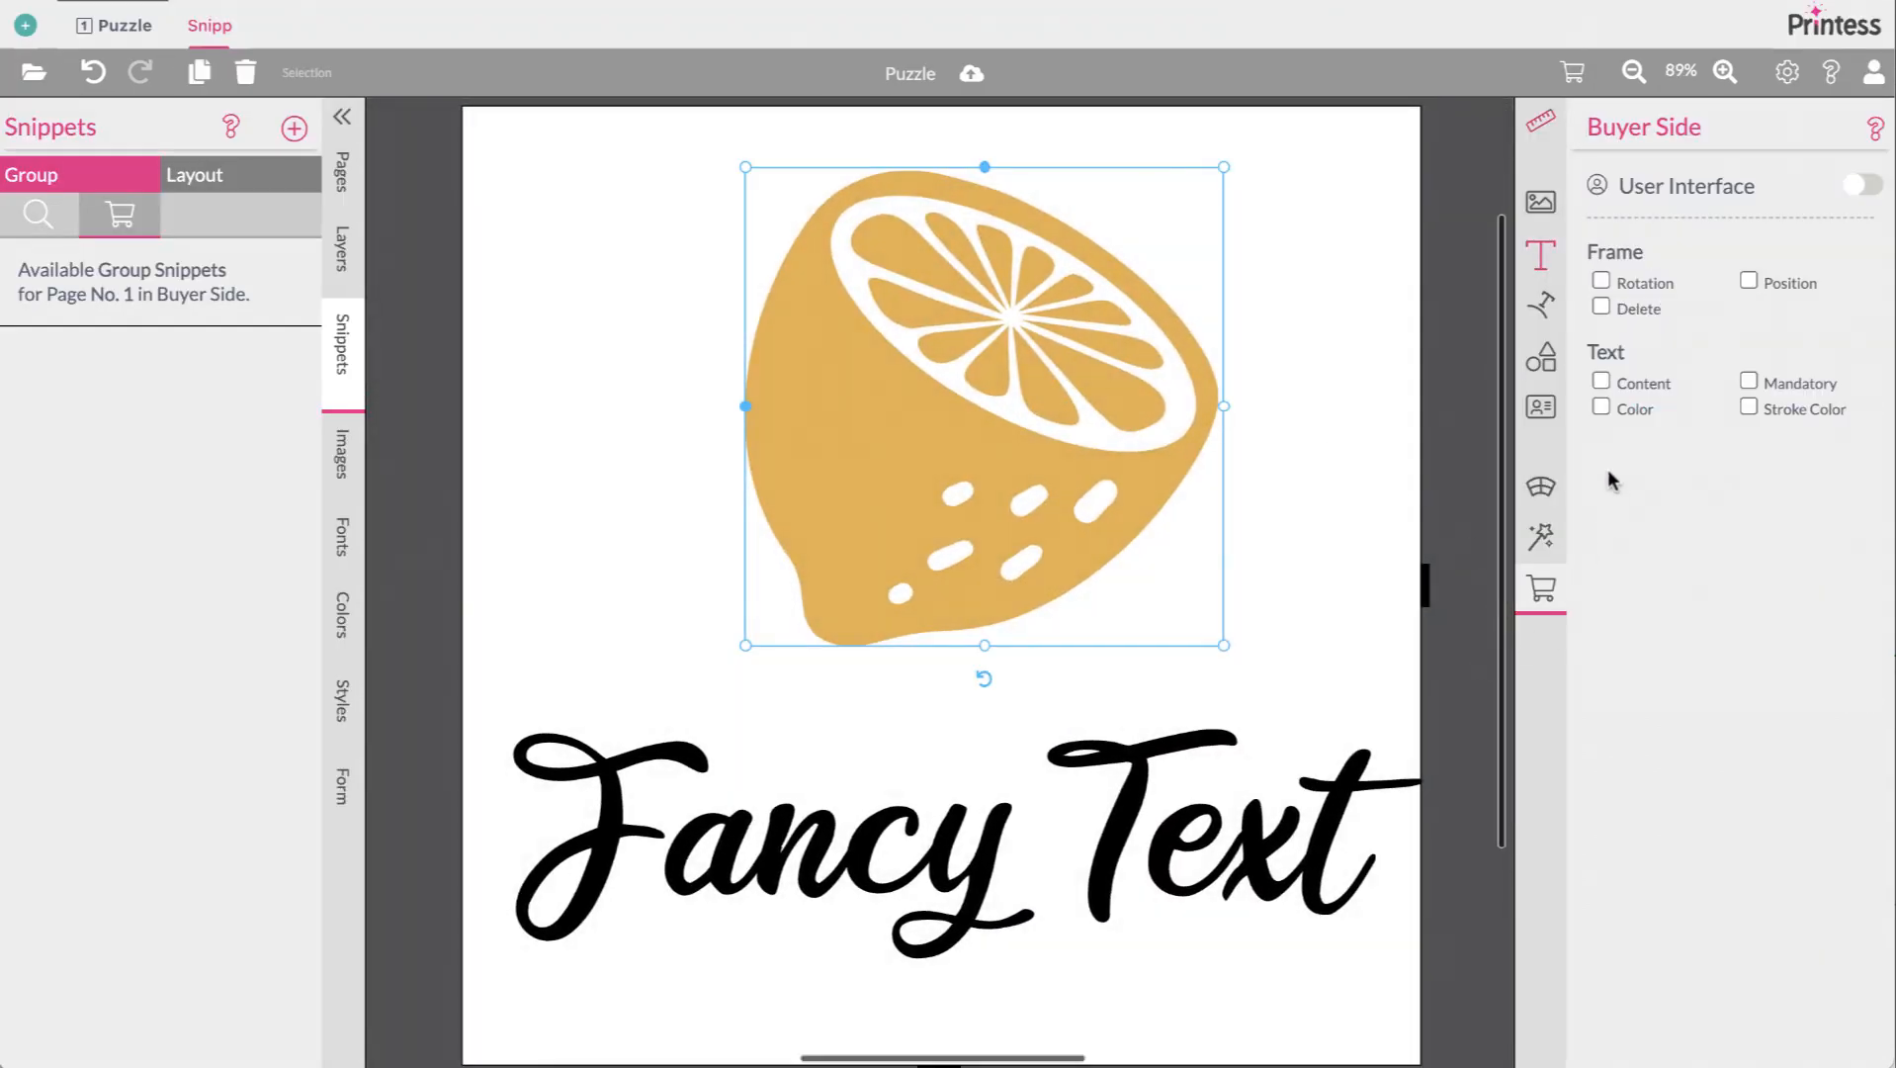
{"action": "left_click", "coordinate": [1629, 405]}
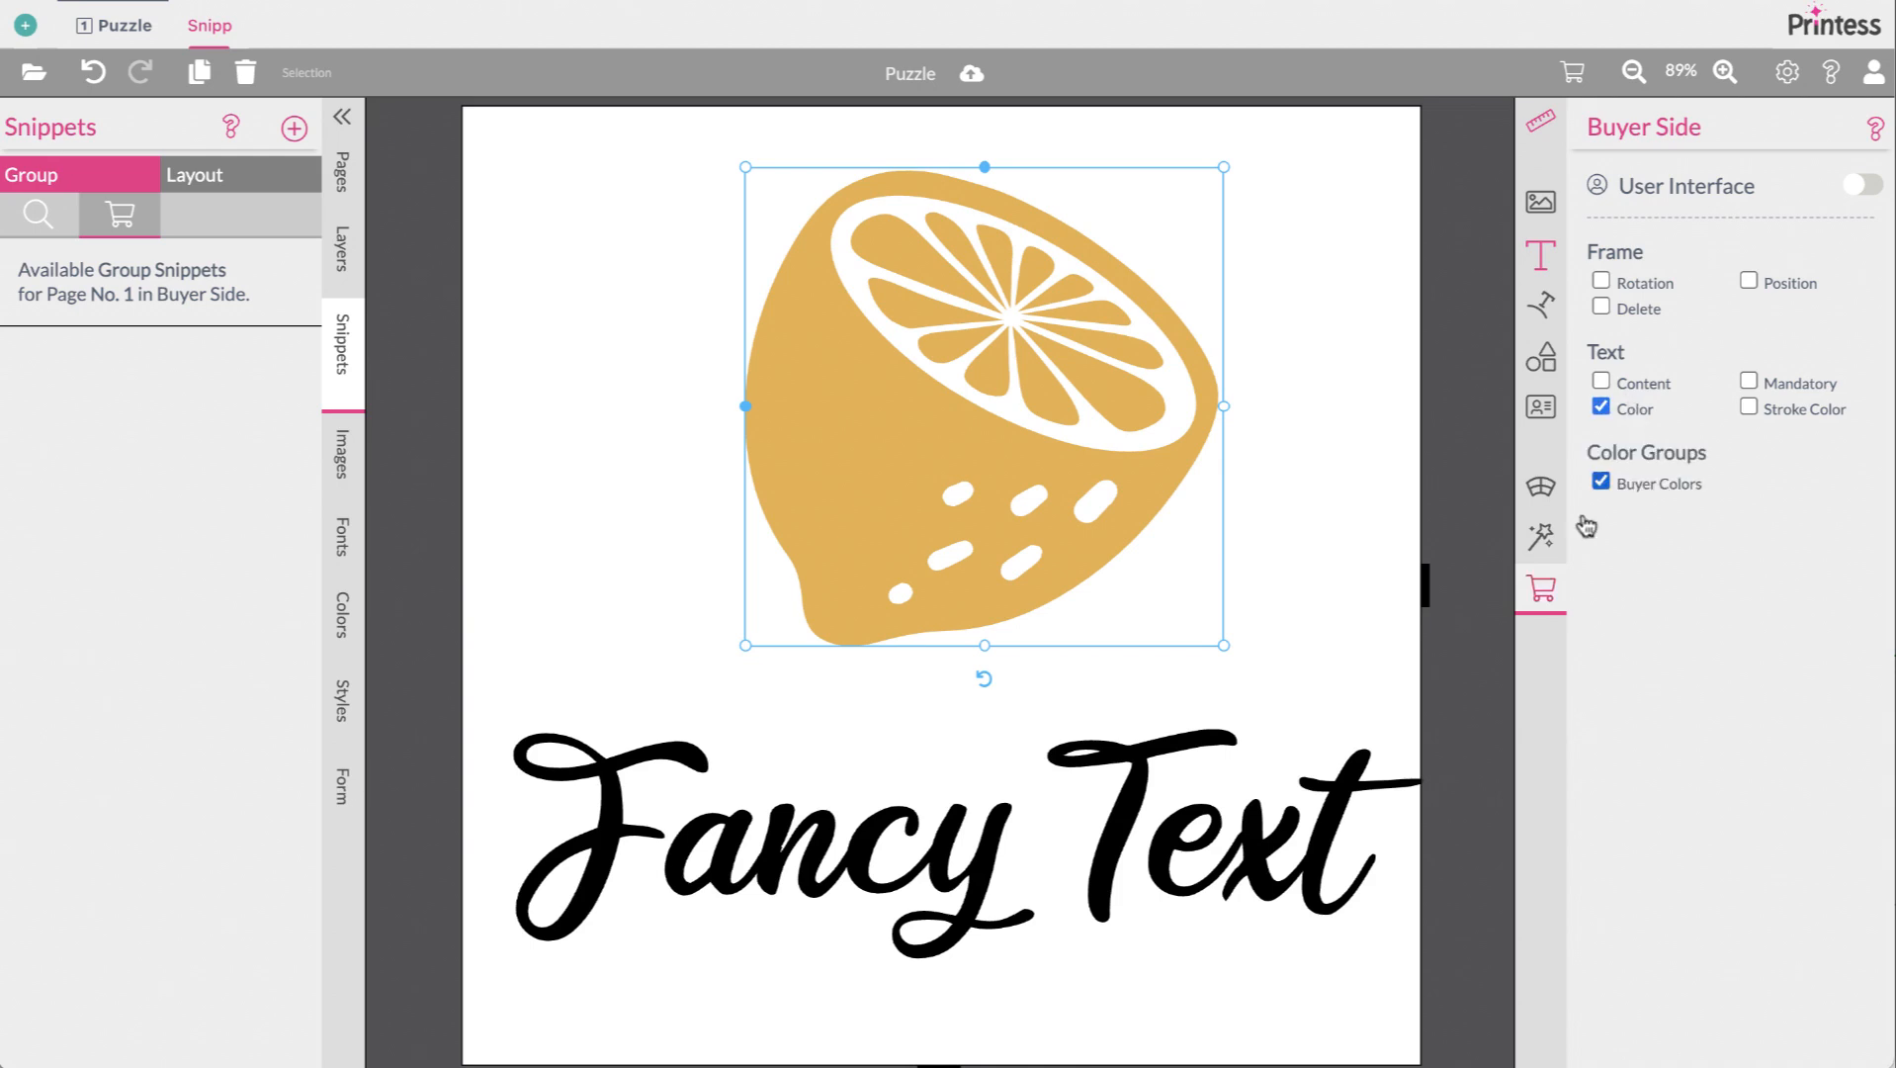
{"action": "left_click", "coordinate": [1158, 846]}
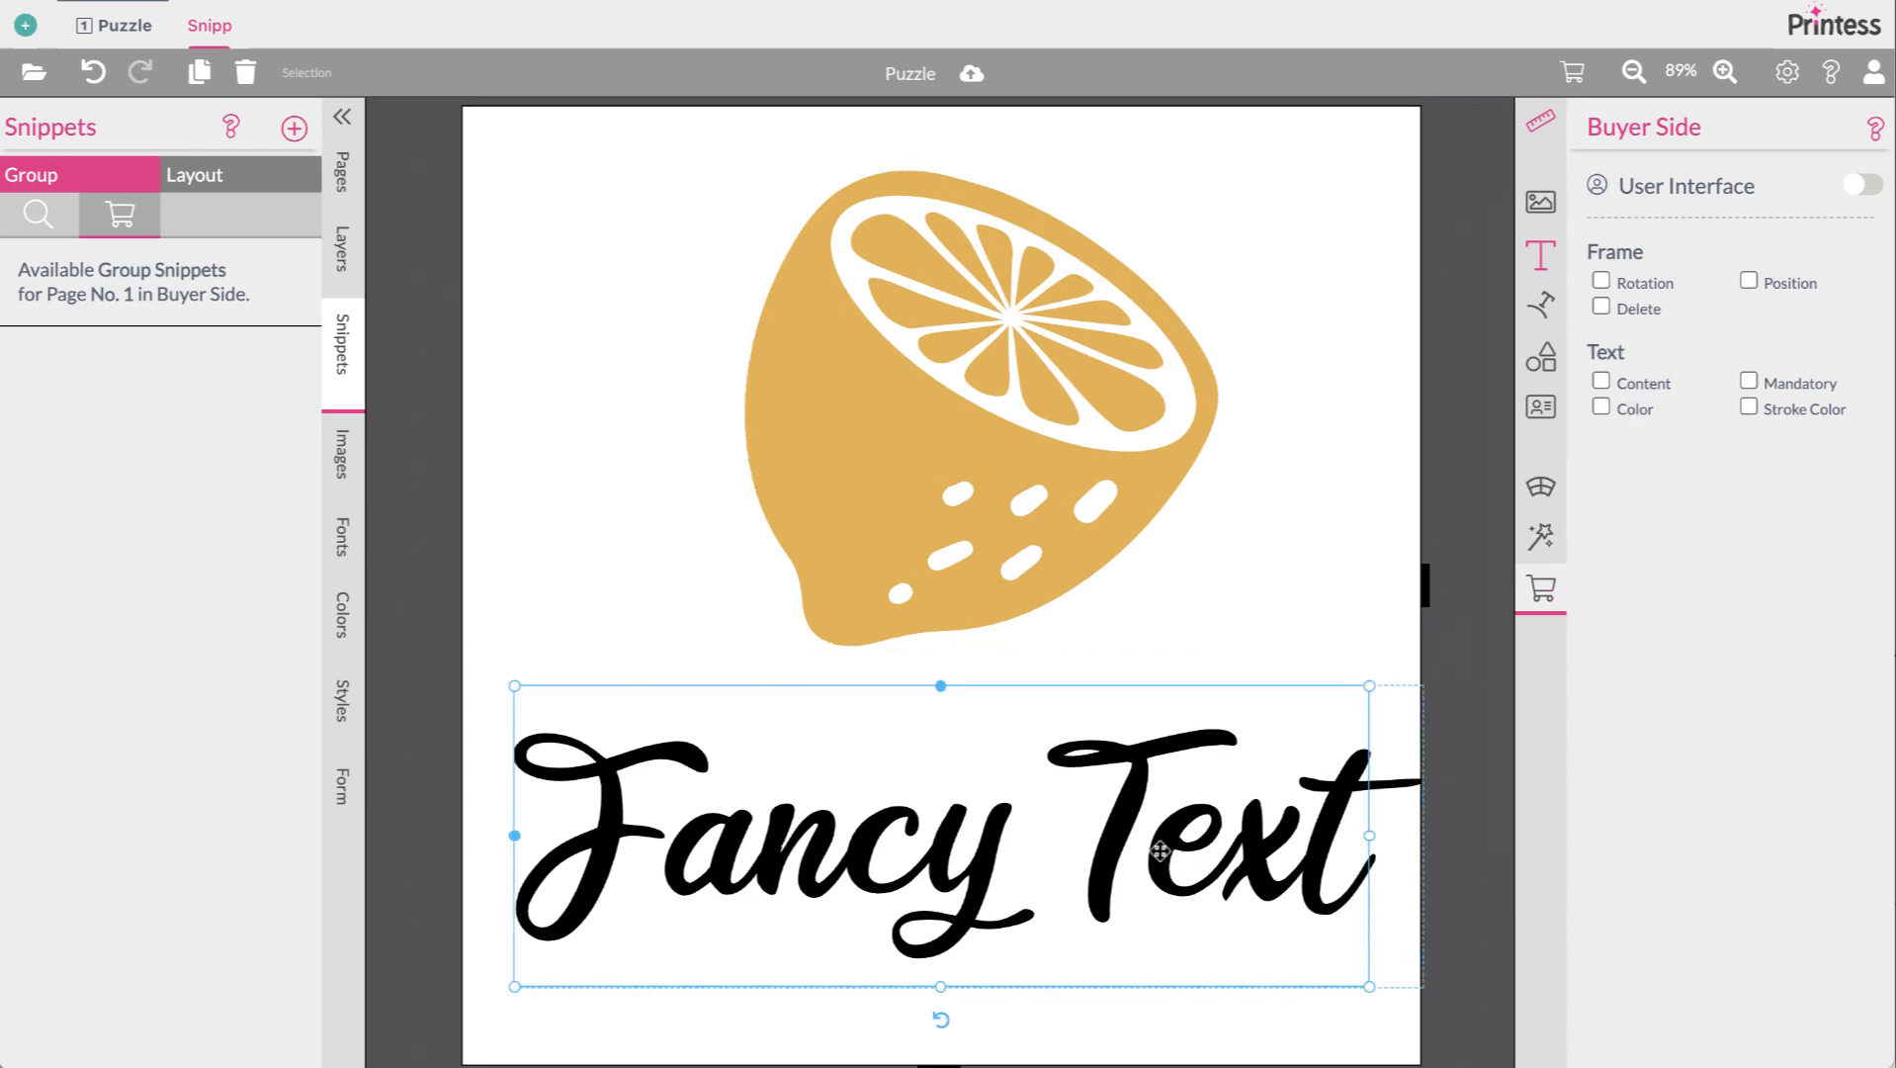
{"action": "left_click", "coordinate": [1659, 389]}
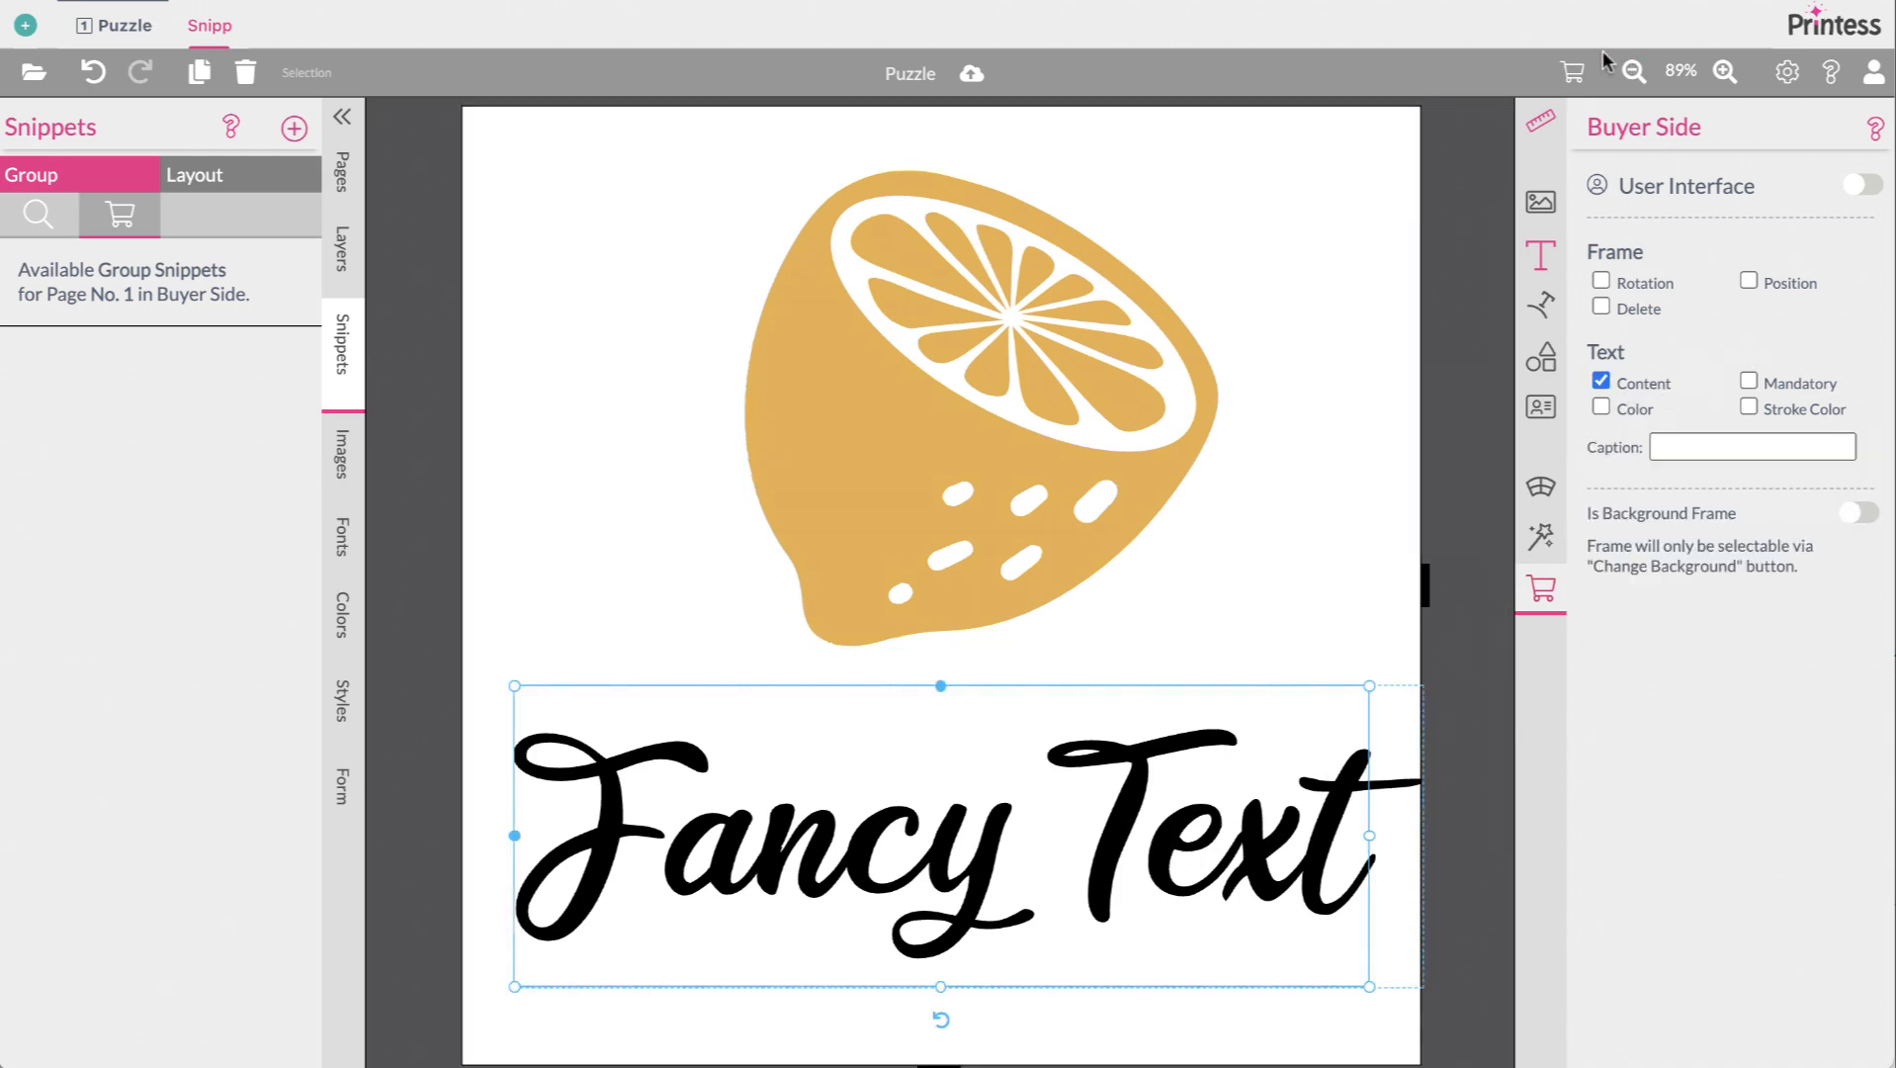
Preview the snippet as a buyer and check the editing options for the lemon and the Fancy Text
{"action": "left_click", "coordinate": [1570, 71]}
{"action": "left_click", "coordinate": [821, 361]}
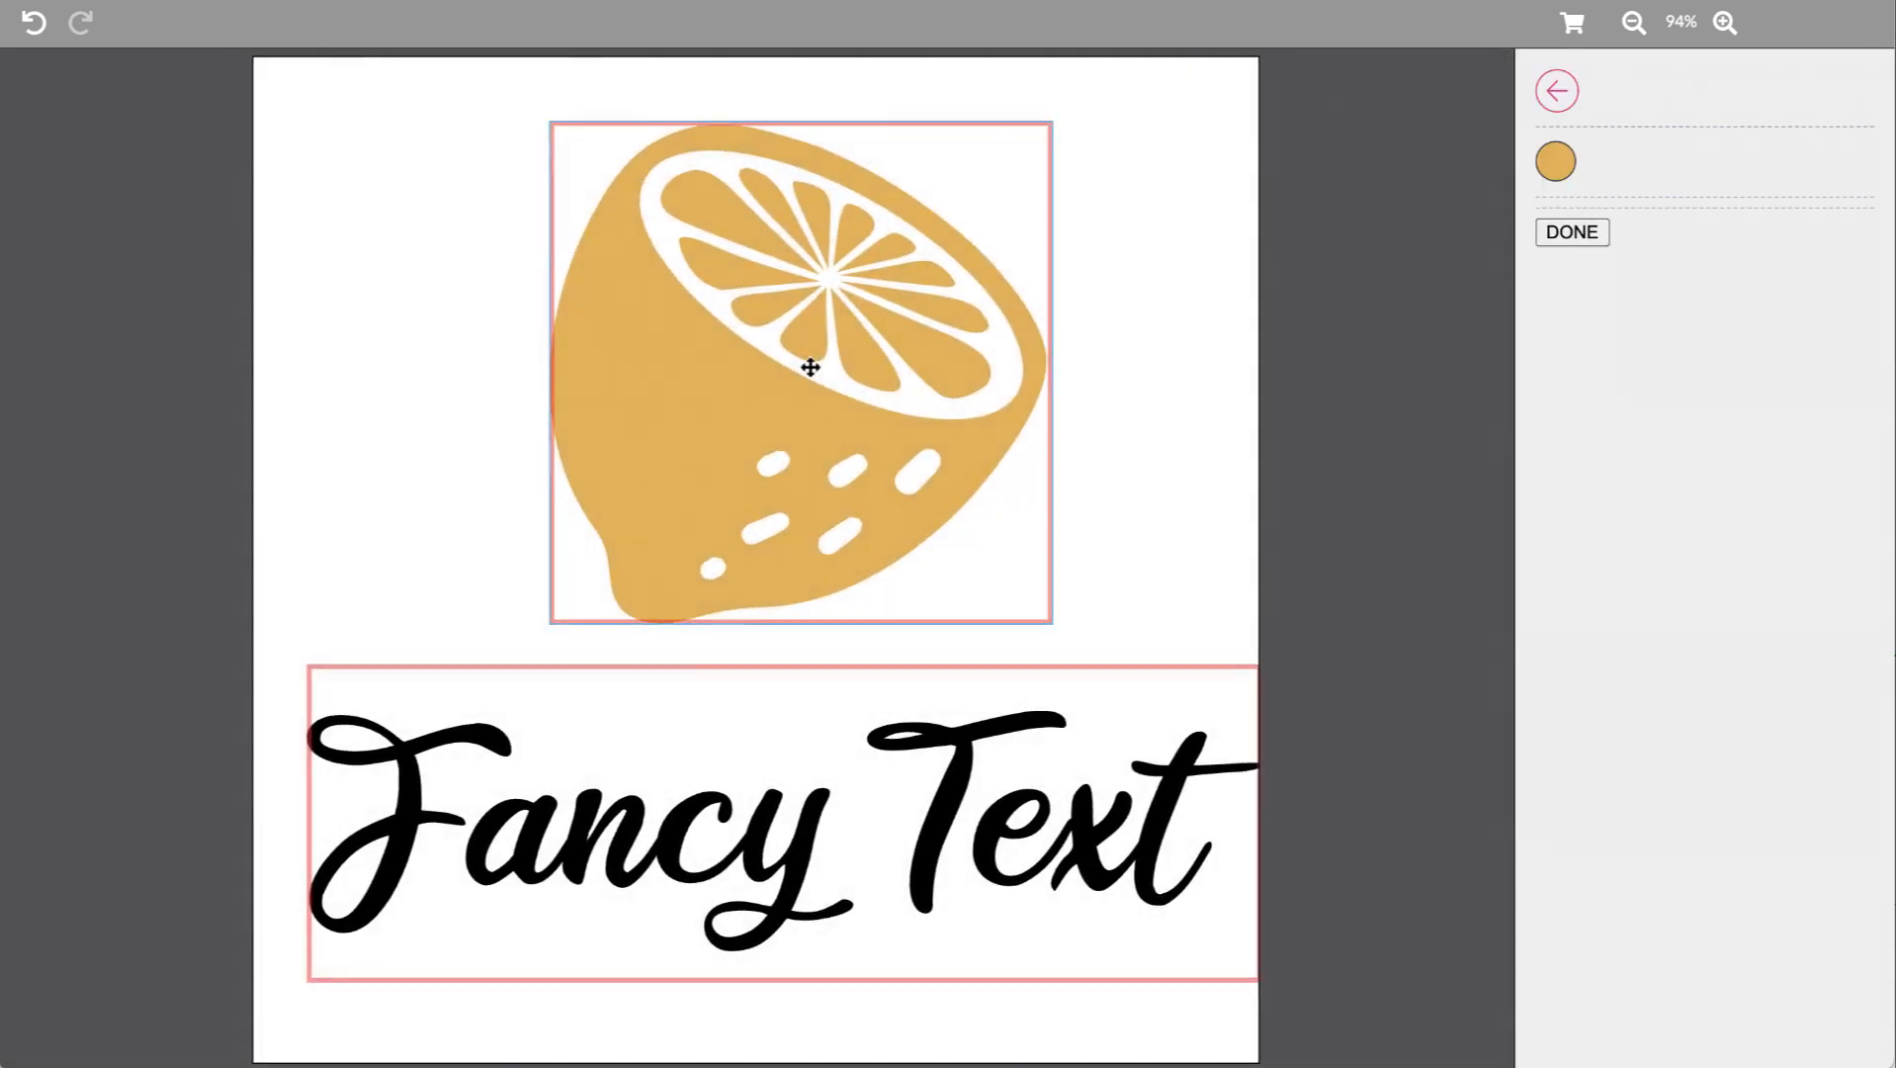
{"action": "left_click", "coordinate": [1033, 828]}
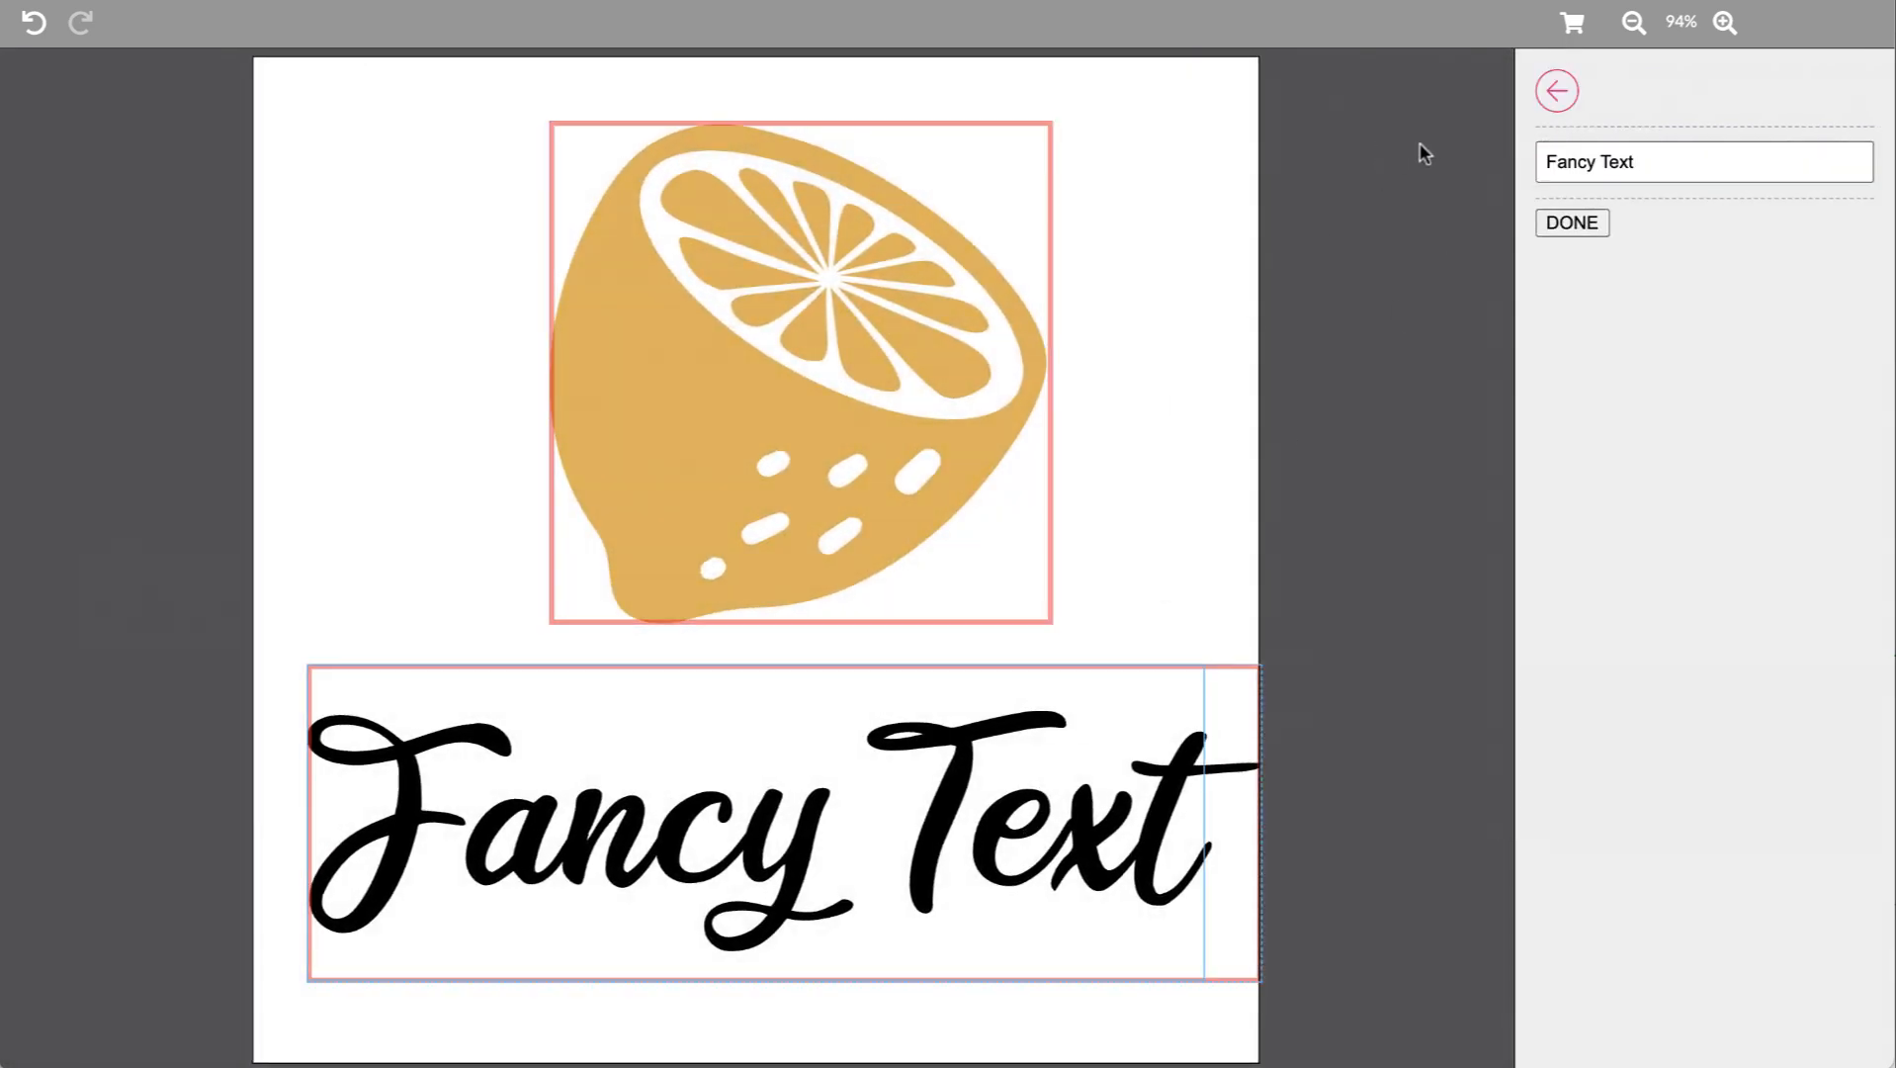
{"action": "left_click", "coordinate": [1571, 29]}
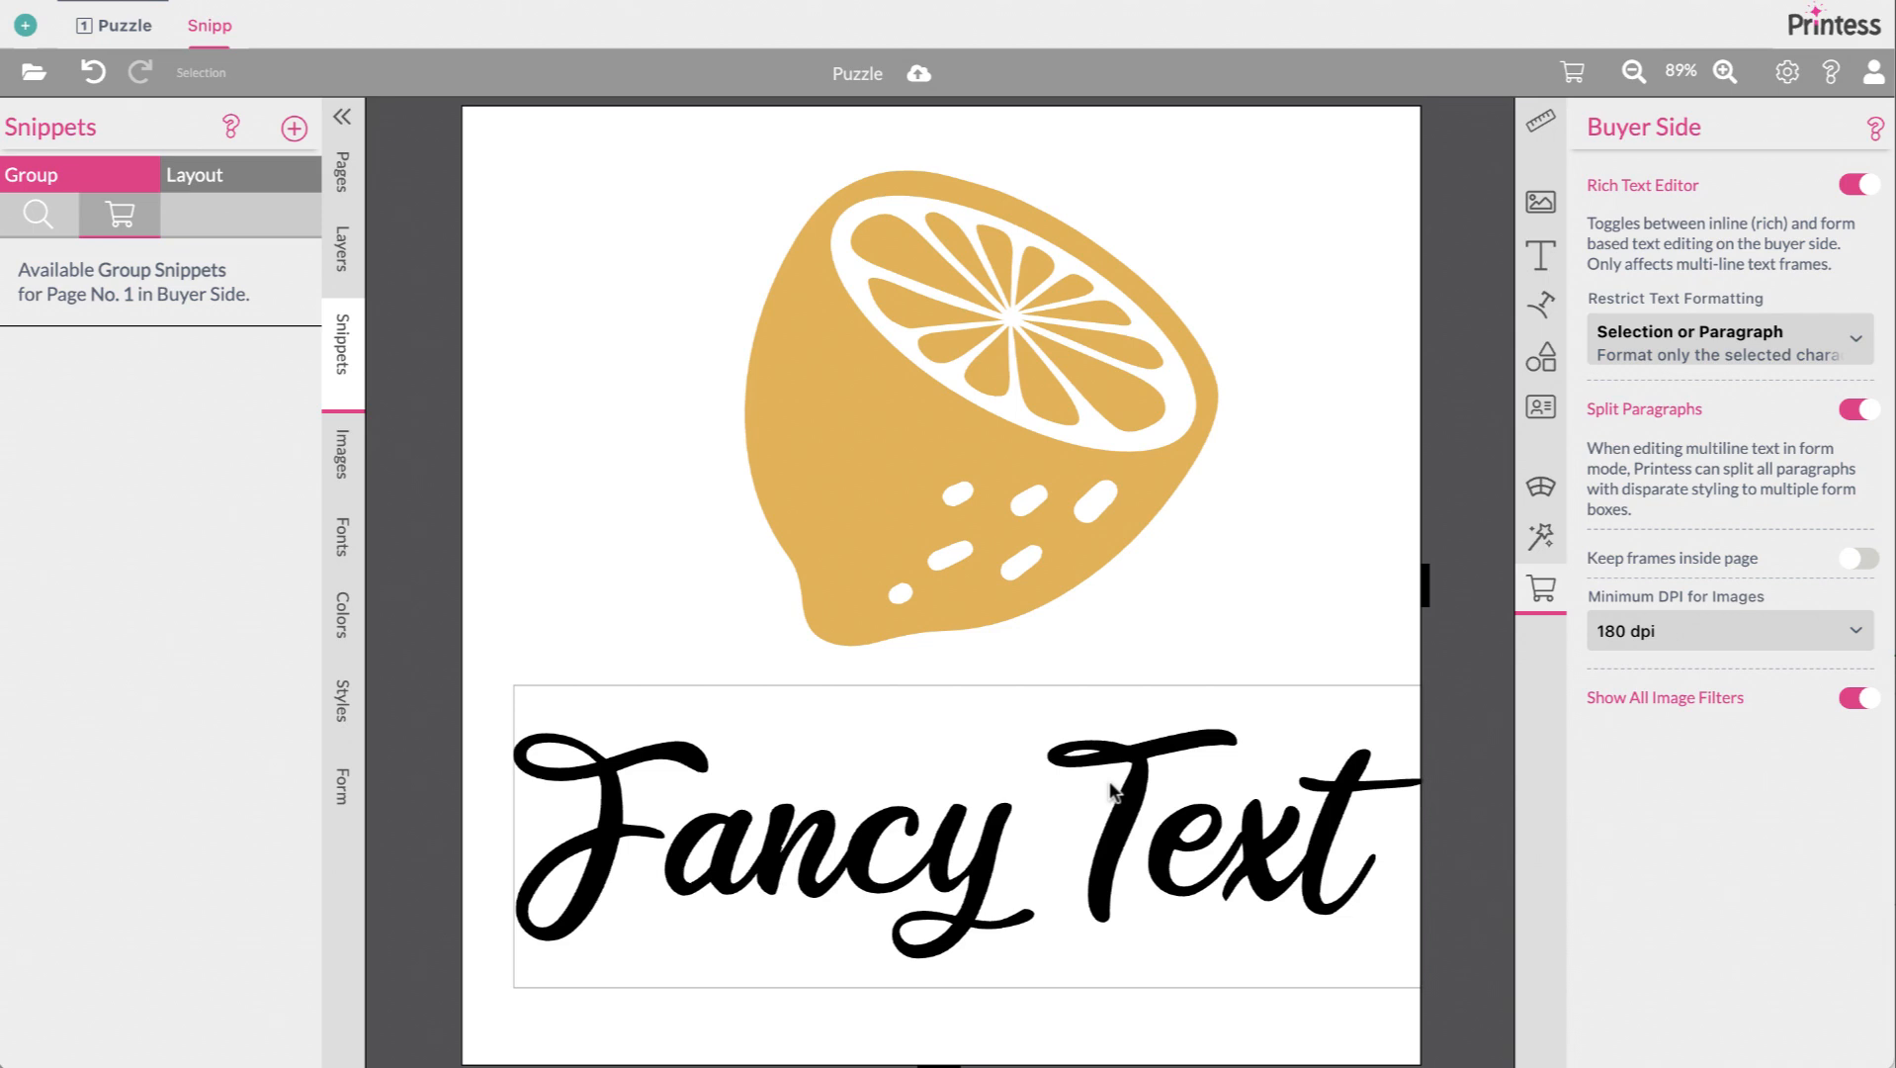
Nudge the Fancy Text frame slightly down and to the left, and group it with the lemon
{"action": "left_click", "coordinate": [1112, 790]}
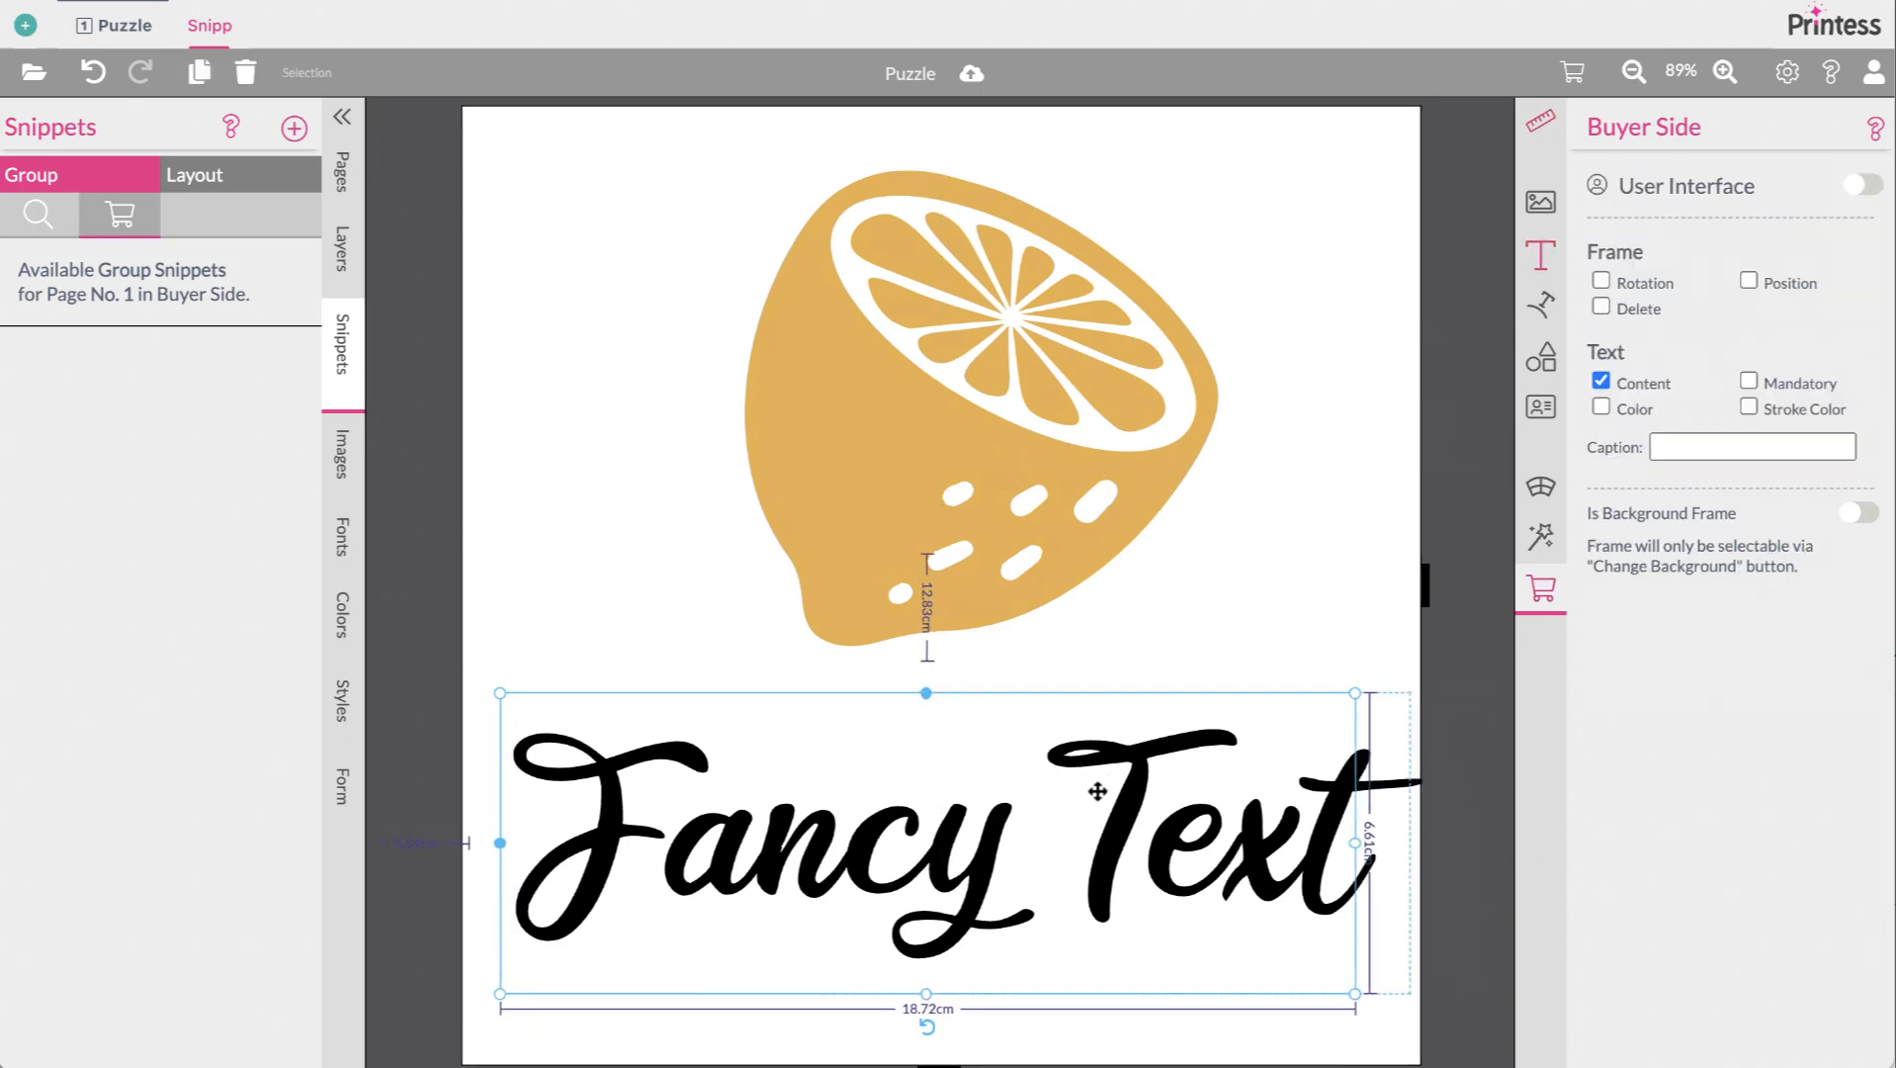
{"action": "left_click_drag", "start_coordinate": [1098, 788], "coordinate": [1100, 794]}
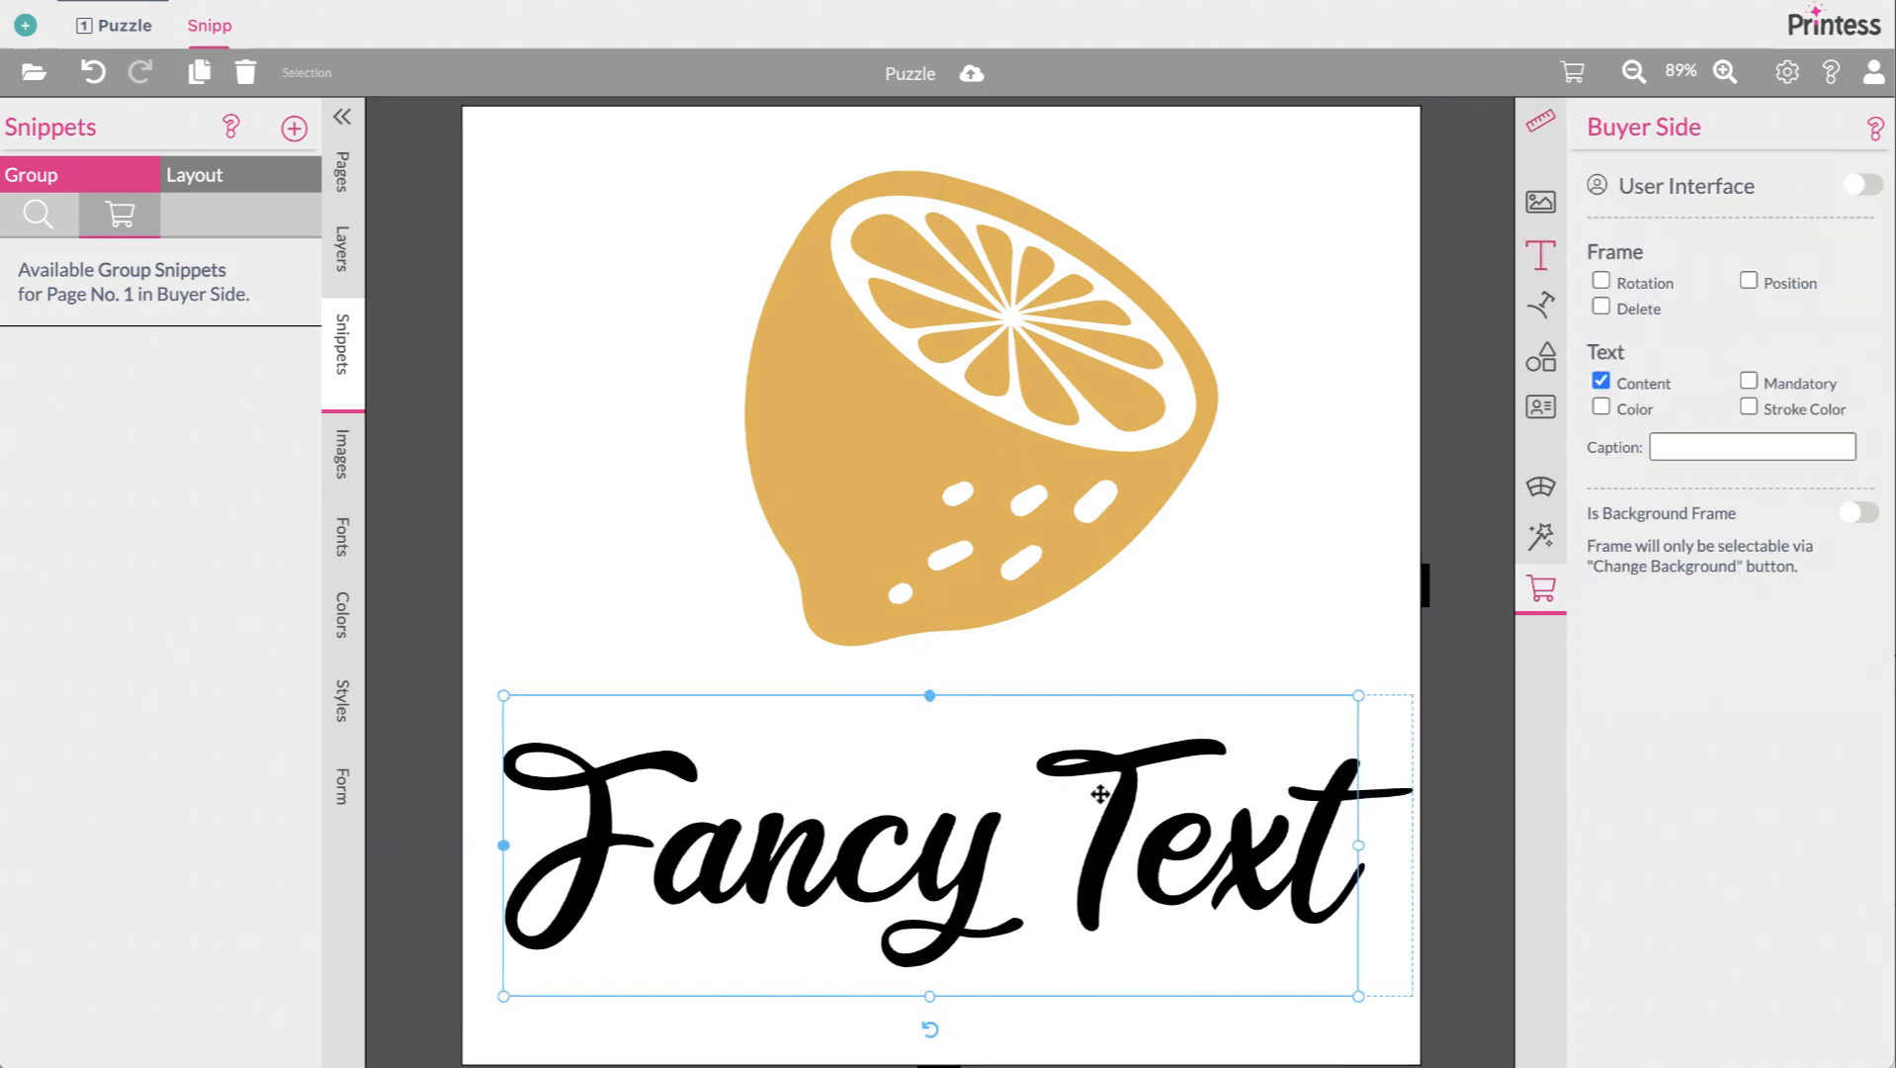
{"action": "left_click", "coordinate": [1053, 524], "text": "shift"}
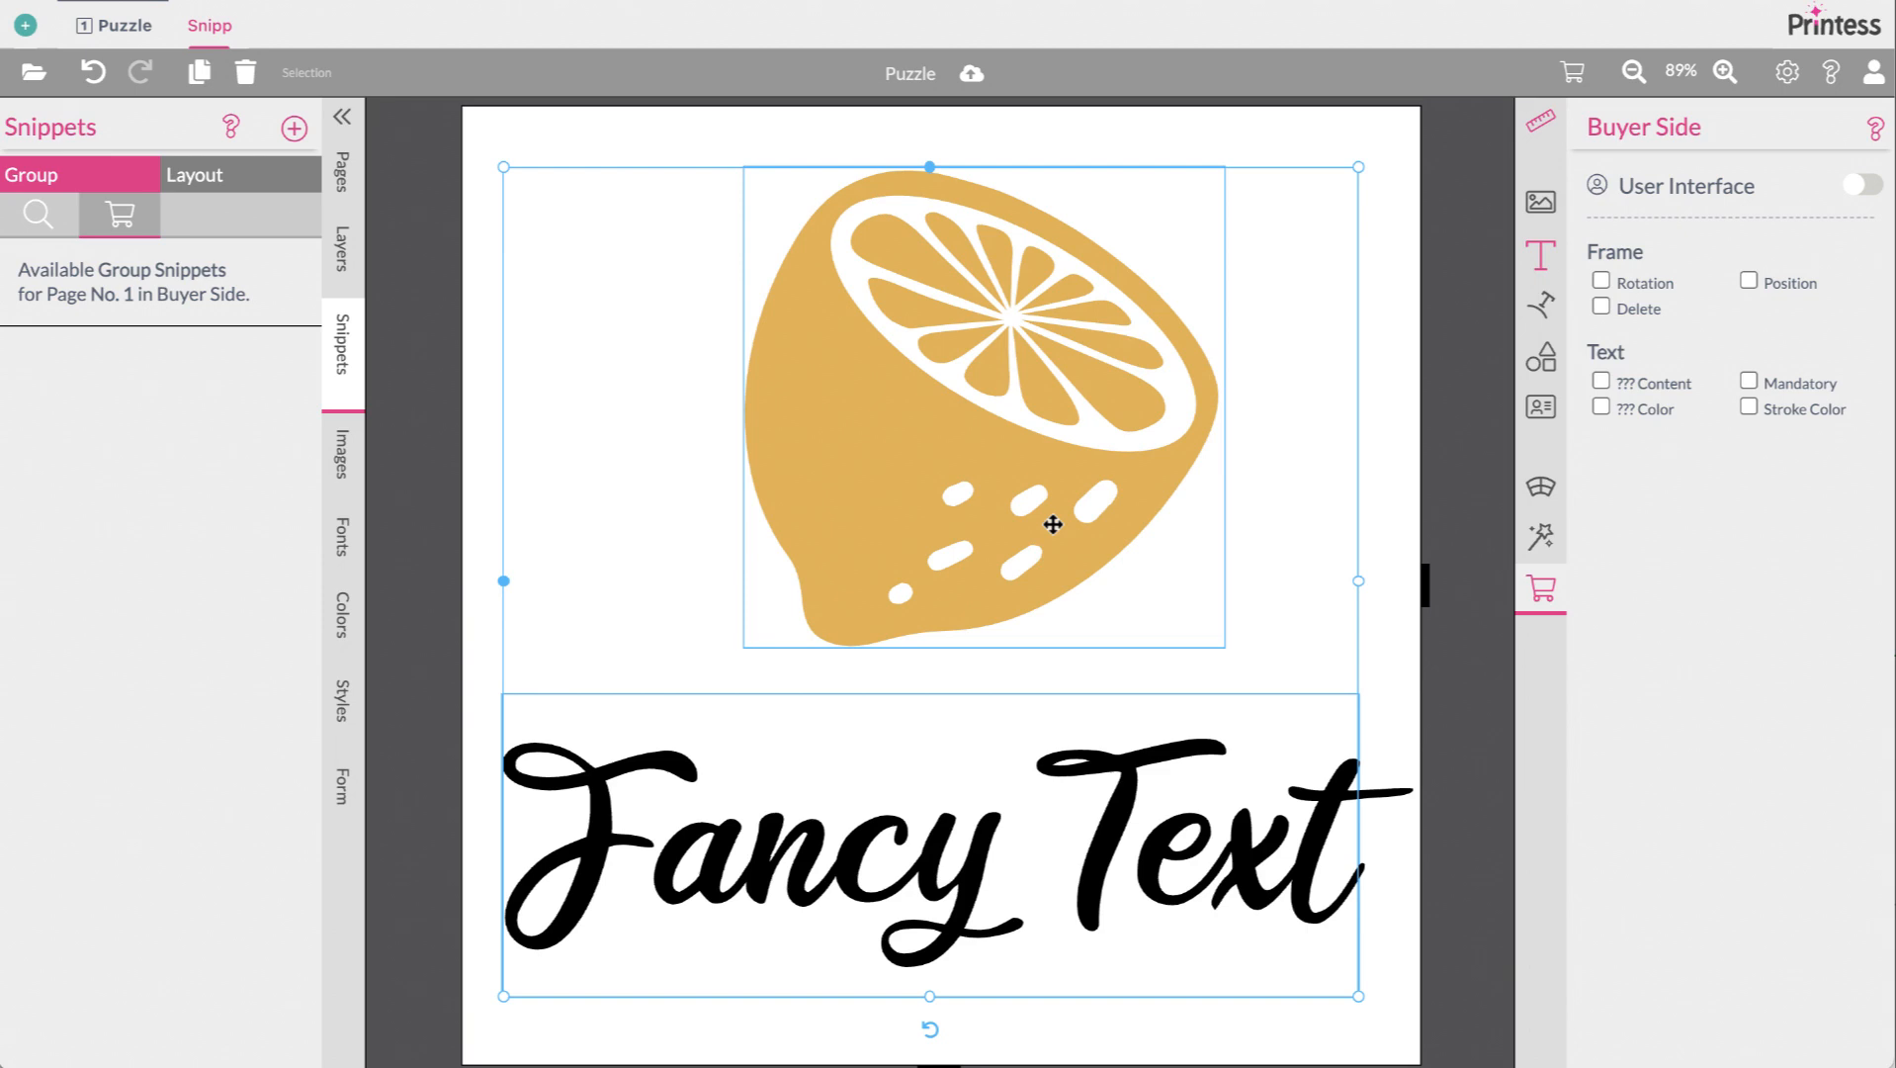
{"action": "key", "text": "ctrl+g"}
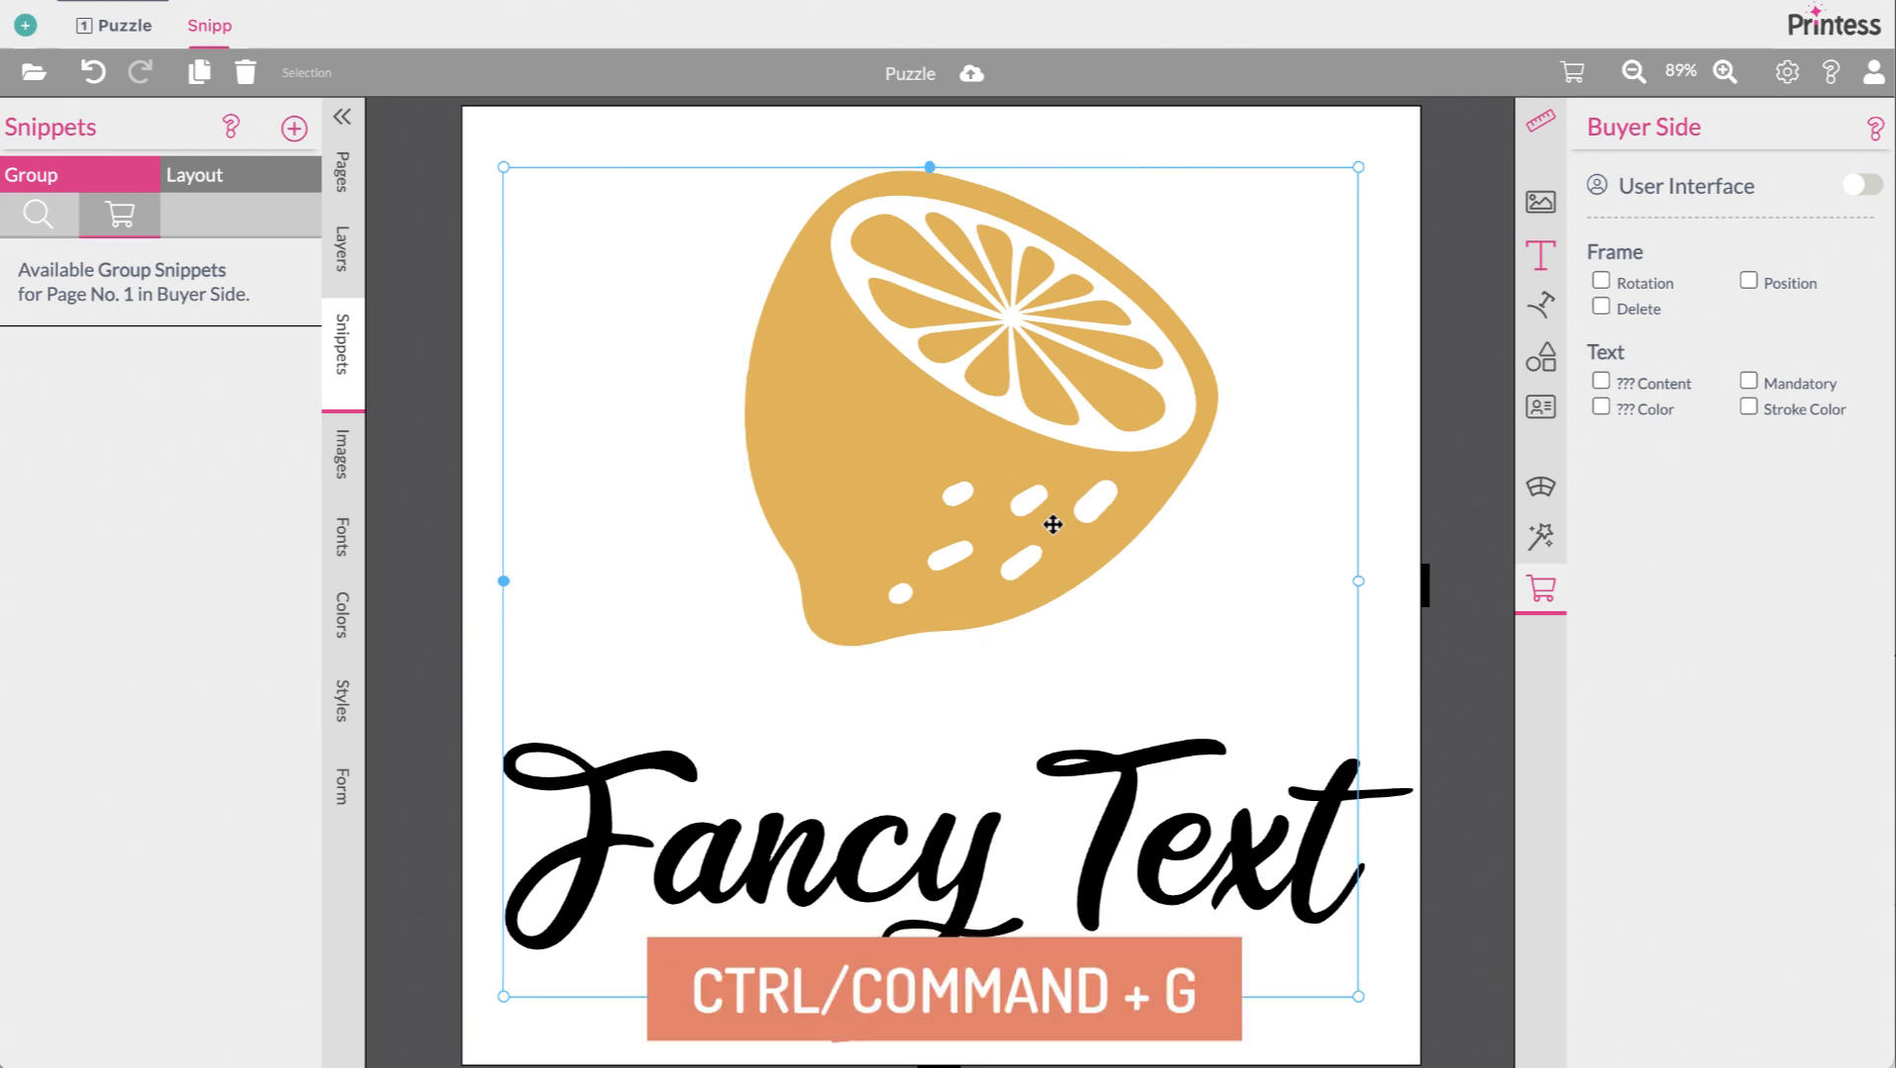
{"action": "left_click", "coordinate": [1471, 243]}
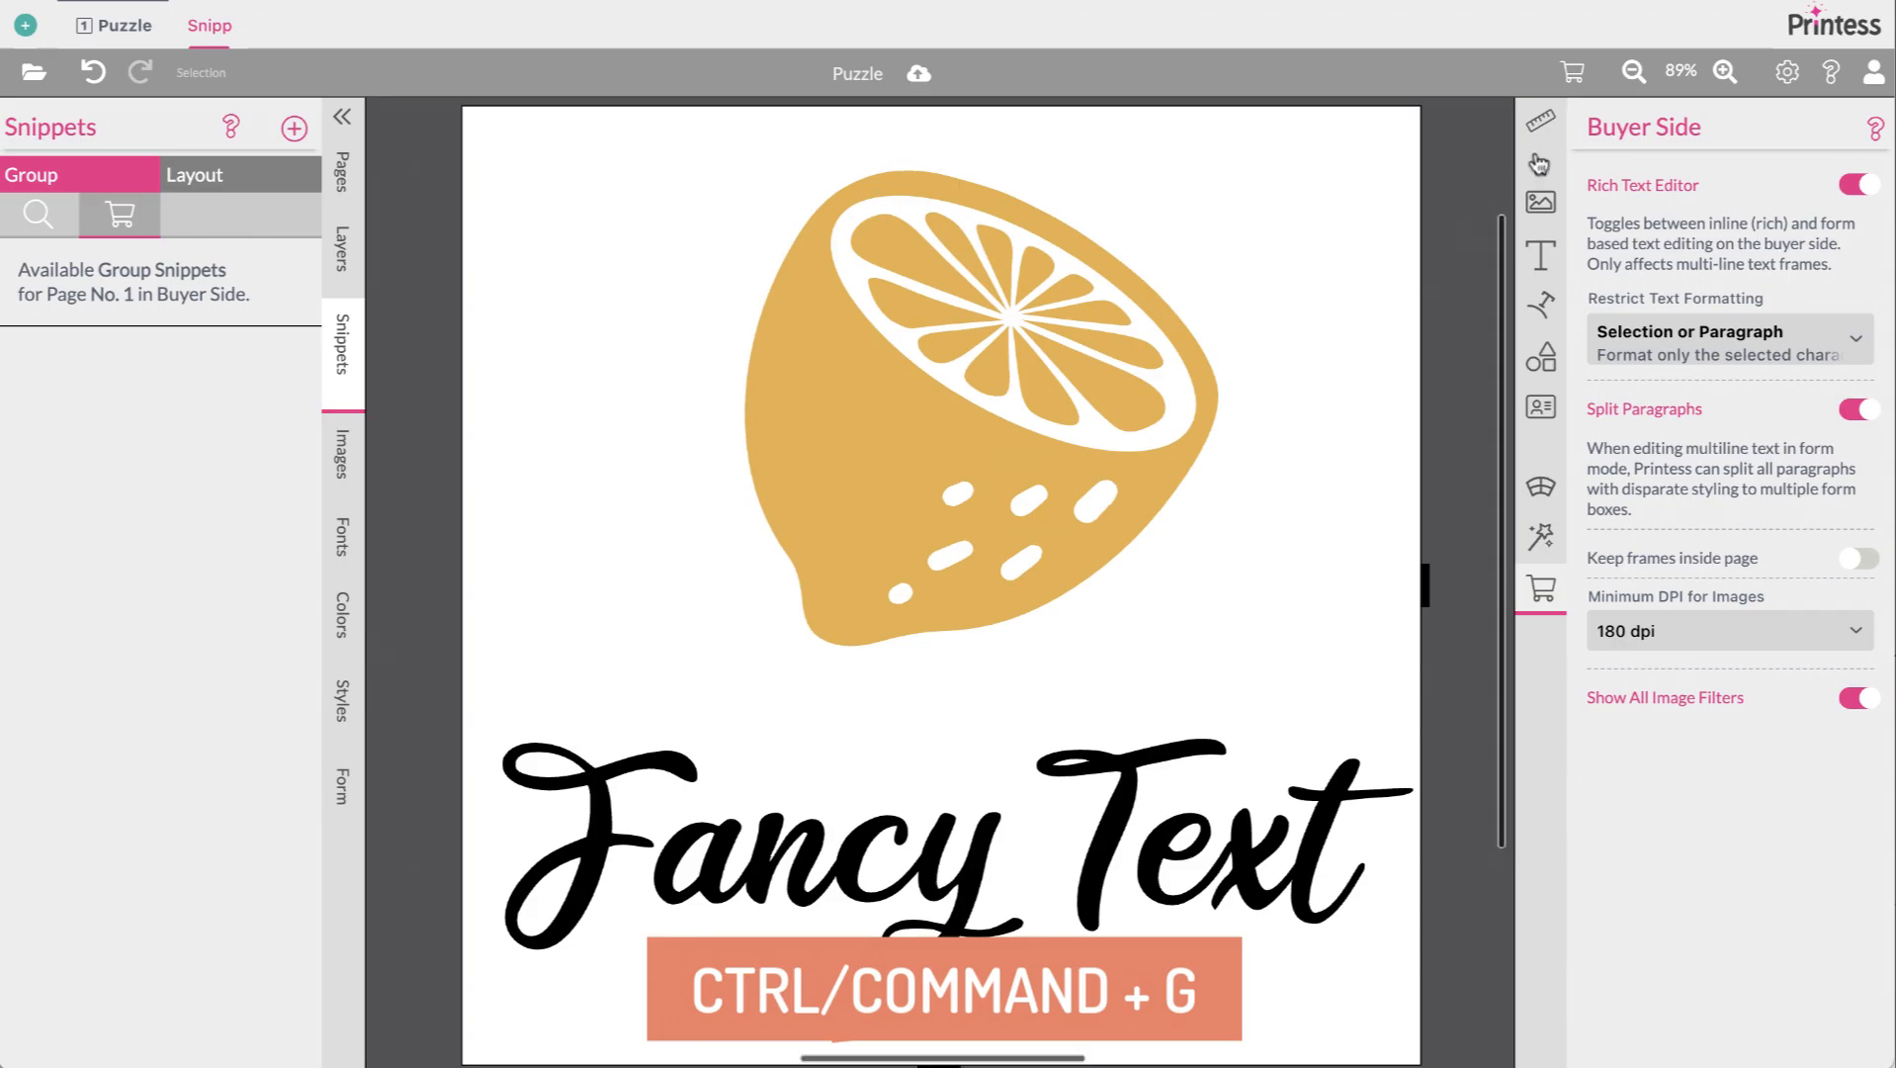
Preview the grouped lemon and text as a buyer and check the group's combined color and text options
{"action": "left_click", "coordinate": [1572, 81]}
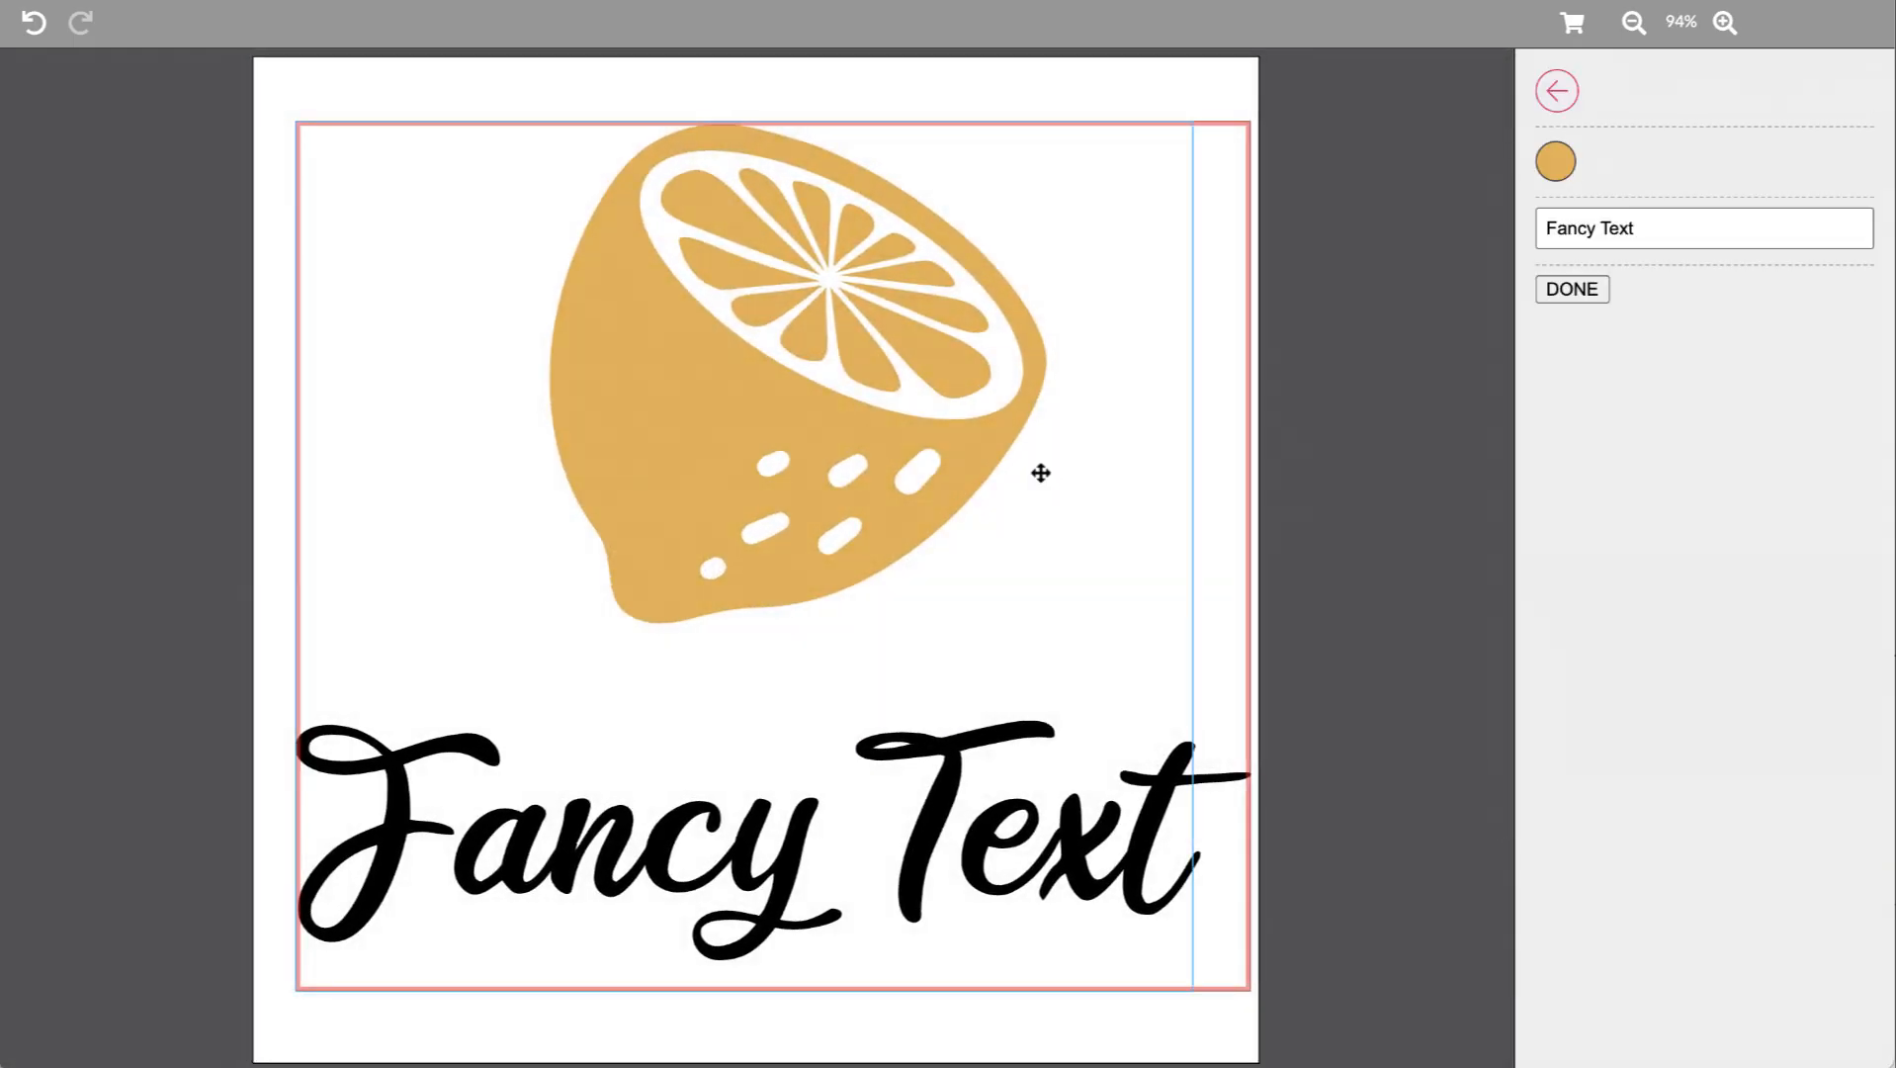
{"action": "left_click", "coordinate": [1646, 229]}
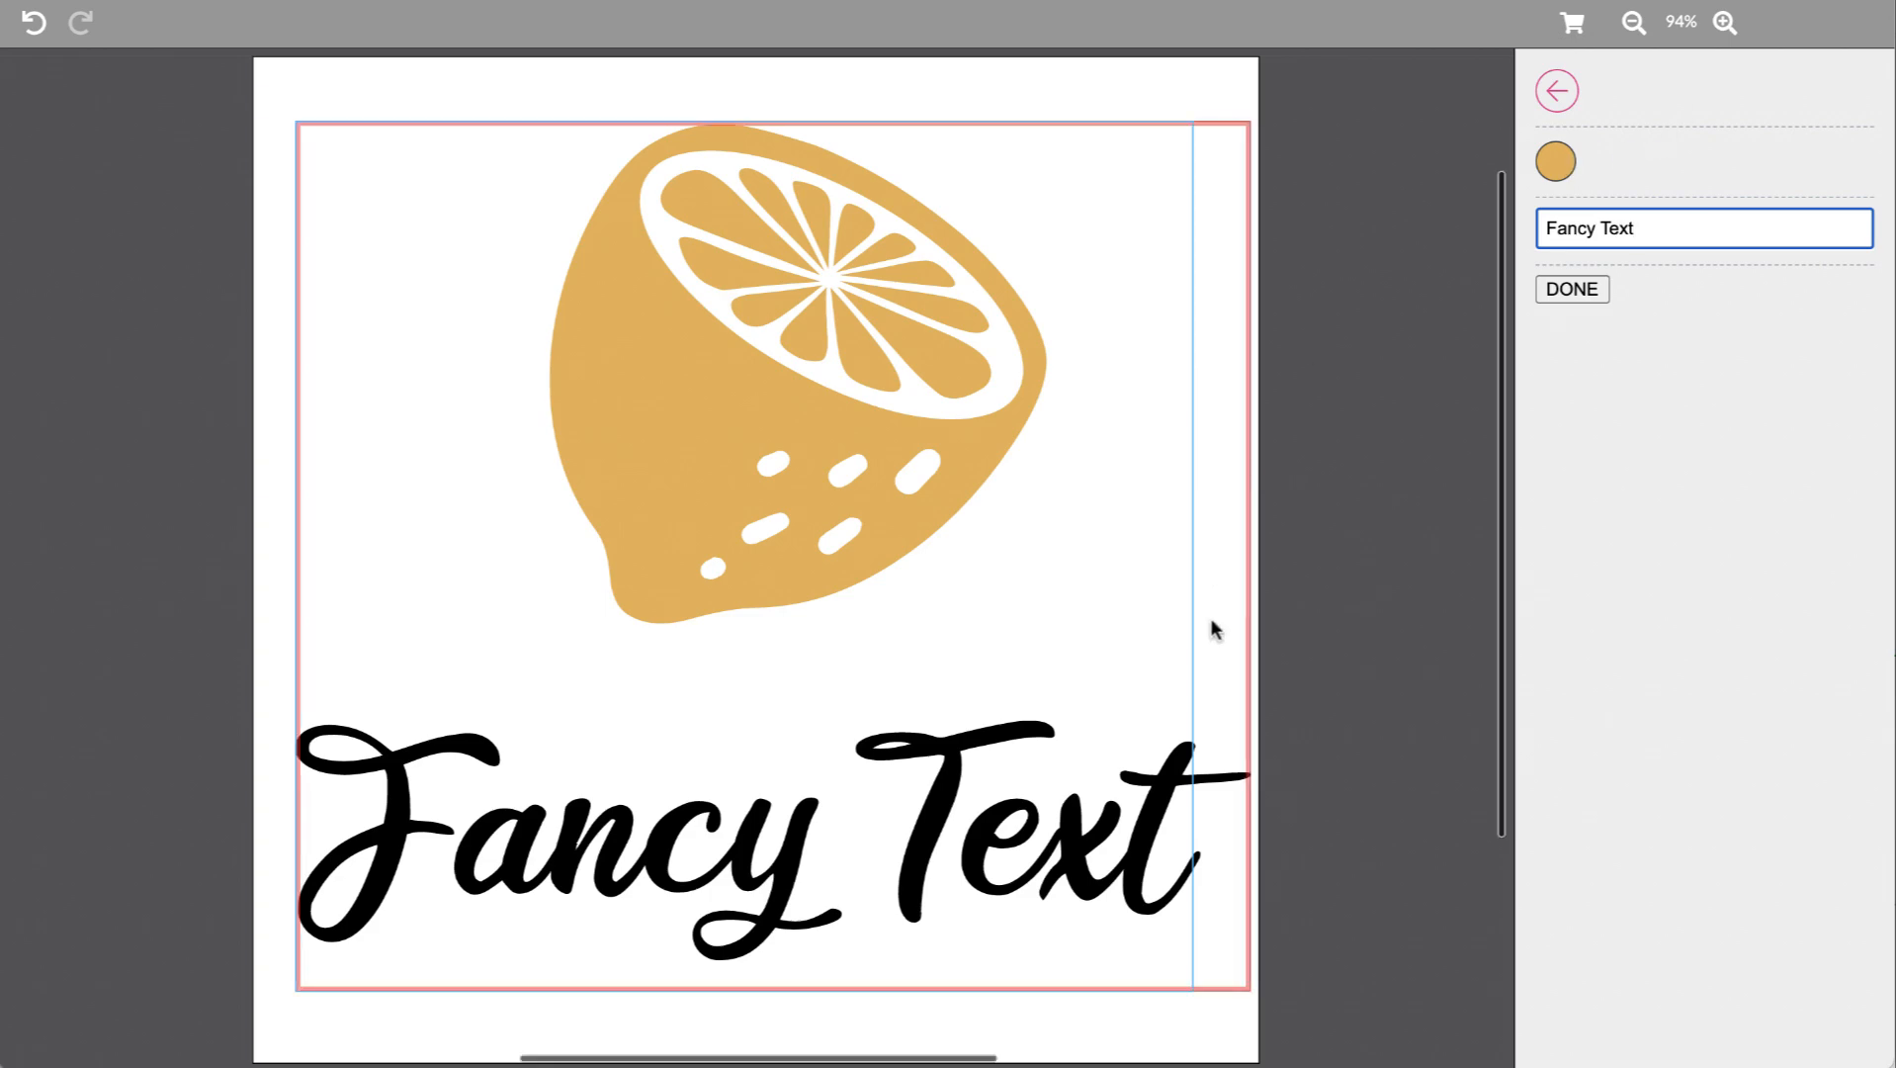
{"action": "left_click", "coordinate": [1572, 24]}
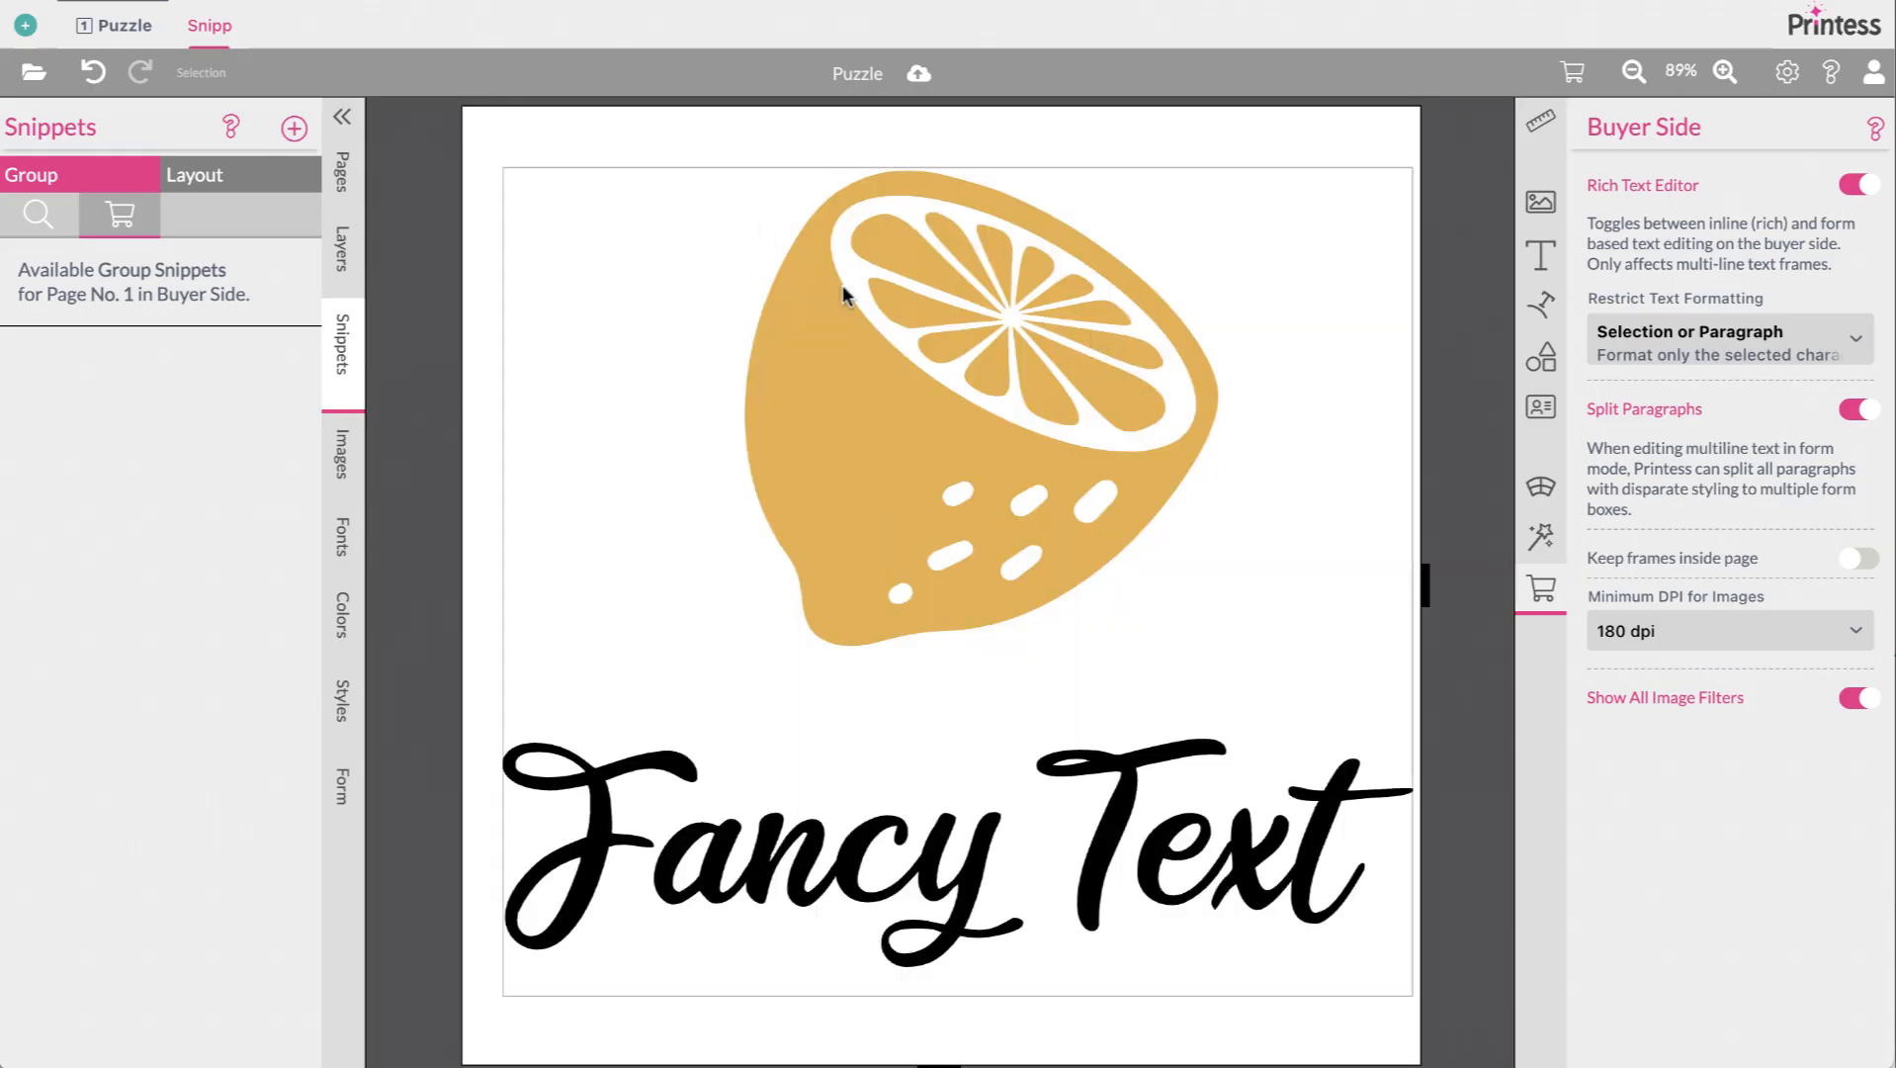
Define the Snipp document as a Group-Snippet
{"action": "left_click", "coordinate": [471, 136]}
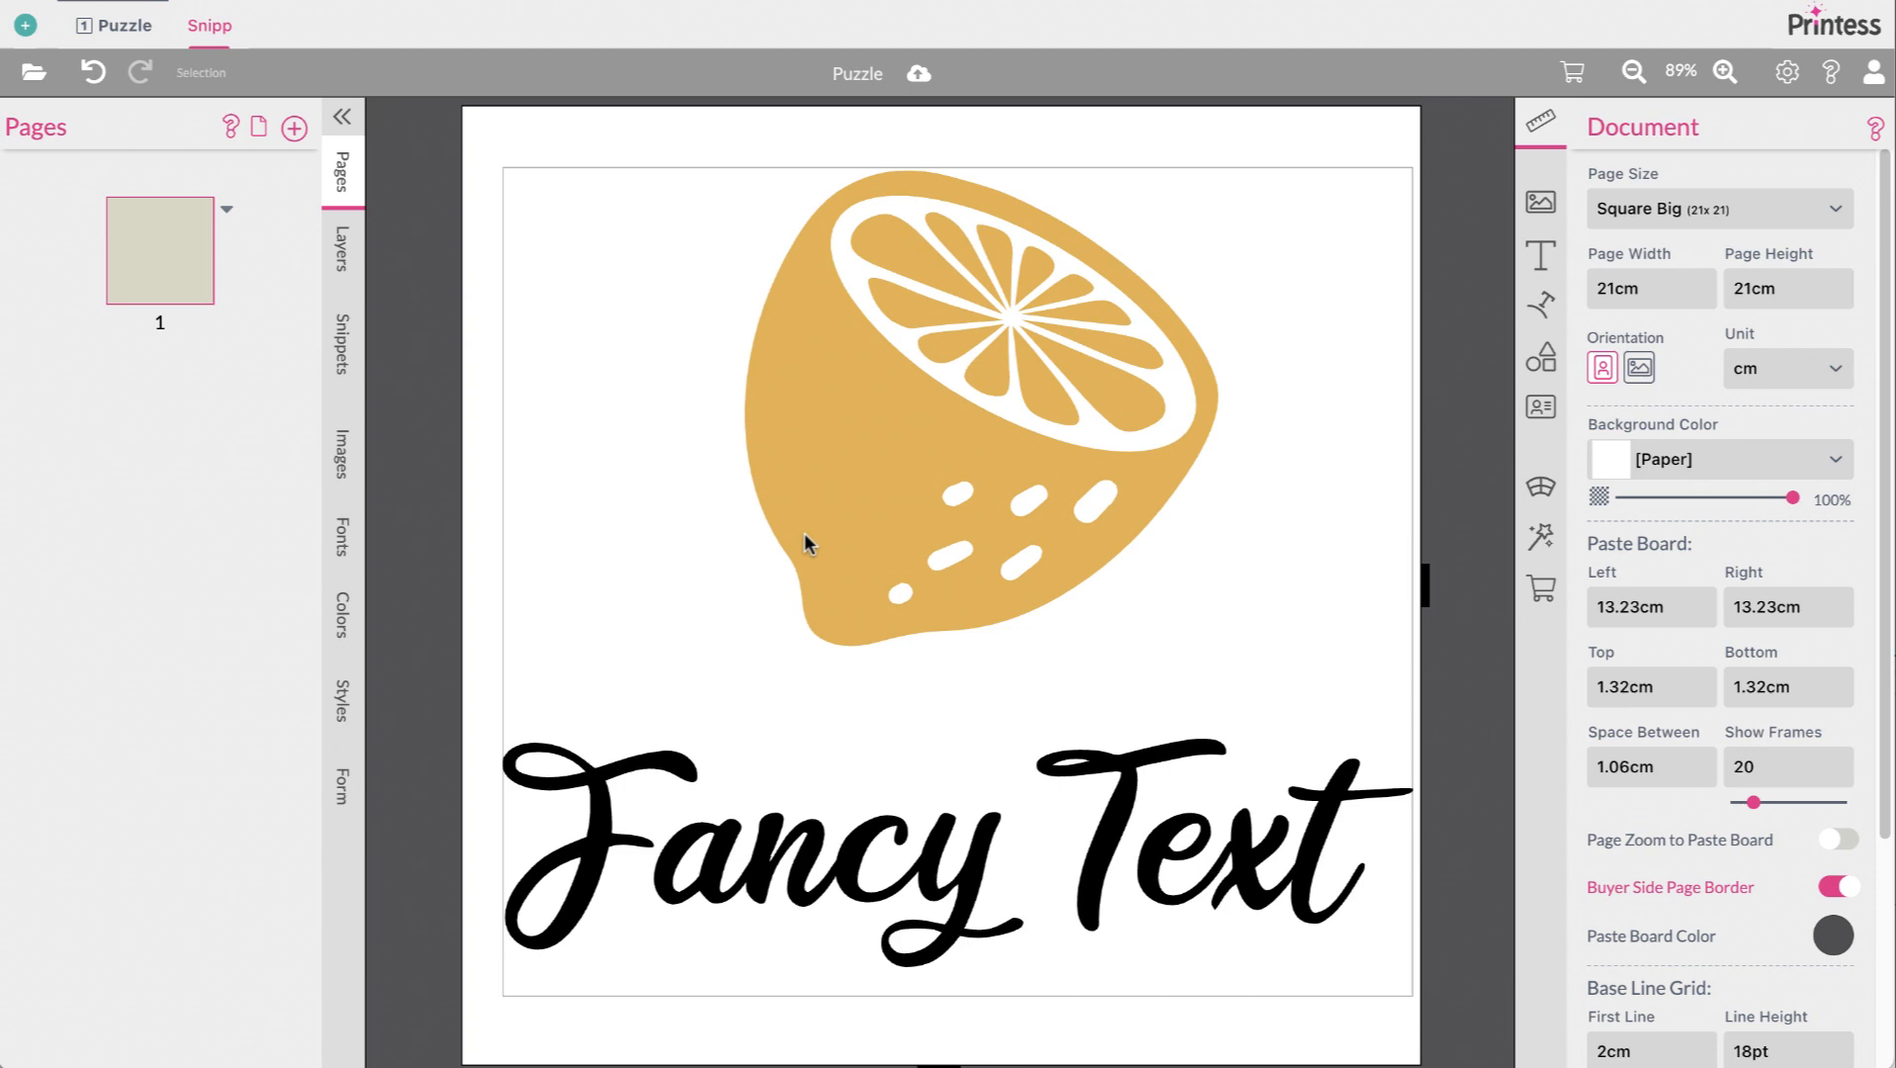
{"action": "left_click", "coordinate": [215, 22]}
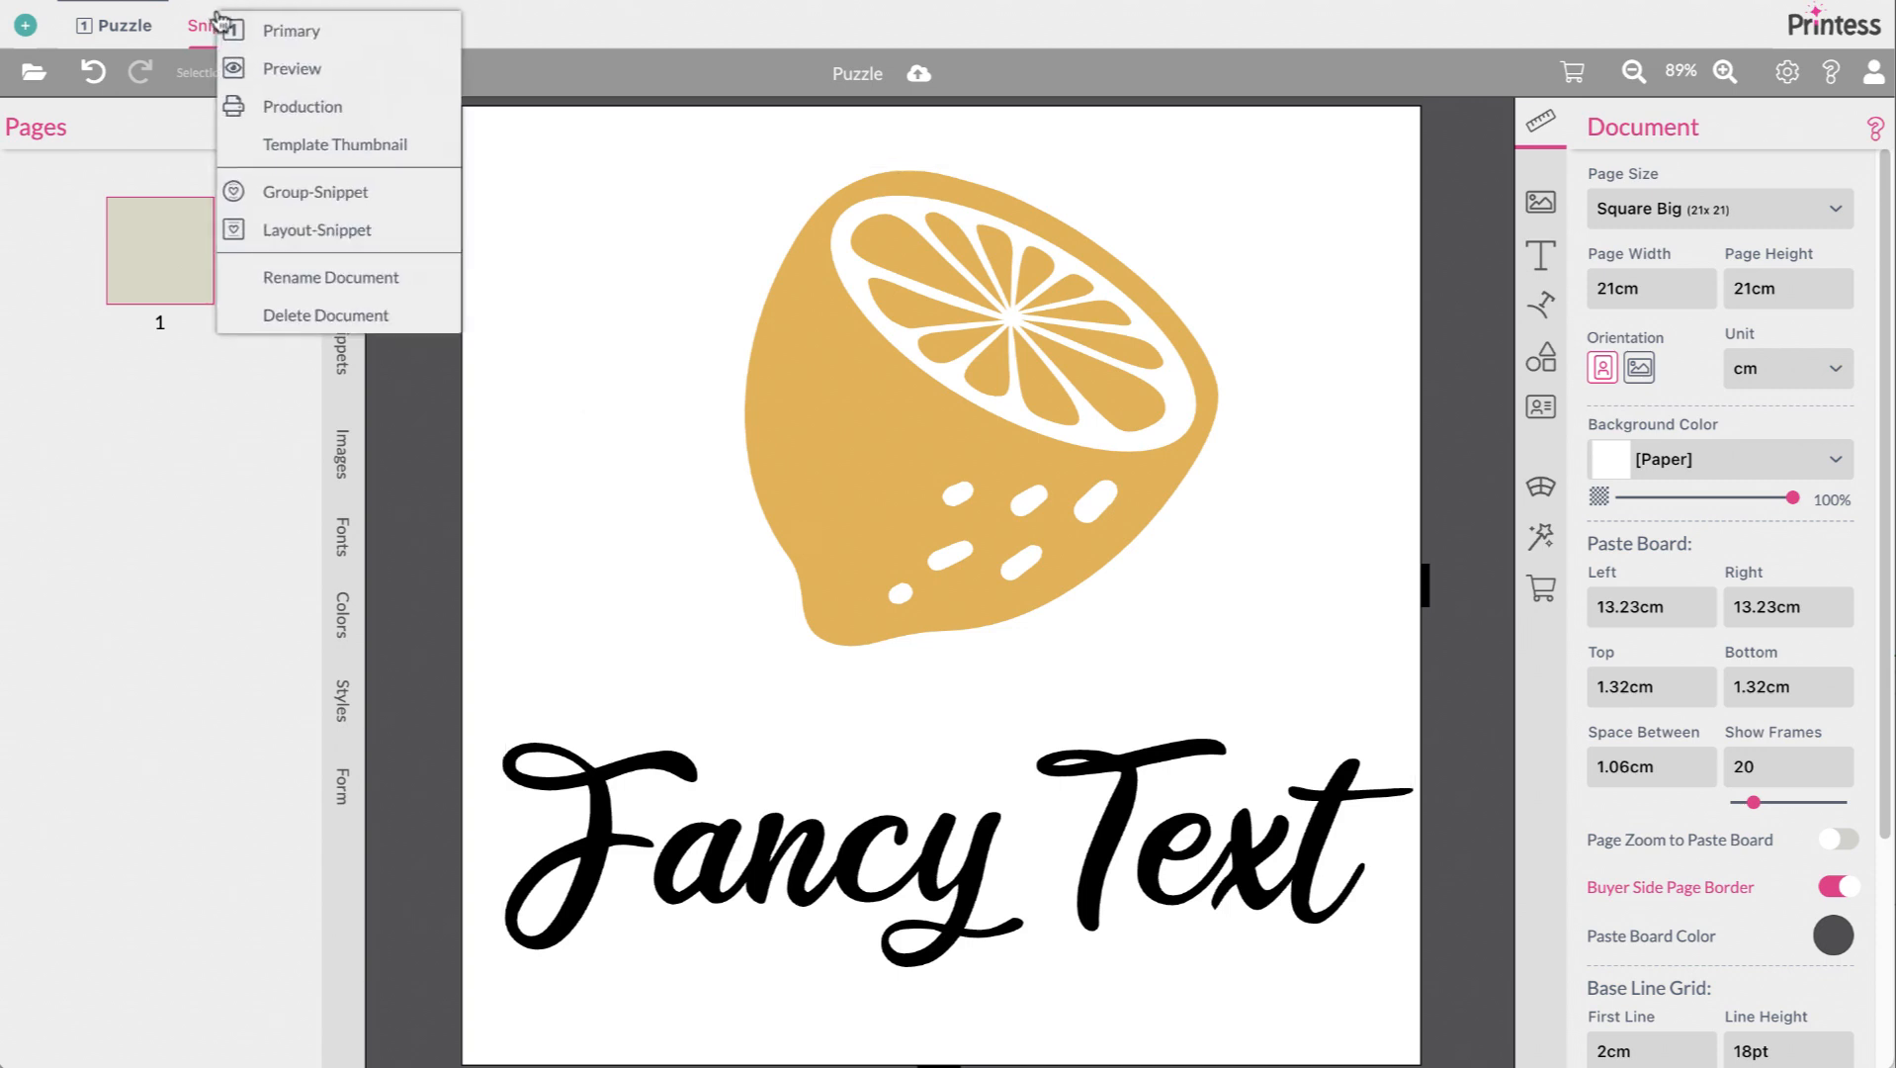
{"action": "left_click", "coordinate": [382, 198]}
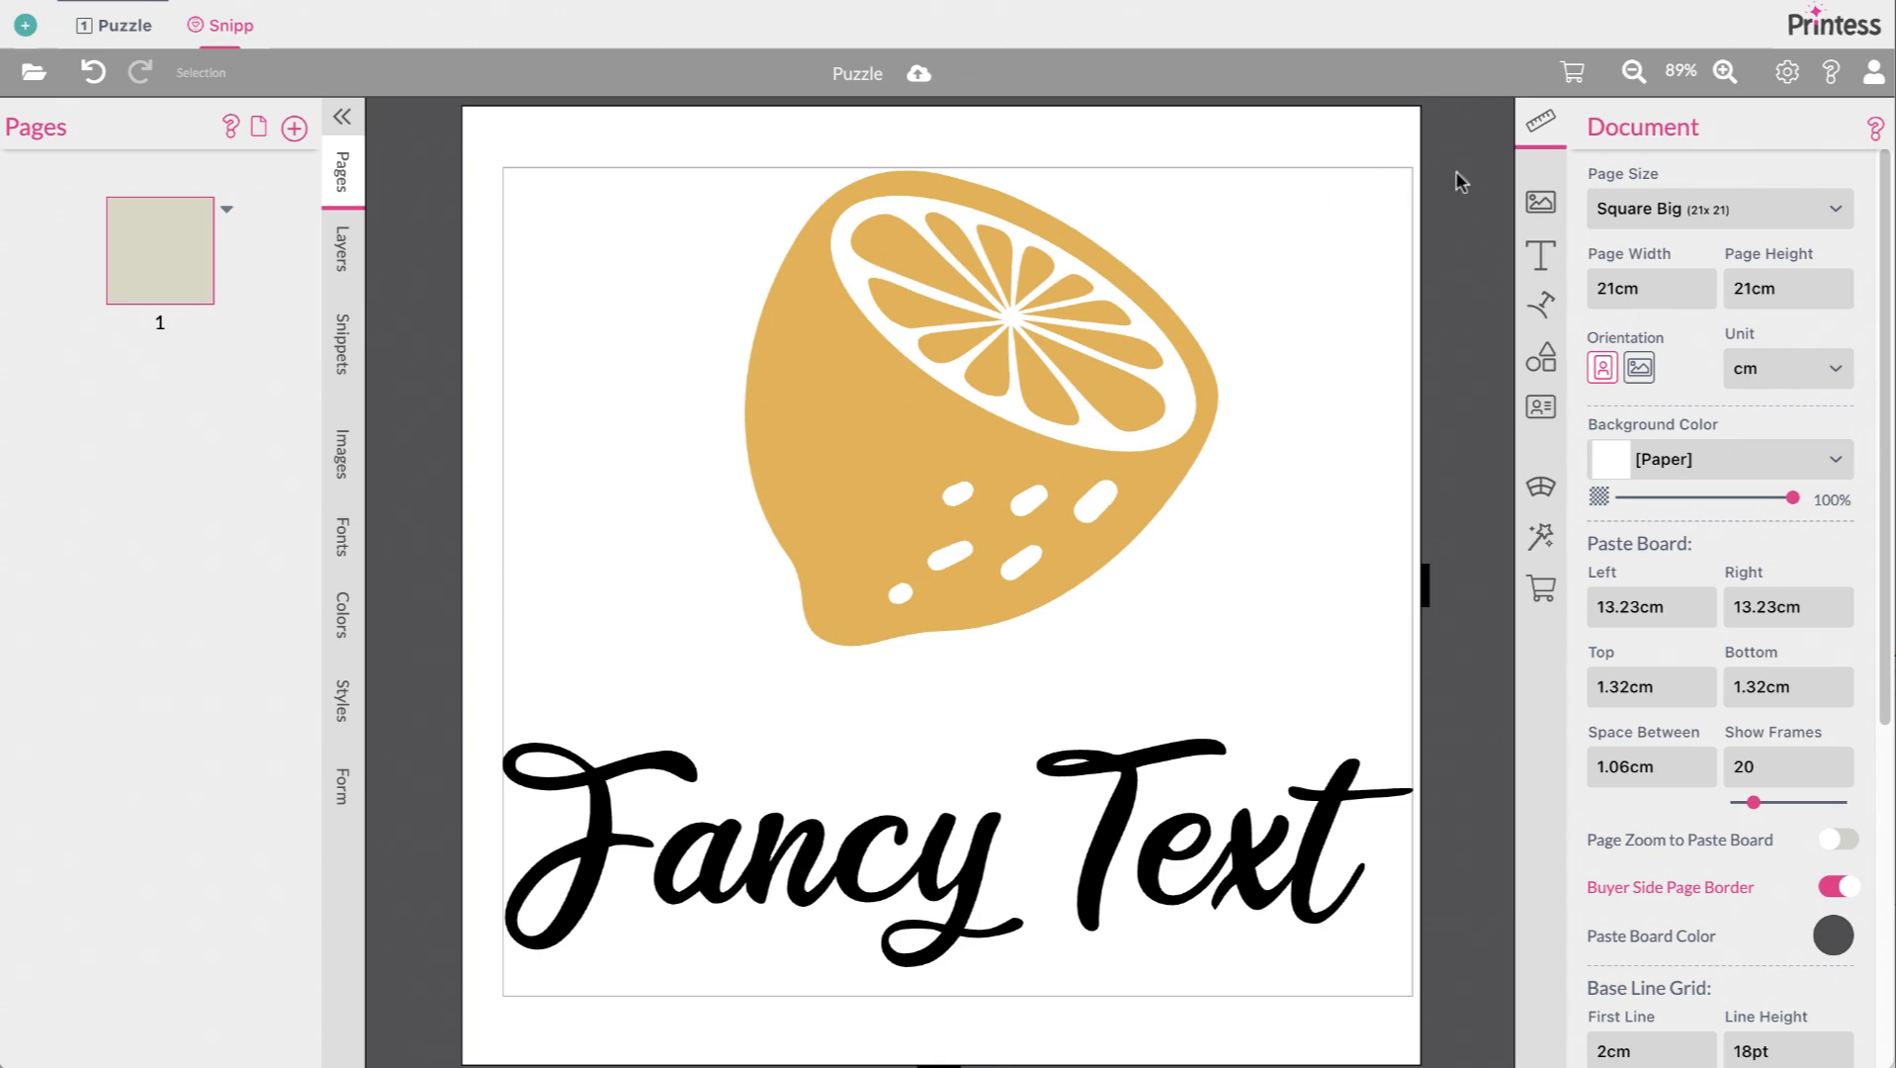
Add the tag "orange" to the Snipp document's snippet export settings
{"action": "scroll", "coordinate": [1640, 593], "scroll_direction": "down", "scroll_amount": 5}
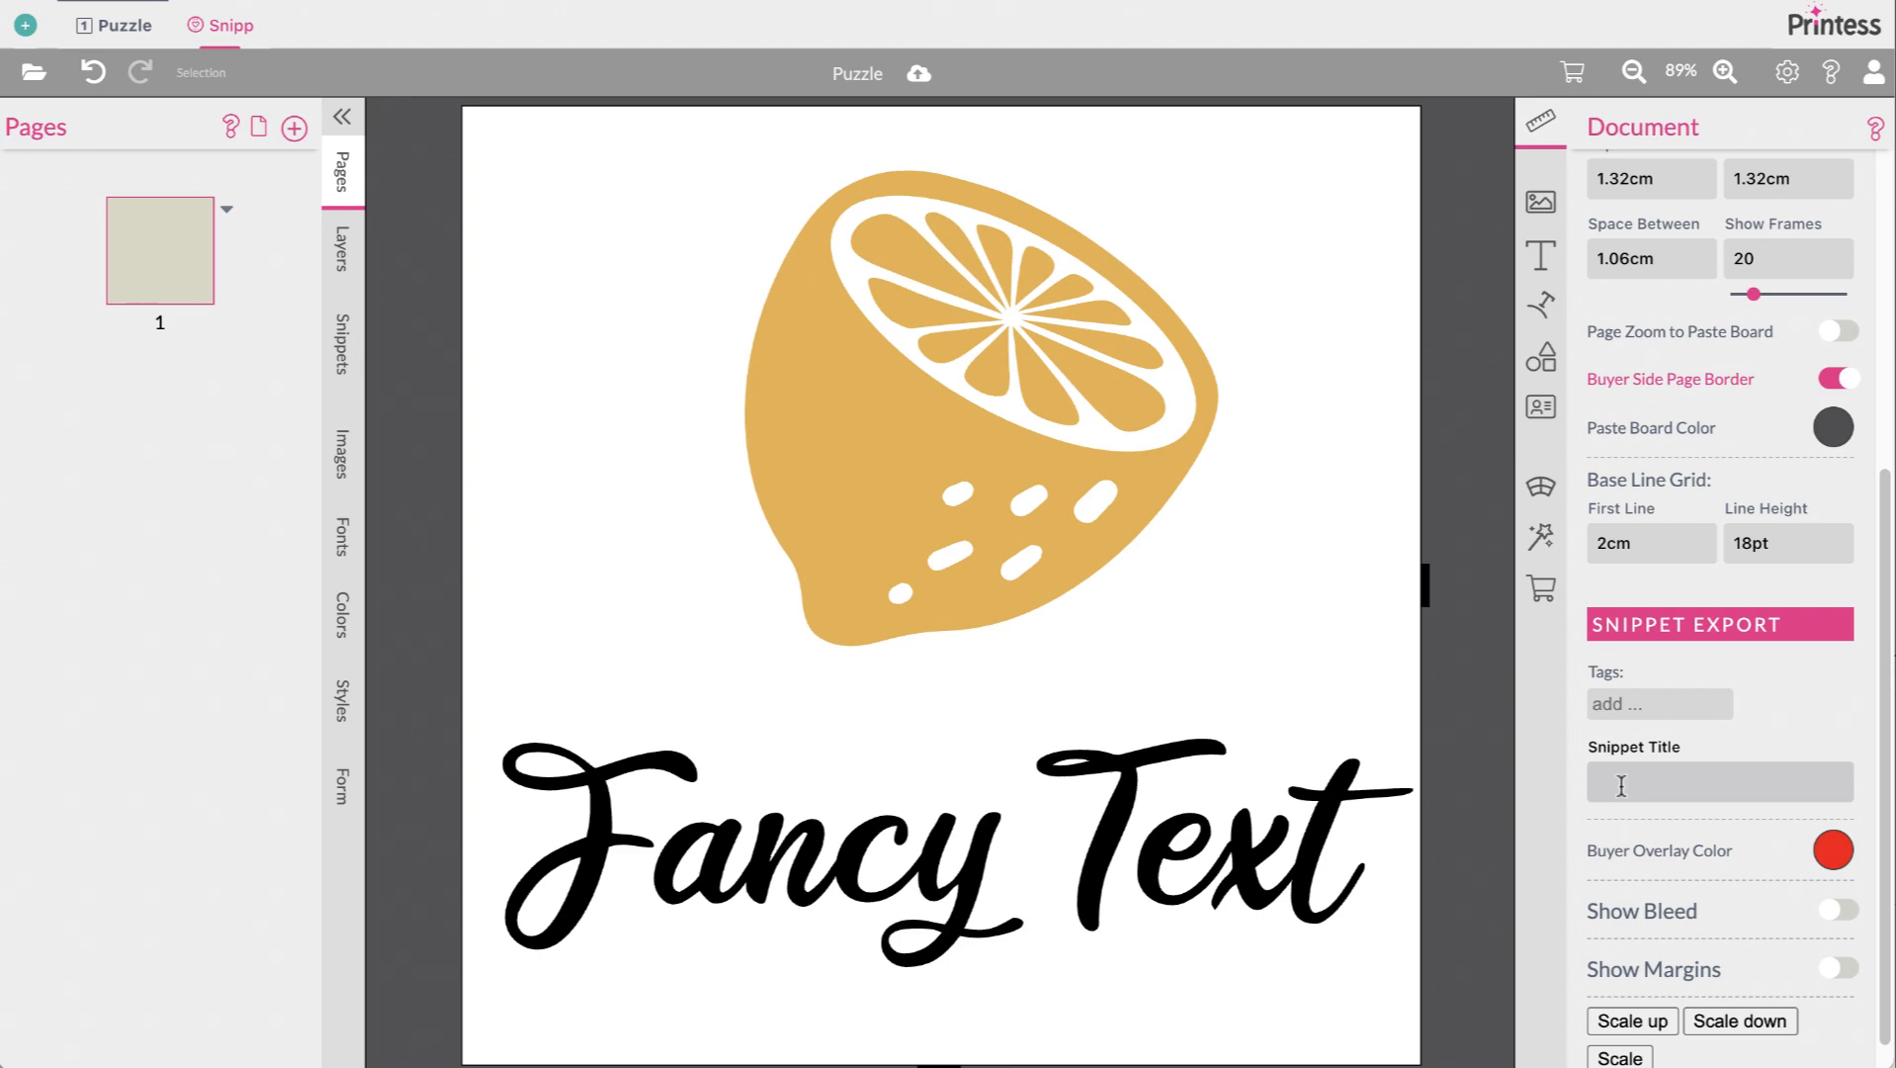
{"action": "left_click", "coordinate": [1661, 706]}
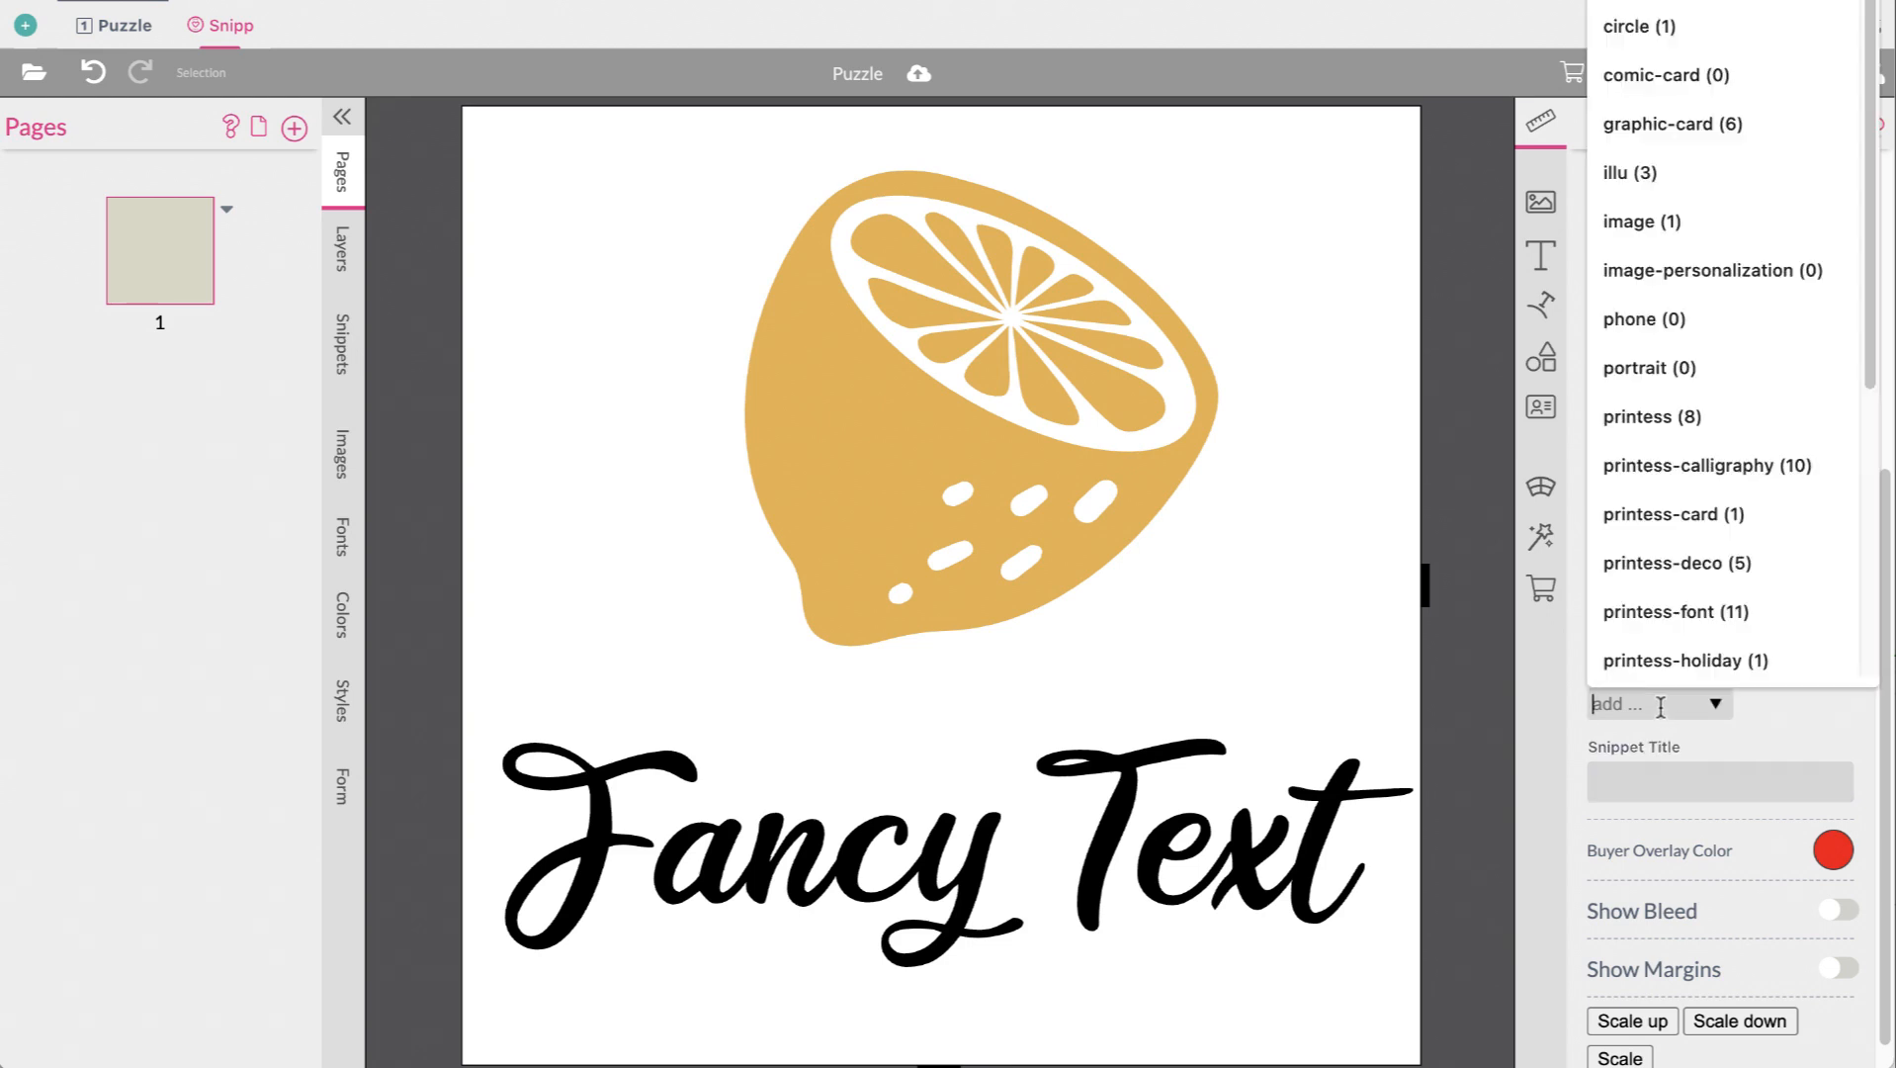
{"action": "left_click", "coordinate": [1758, 729]}
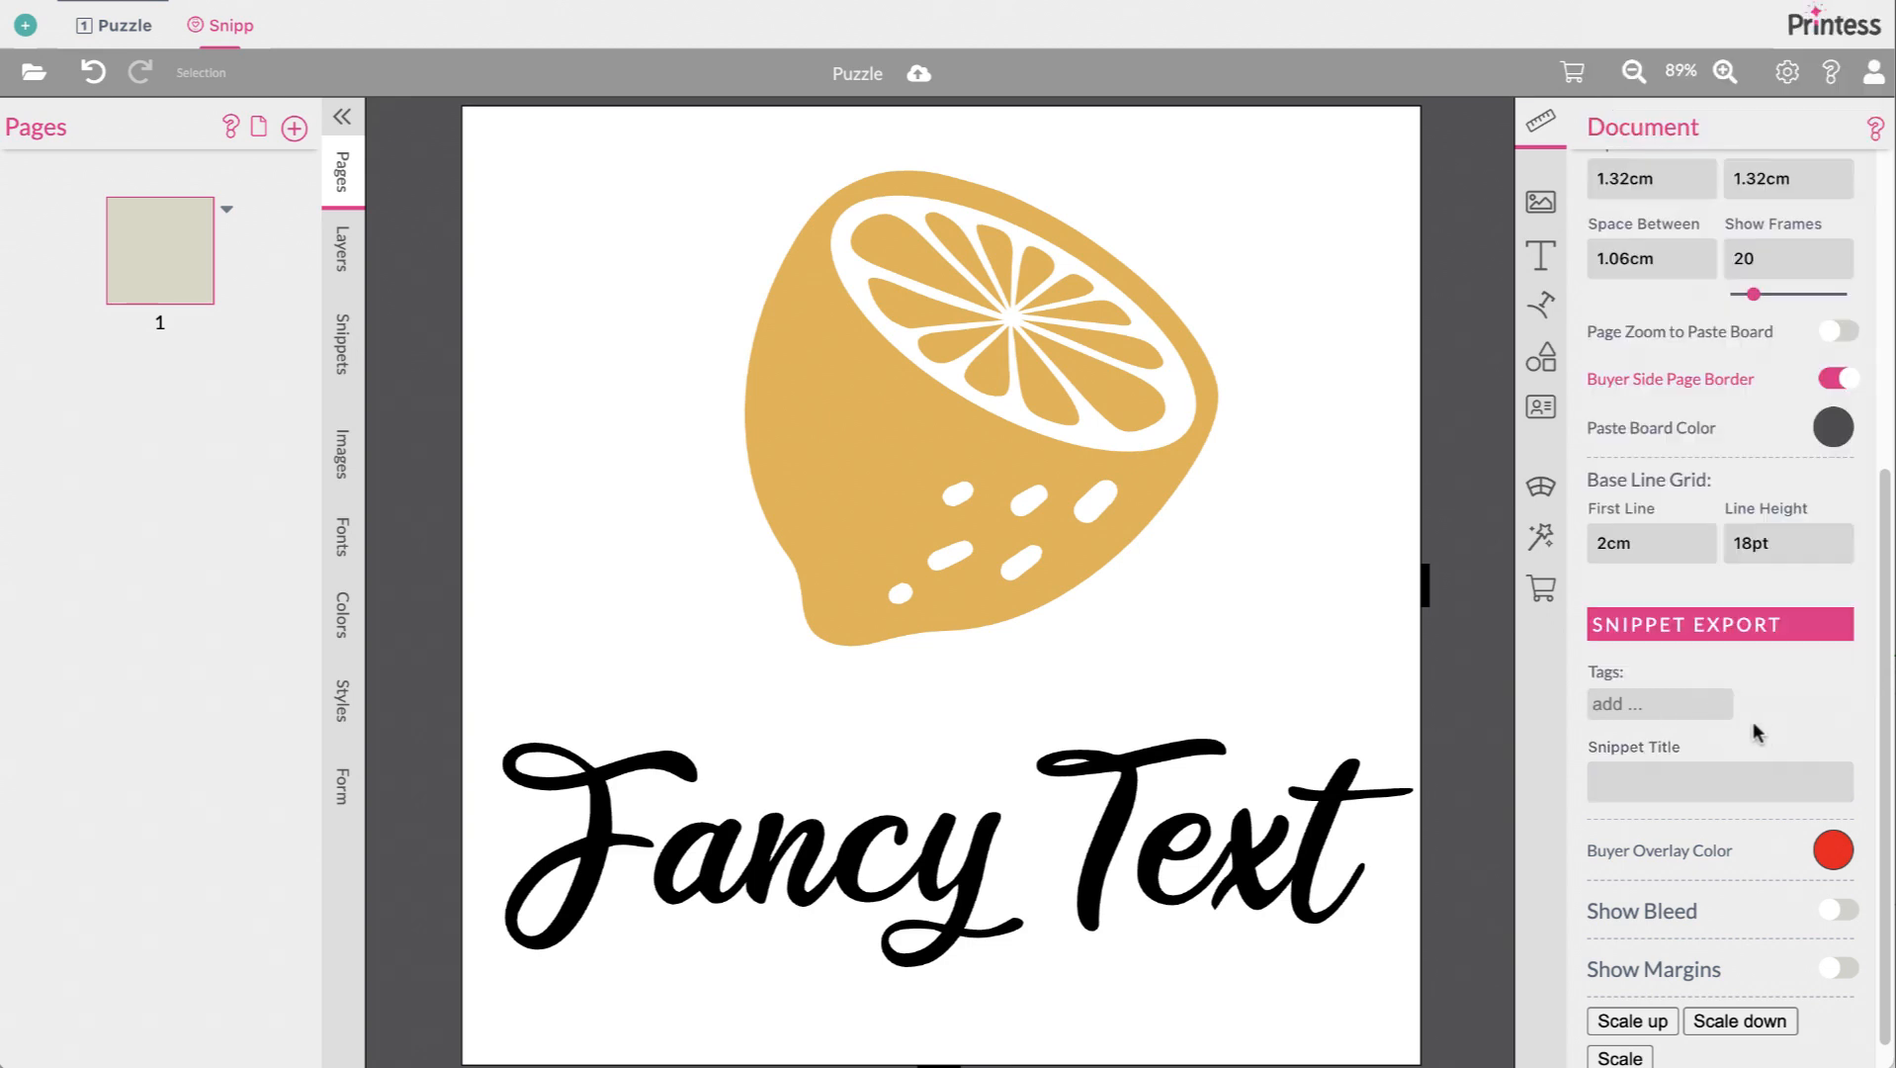
{"action": "left_click", "coordinate": [1653, 707]}
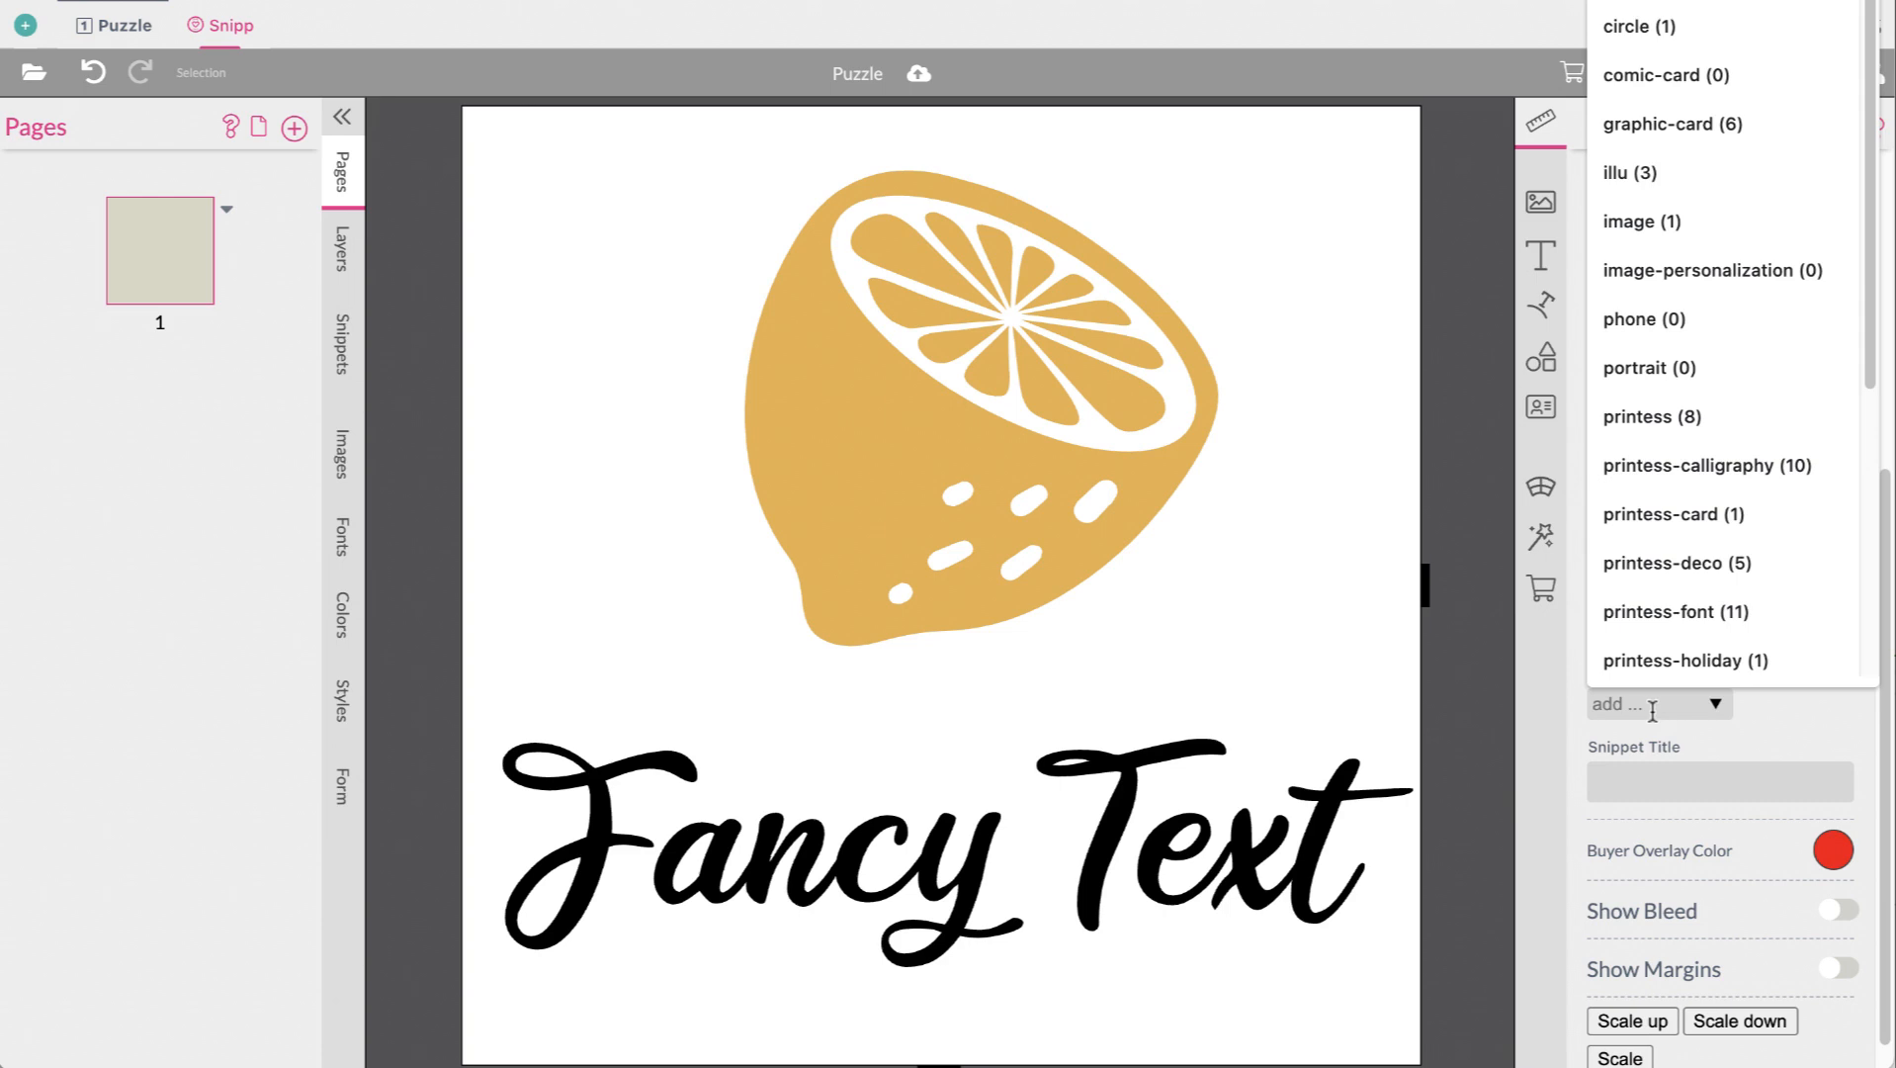
{"action": "type", "text": "Orange"}
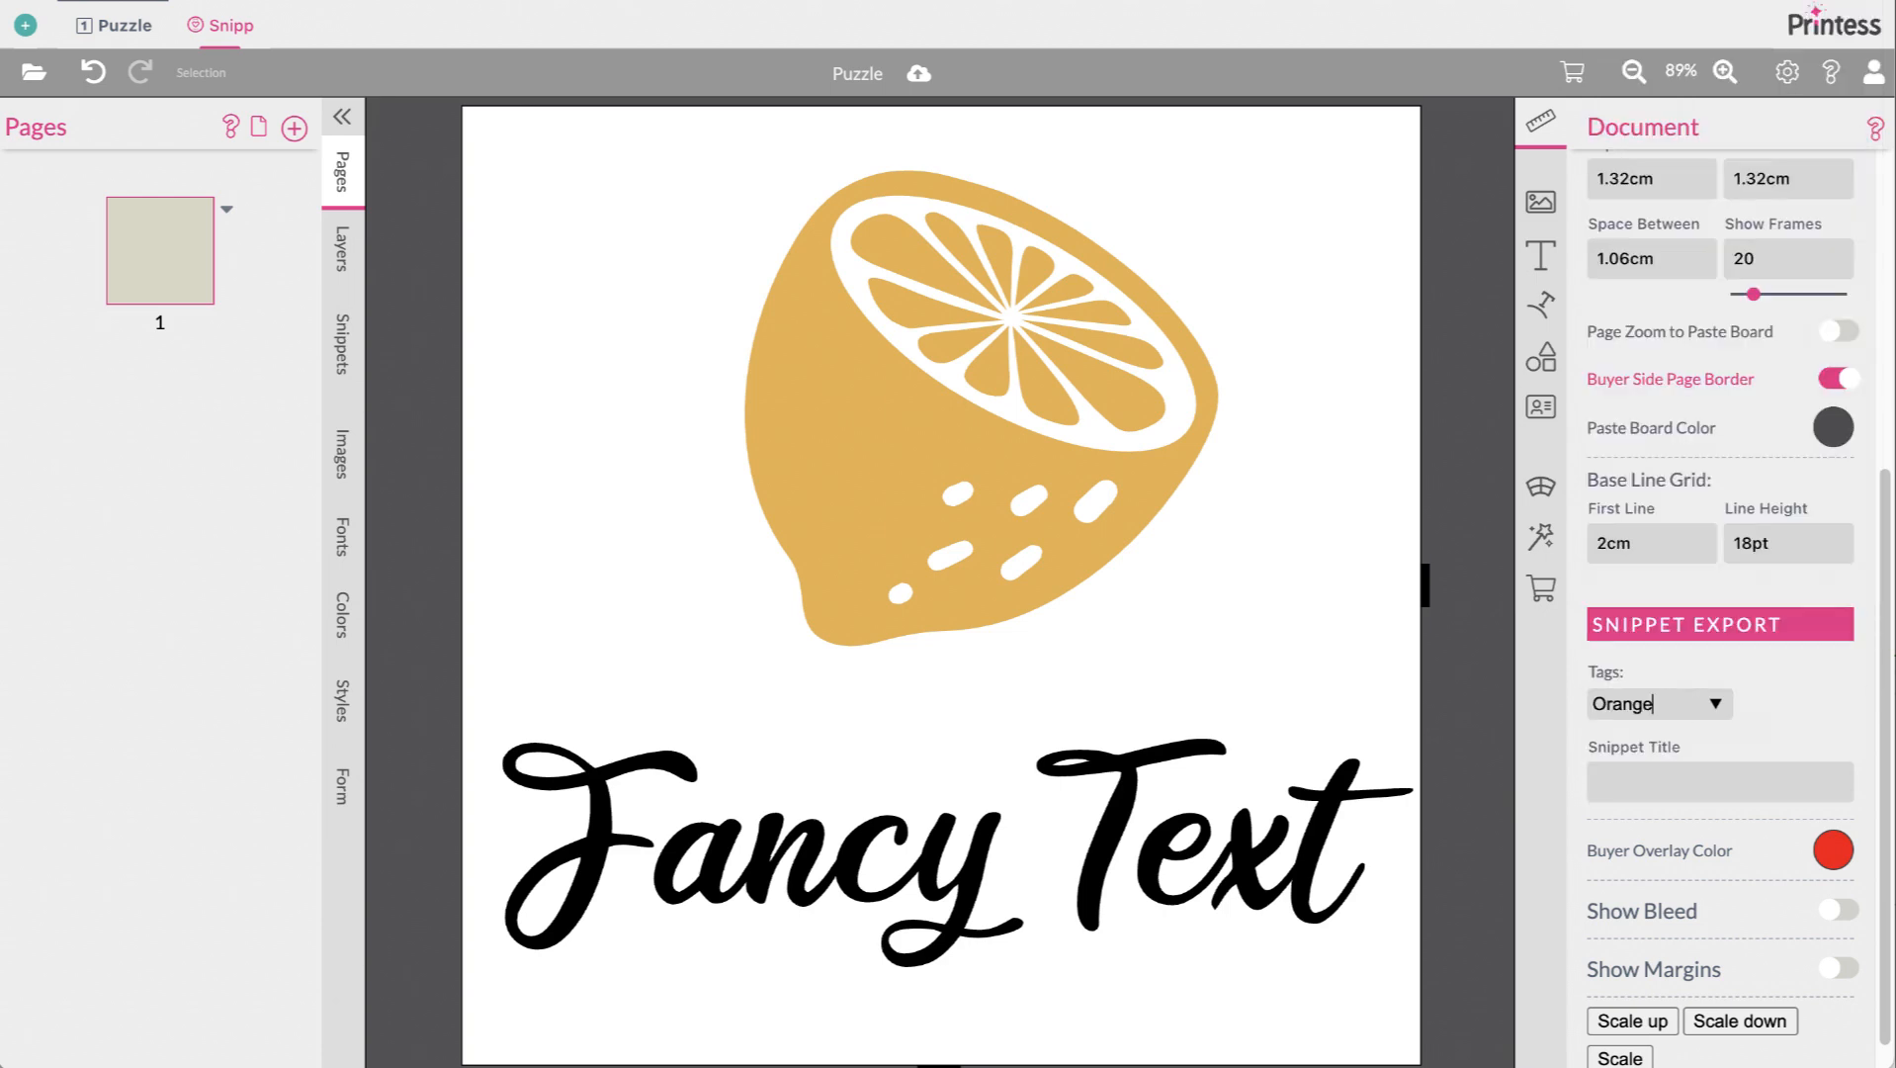
{"action": "key", "text": "Return"}
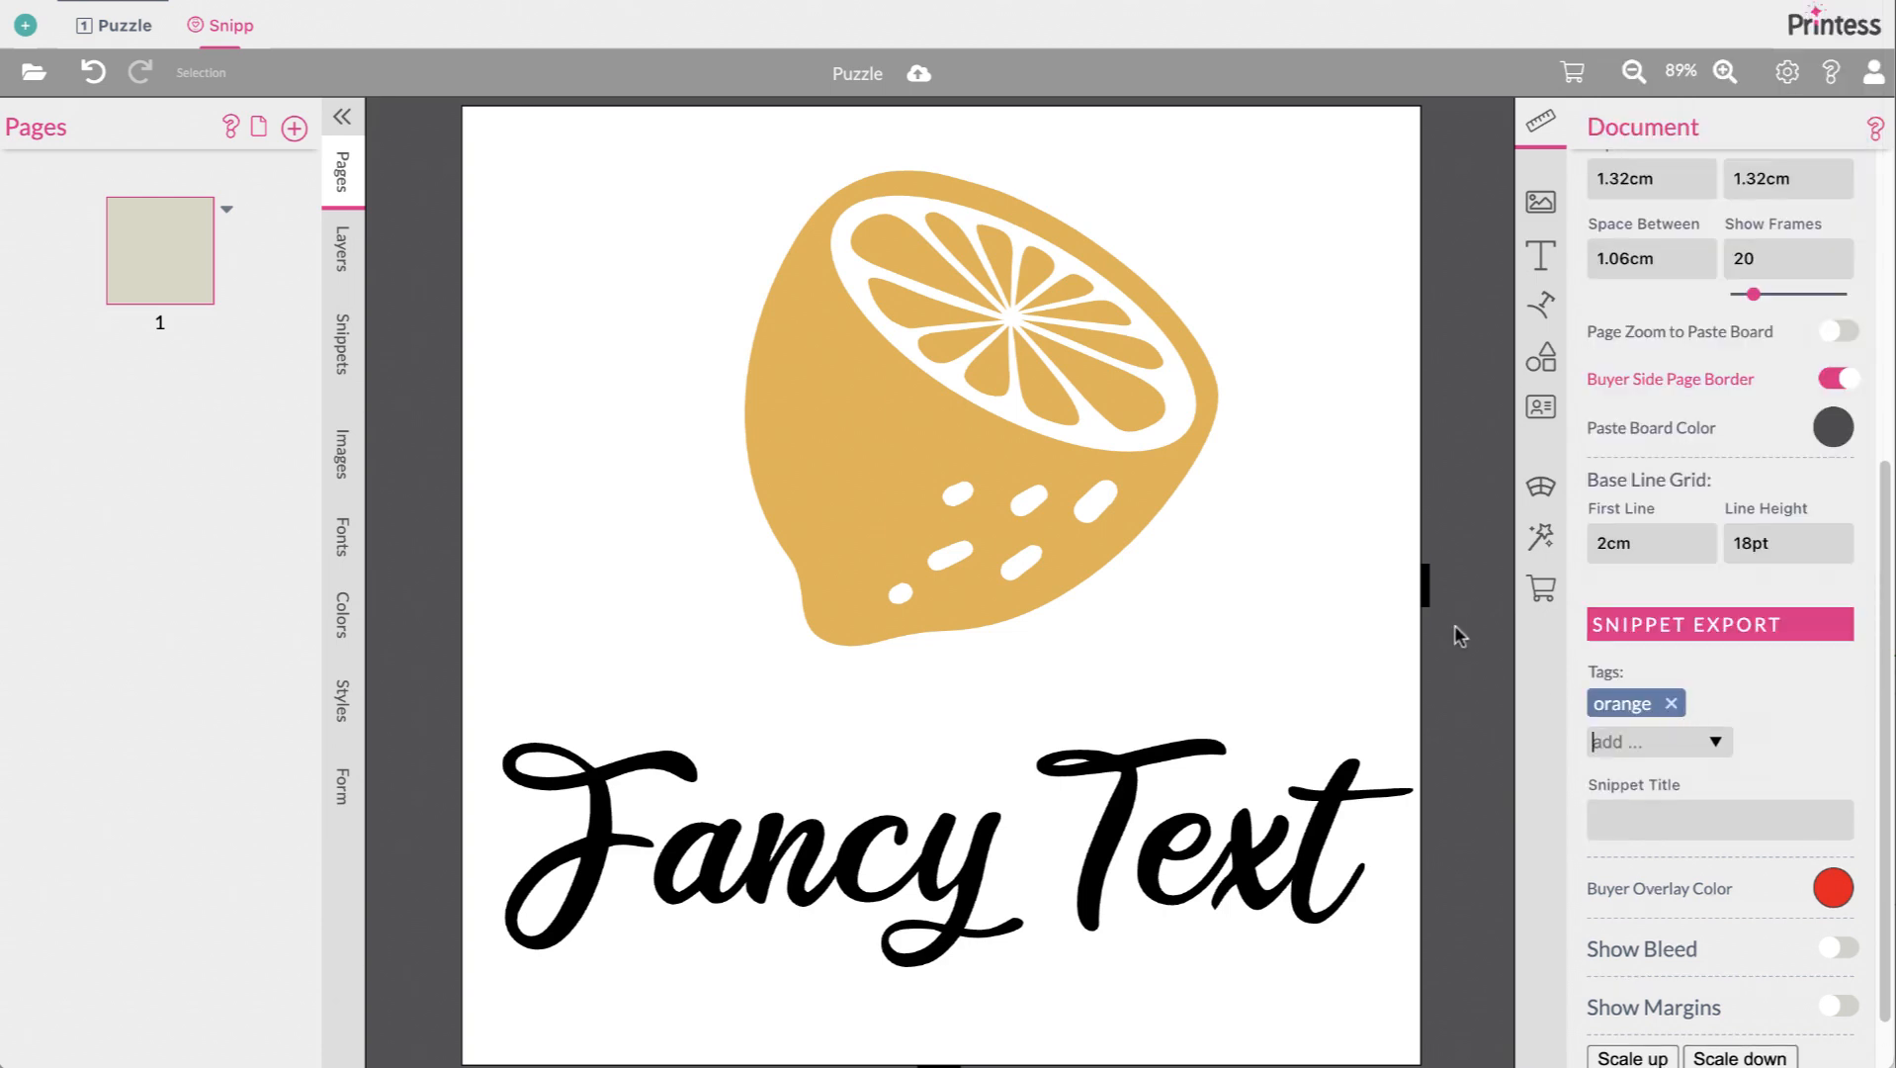
Publish the template's group snippet tagged "orange"
{"action": "left_click", "coordinate": [858, 89]}
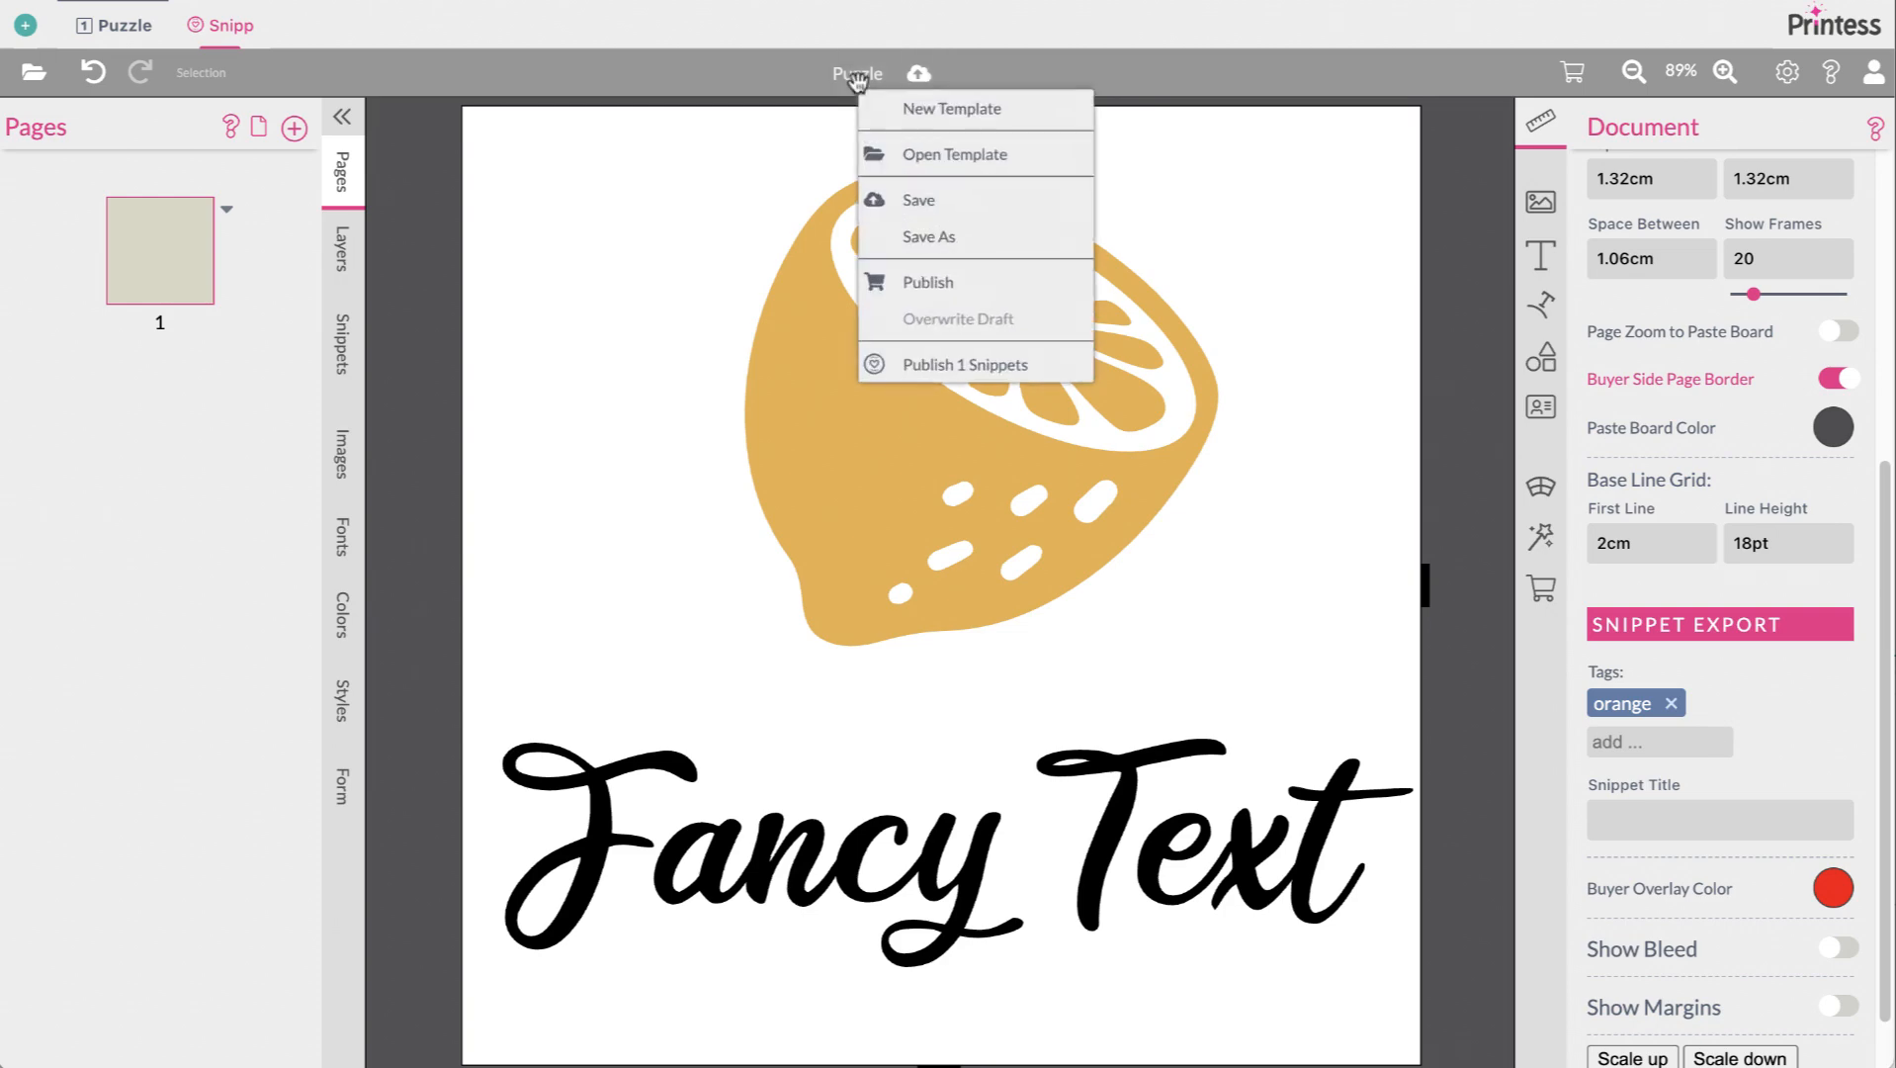
{"action": "left_click", "coordinate": [939, 374]}
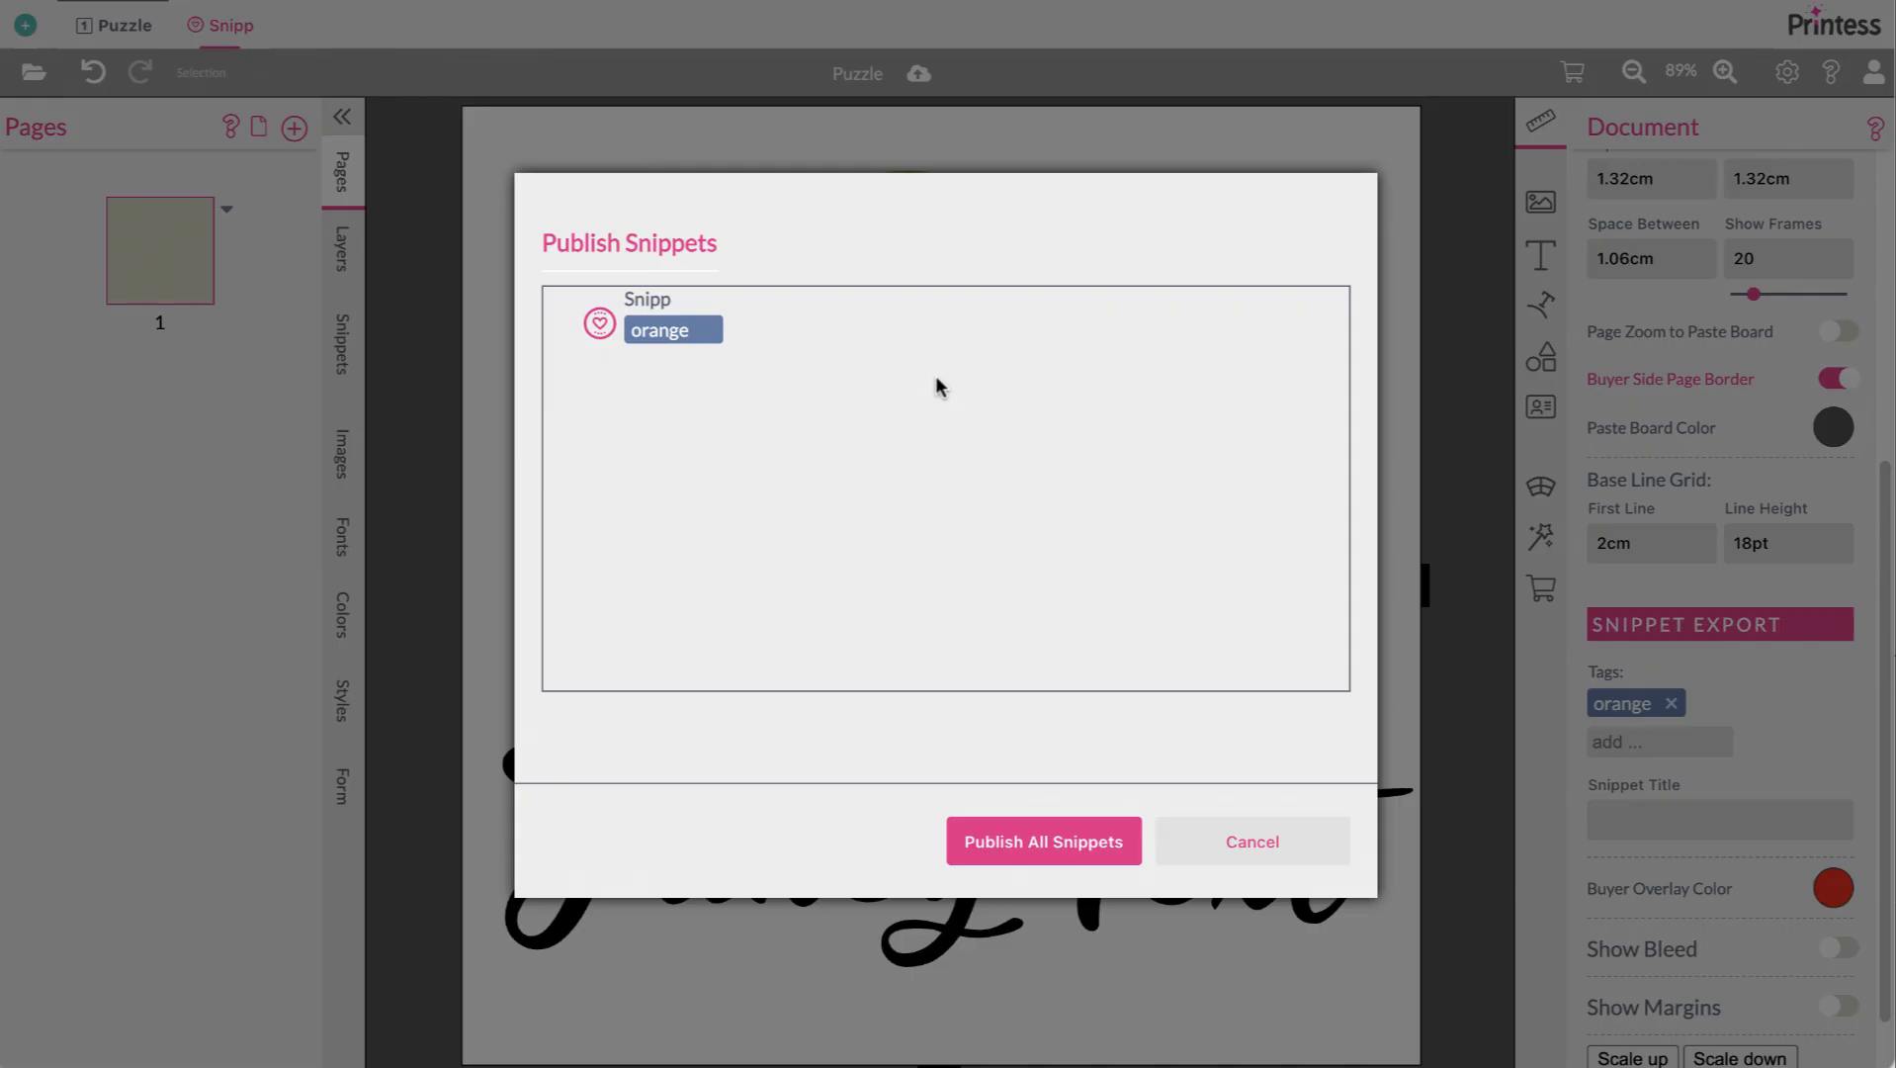
{"action": "left_click", "coordinate": [1032, 830]}
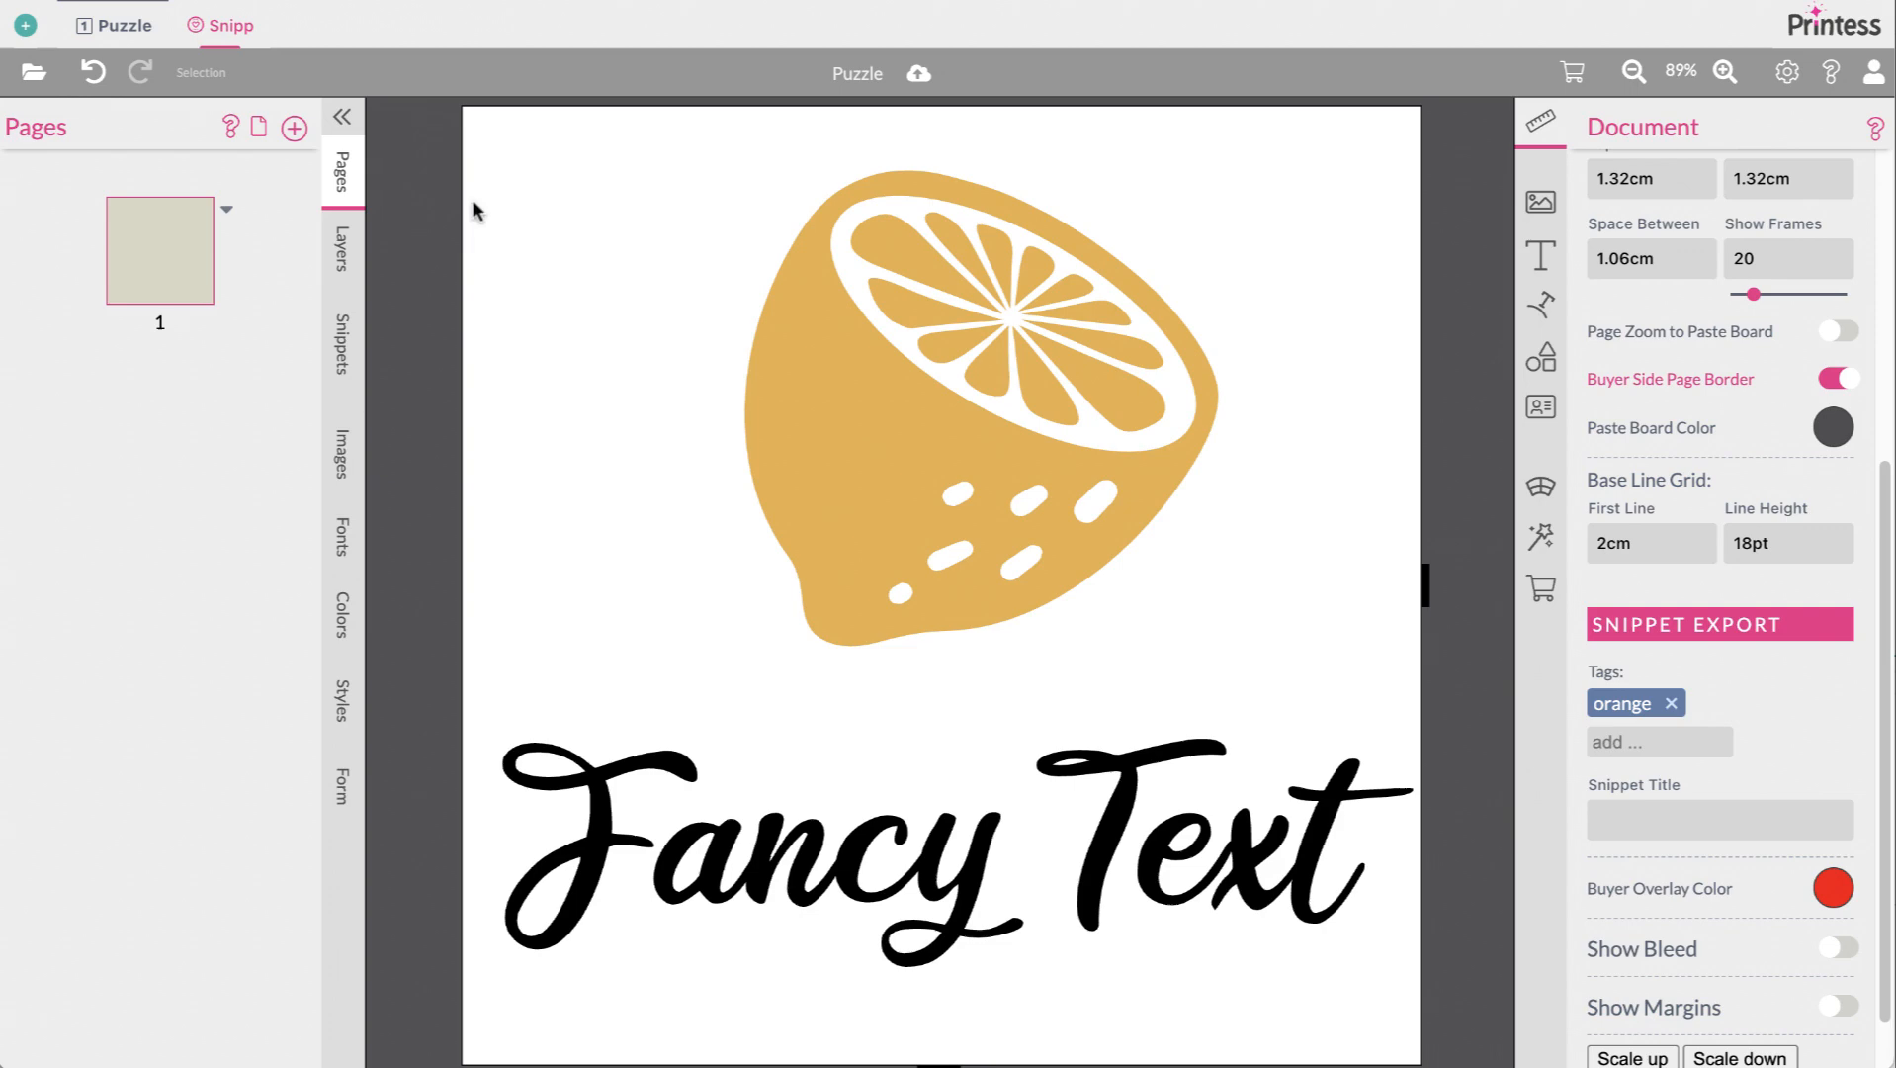
In the Puzzle document, replace the Add Graphic group's printess-font tag with "orange" and show the matching snippets
{"action": "left_click", "coordinate": [113, 28]}
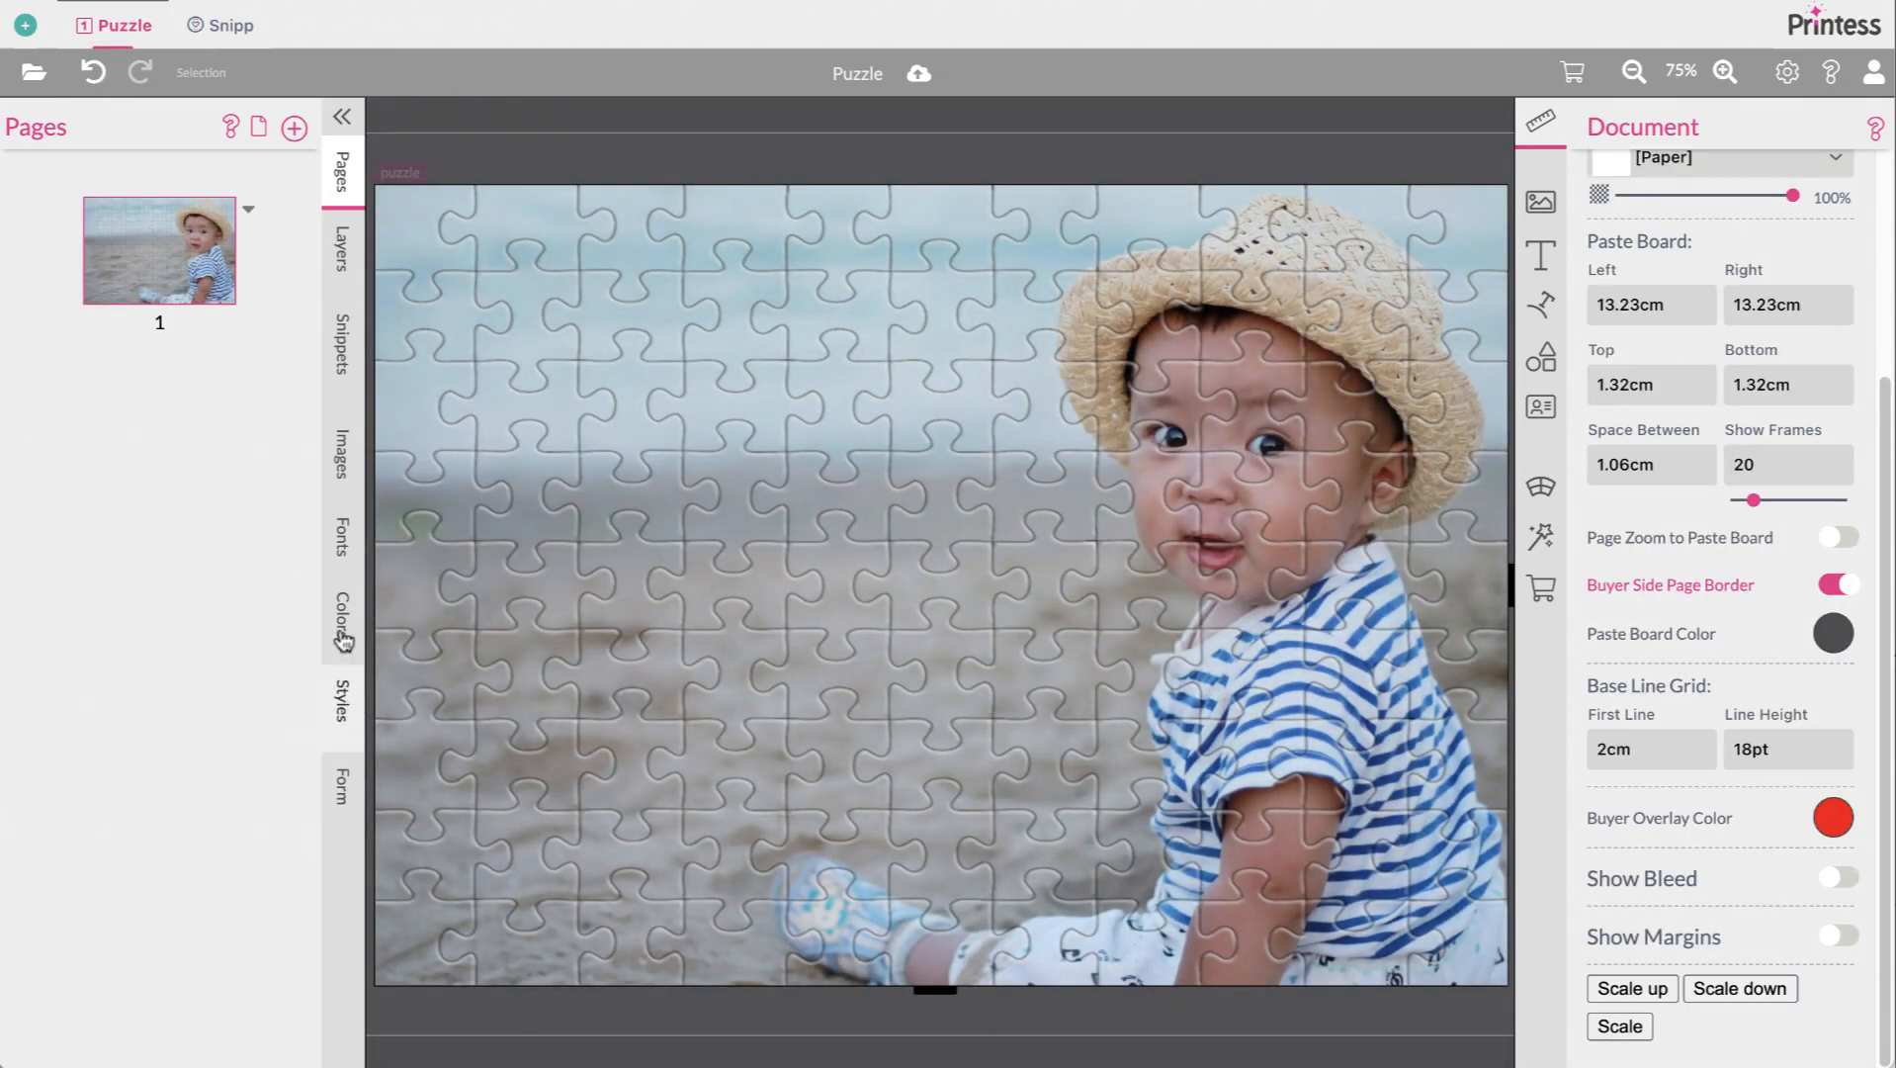
{"action": "left_click", "coordinate": [353, 314]}
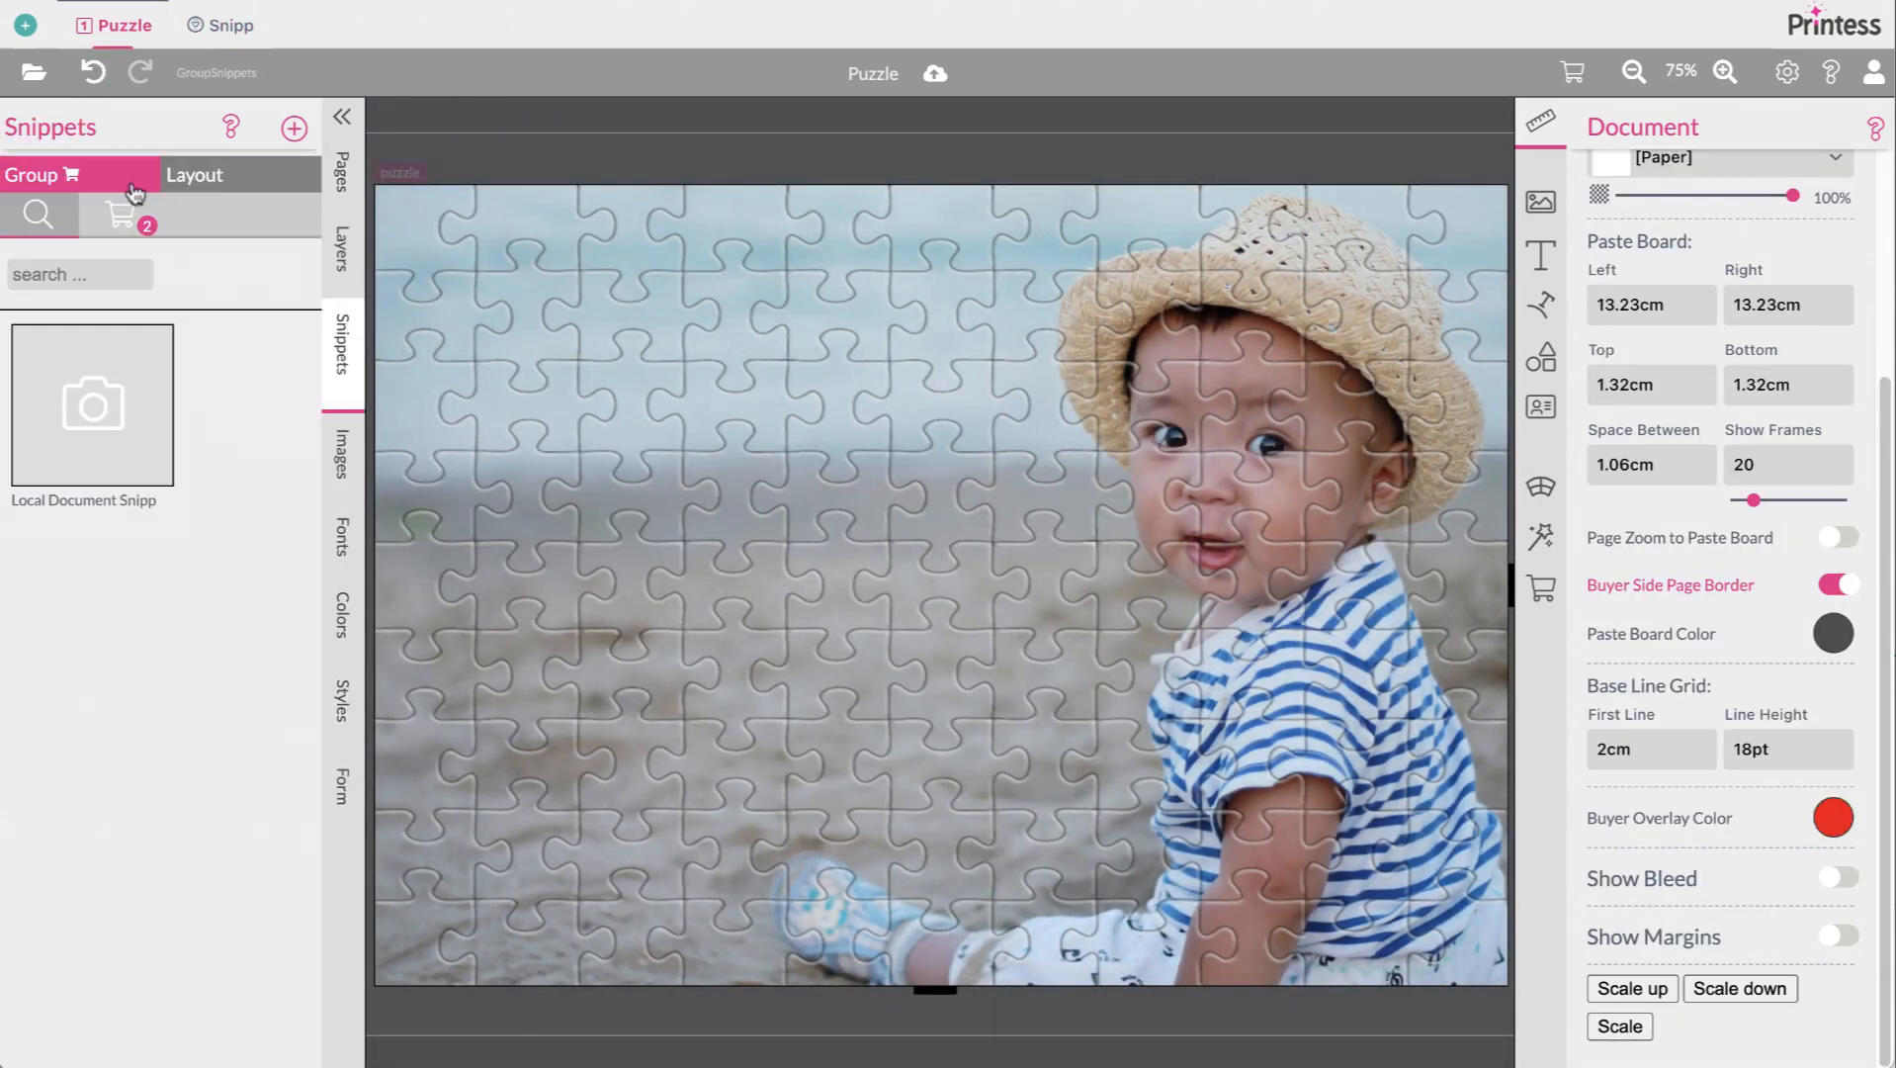
{"action": "left_click", "coordinate": [121, 213]}
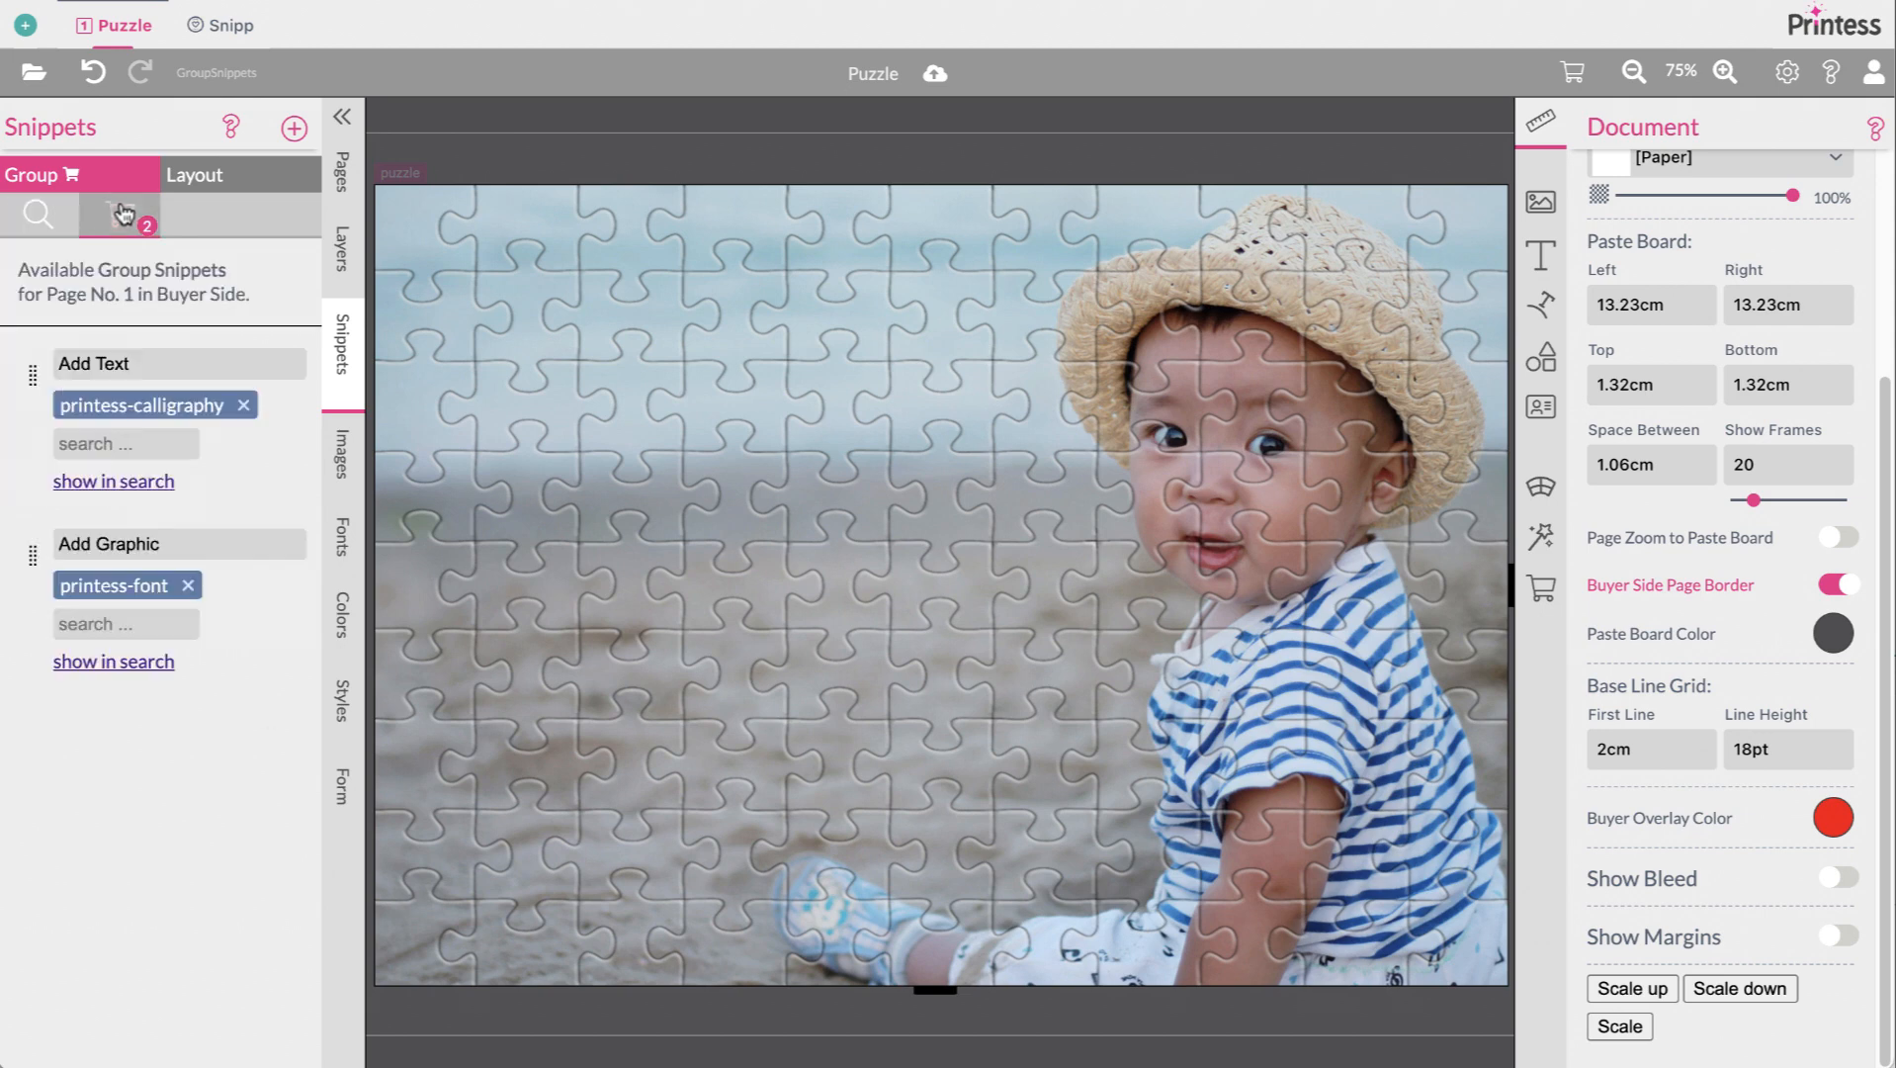
{"action": "left_click", "coordinate": [189, 586]}
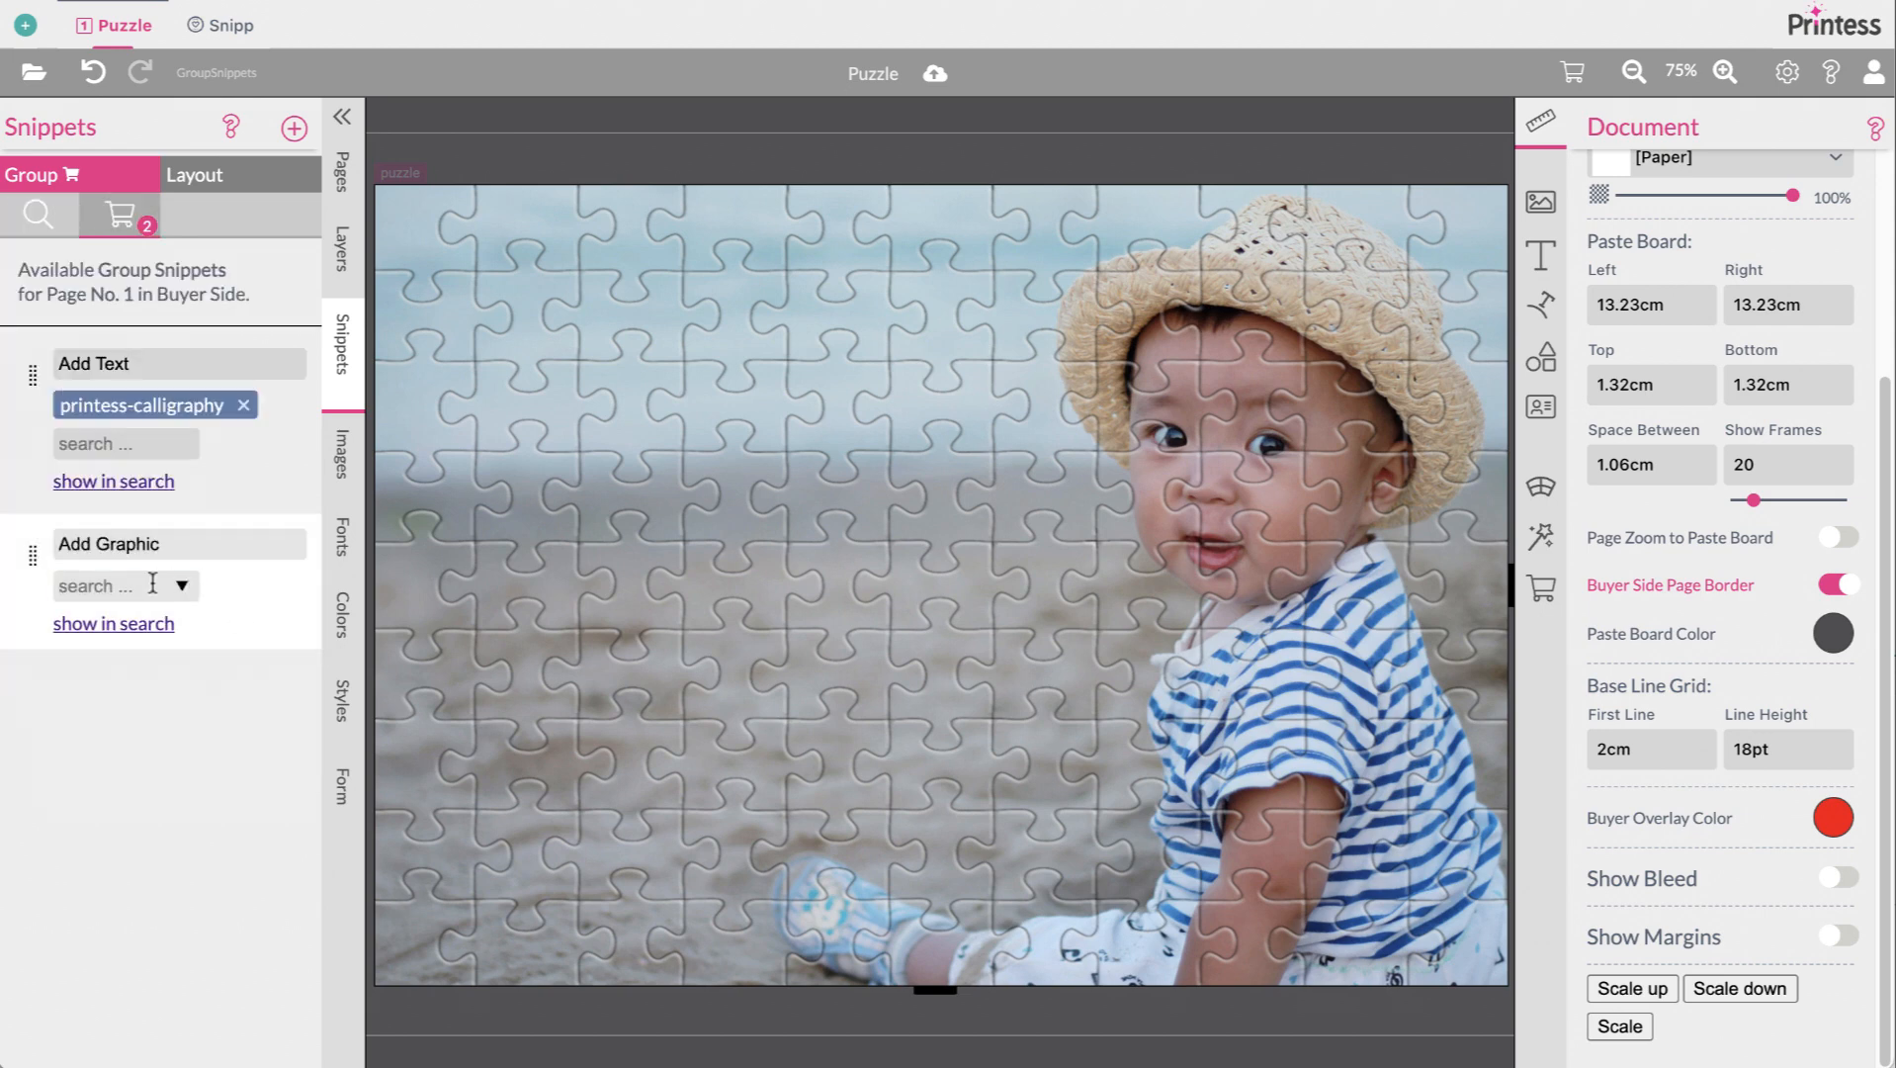
{"action": "left_click", "coordinate": [152, 585]}
{"action": "type", "text": "or"}
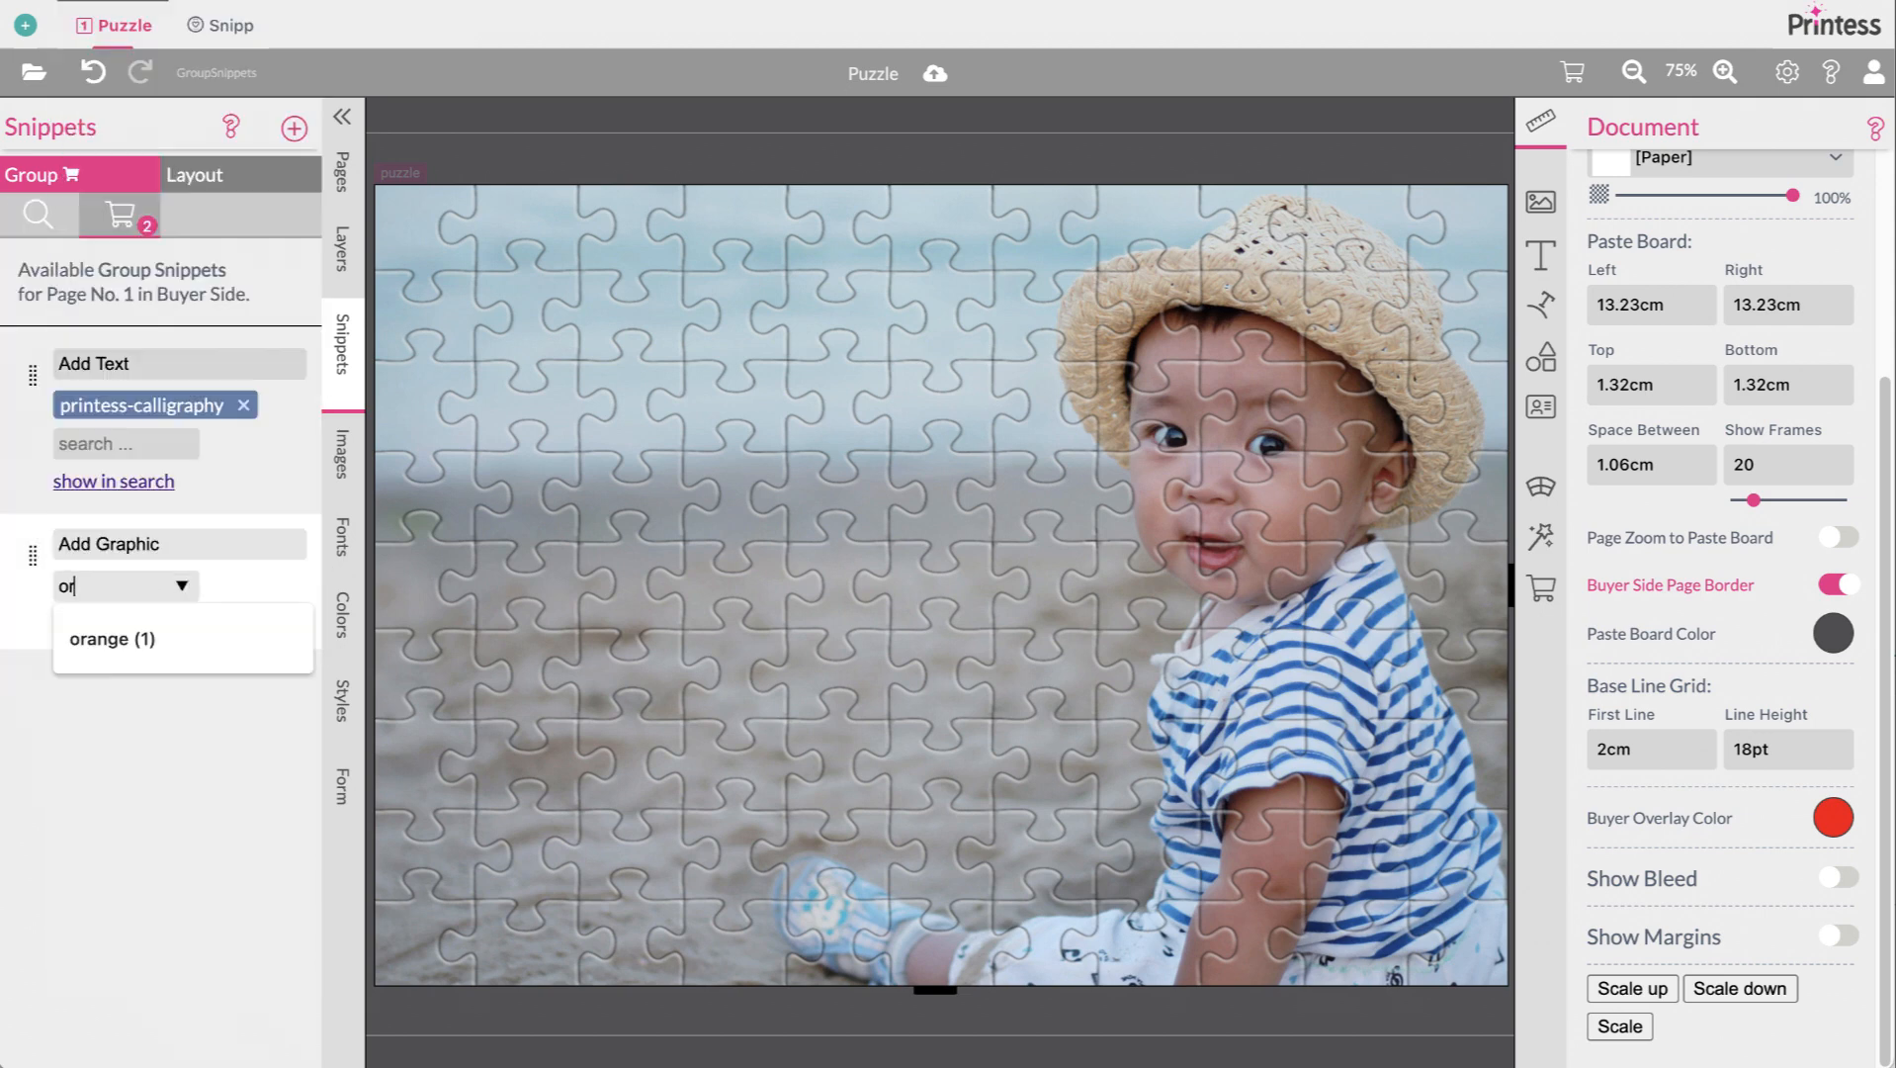
{"action": "left_click", "coordinate": [123, 639]}
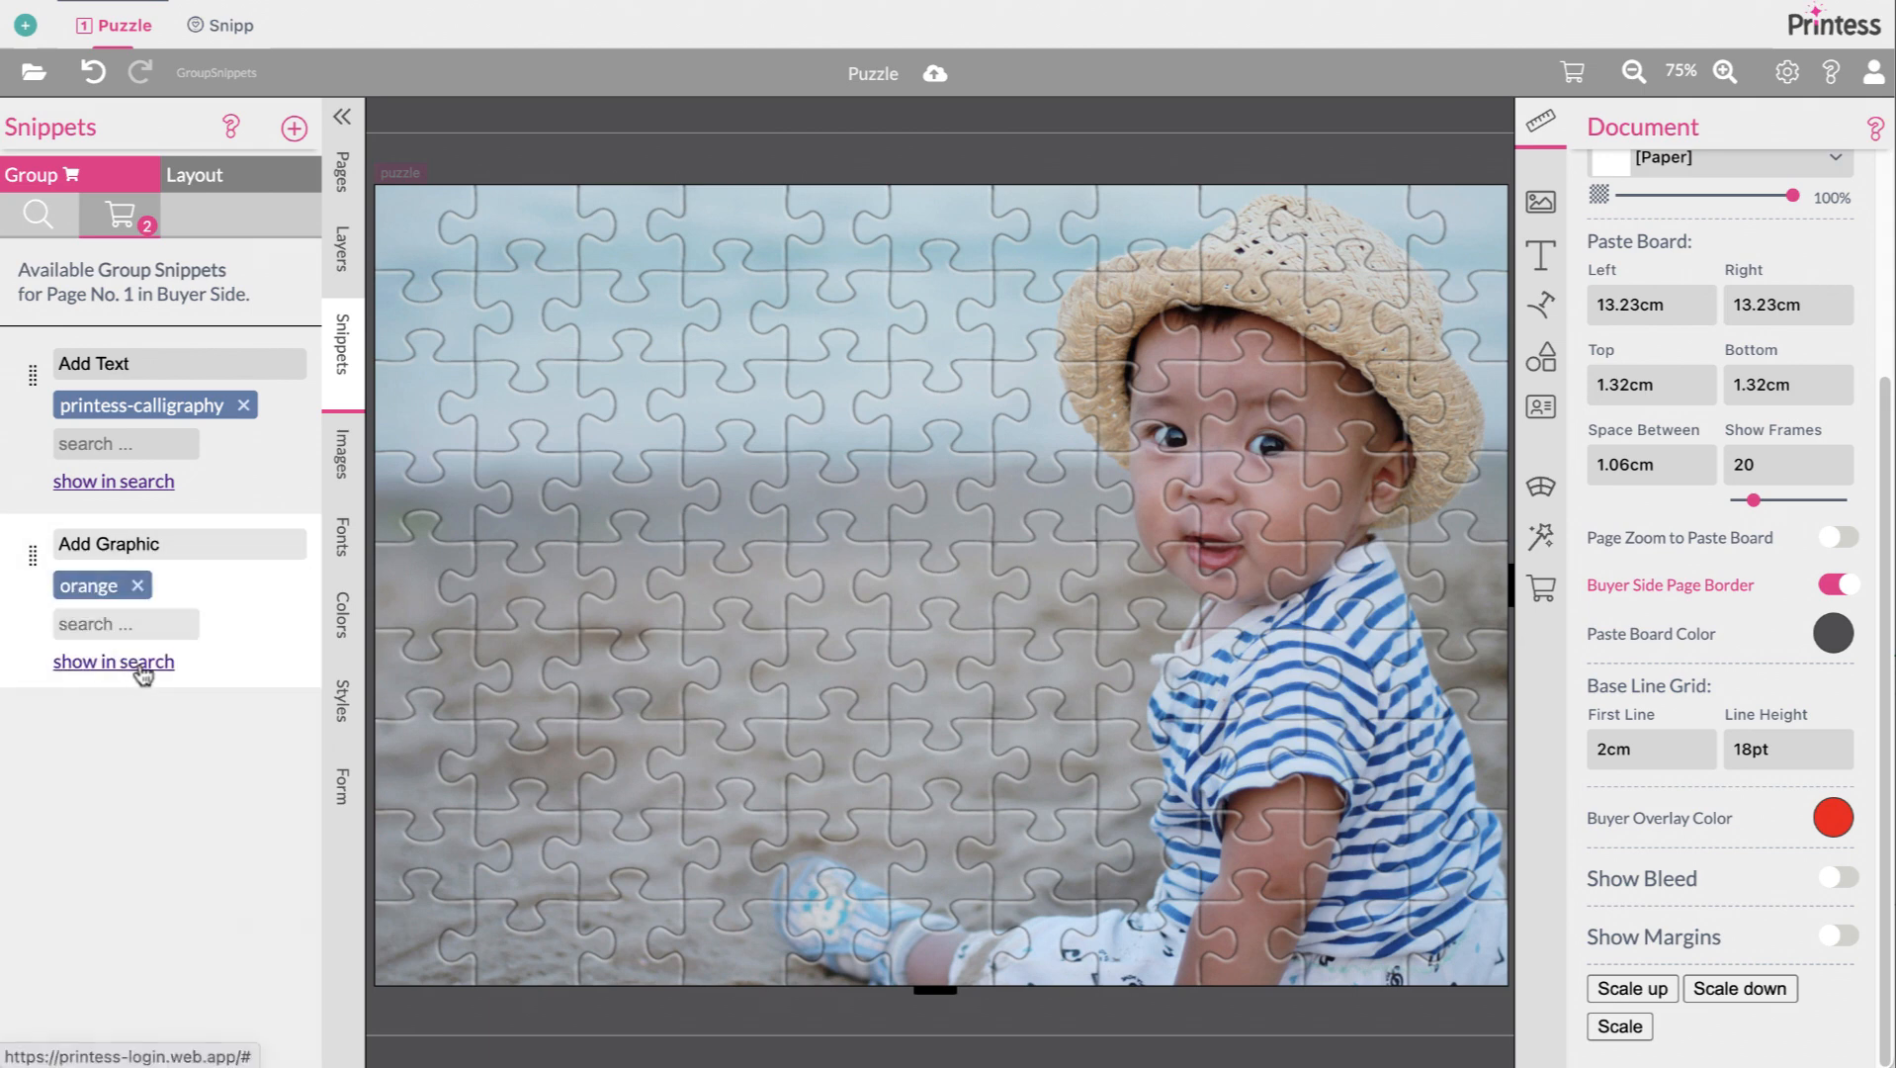
{"action": "left_click", "coordinate": [140, 662]}
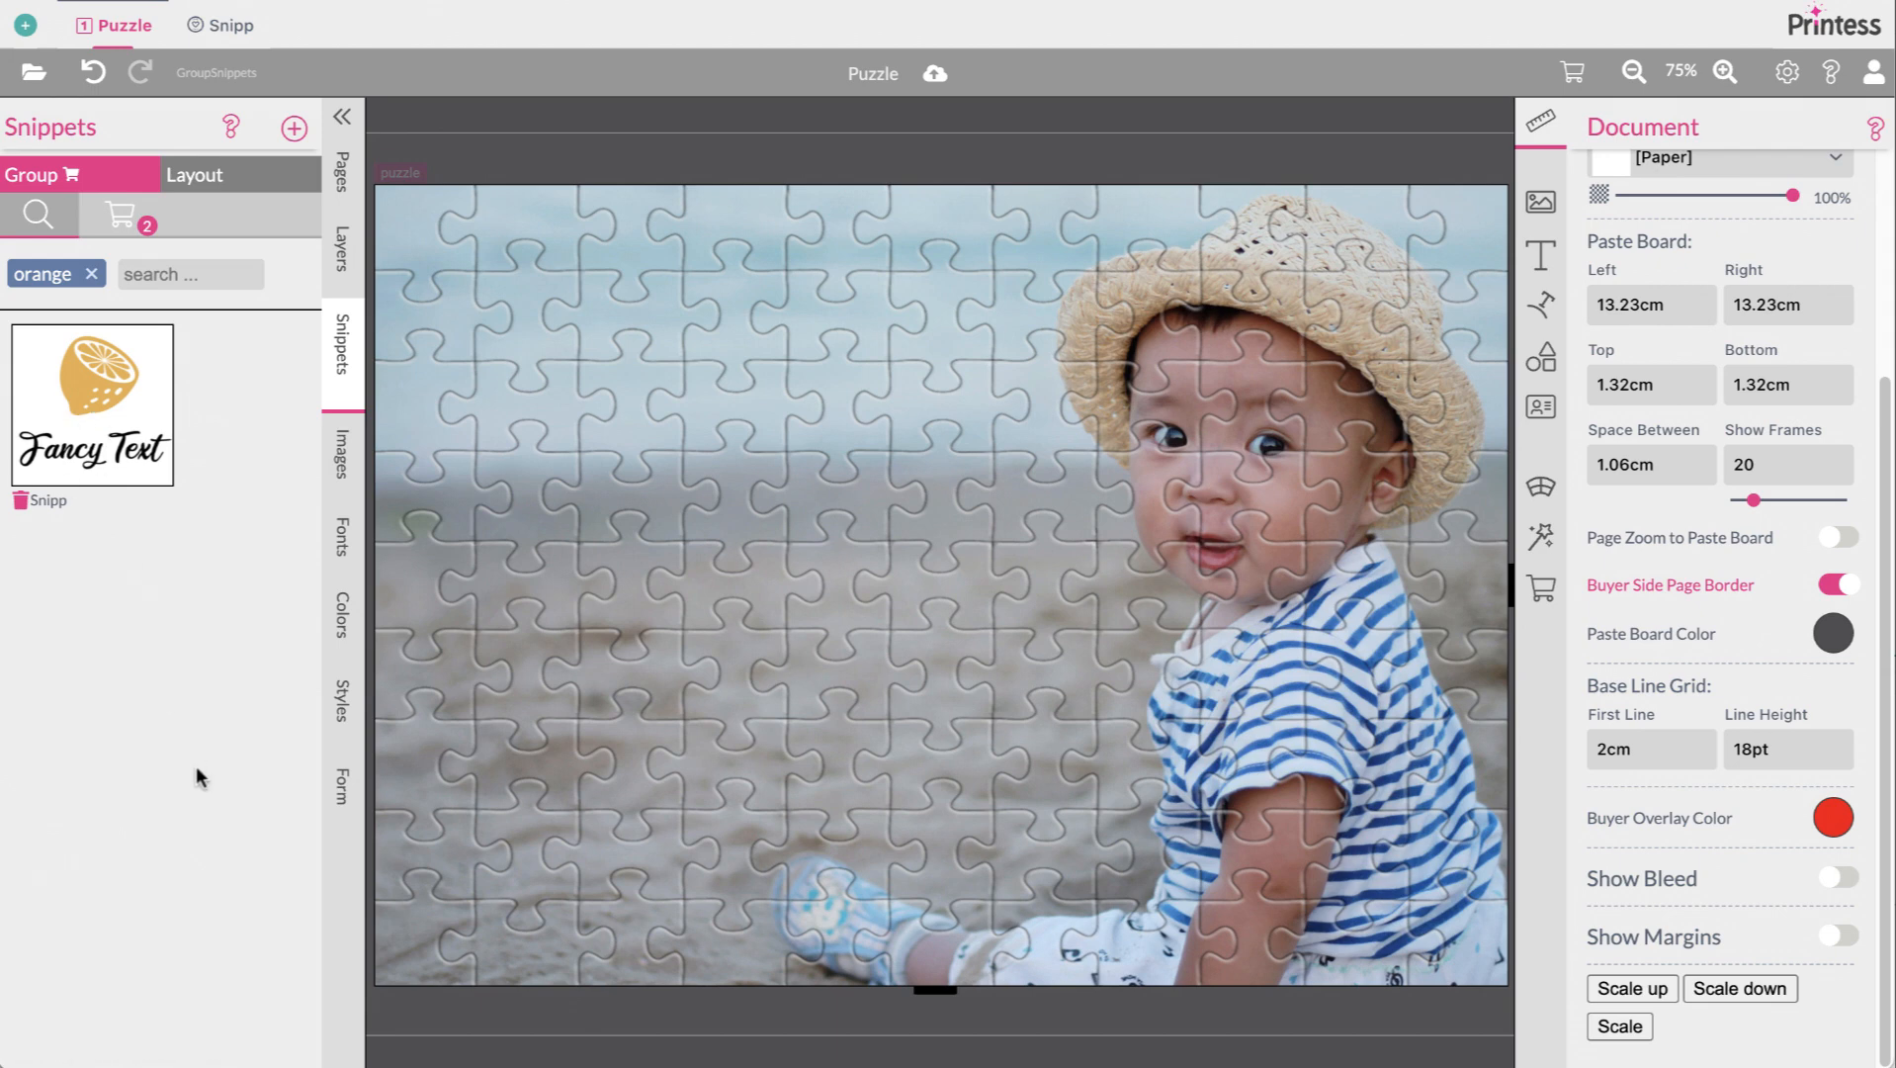
Preview the puzzle as a buyer, add the lemon Fancy Text graphic to the photo and move it slightly up
{"action": "left_click", "coordinate": [1572, 71]}
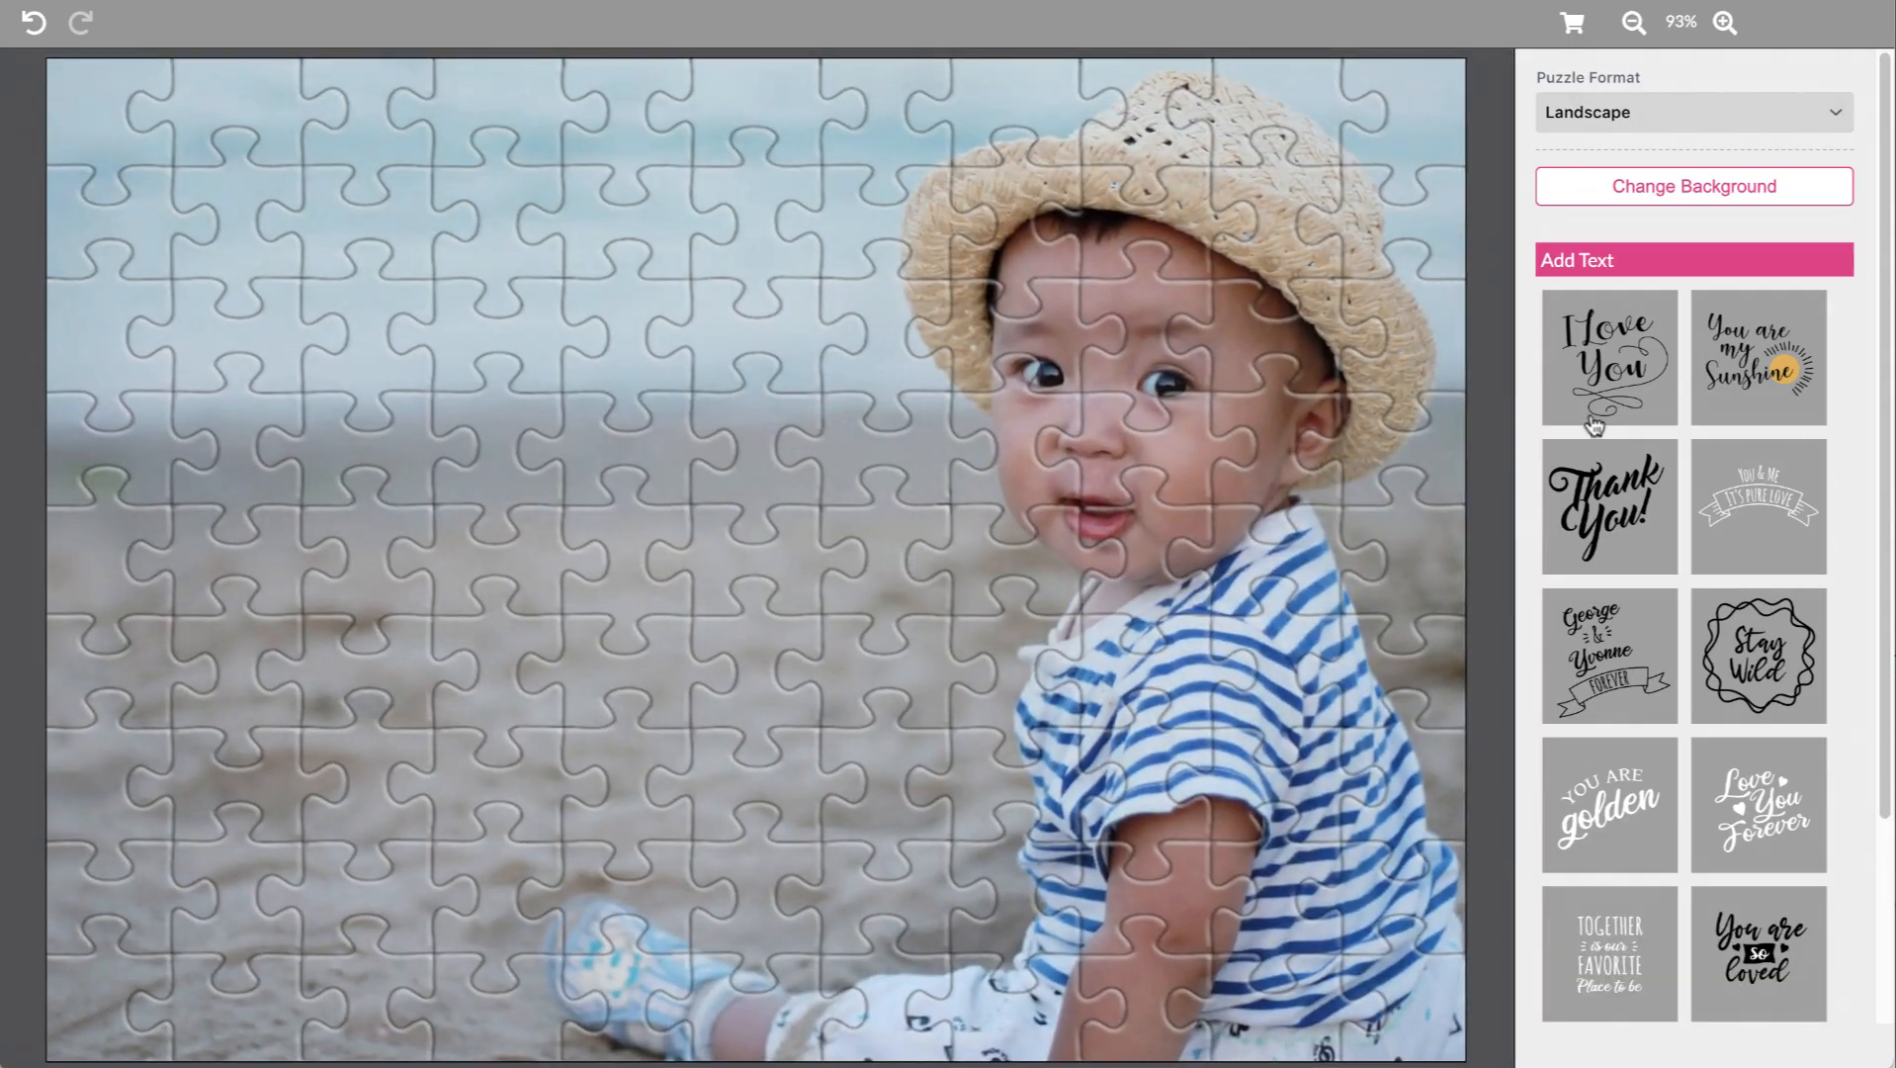
{"action": "scroll", "coordinate": [1593, 425], "scroll_direction": "down", "scroll_amount": 3}
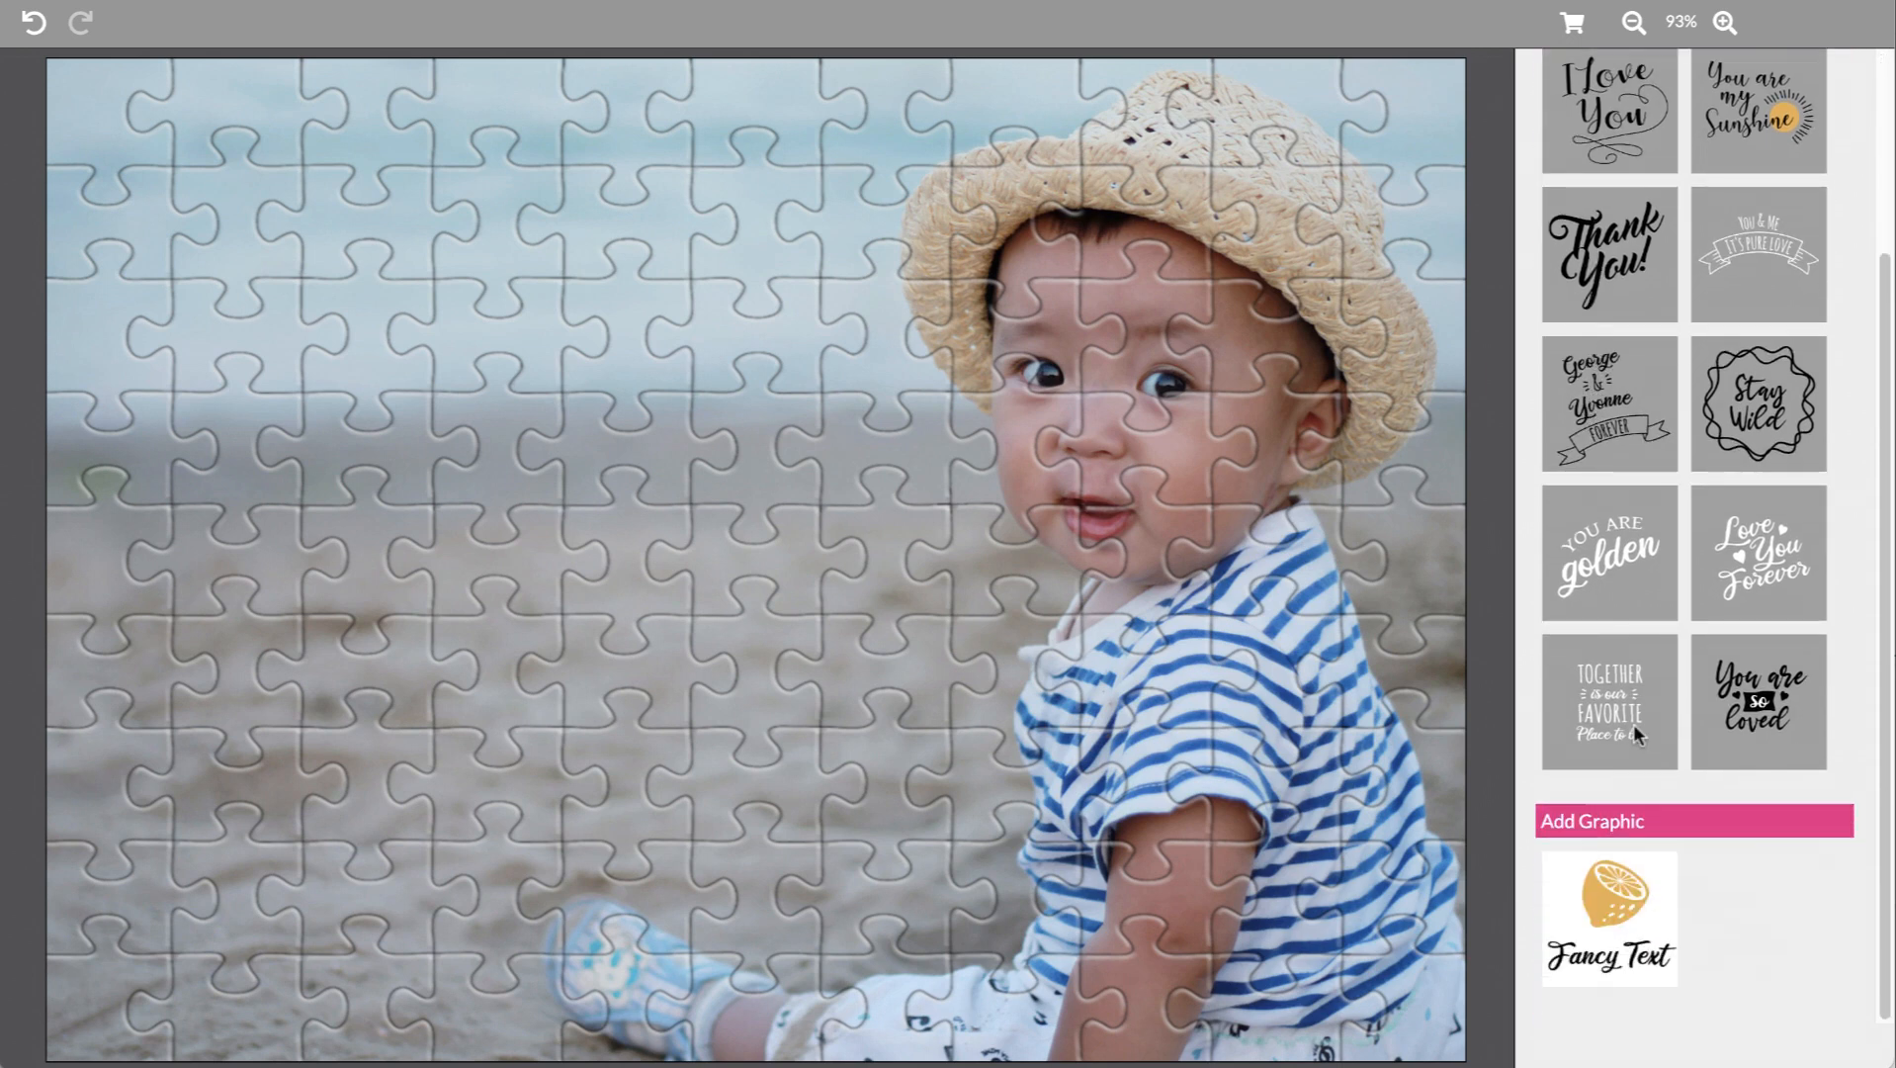
{"action": "left_click", "coordinate": [1618, 936]}
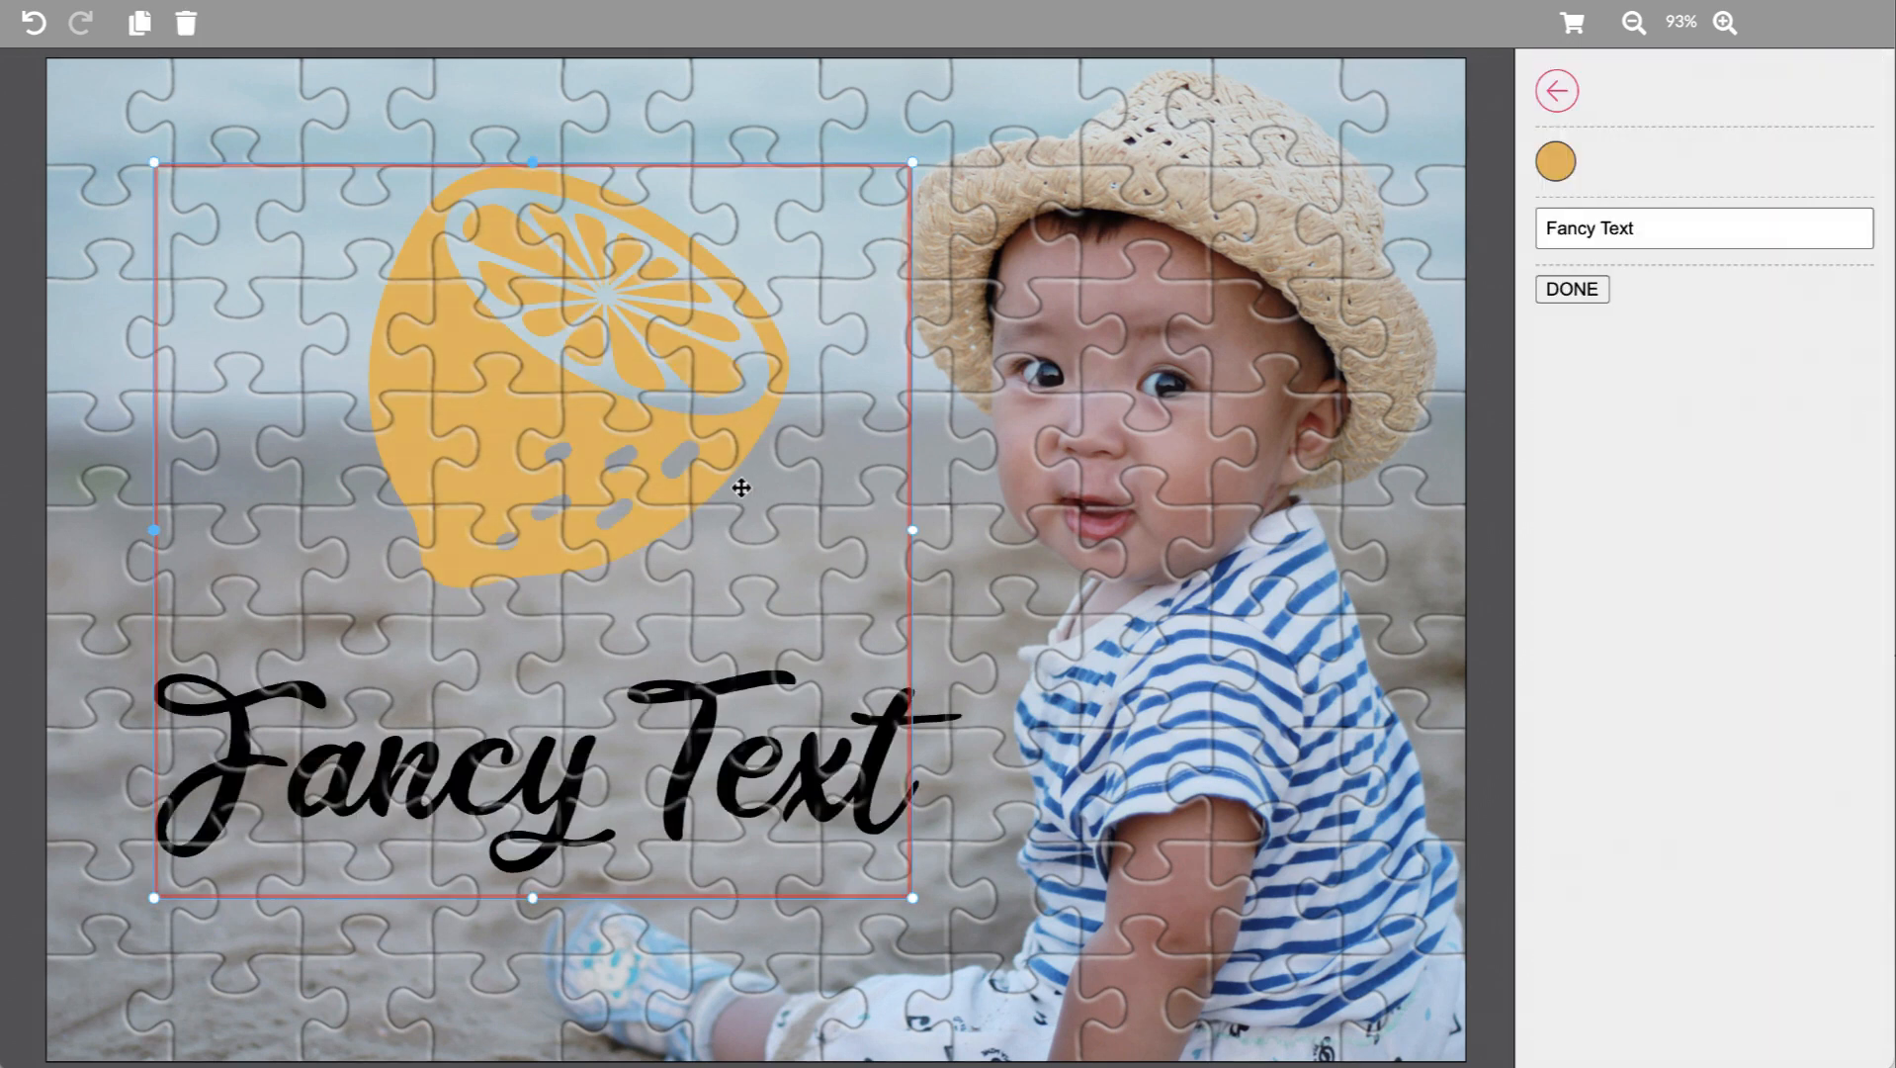
{"action": "left_click_drag", "start_coordinate": [729, 607], "coordinate": [725, 564]}
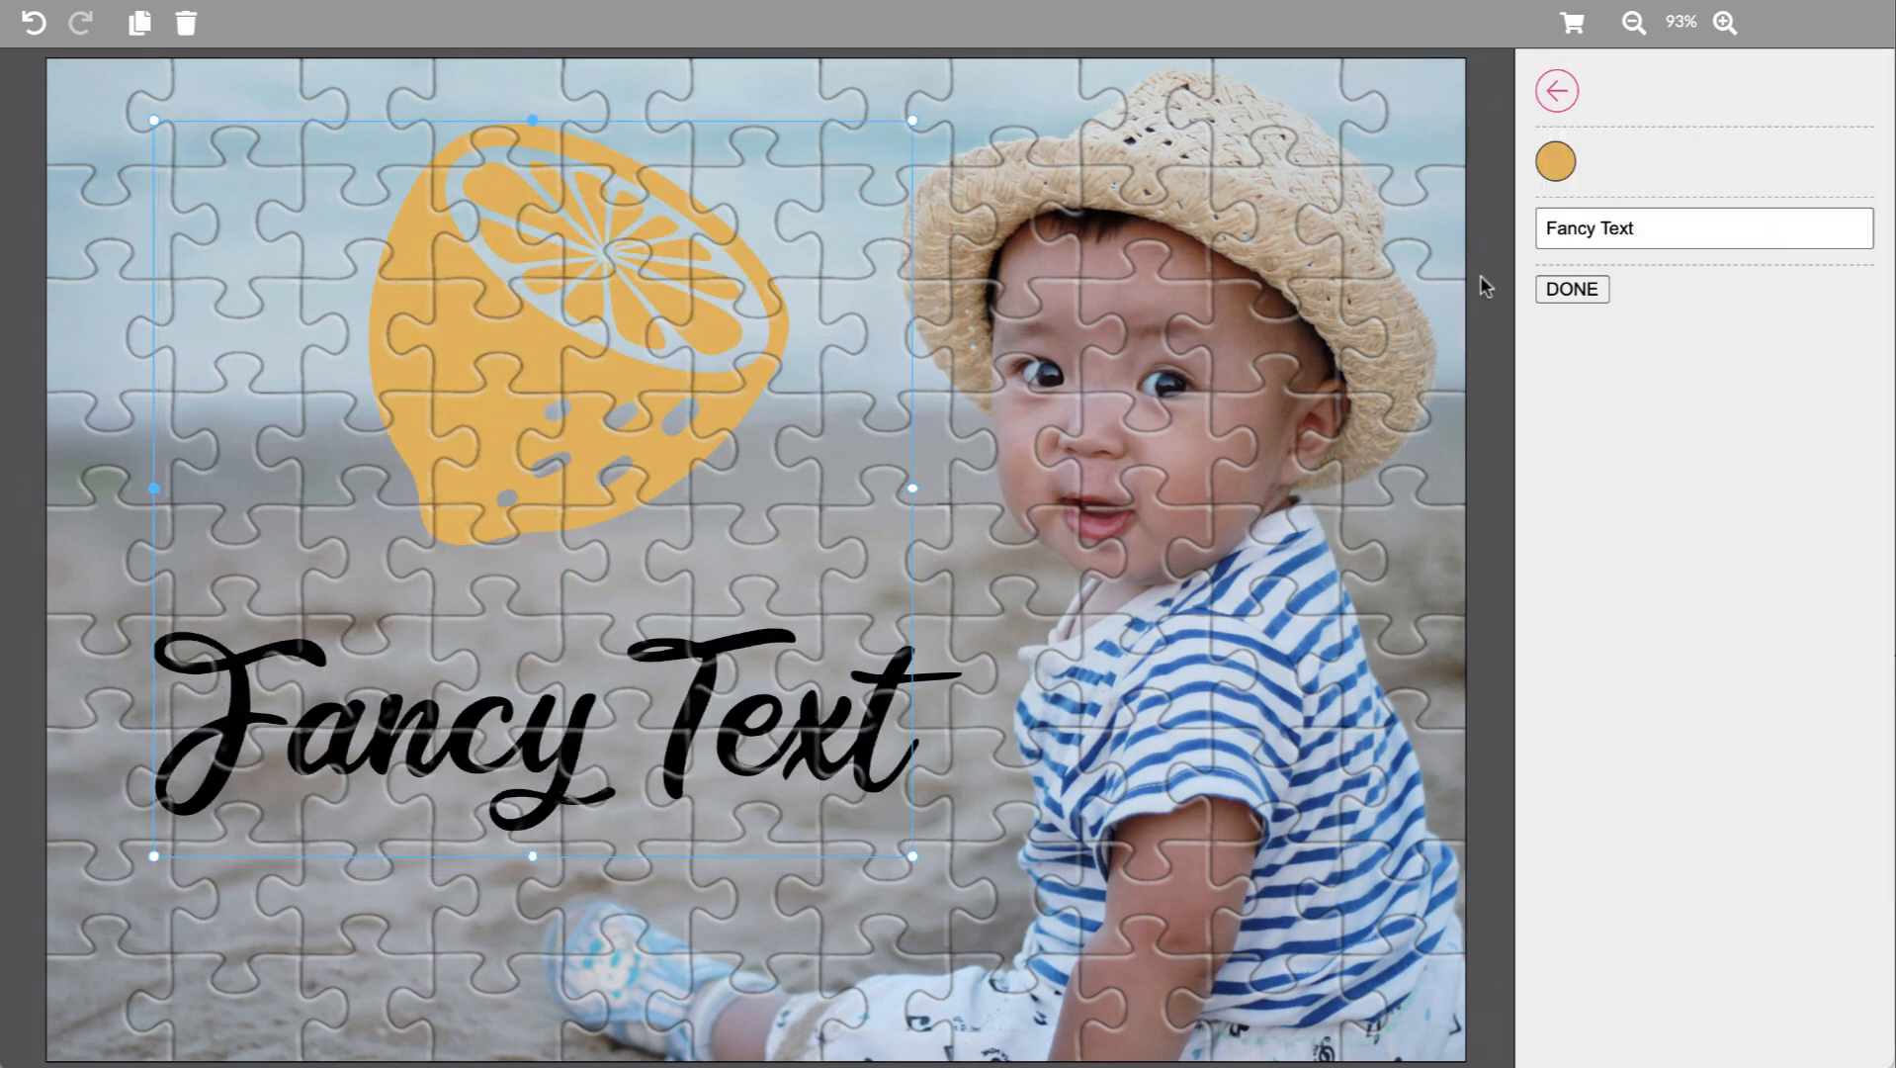
Recolor the lemon in the added graphic to orange and change its text to "Fancy Texssst"
{"action": "left_click", "coordinate": [1560, 165]}
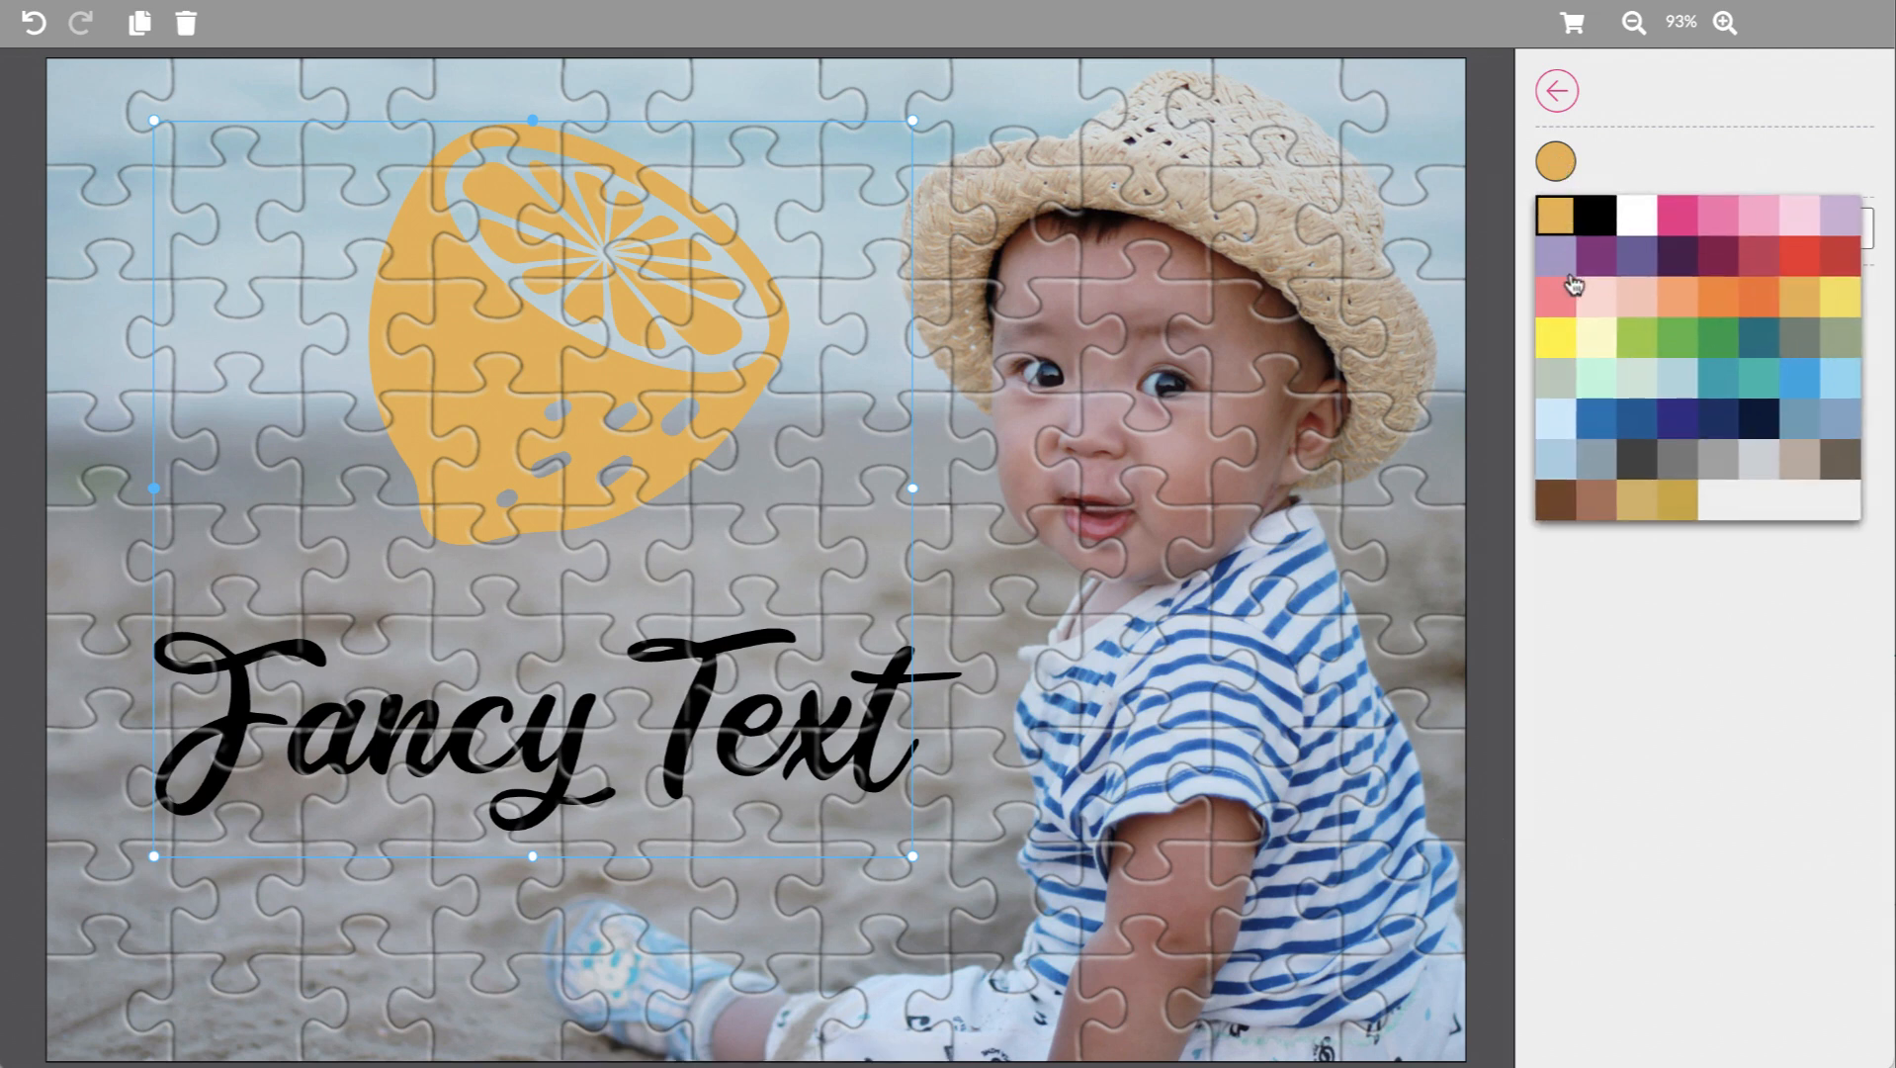
{"action": "left_click", "coordinate": [1716, 308]}
{"action": "left_click", "coordinate": [1628, 227]}
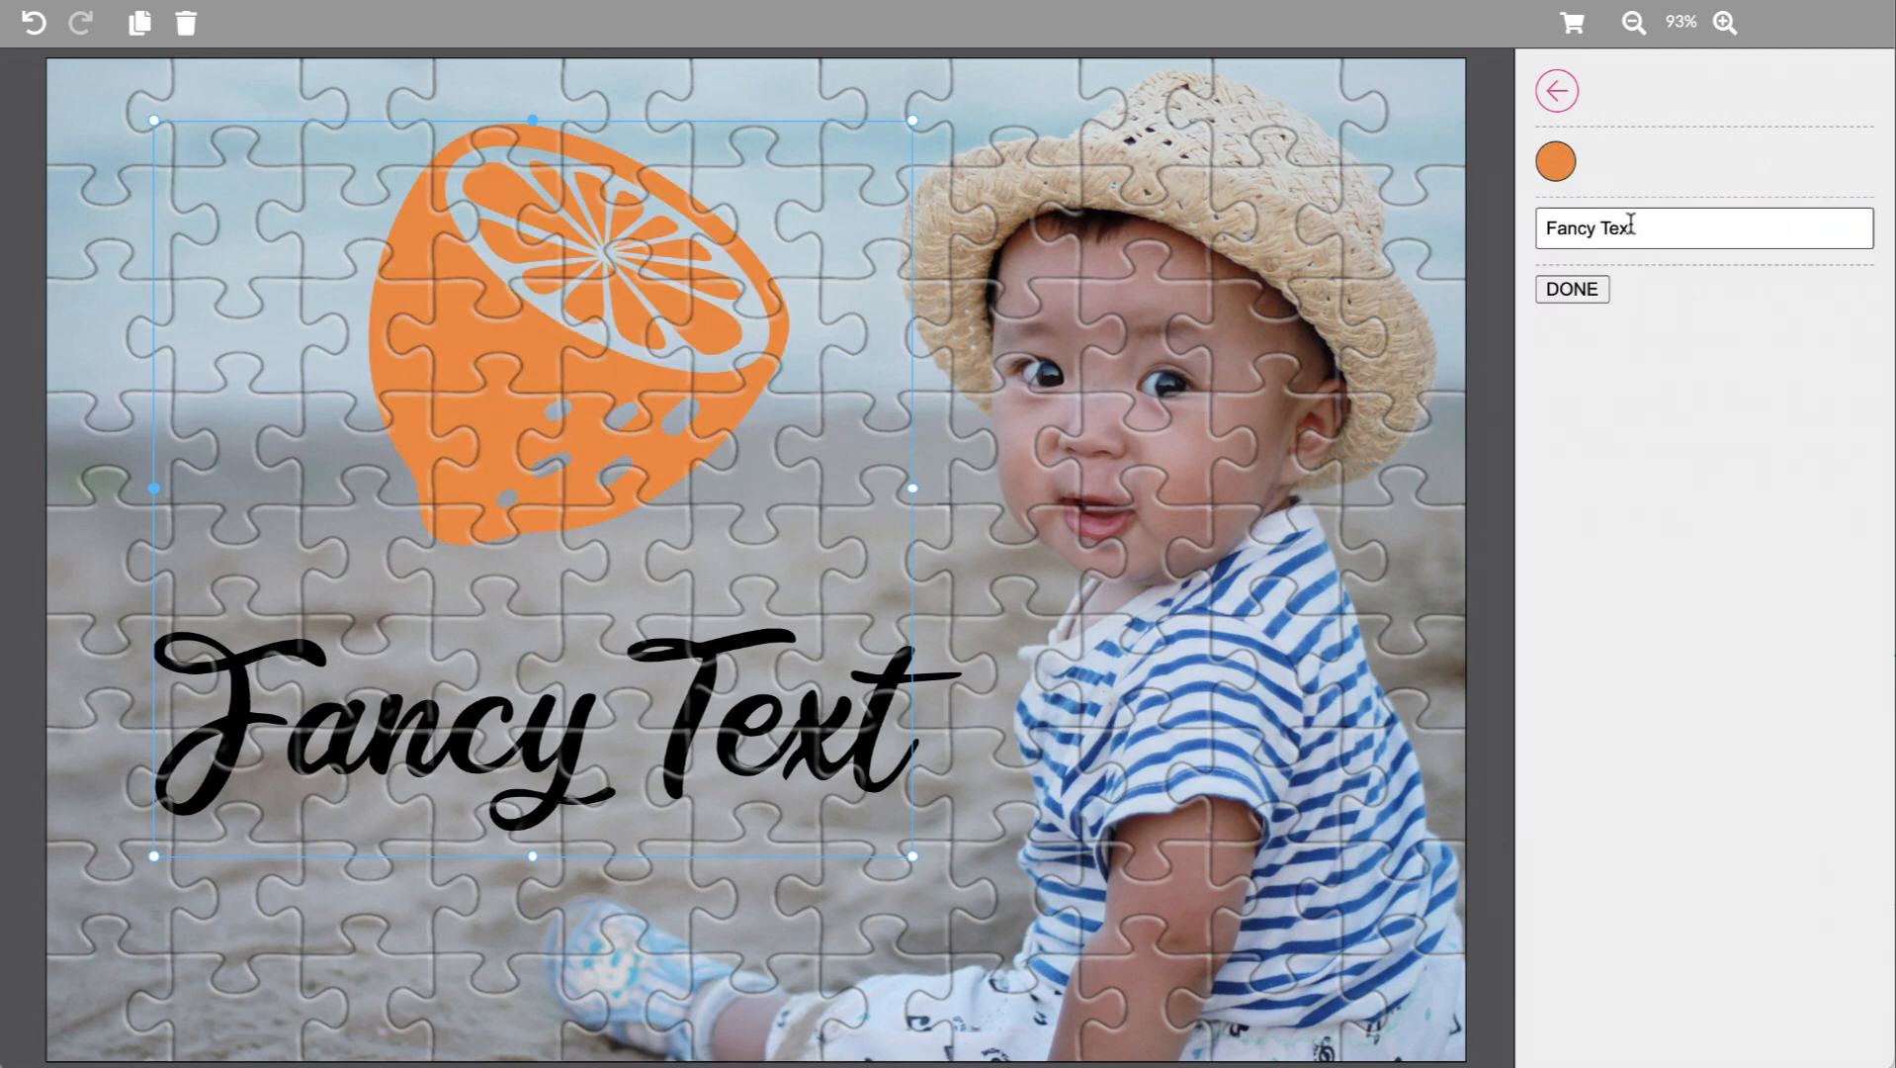
{"action": "type", "text": "sss"}
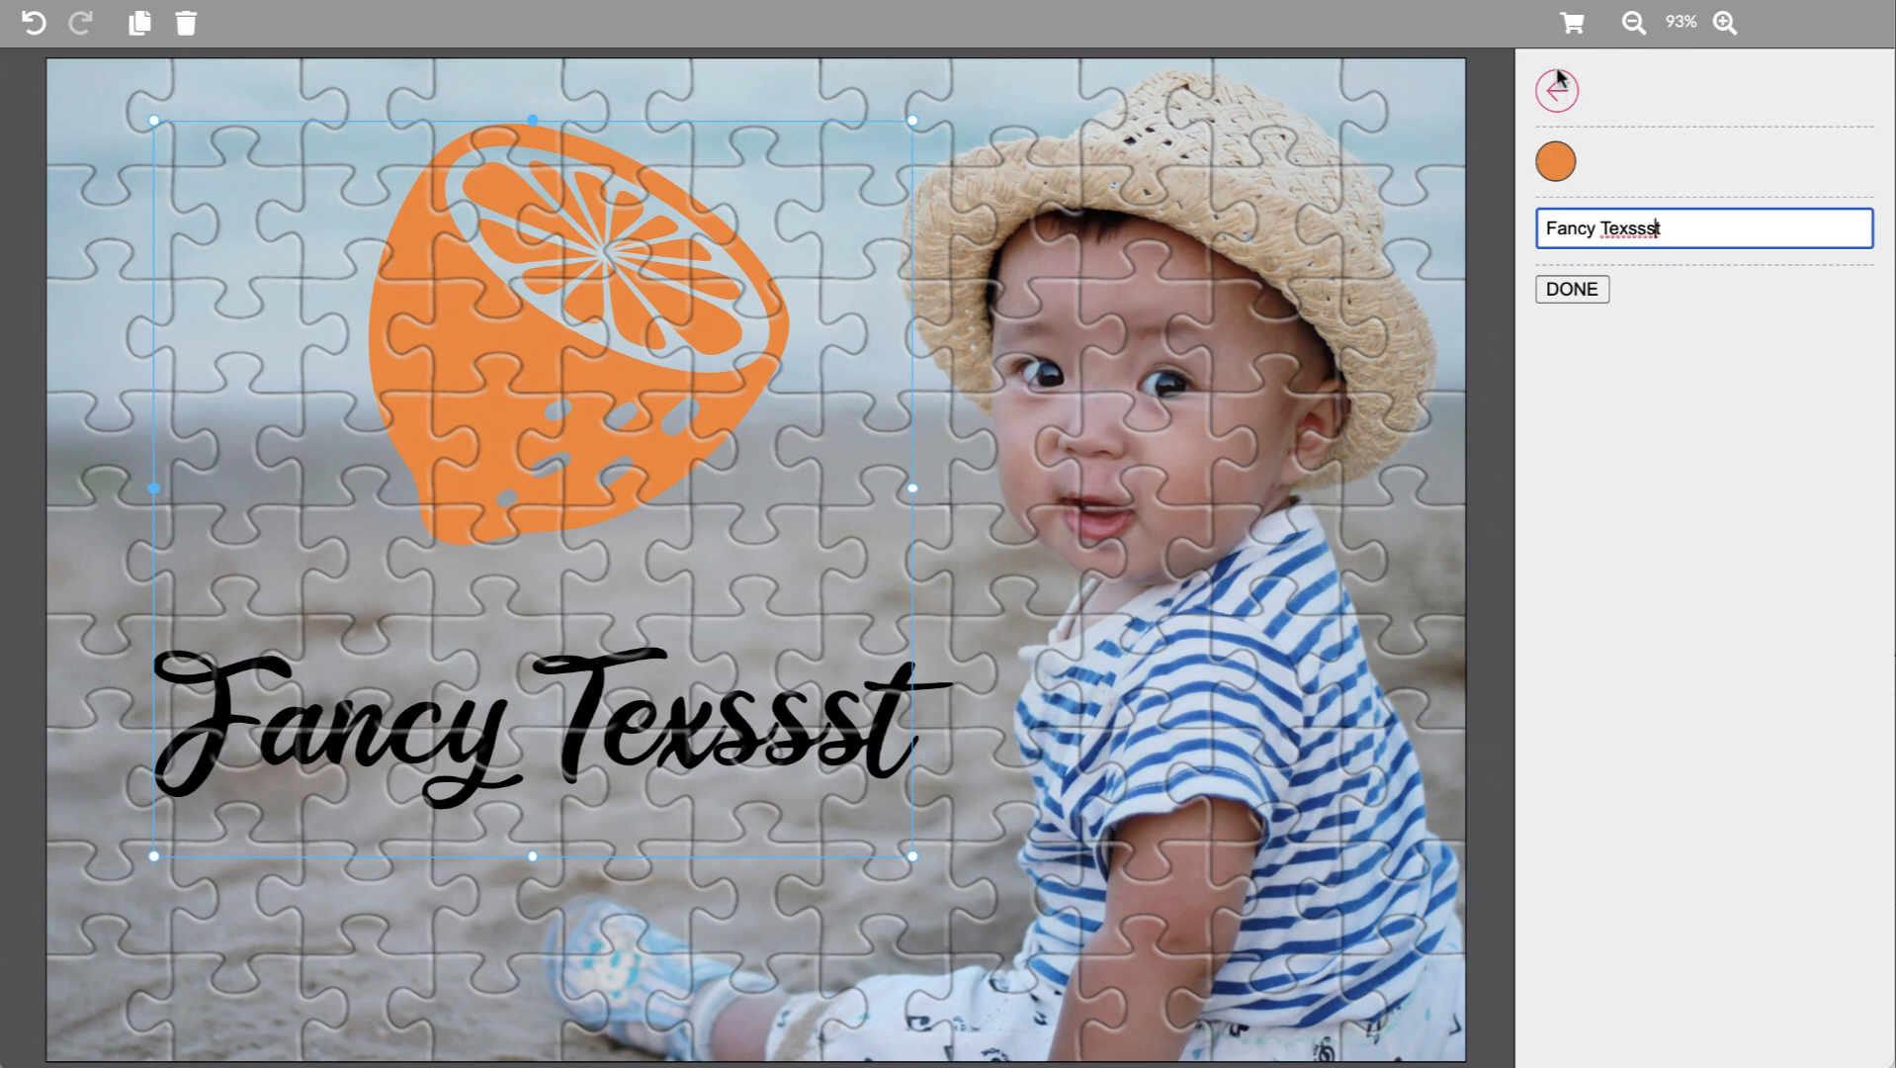
Leave the buyer preview and ungroup the lemon and text group in the Snipp document
{"action": "left_click", "coordinate": [1575, 20]}
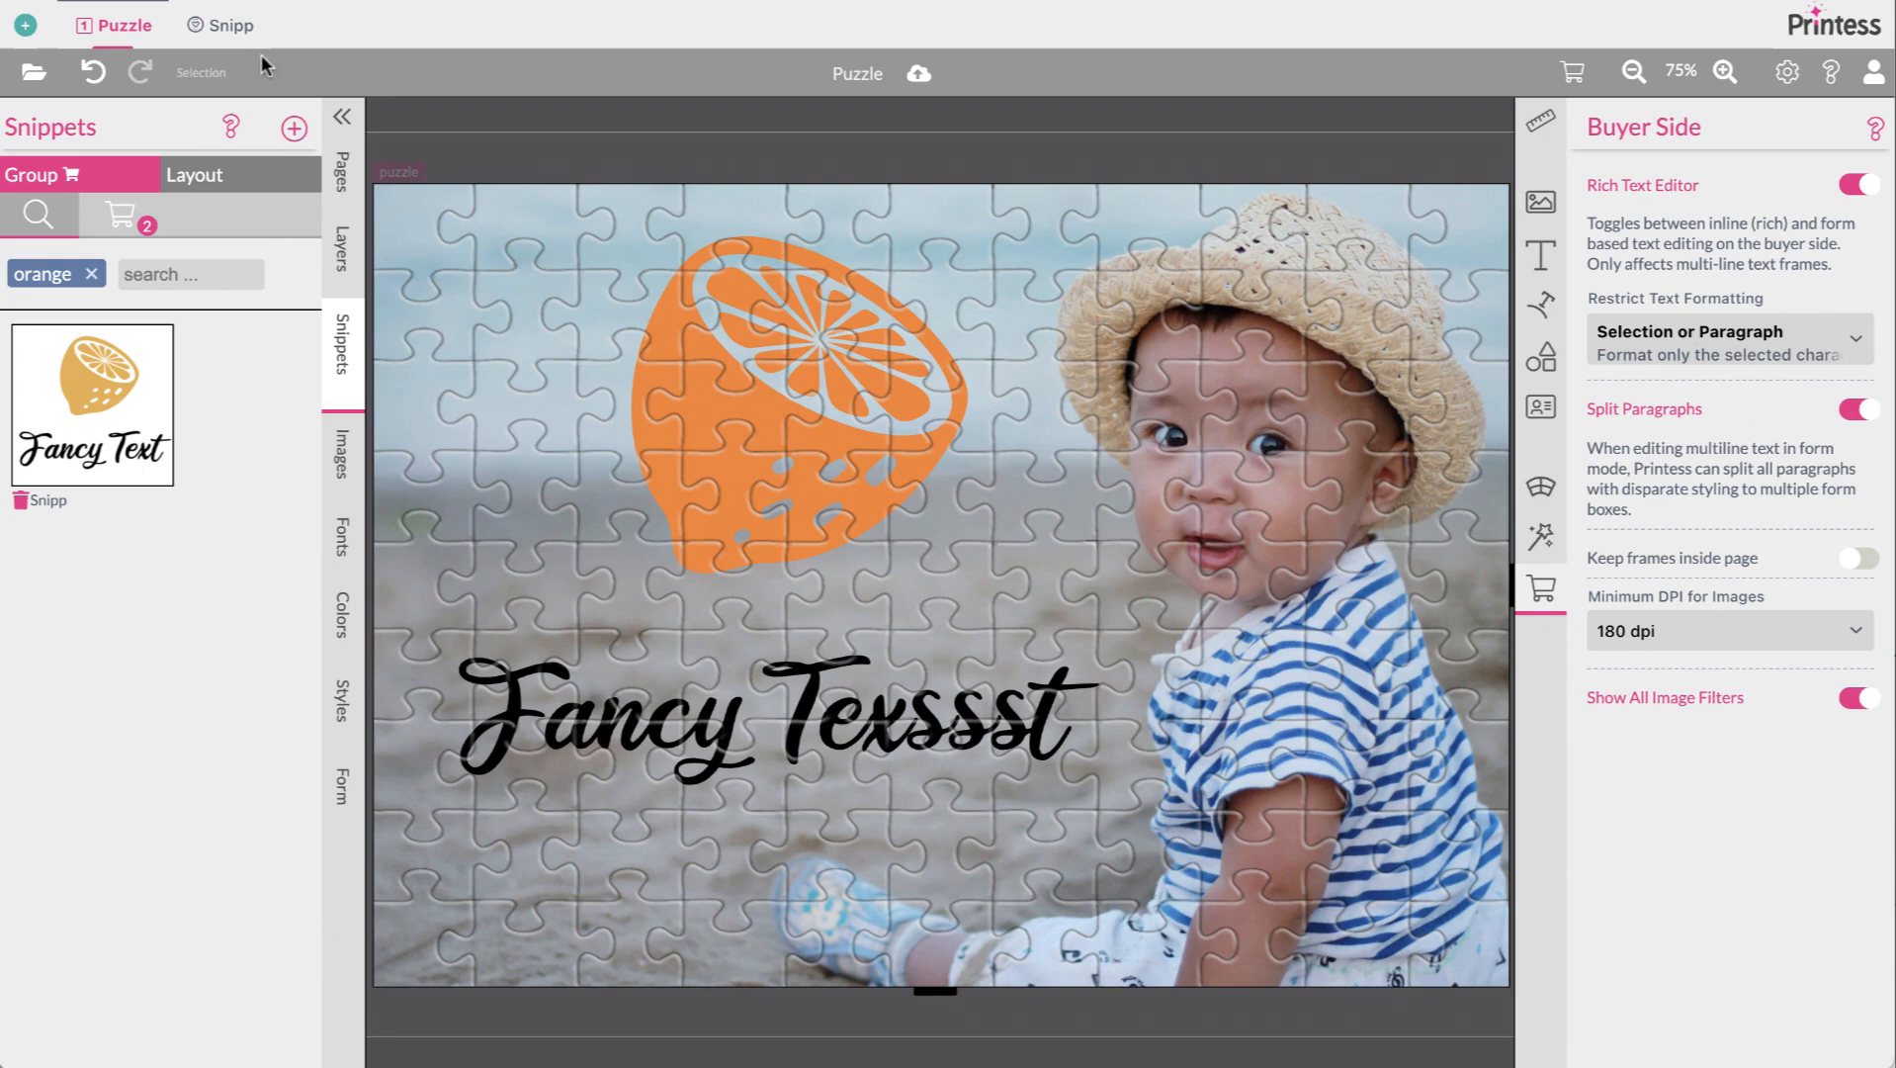
{"action": "left_click", "coordinate": [225, 27]}
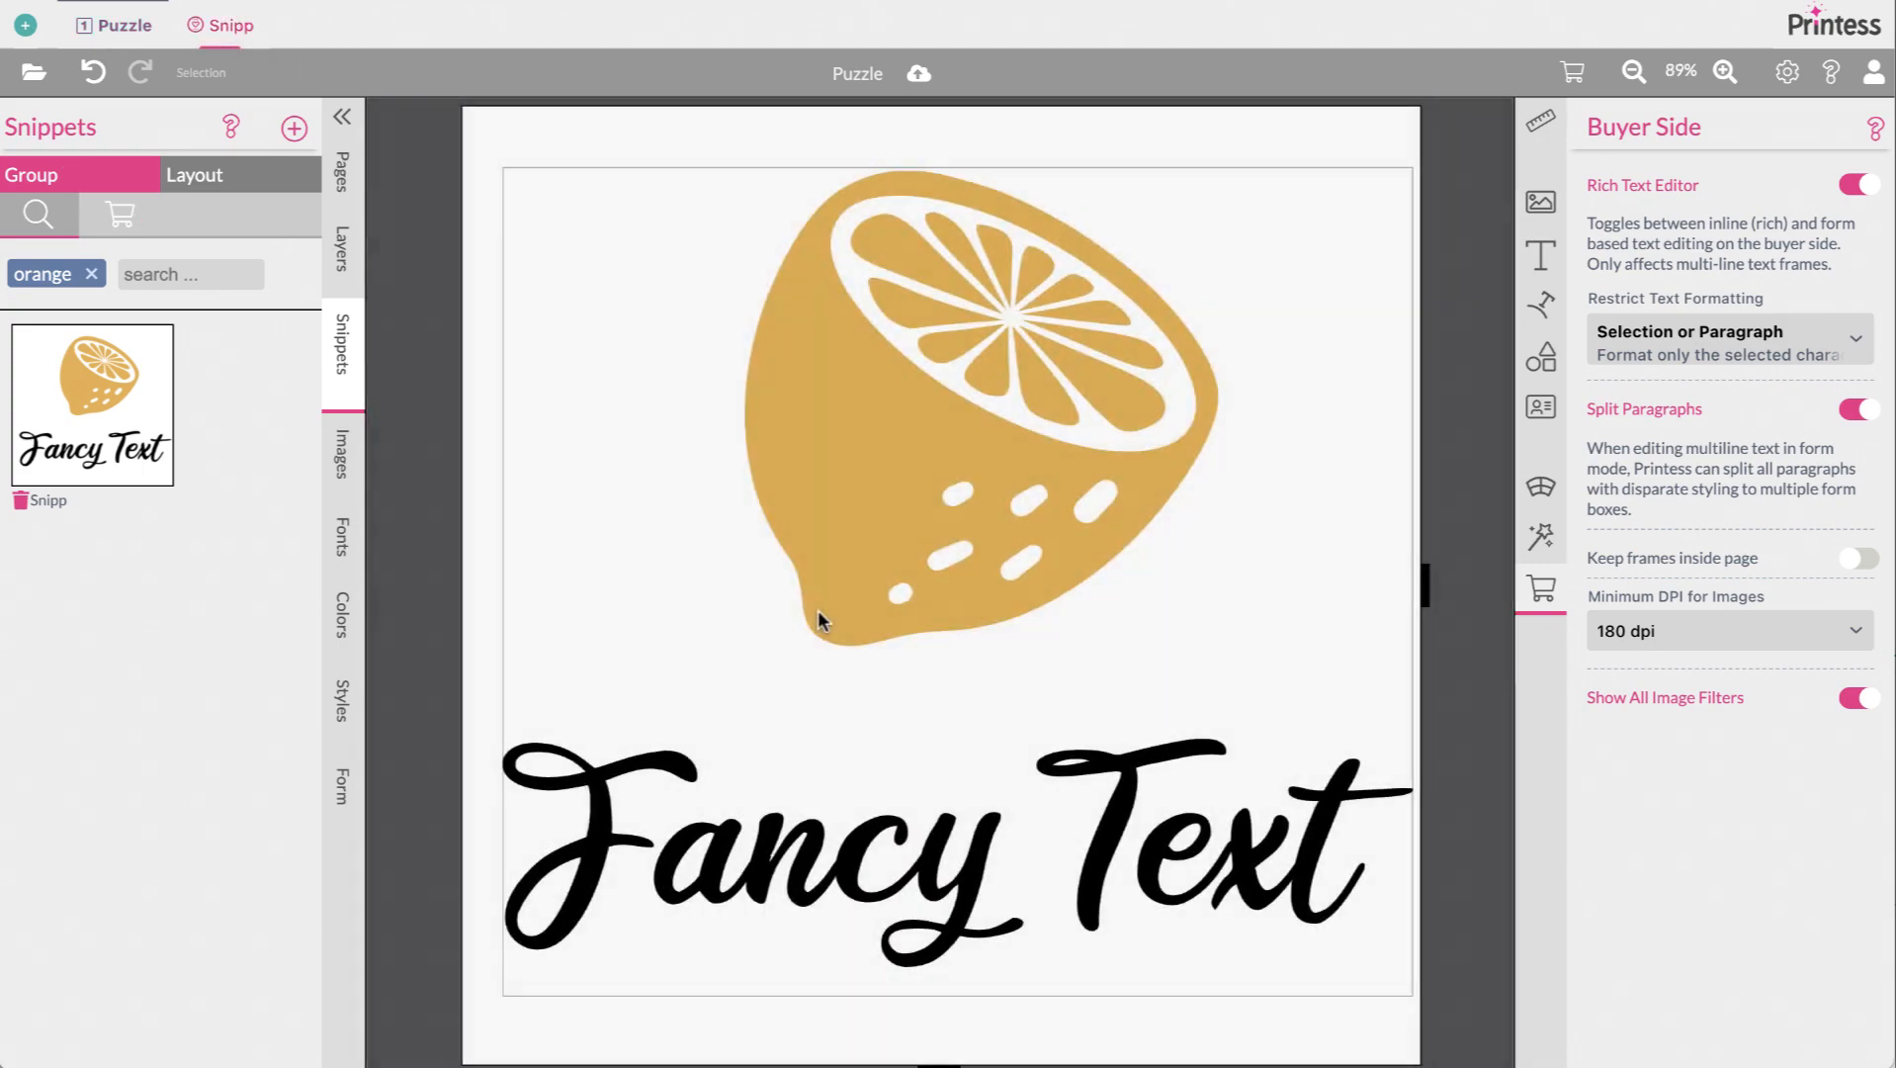
{"action": "left_click", "coordinate": [995, 815]}
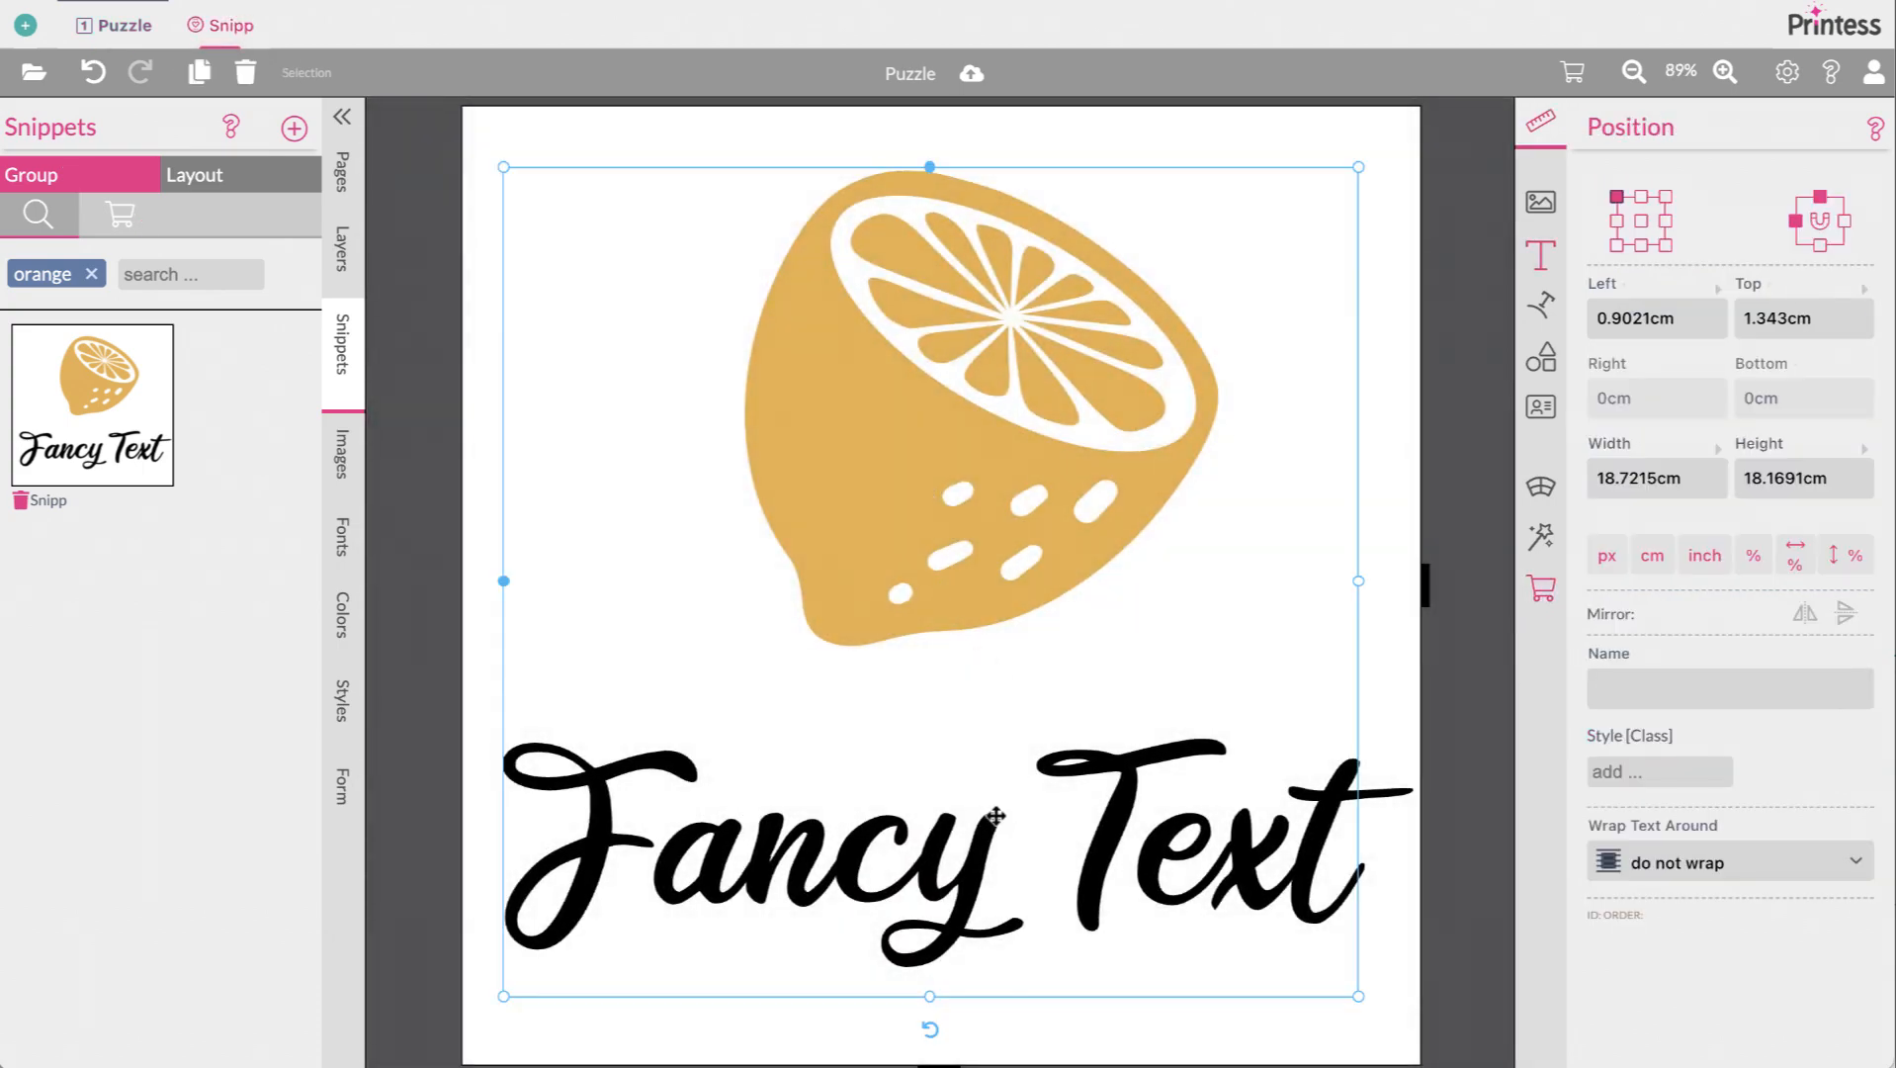
{"action": "key", "text": "ctrl+u"}
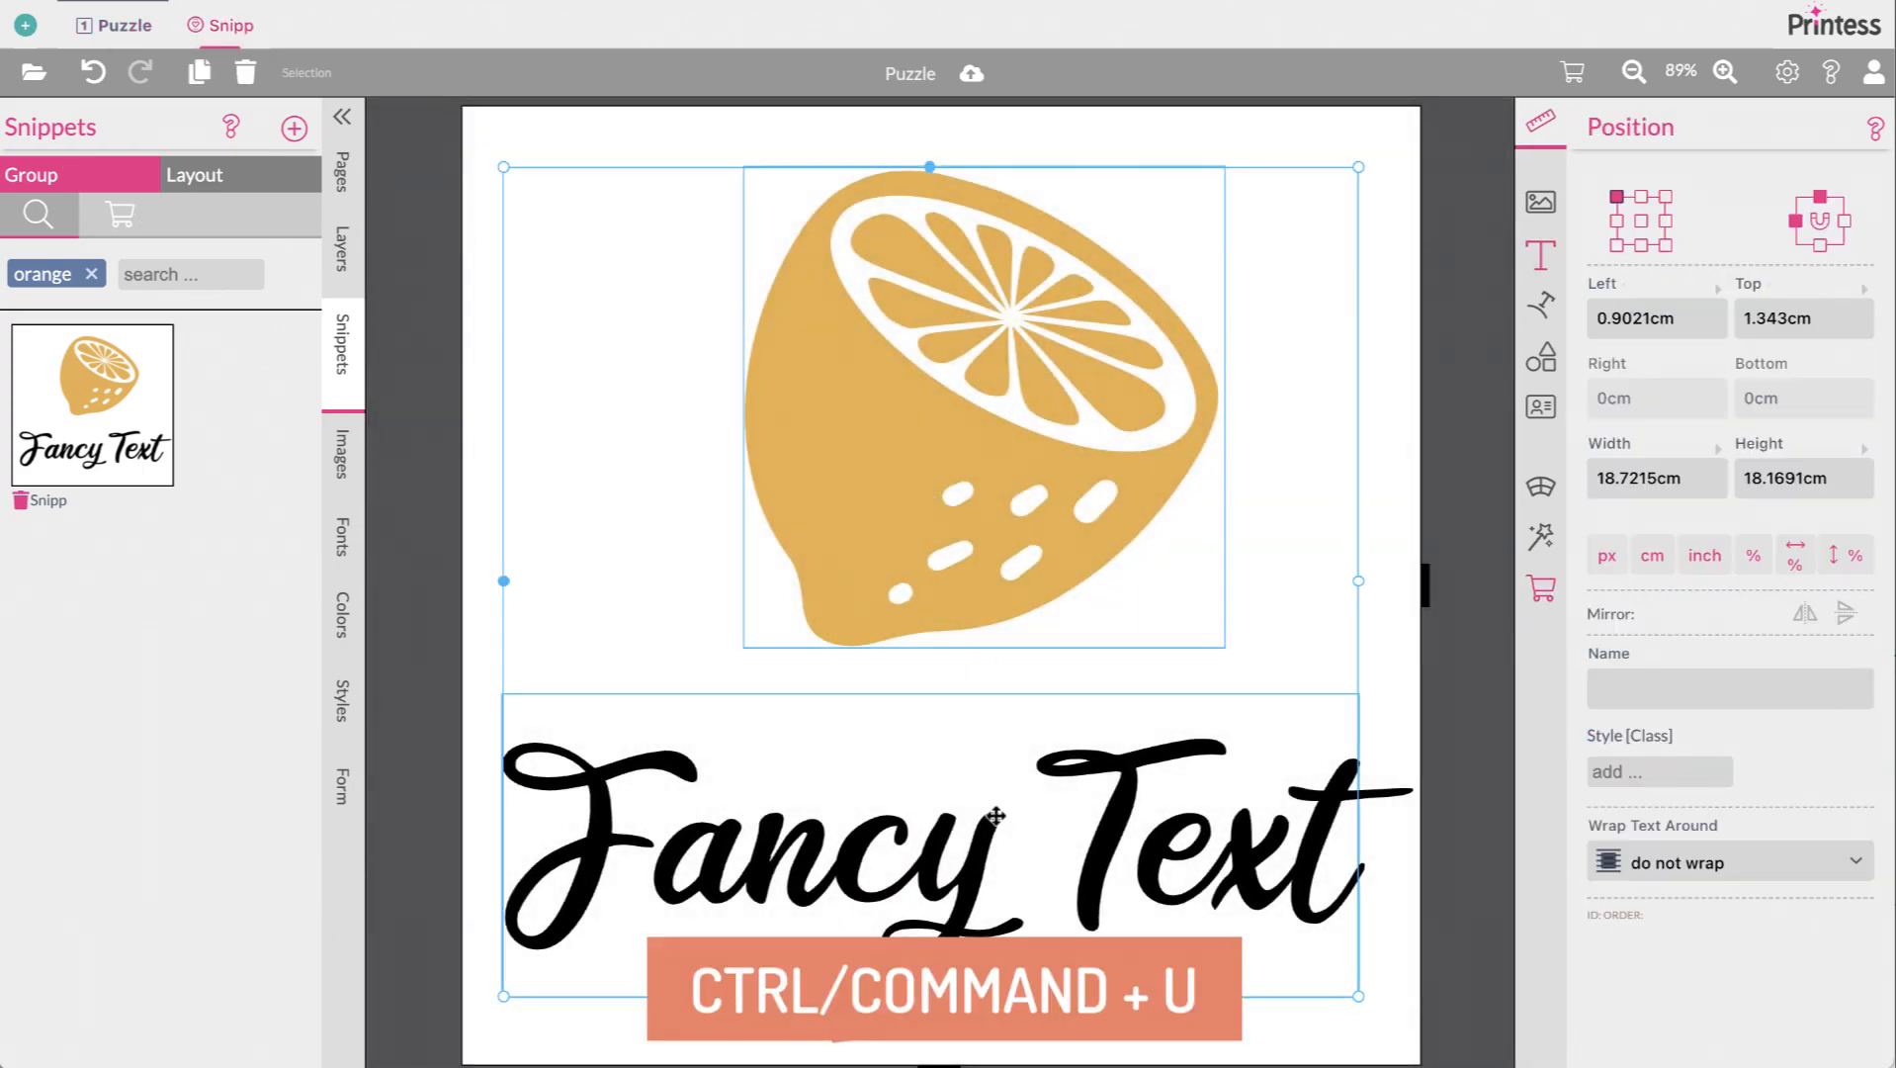
Allow buyers to change the color of the Fancy Text frame
{"action": "left_click", "coordinate": [492, 827]}
{"action": "left_click", "coordinate": [634, 822]}
{"action": "left_click", "coordinate": [1541, 588]}
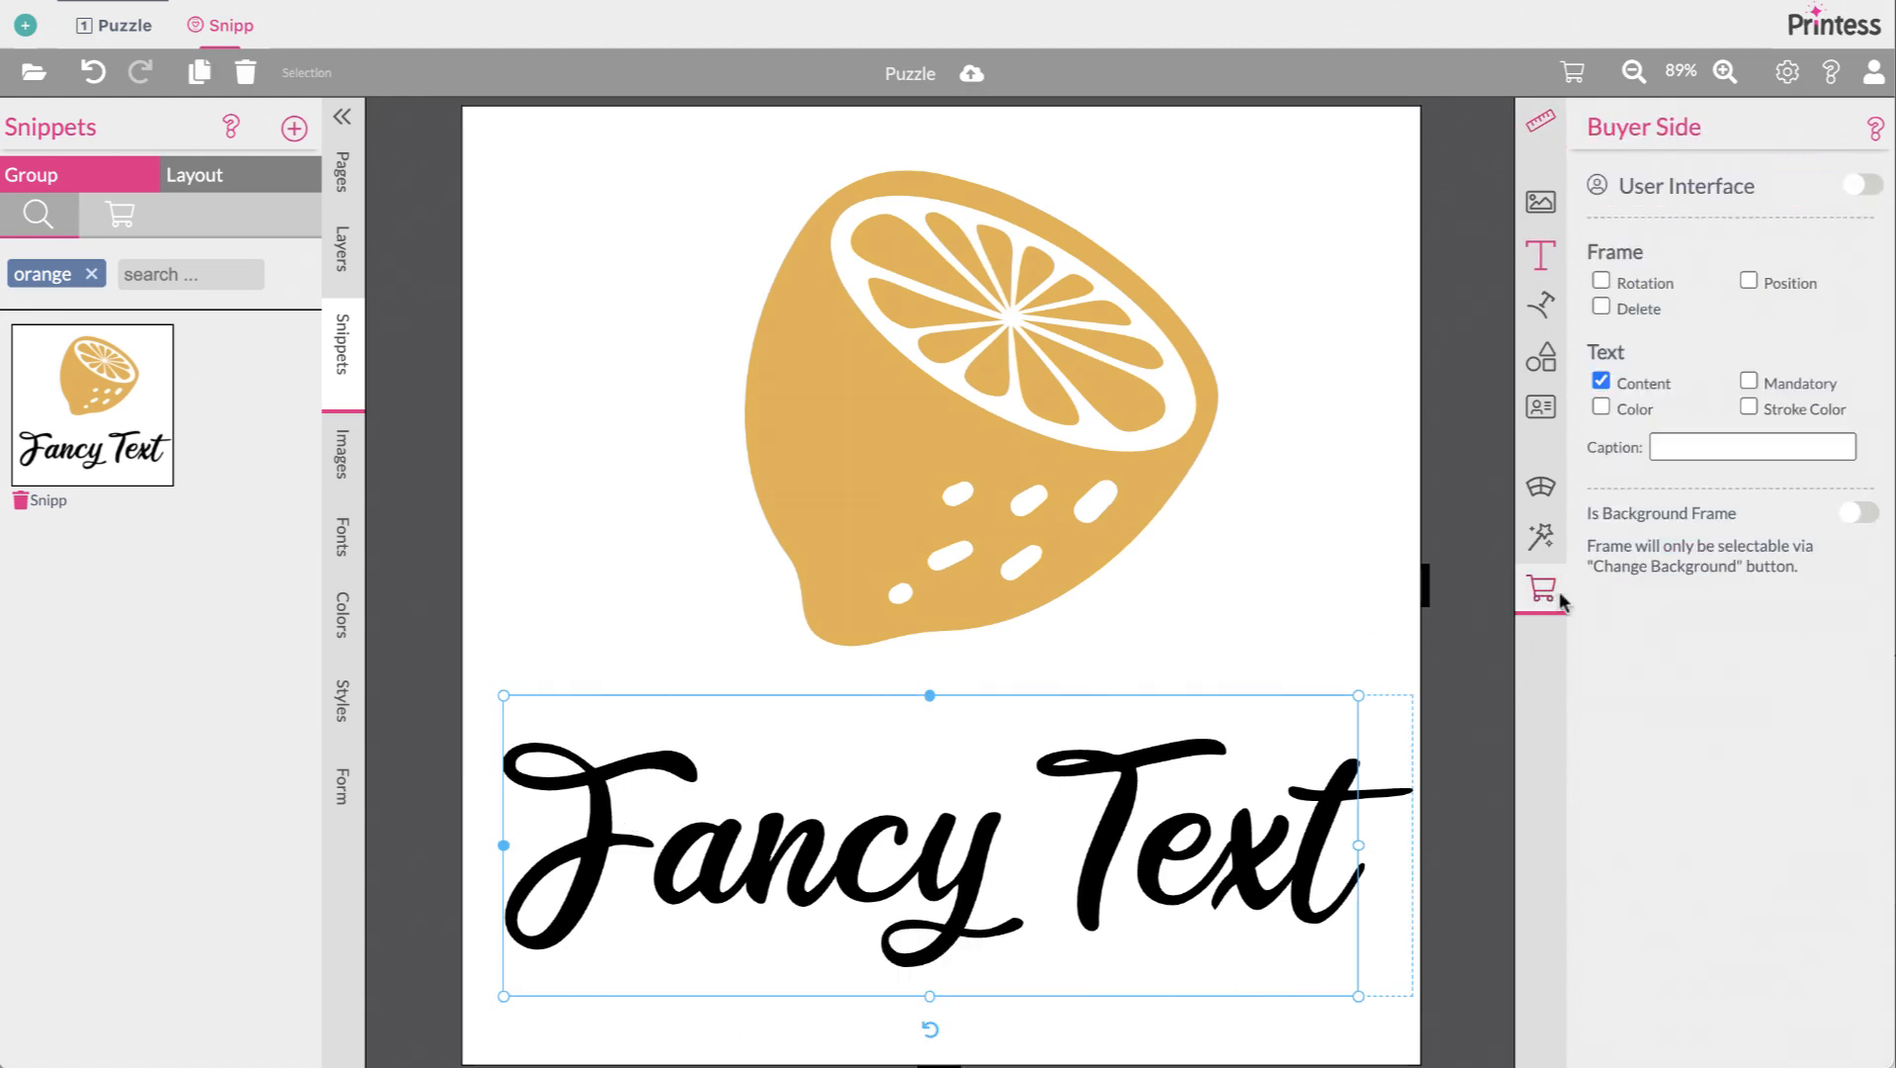
{"action": "left_click", "coordinate": [1634, 409]}
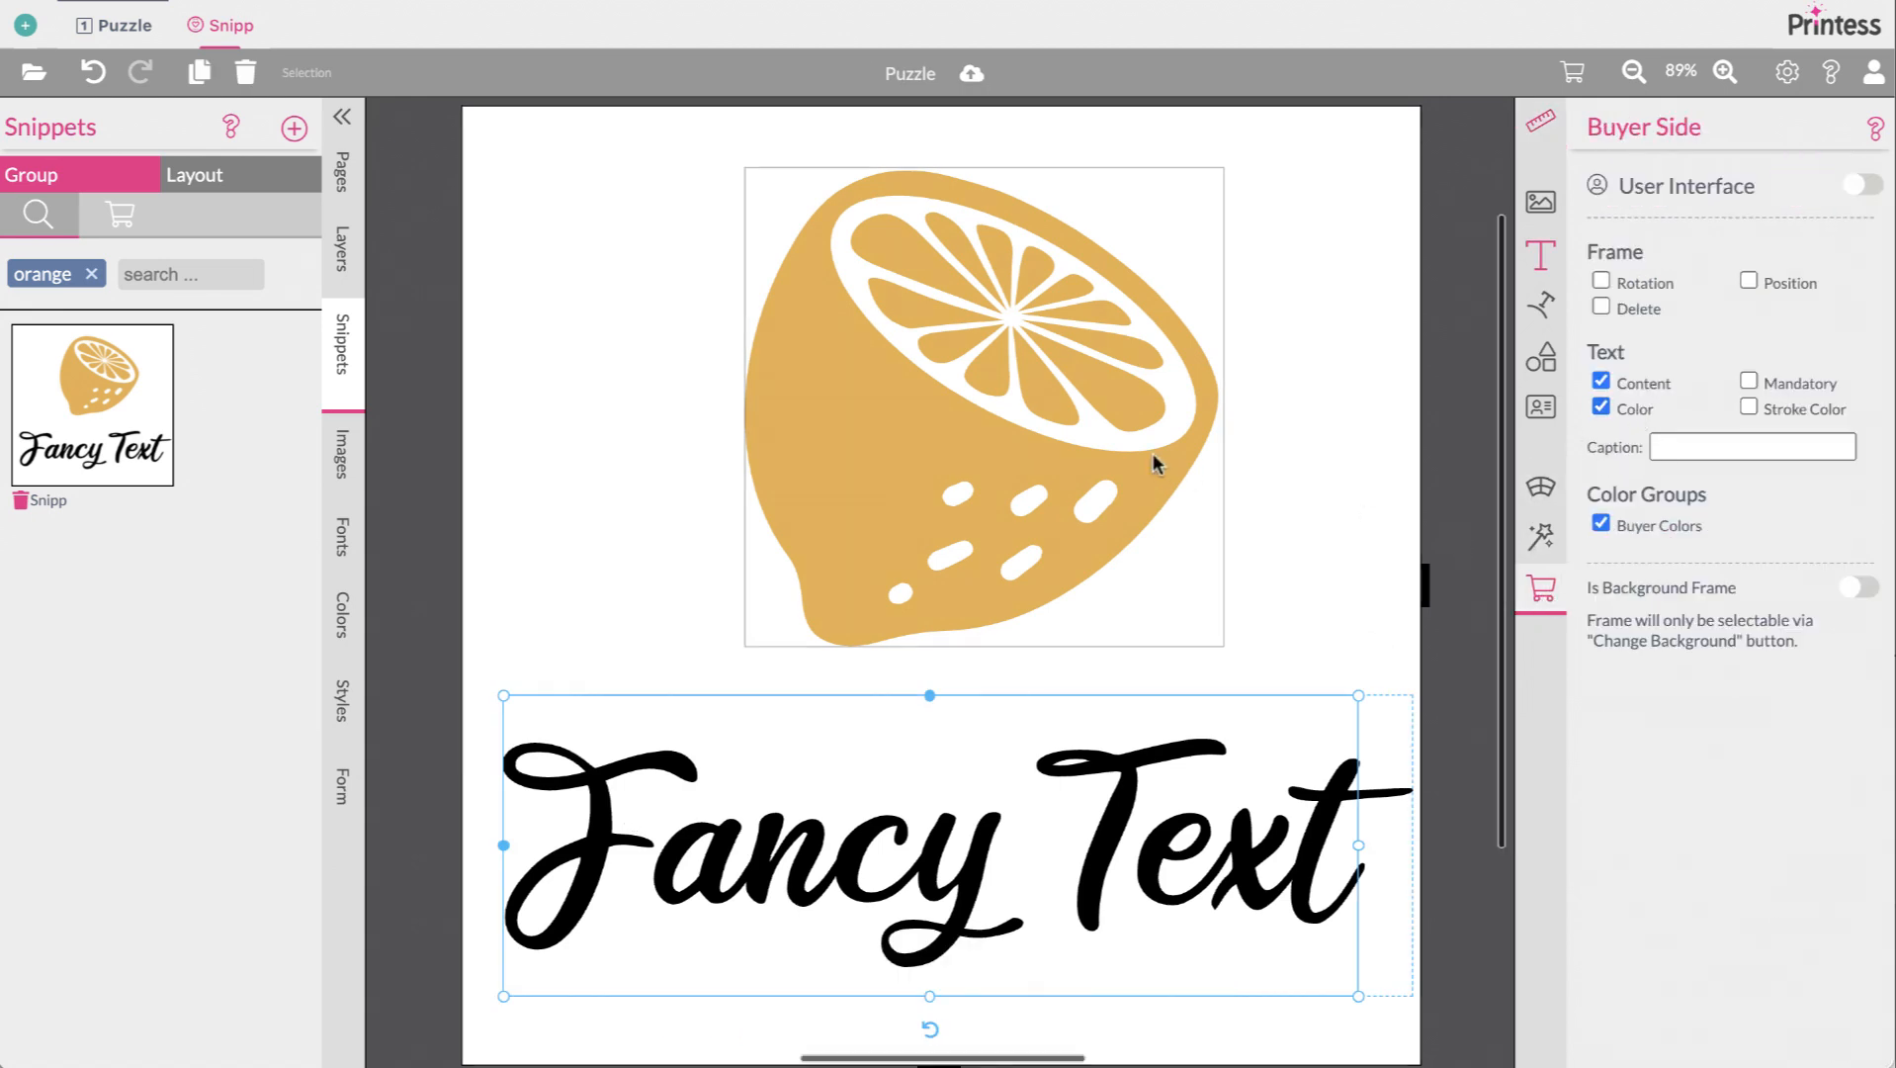
Publish the updated Snipp snippet tagged "orange"
{"action": "left_click", "coordinate": [1457, 457]}
{"action": "left_click", "coordinate": [862, 77]}
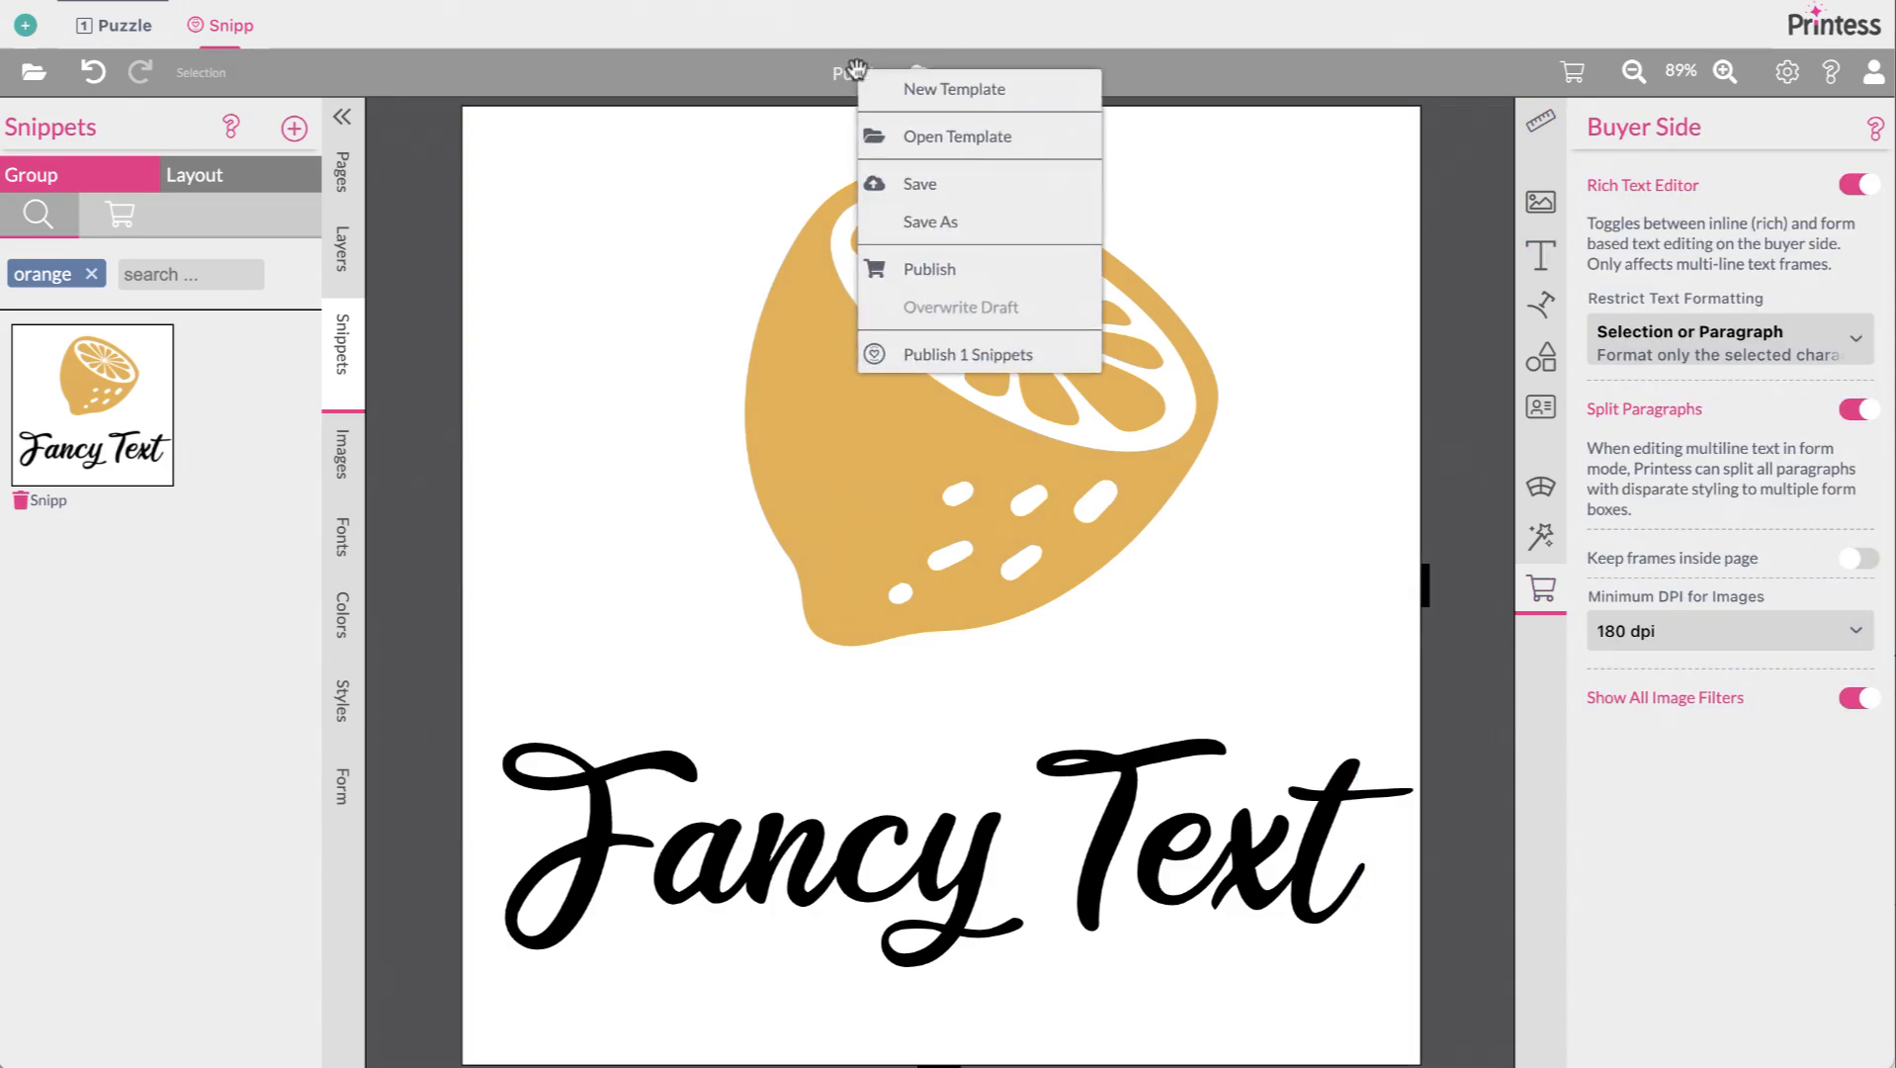
{"action": "left_click", "coordinate": [940, 354]}
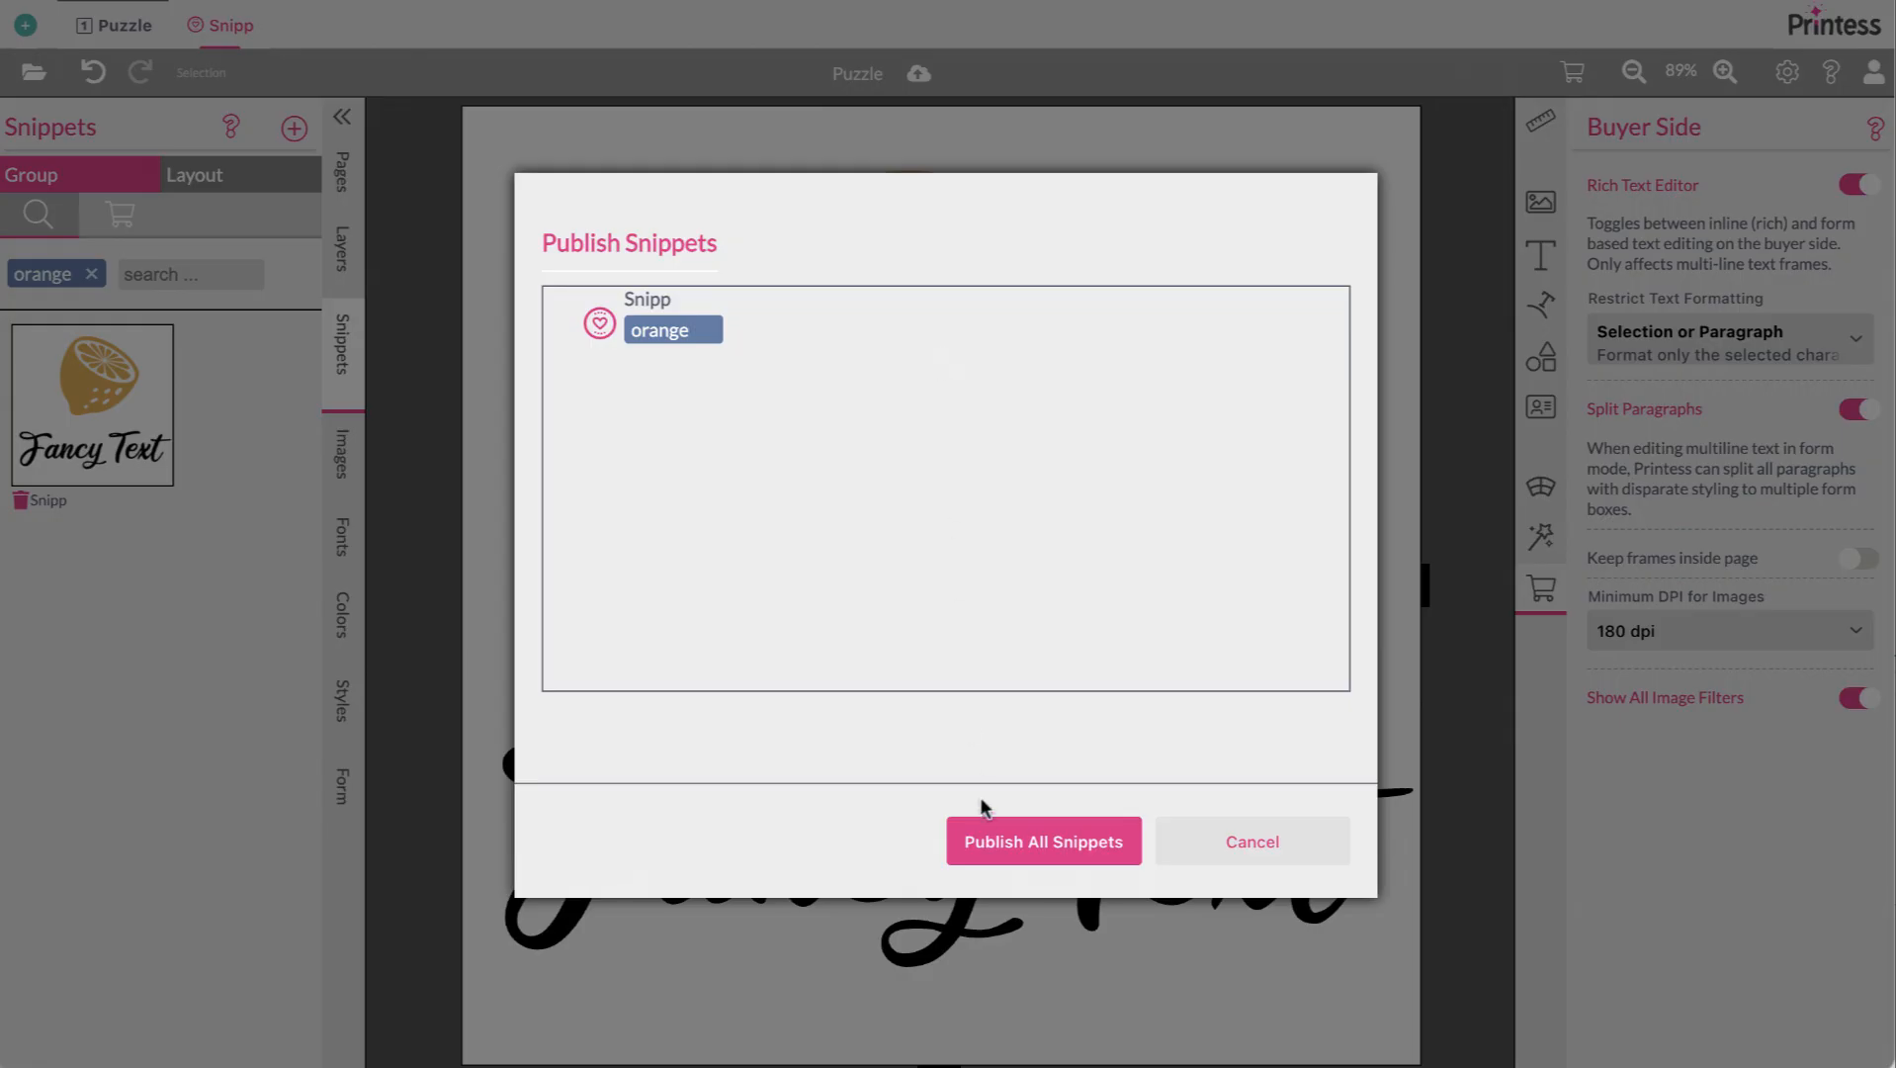
{"action": "left_click", "coordinate": [1000, 832]}
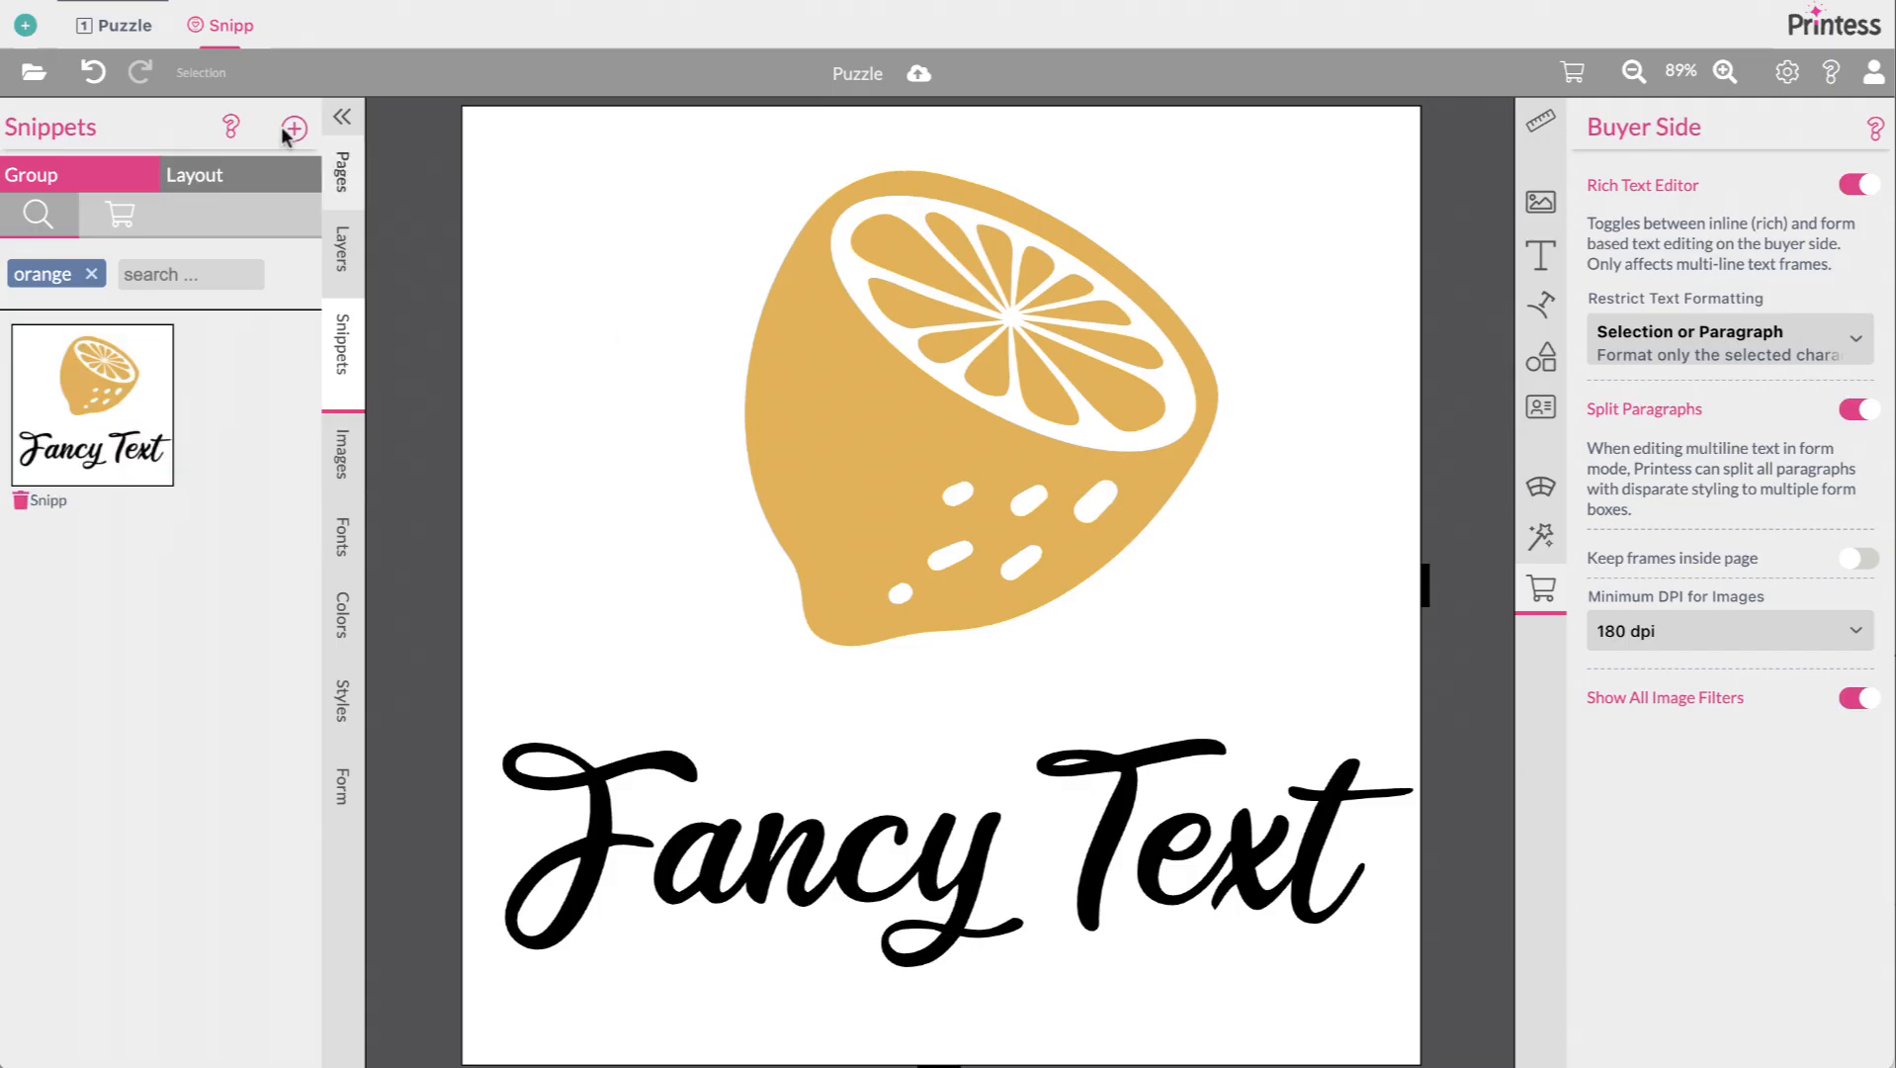
Preview the Puzzle document as a buyer and replace the orange lemon graphic on the photo with the republished lemon Fancy Text snippet
{"action": "left_click", "coordinate": [118, 25]}
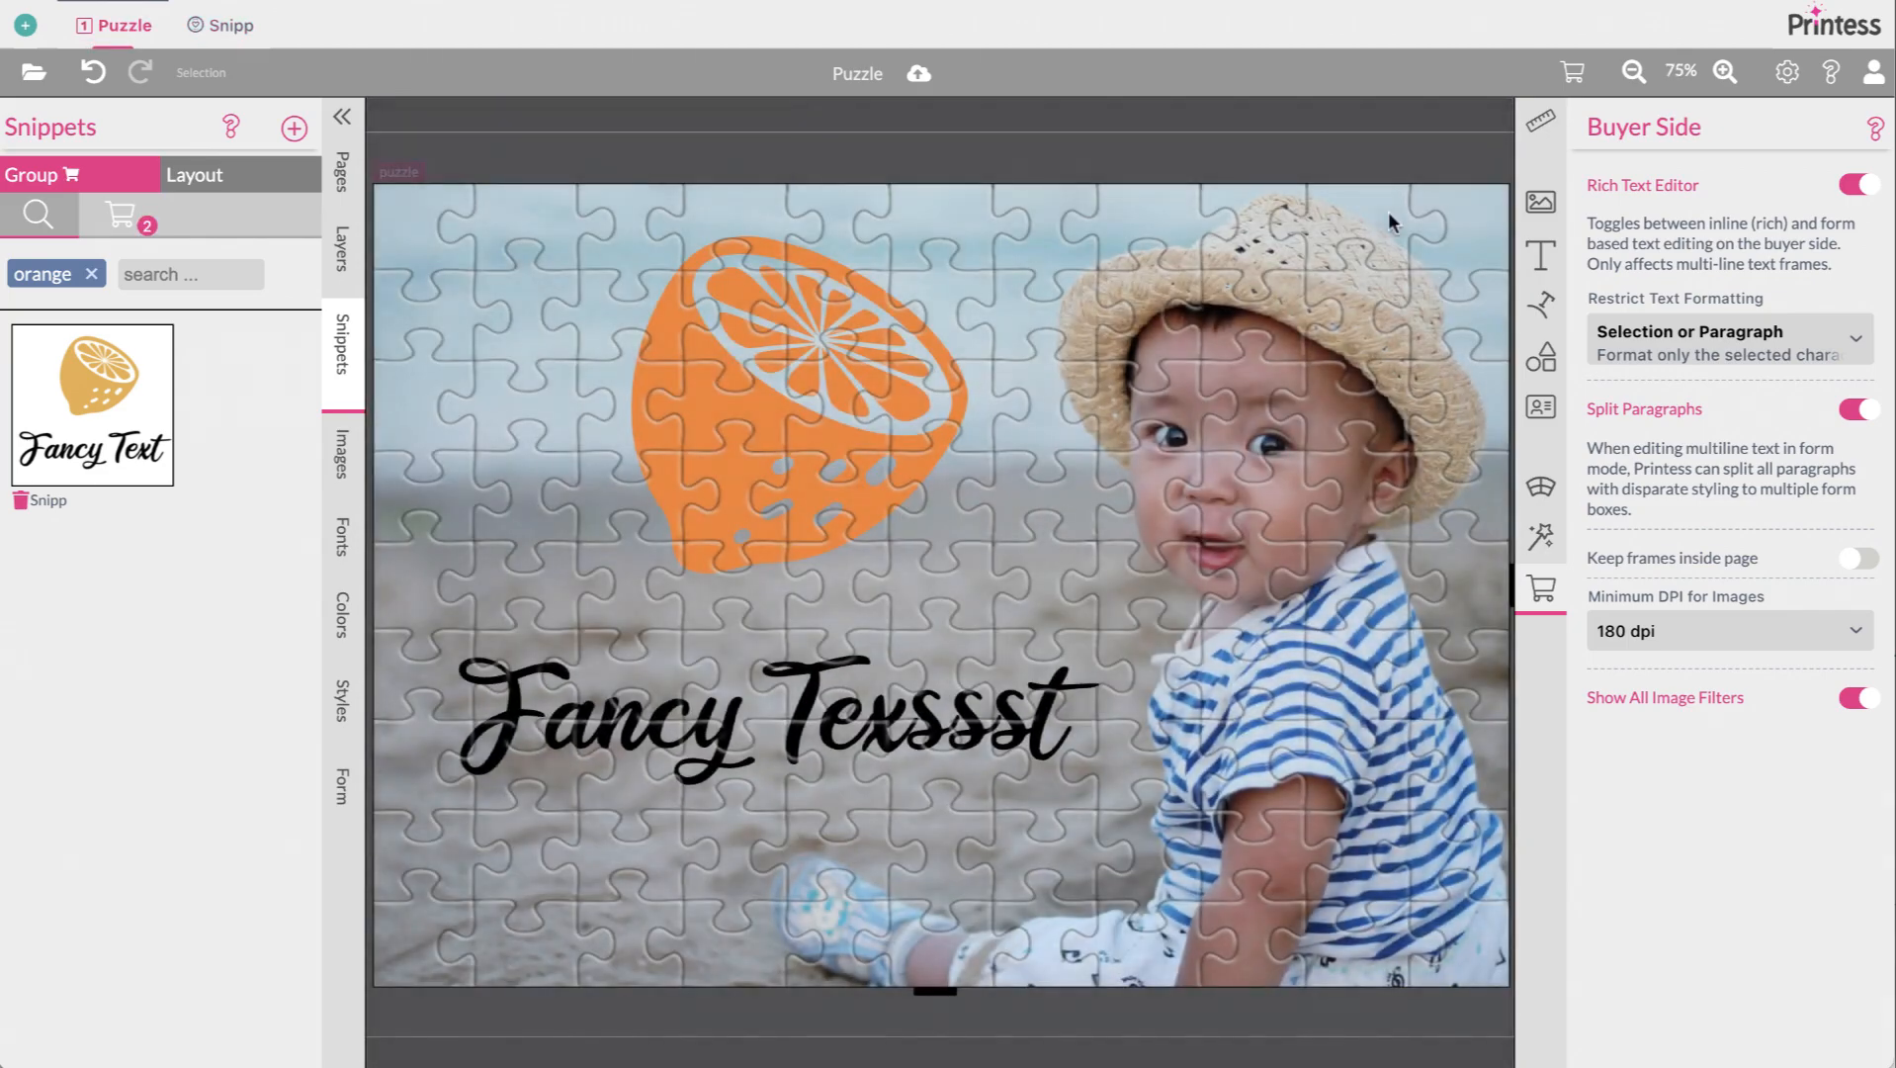
{"action": "left_click", "coordinate": [1573, 73]}
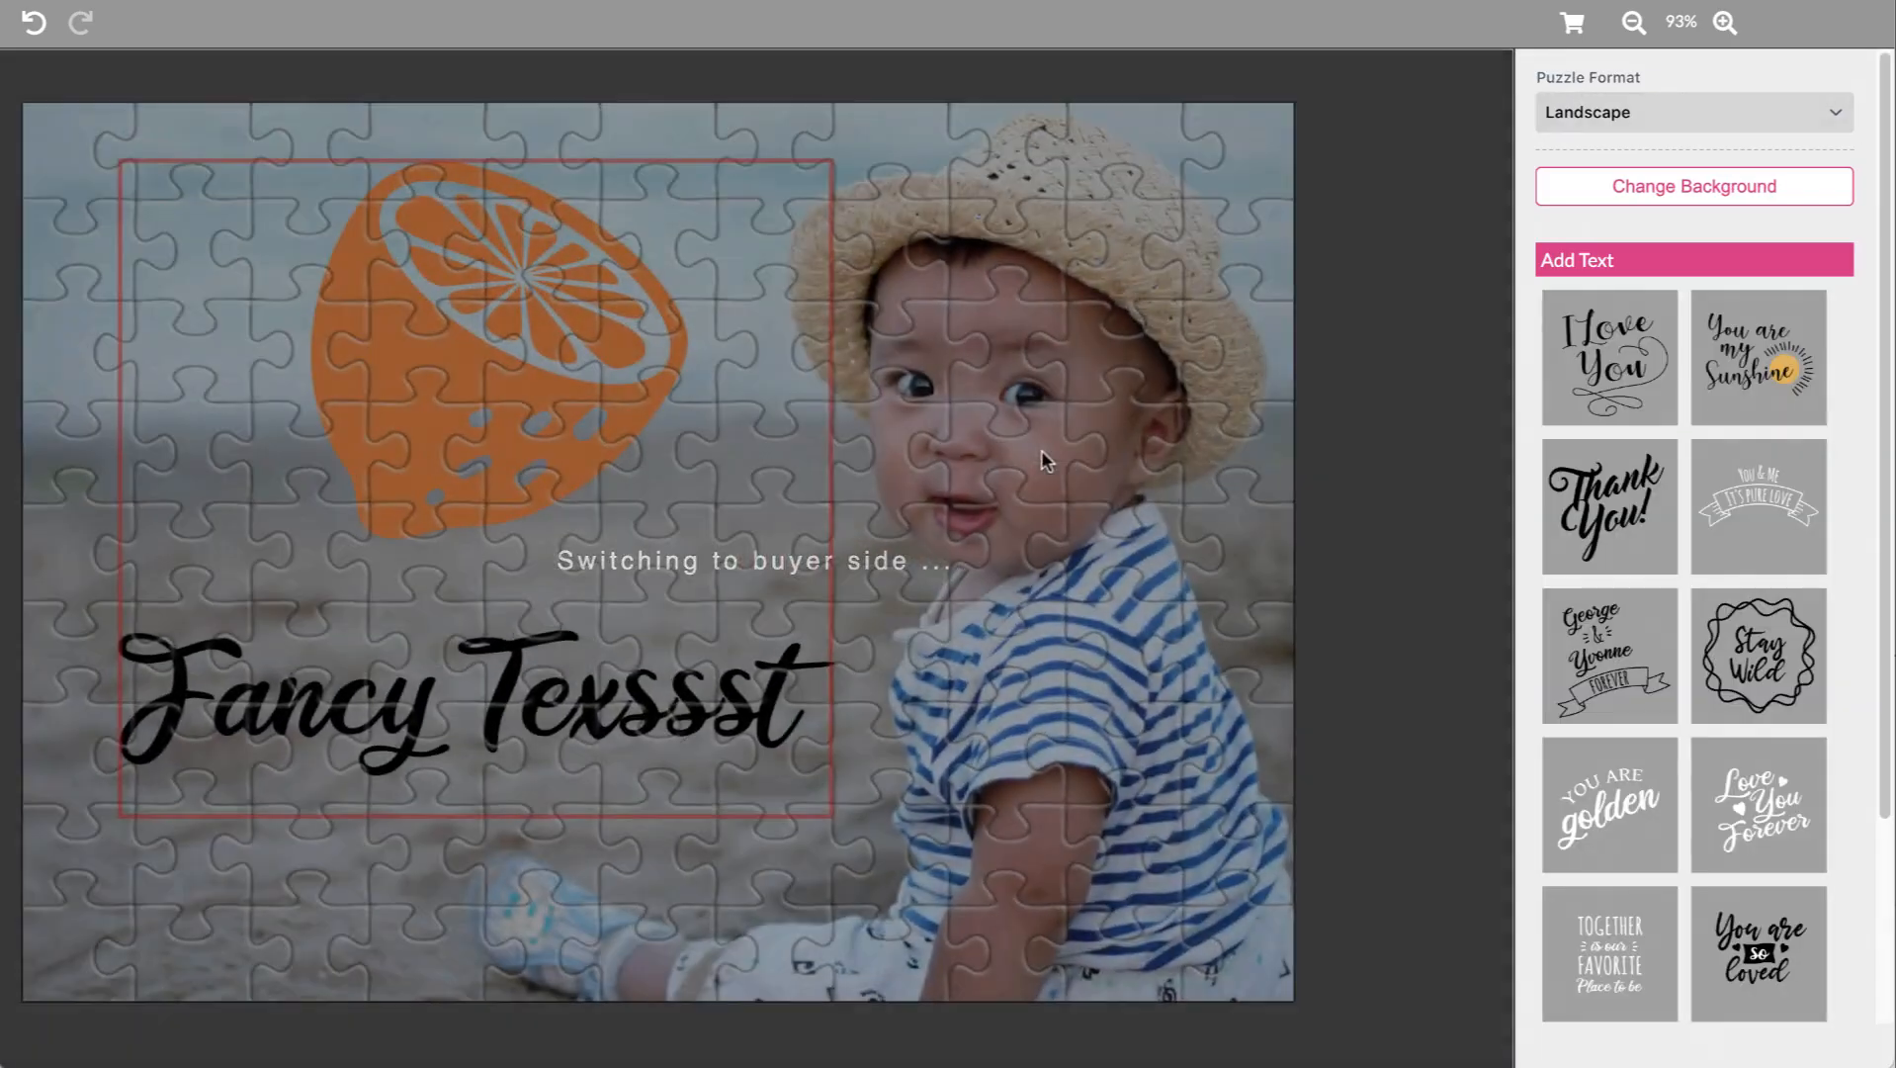
{"action": "left_click", "coordinate": [770, 401]}
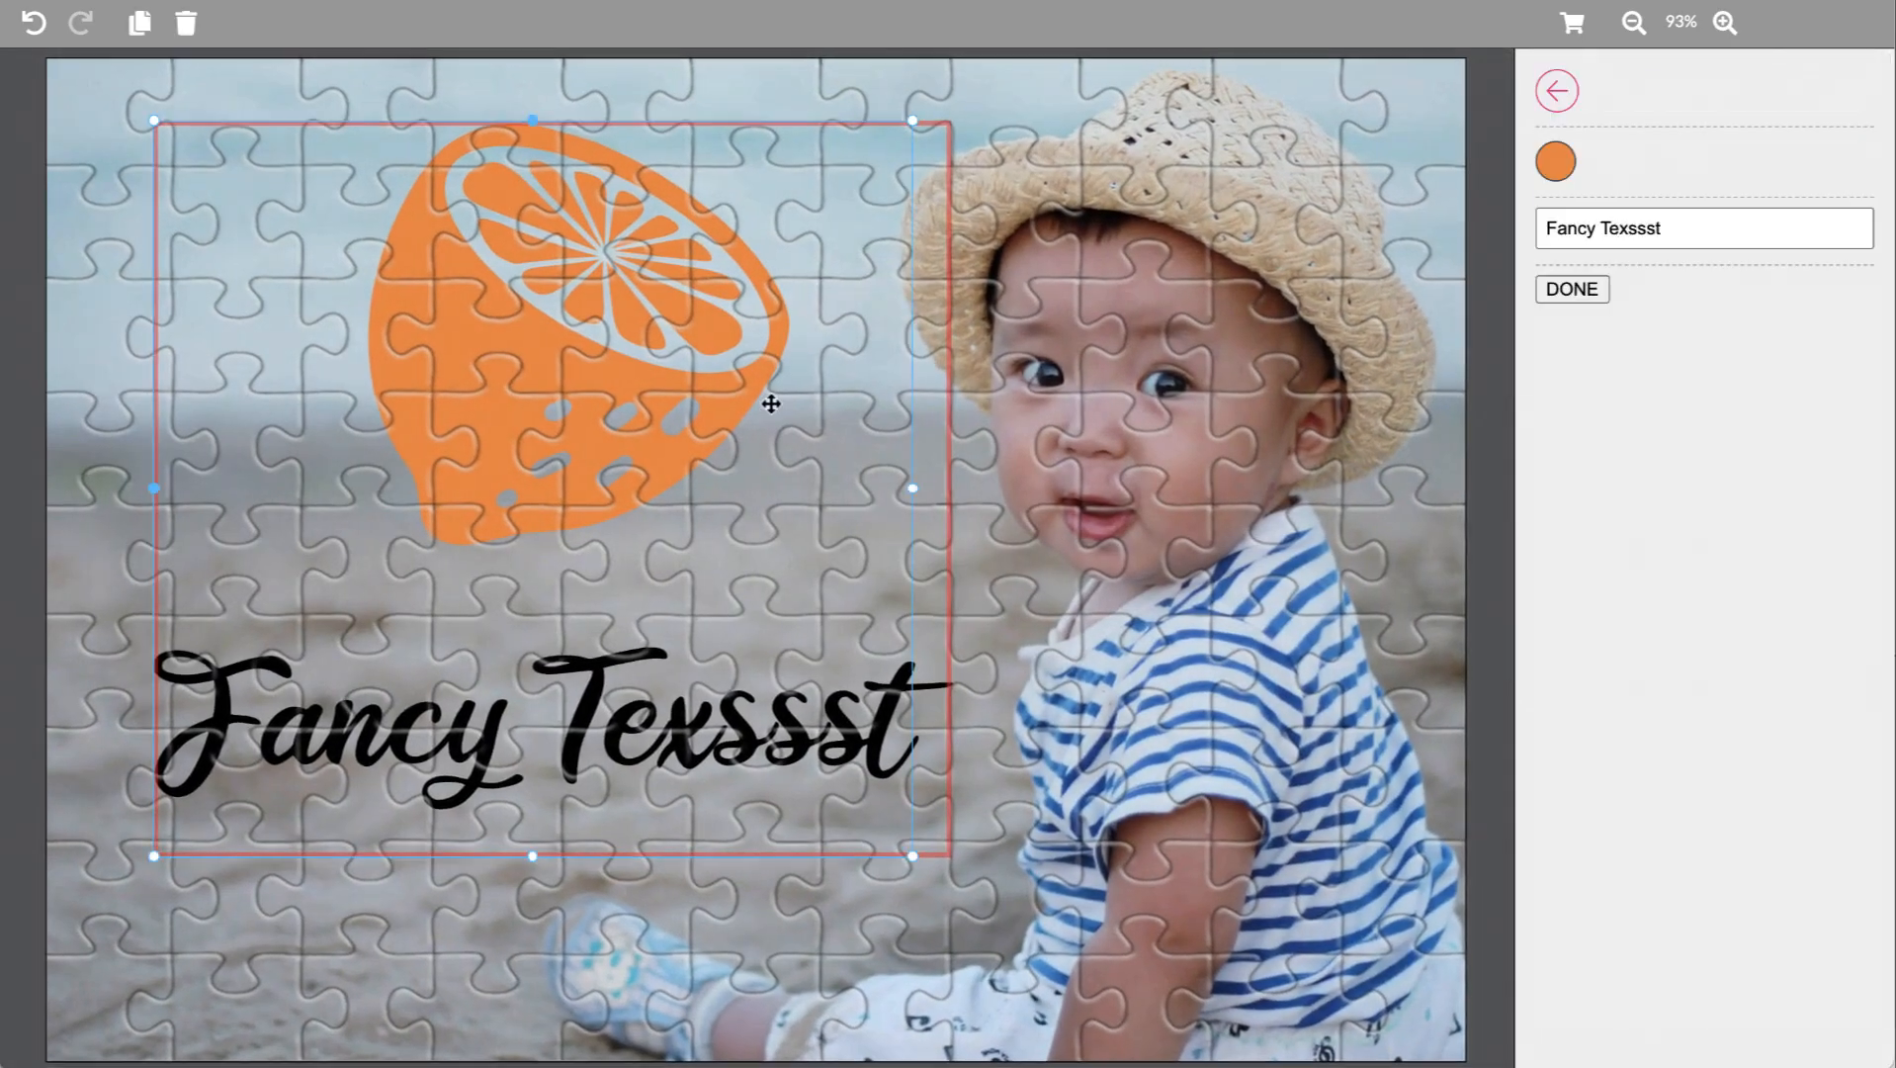
{"action": "left_click", "coordinate": [186, 23]}
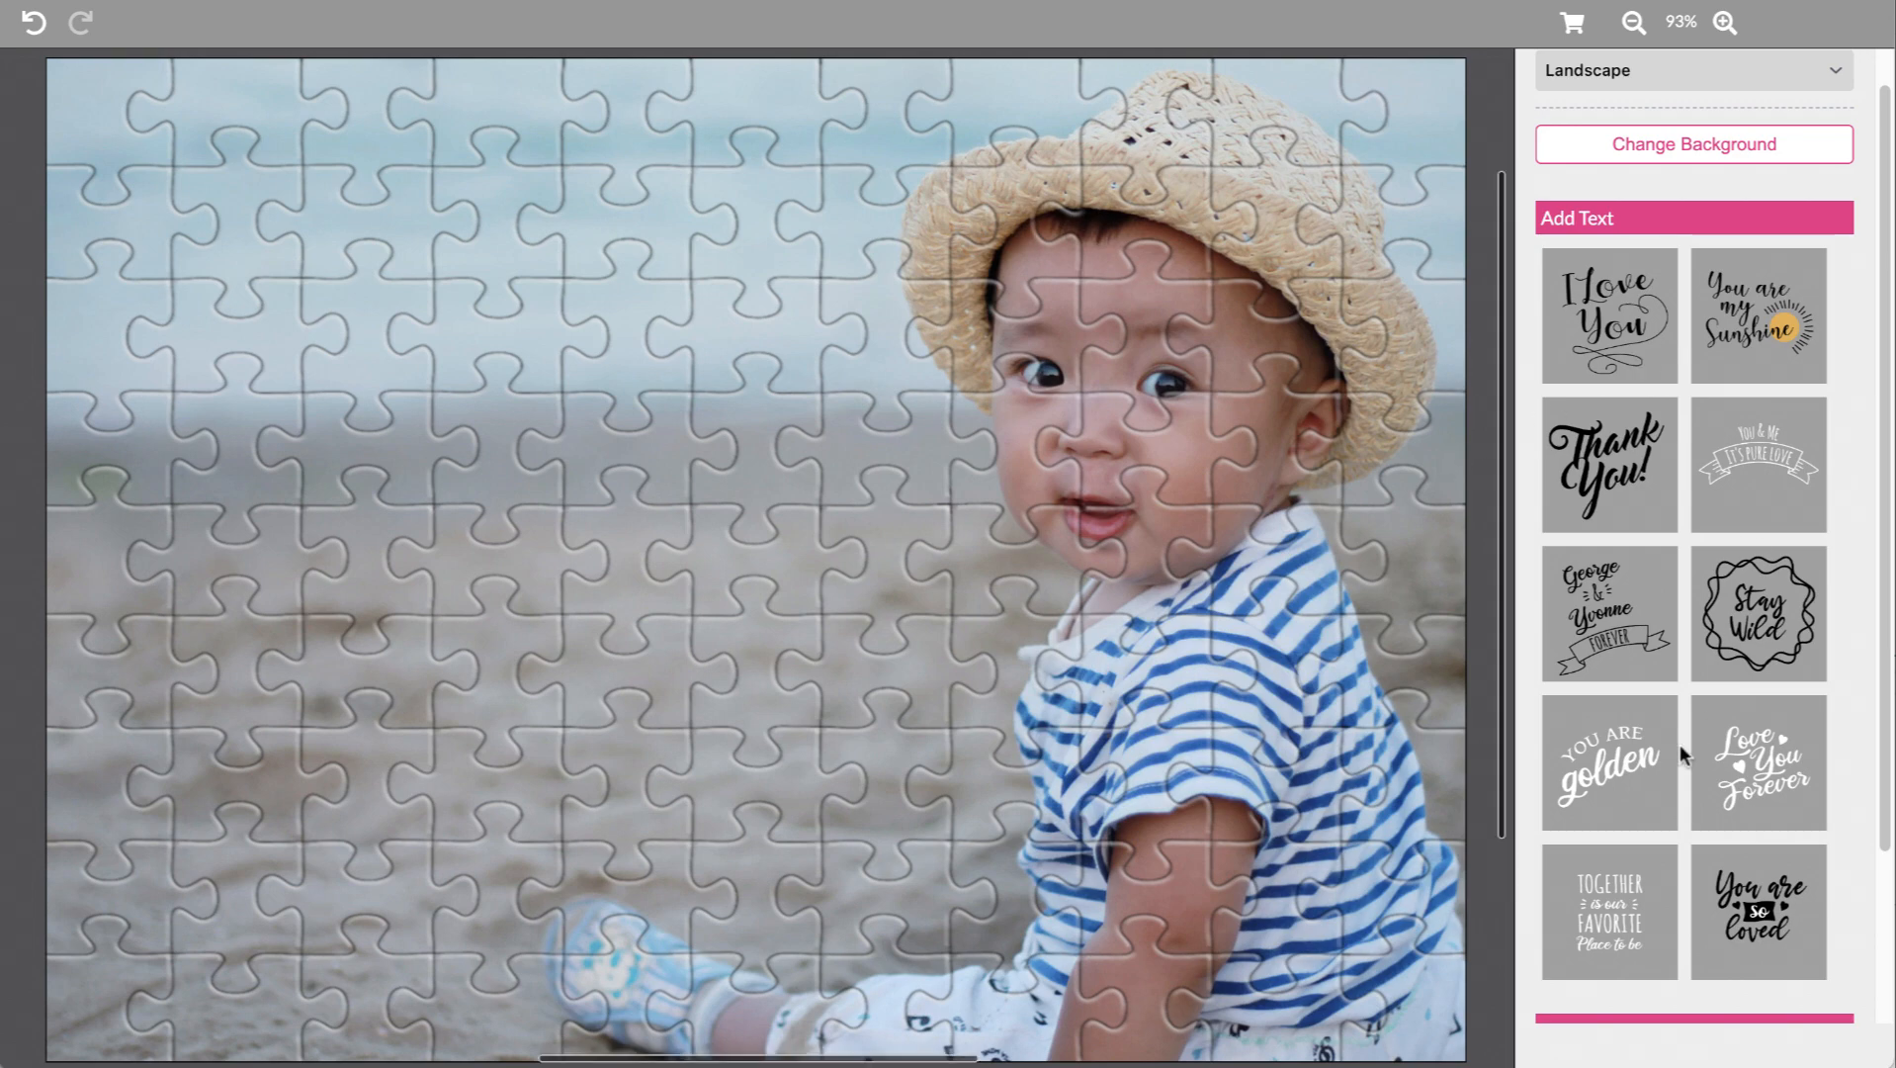
{"action": "scroll", "coordinate": [1699, 737], "scroll_direction": "down", "scroll_amount": 2}
{"action": "left_click", "coordinate": [1633, 919]}
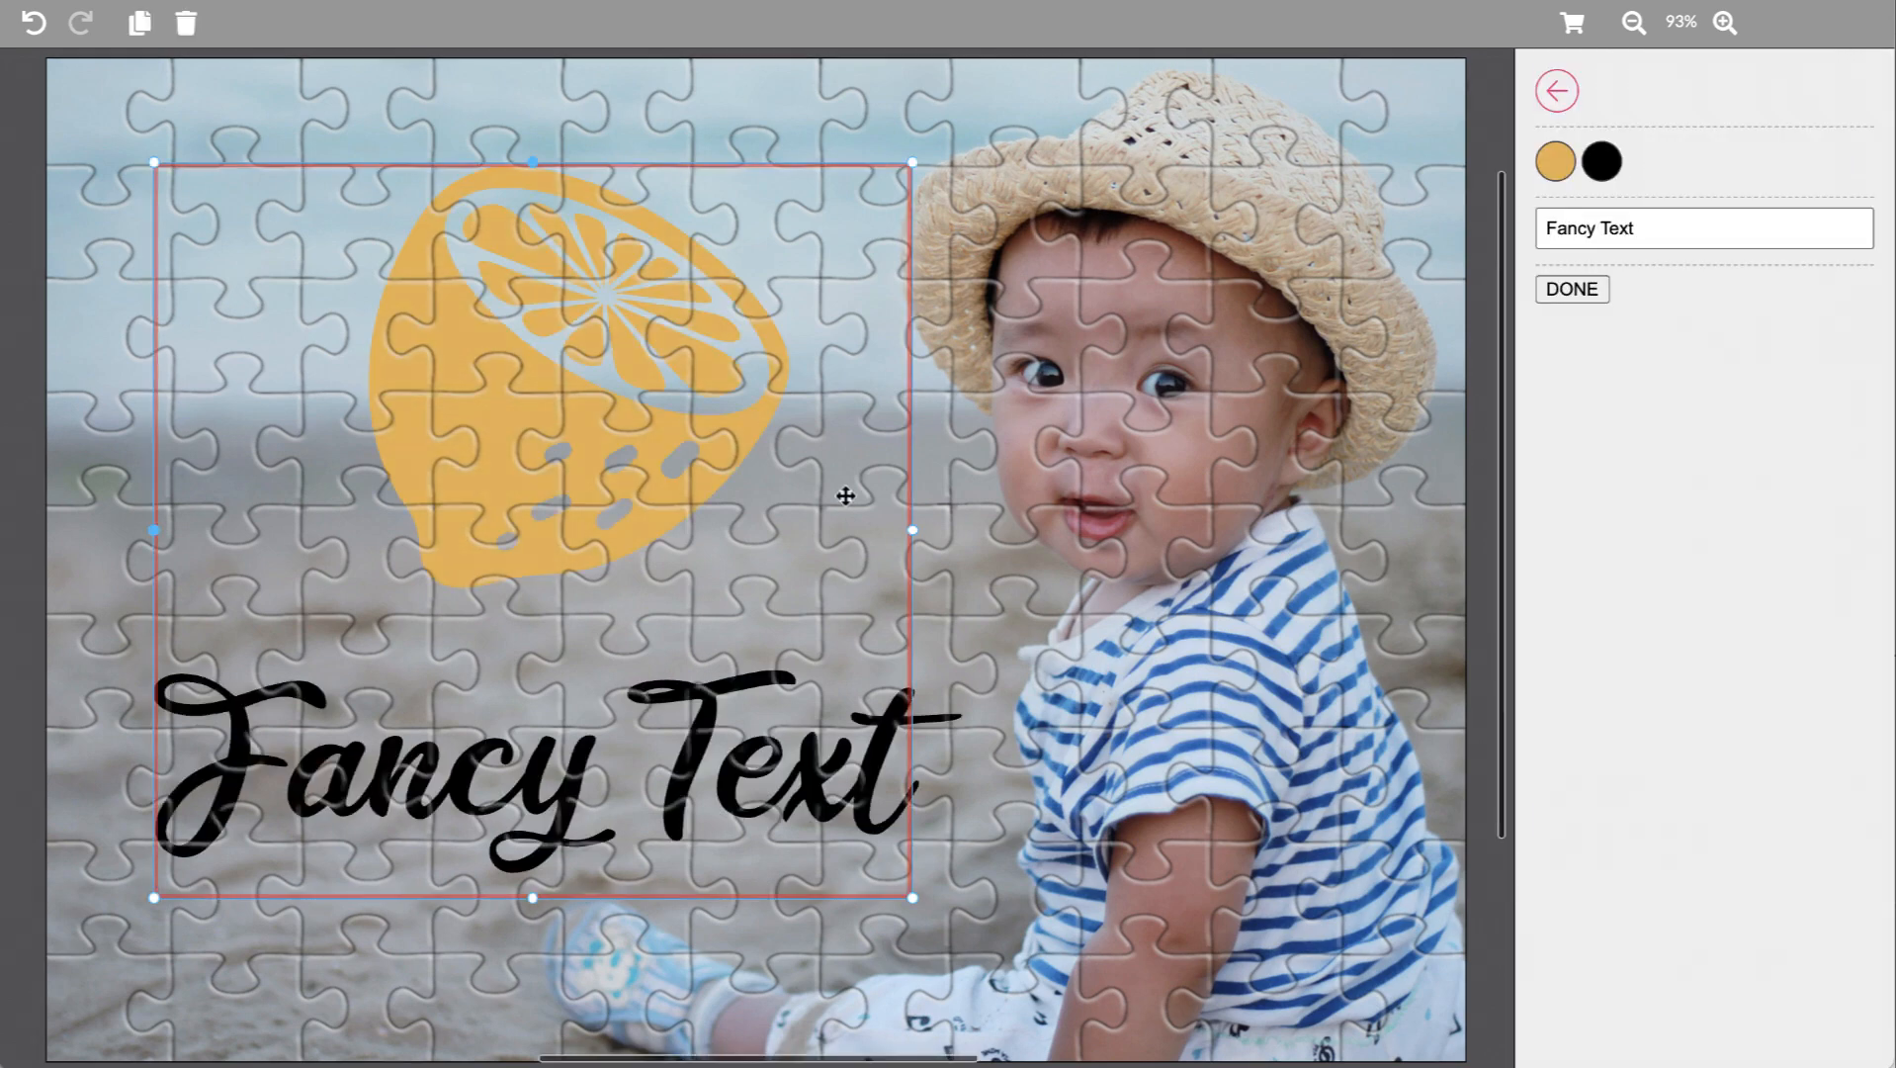
Recolor the graphic's Fancy Text to pink and its lemon to light green
{"action": "left_click", "coordinate": [1619, 163]}
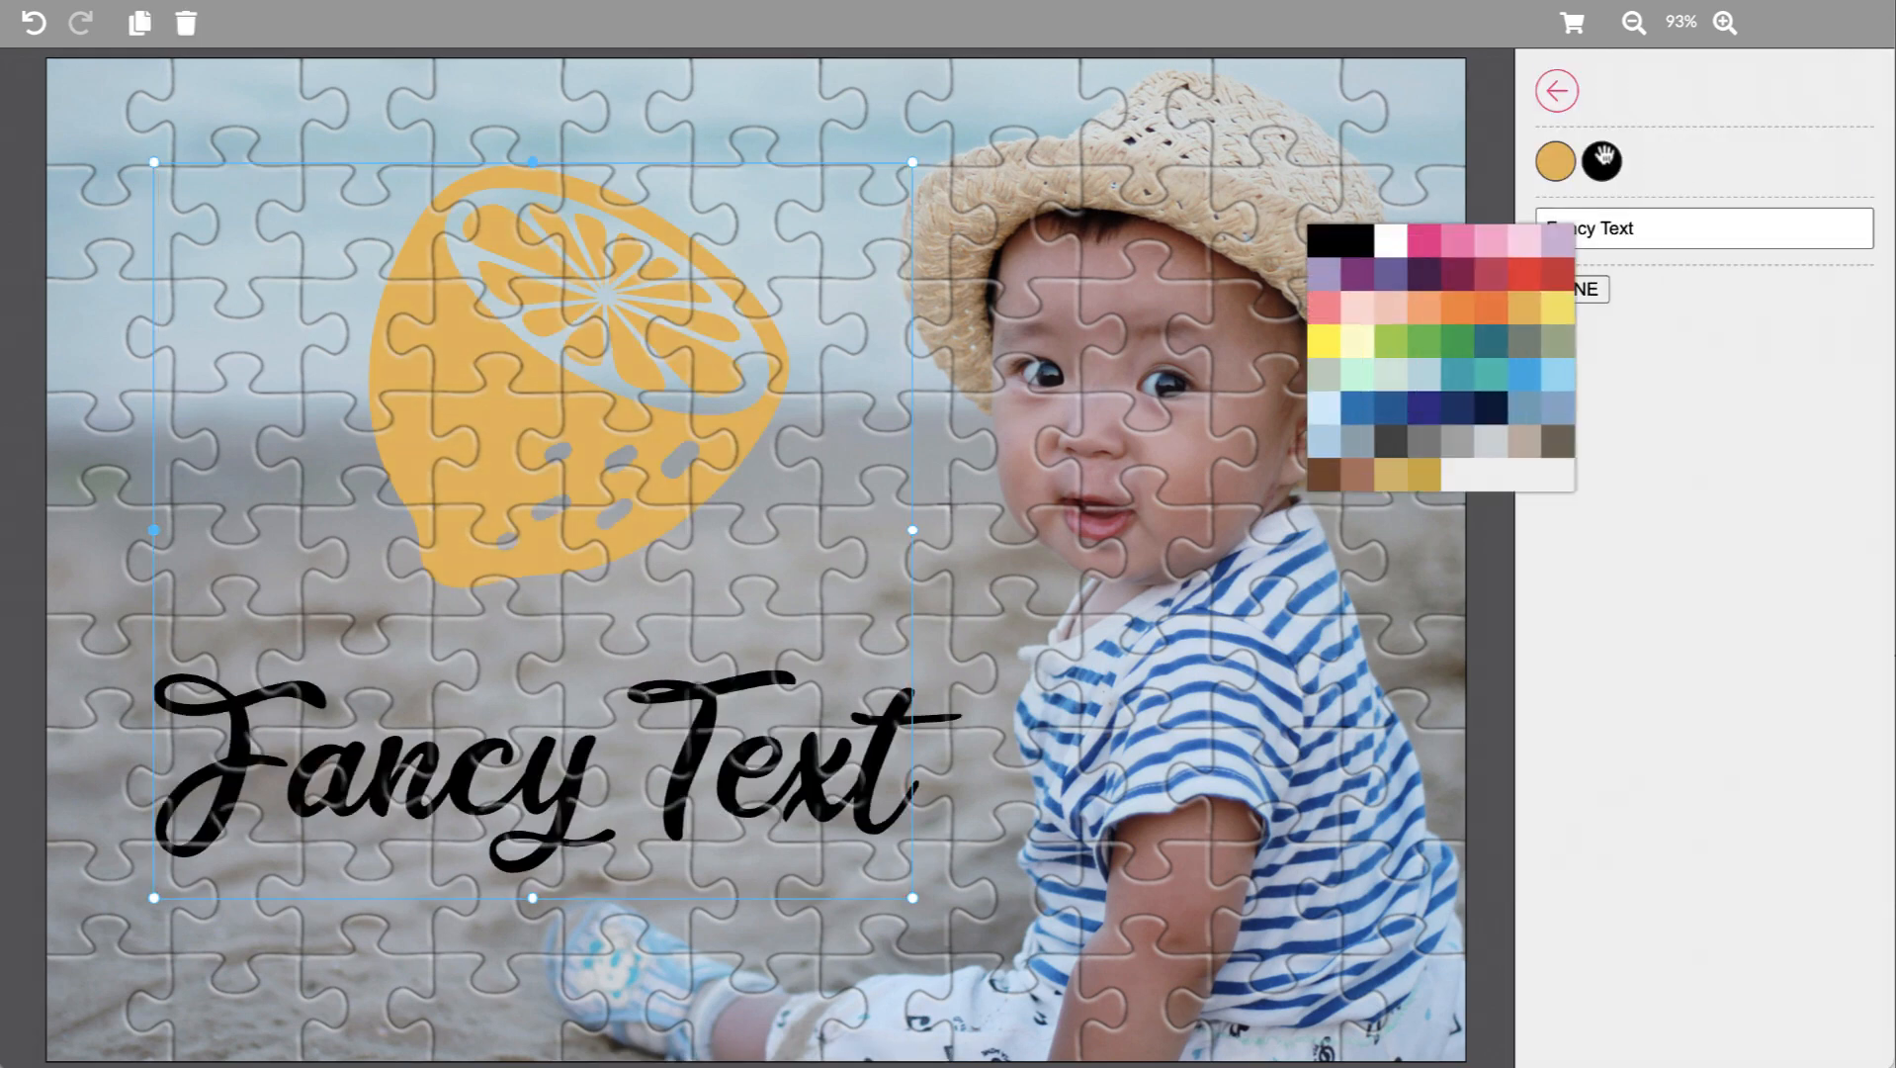
{"action": "left_click", "coordinate": [1469, 224]}
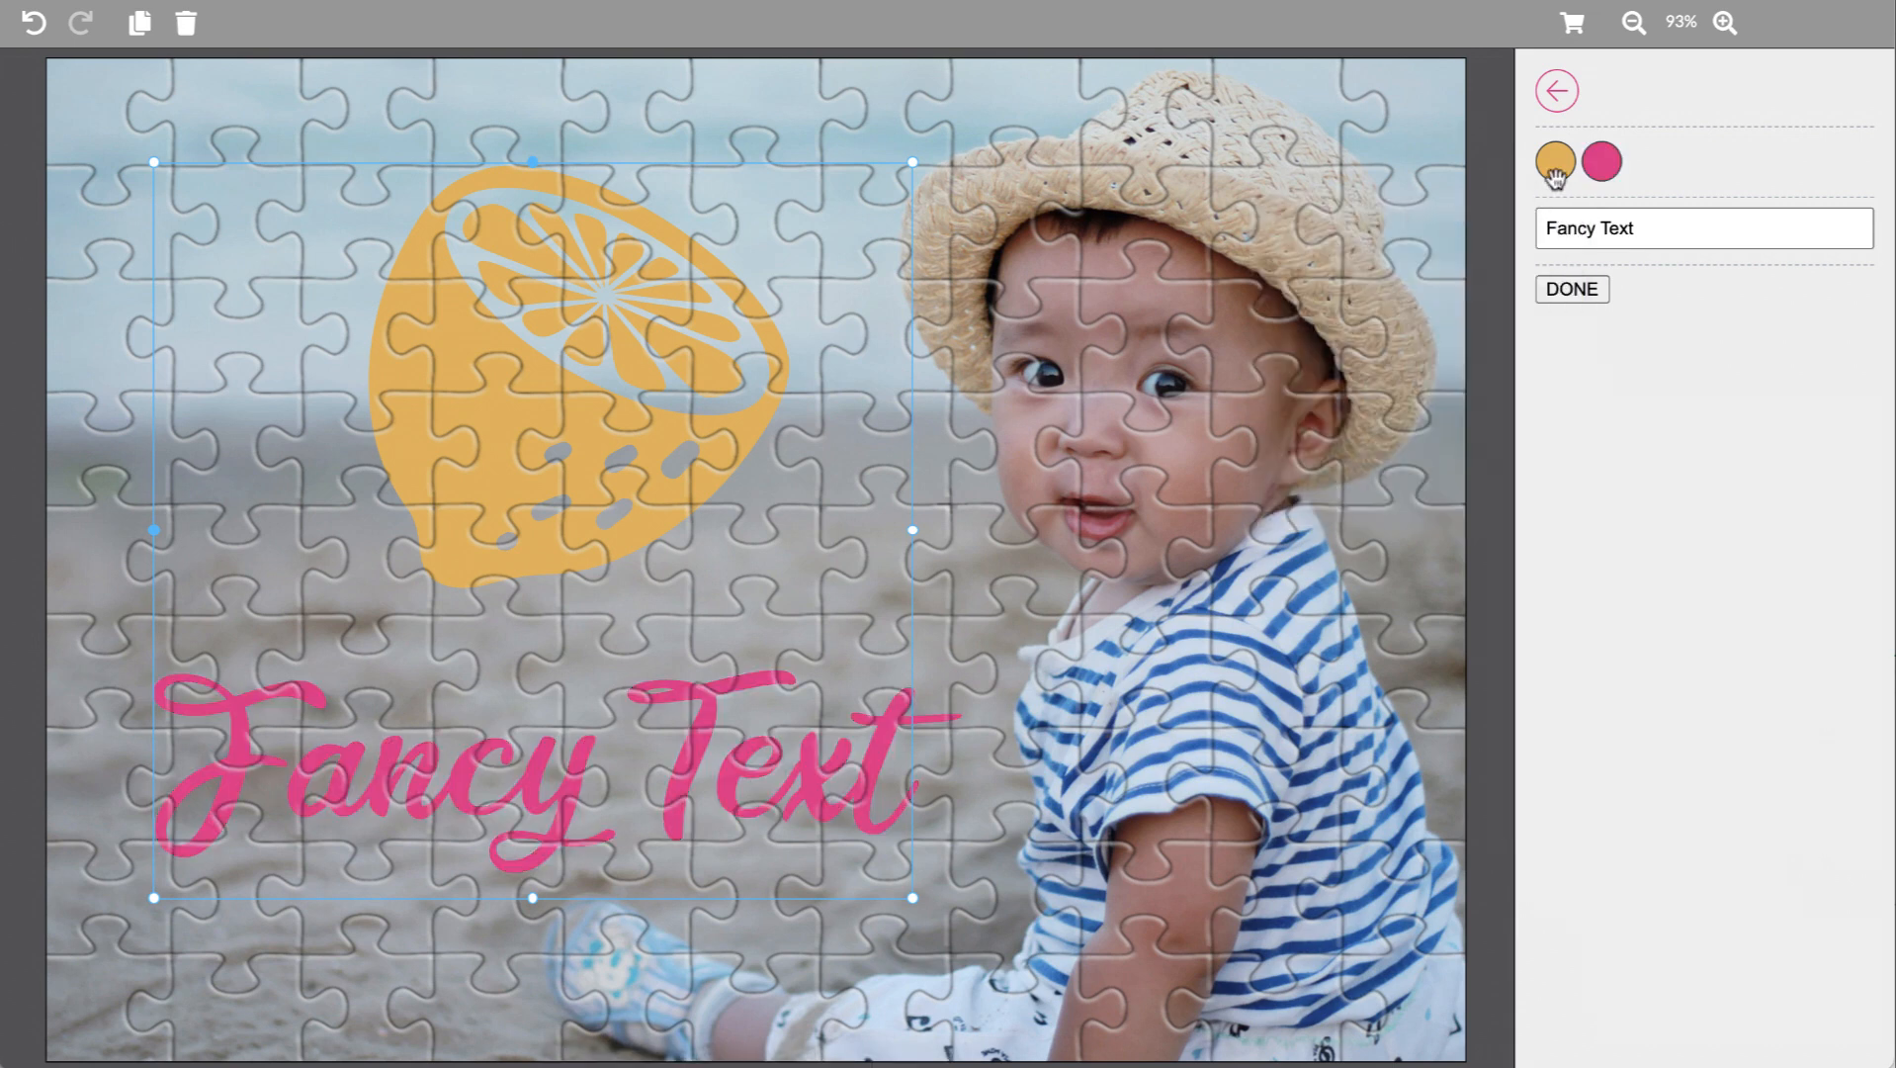
{"action": "left_click", "coordinate": [1555, 168]}
{"action": "left_click", "coordinate": [1626, 339]}
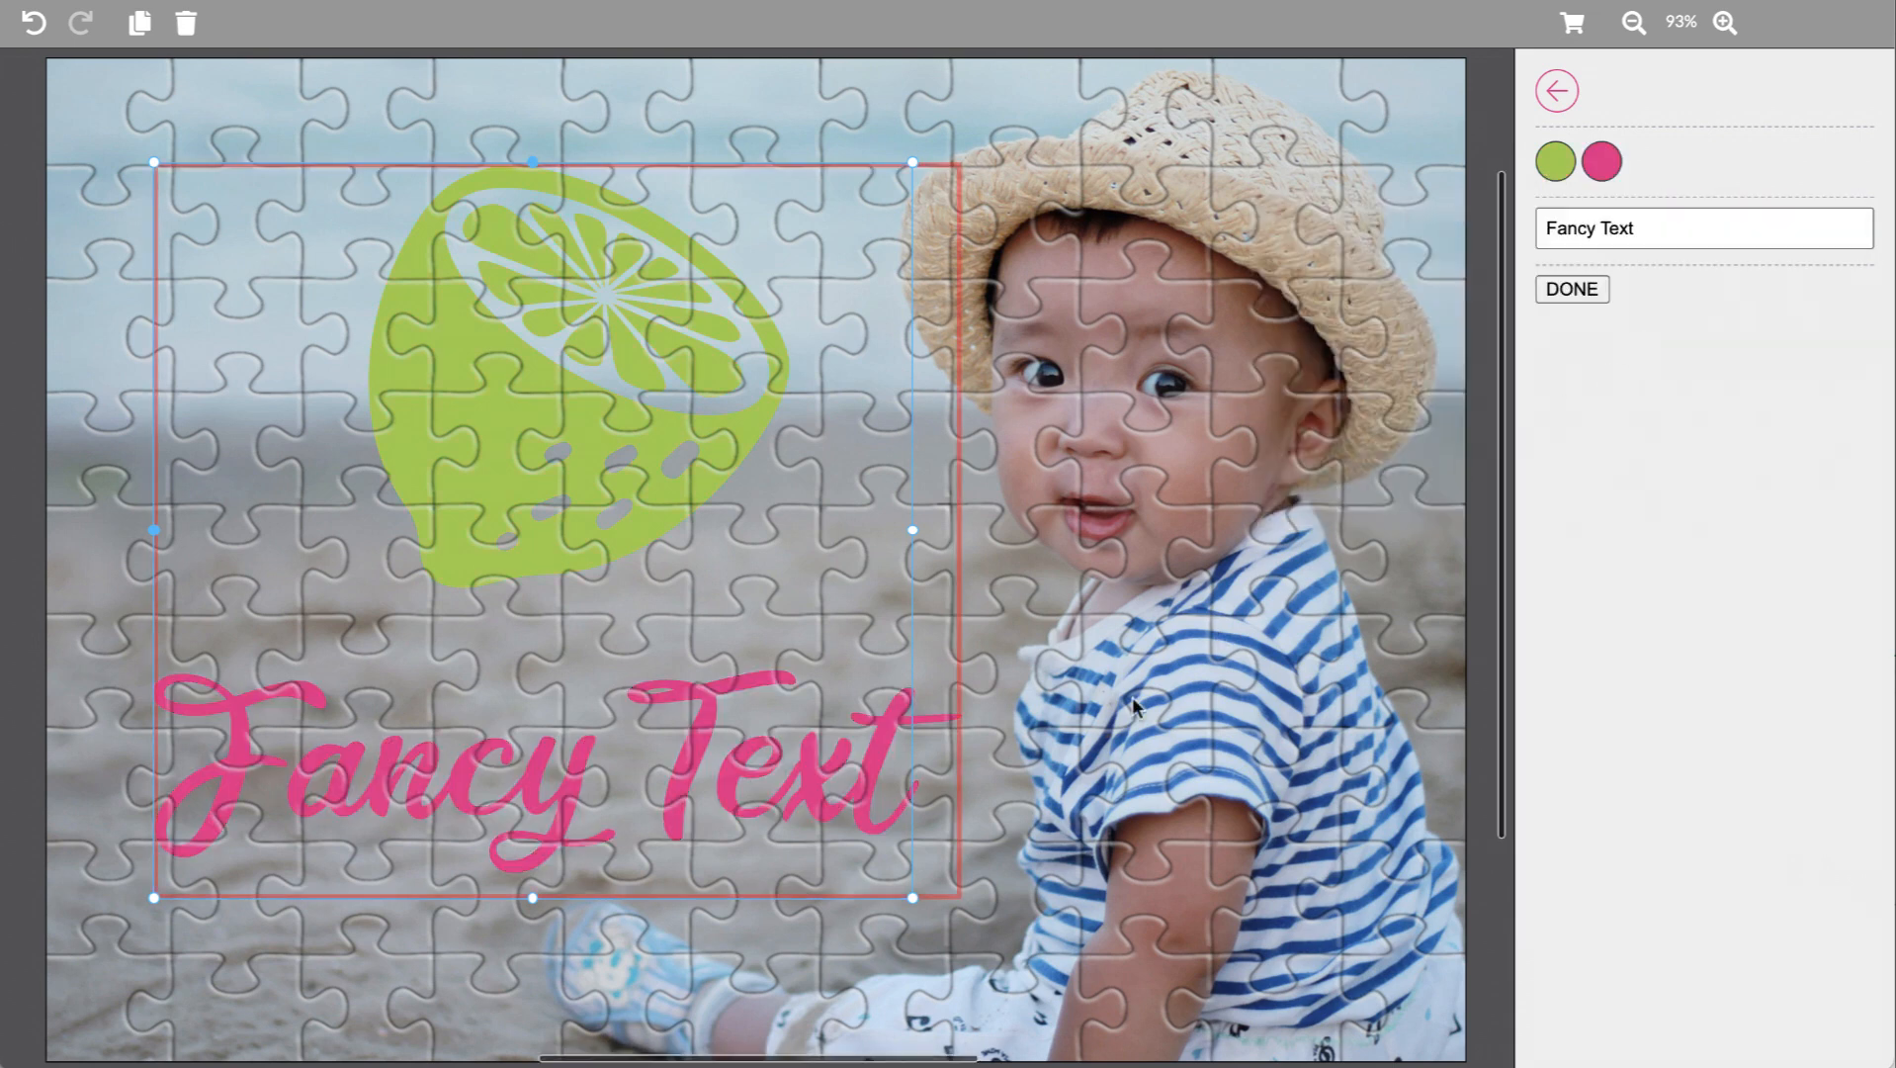